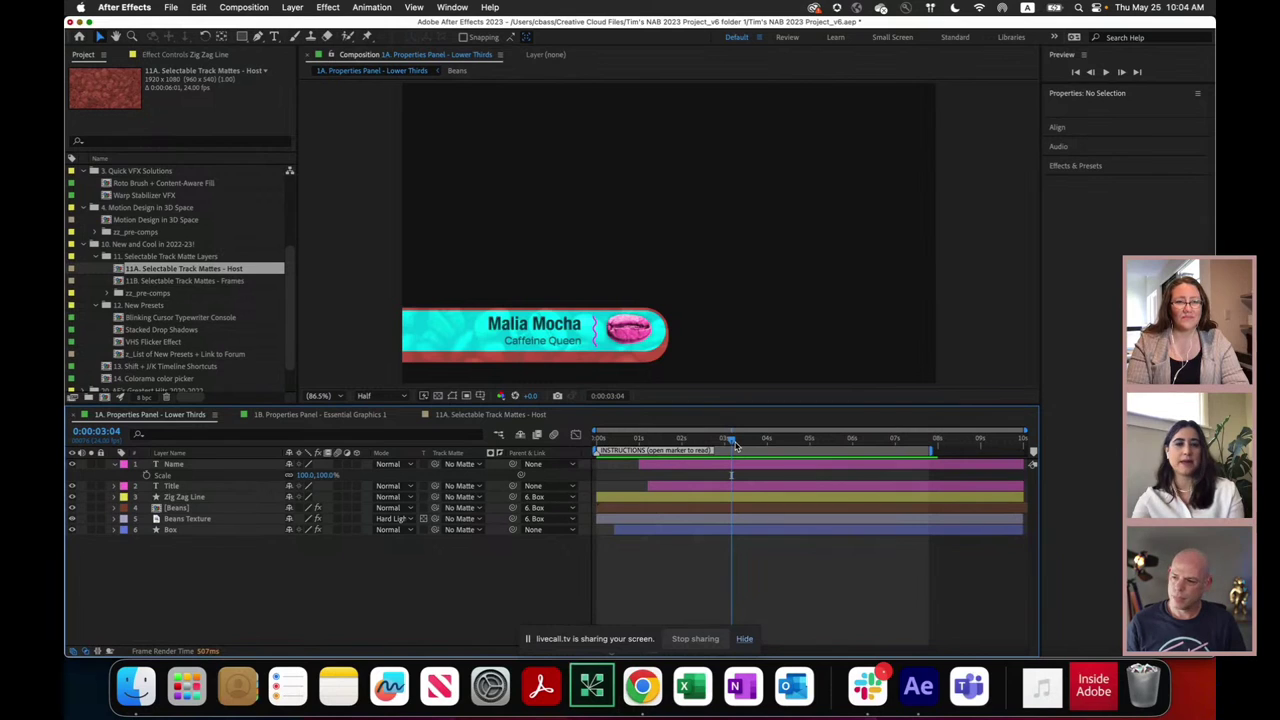
# - Collapse the Name layer, select the Zig Zag Line layer and widen the area showing its properties
pyautogui.click(116, 466)
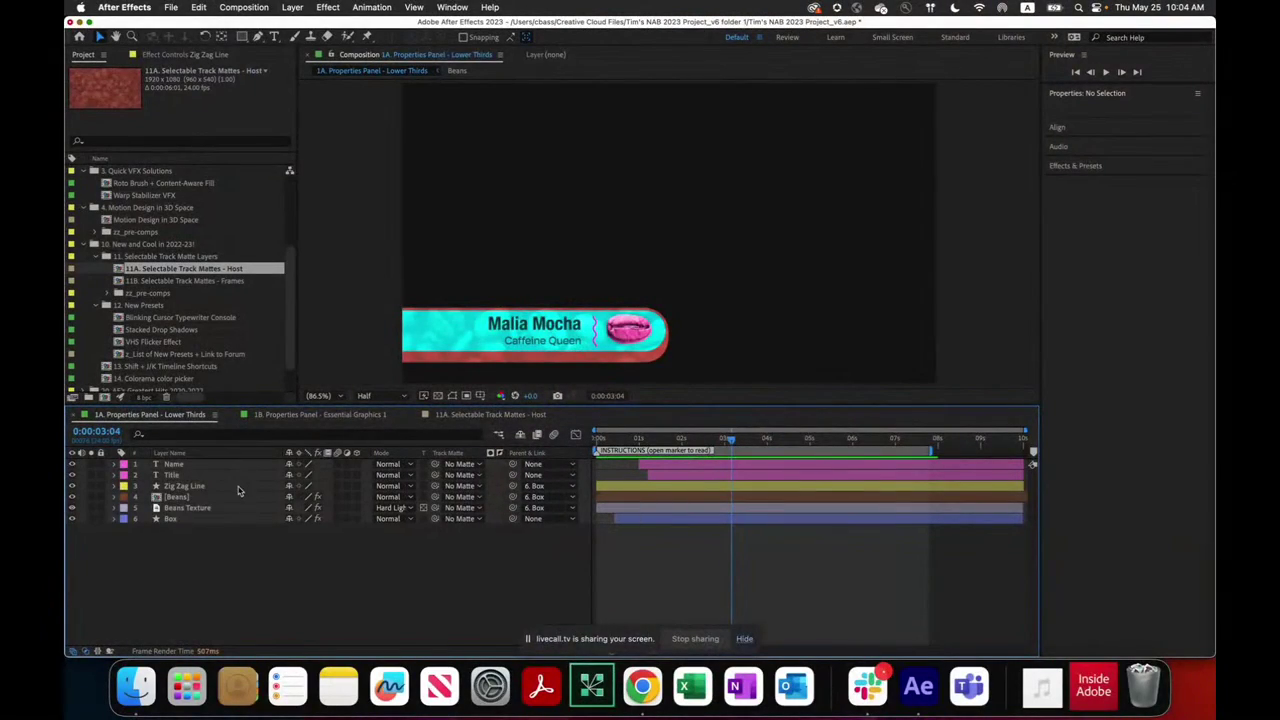
pyautogui.click(232, 491)
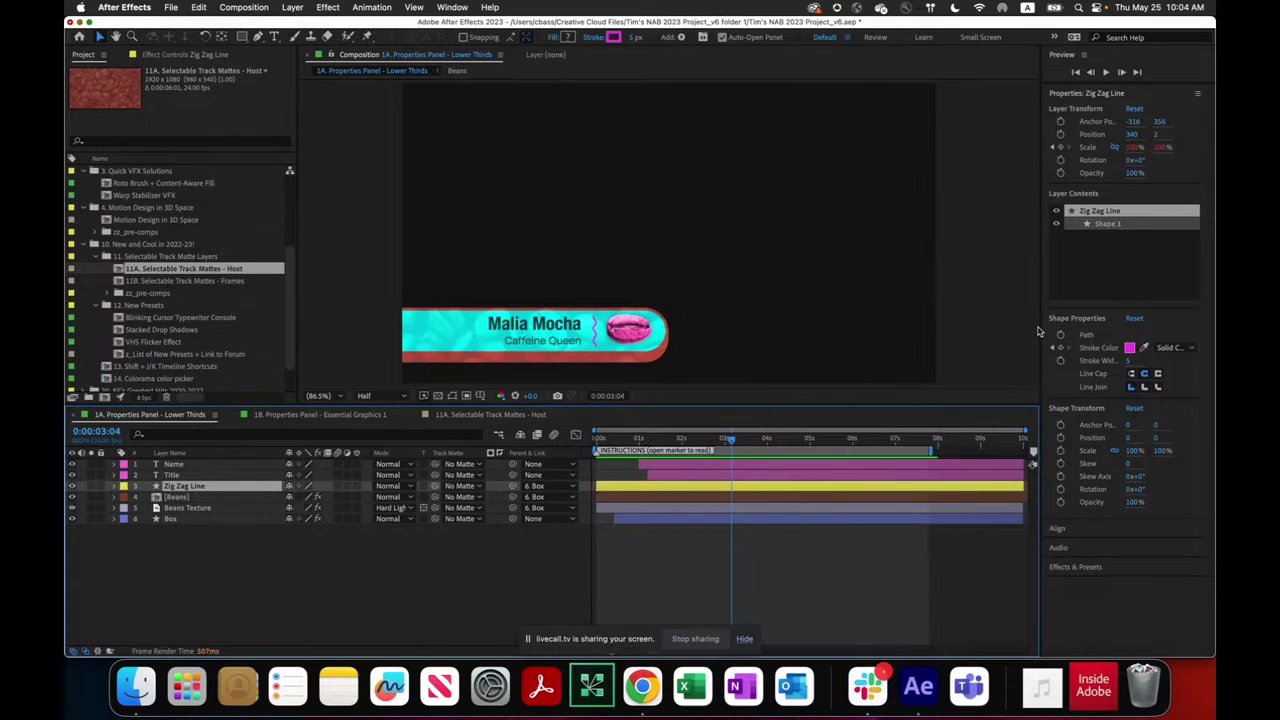
pyautogui.moveTo(1040, 328); pyautogui.dragTo(999, 327)
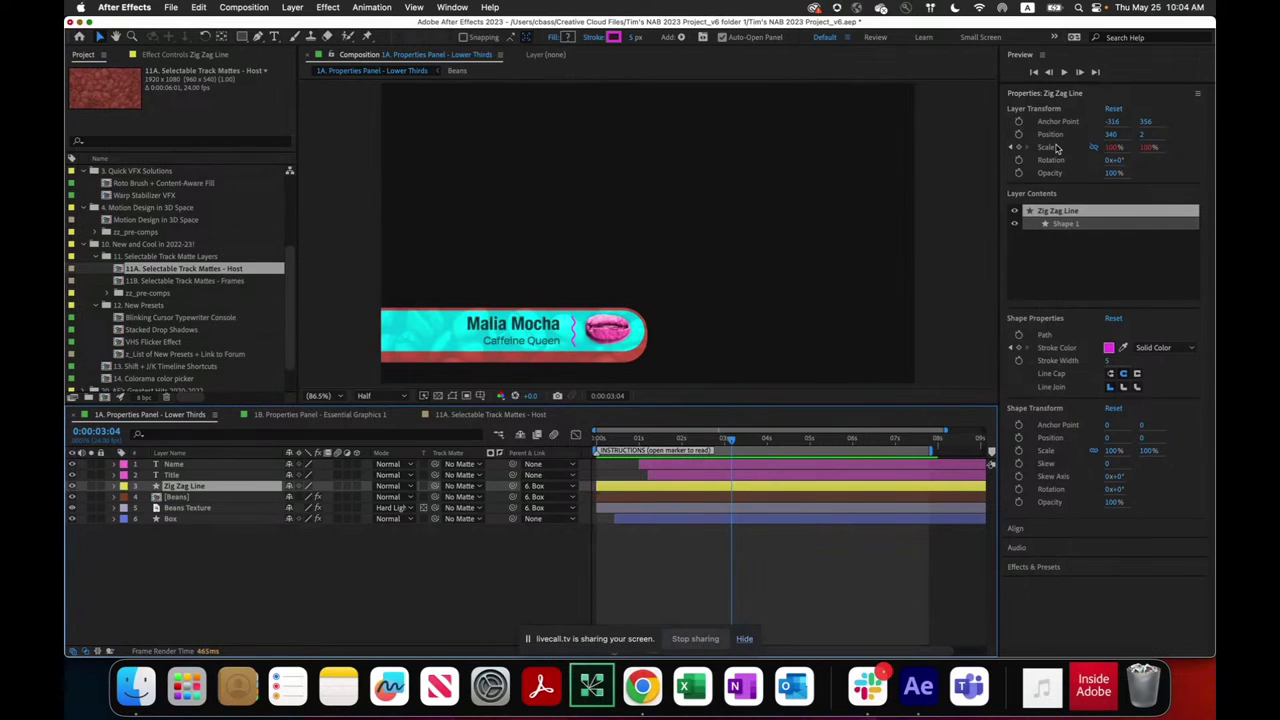
# - Keyframe the Zig Zag Line layer's transform rotation at 0:00:03:04 with a value of 3x+0°
pyautogui.click(1019, 161)
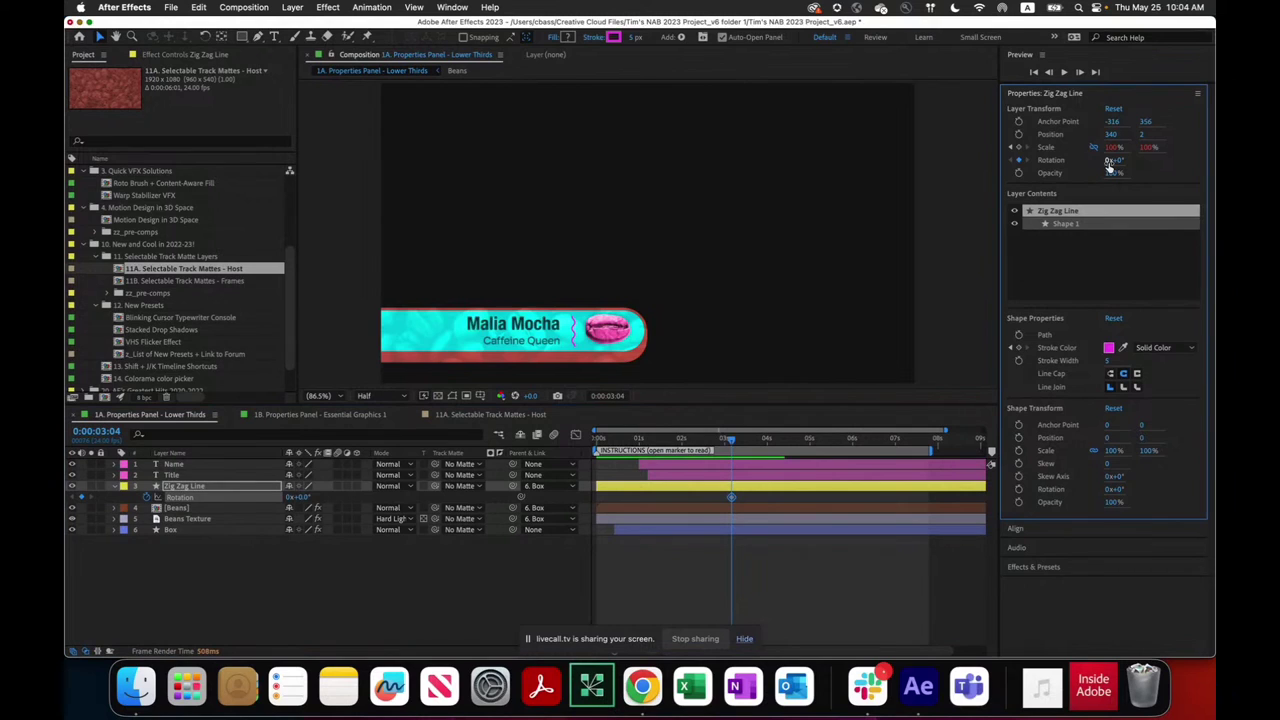
pyautogui.click(1108, 162)
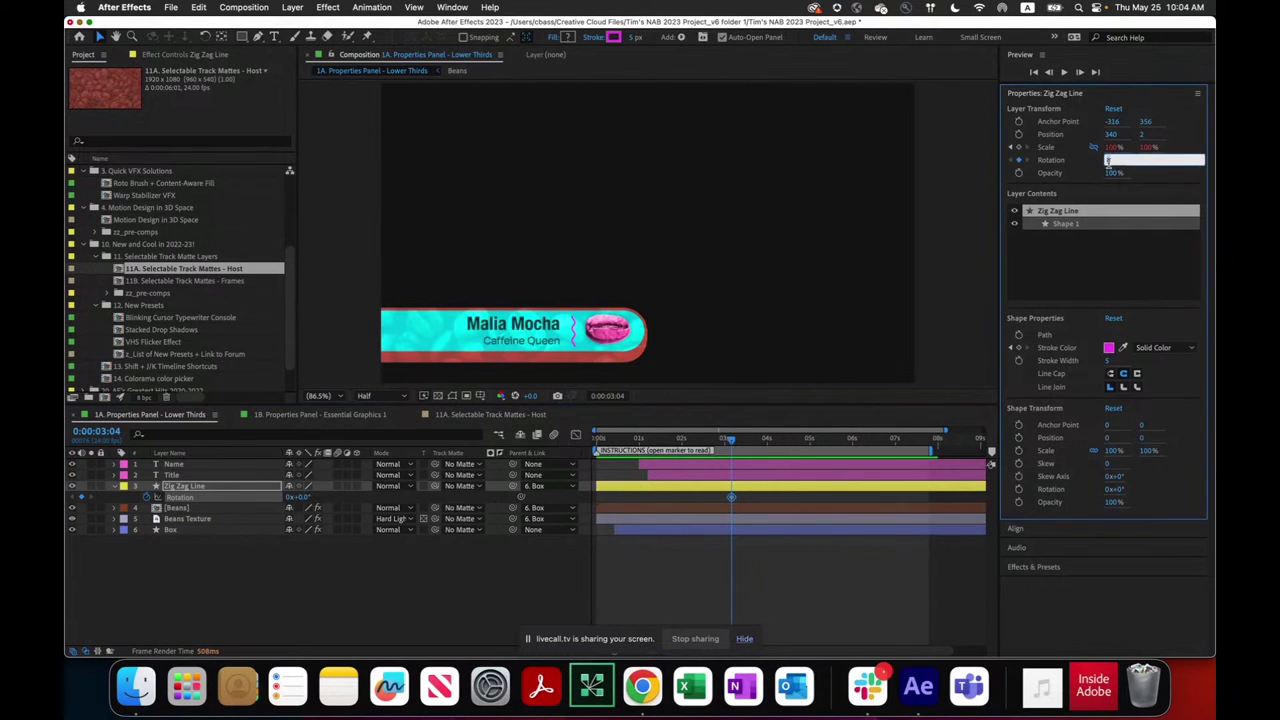
pyautogui.press('Return')
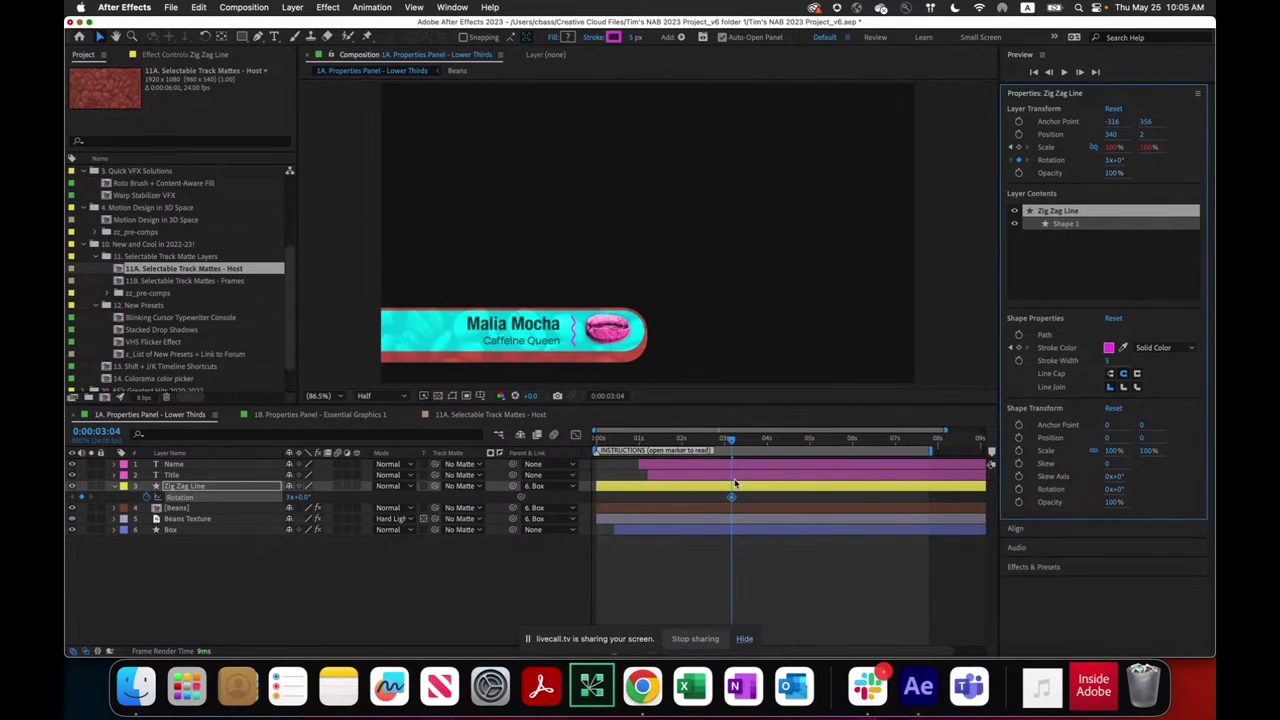
# - Add a layer rotation keyframe of 0x+0° to Zig Zag Line at 0:00:01:18
pyautogui.moveTo(732, 445); pyautogui.dragTo(673, 443)
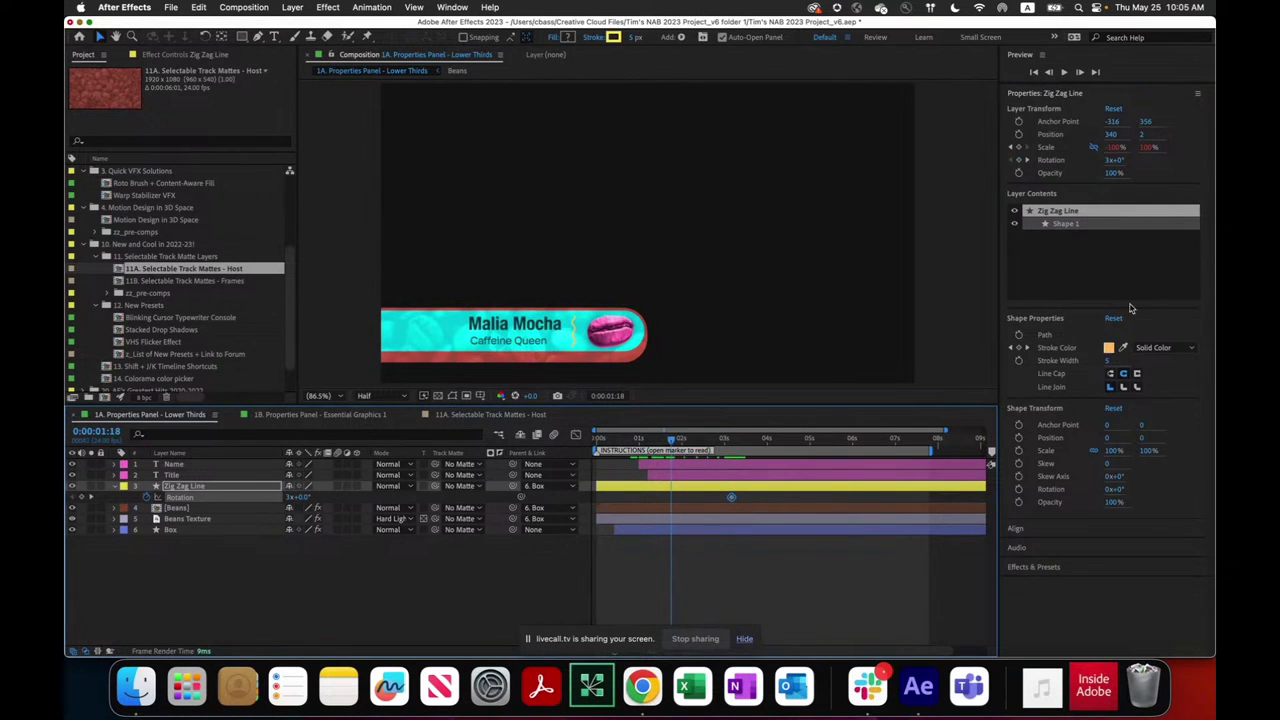
pyautogui.click(1107, 161)
pyautogui.write('0')
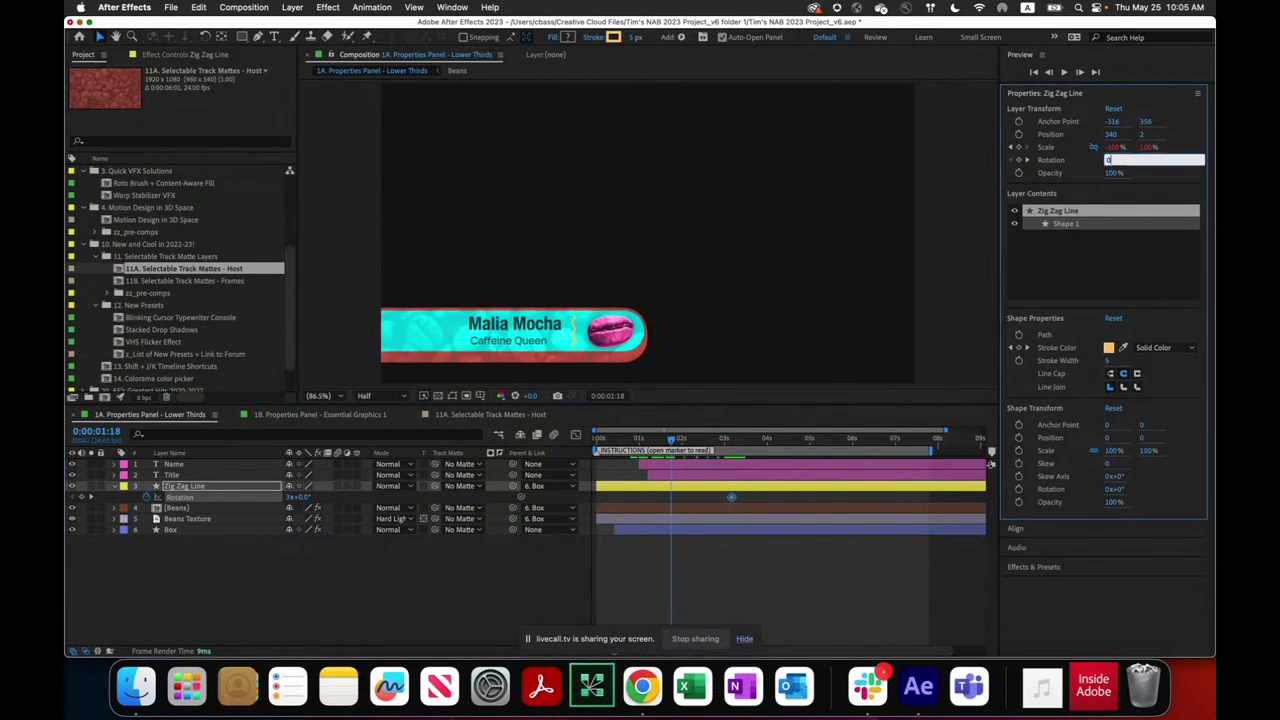
pyautogui.press('Return')
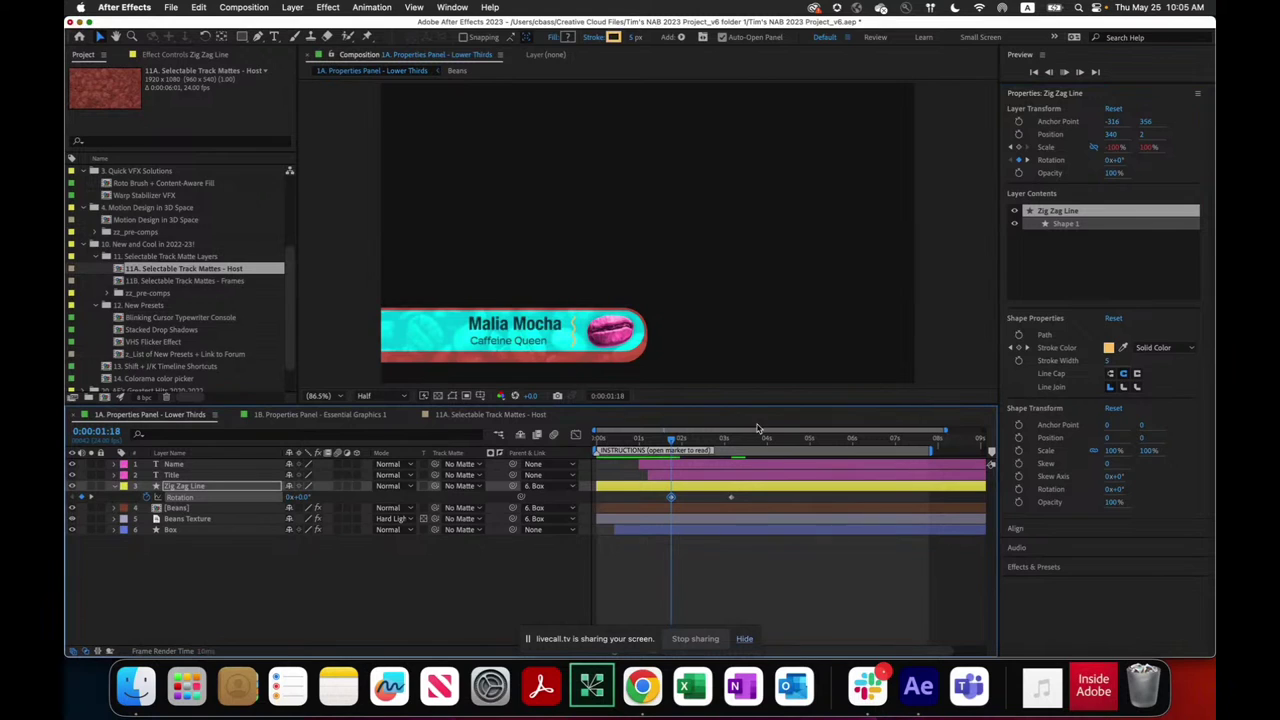
# - Preview the Zig Zag Line's rotation from around 0:00:01:18 and collapse the layer, keeping it selected
pyautogui.press('pageup')
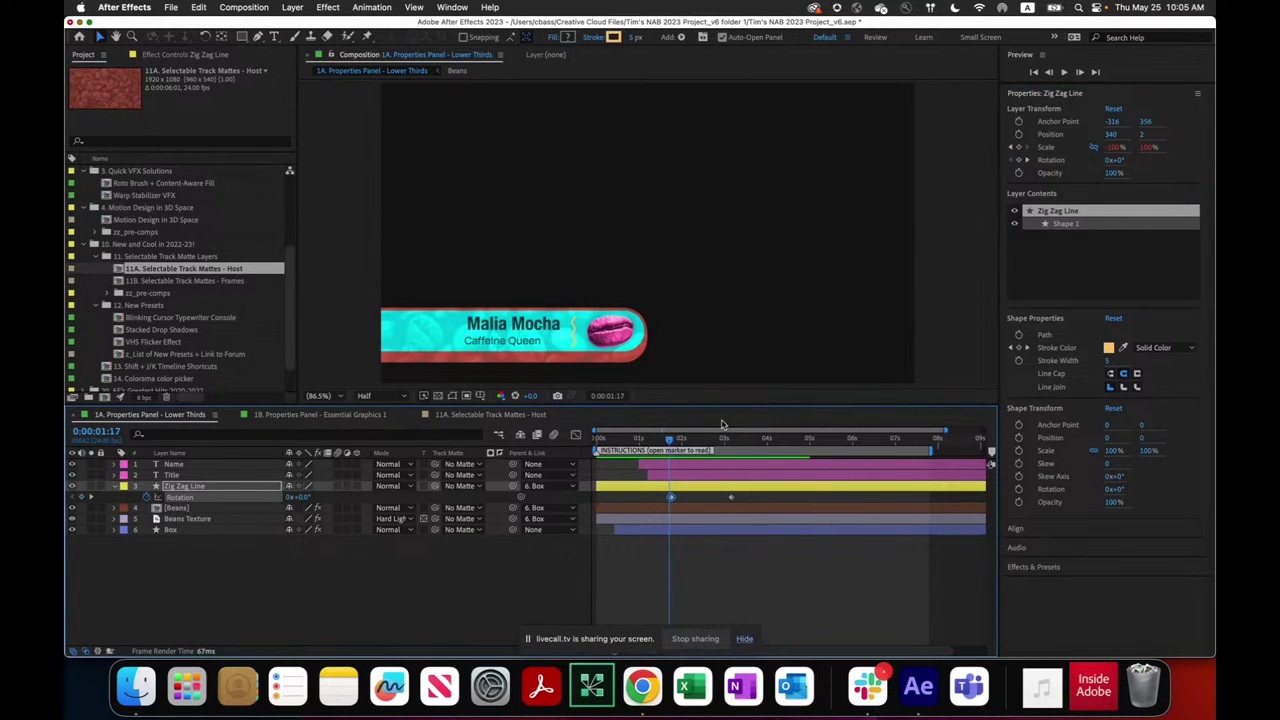
pyautogui.click(672, 440)
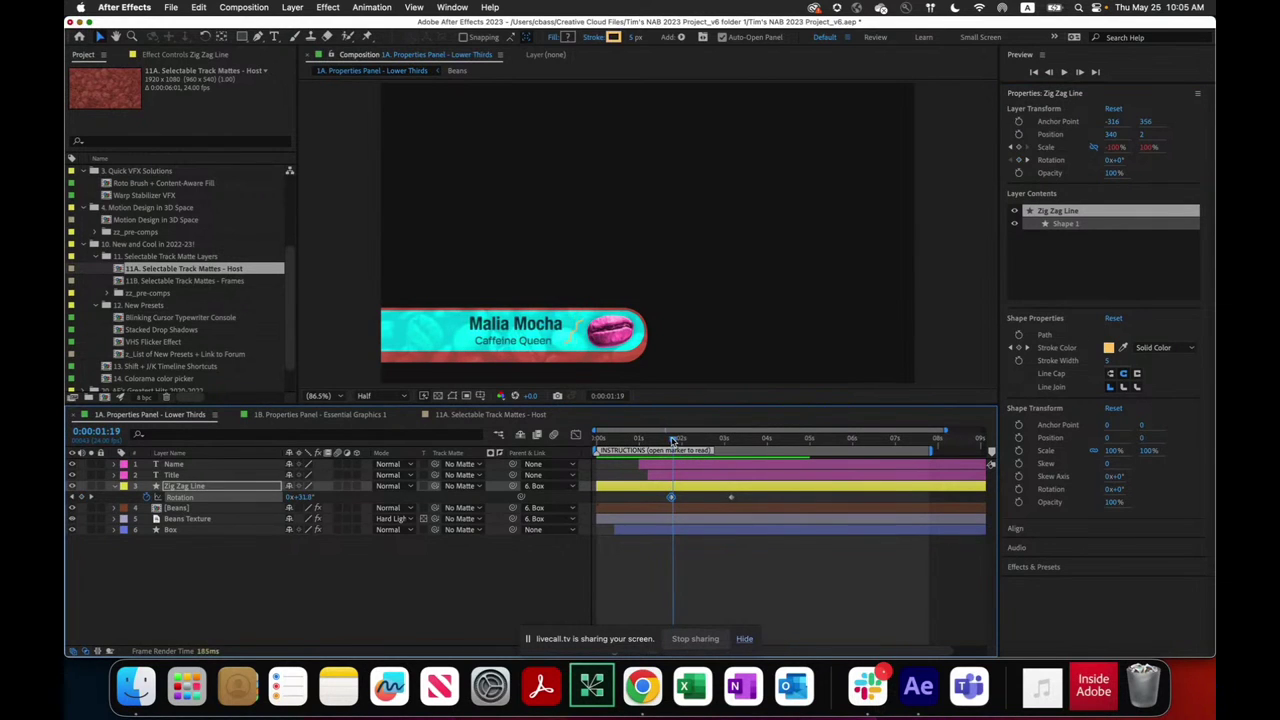
pyautogui.press('space')
pyautogui.click(282, 582)
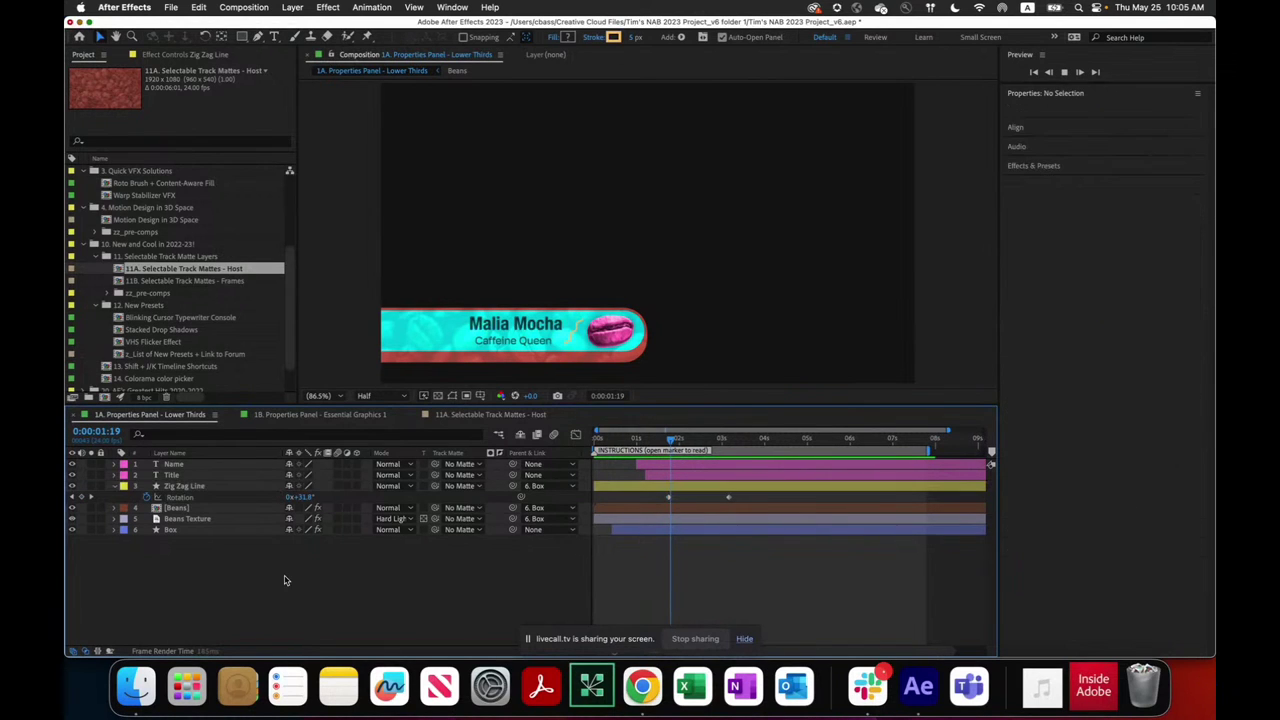
pyautogui.click(114, 485)
pyautogui.click(176, 486)
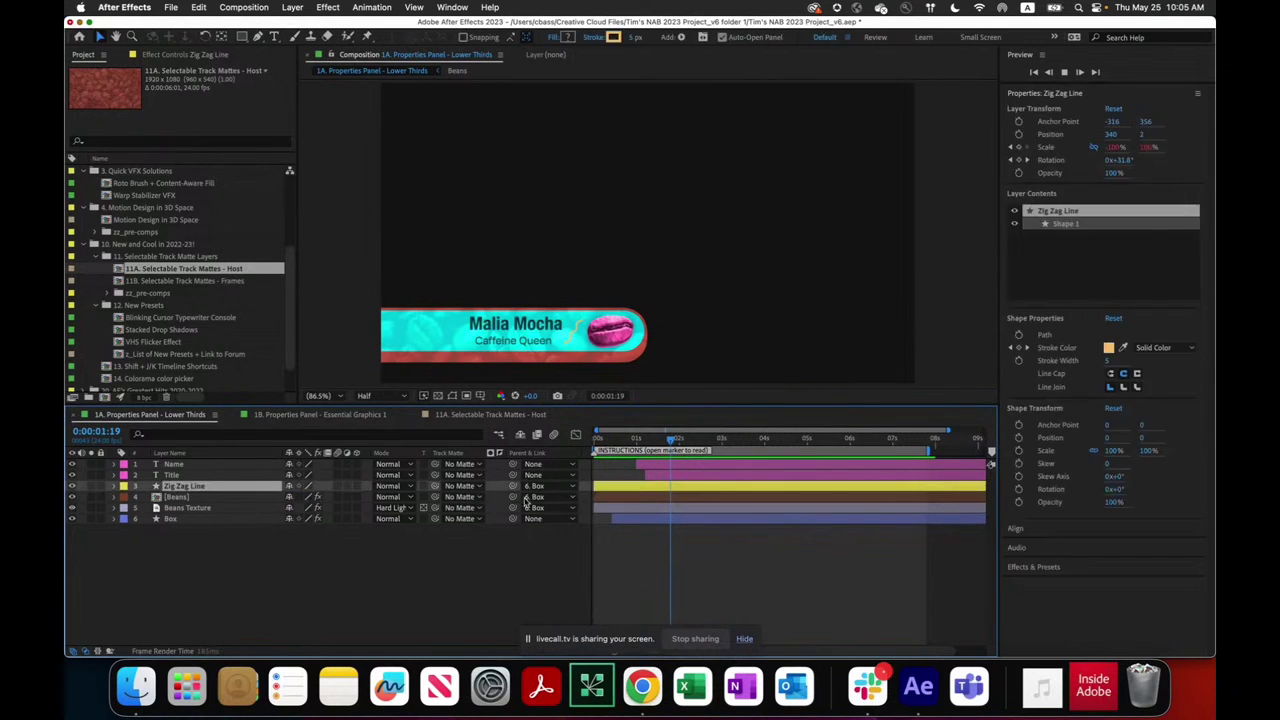
pyautogui.press('space')
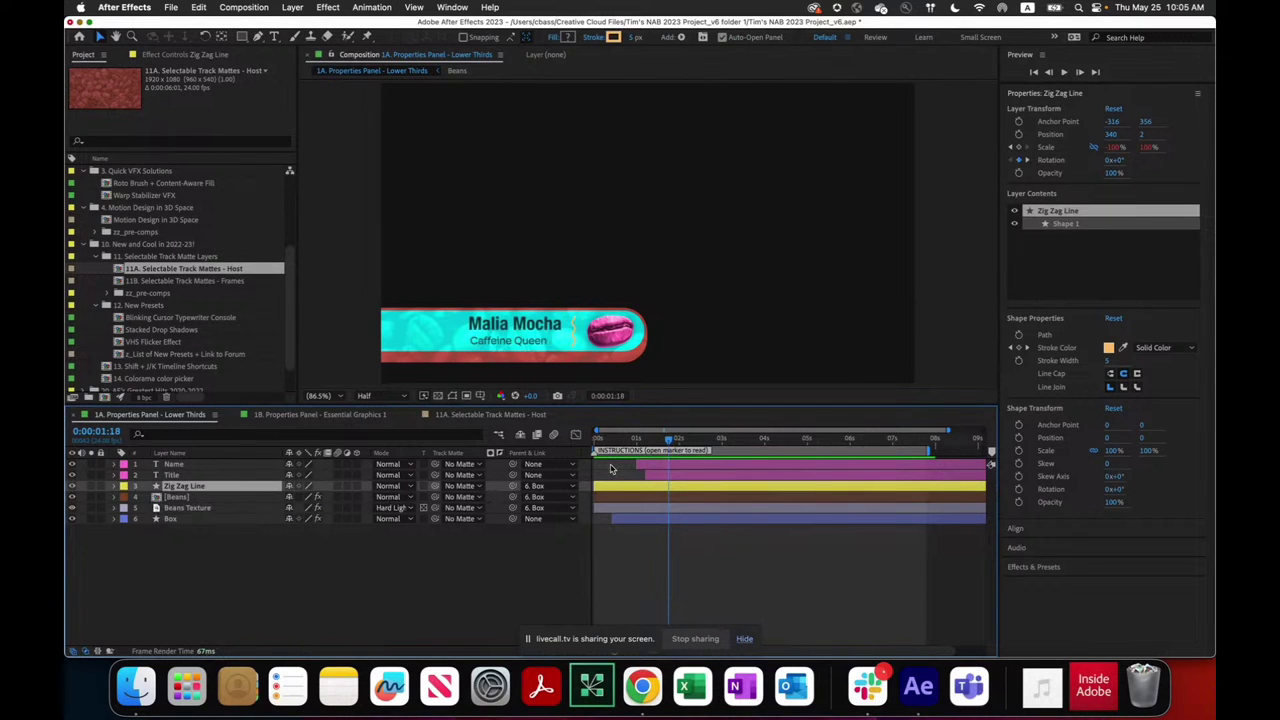
# - Examine the Zig Zag Line layer's transform keyframes in the timeline while scrubbing to 0:00:03:13, and collapse the layer
pyautogui.click(115, 487)
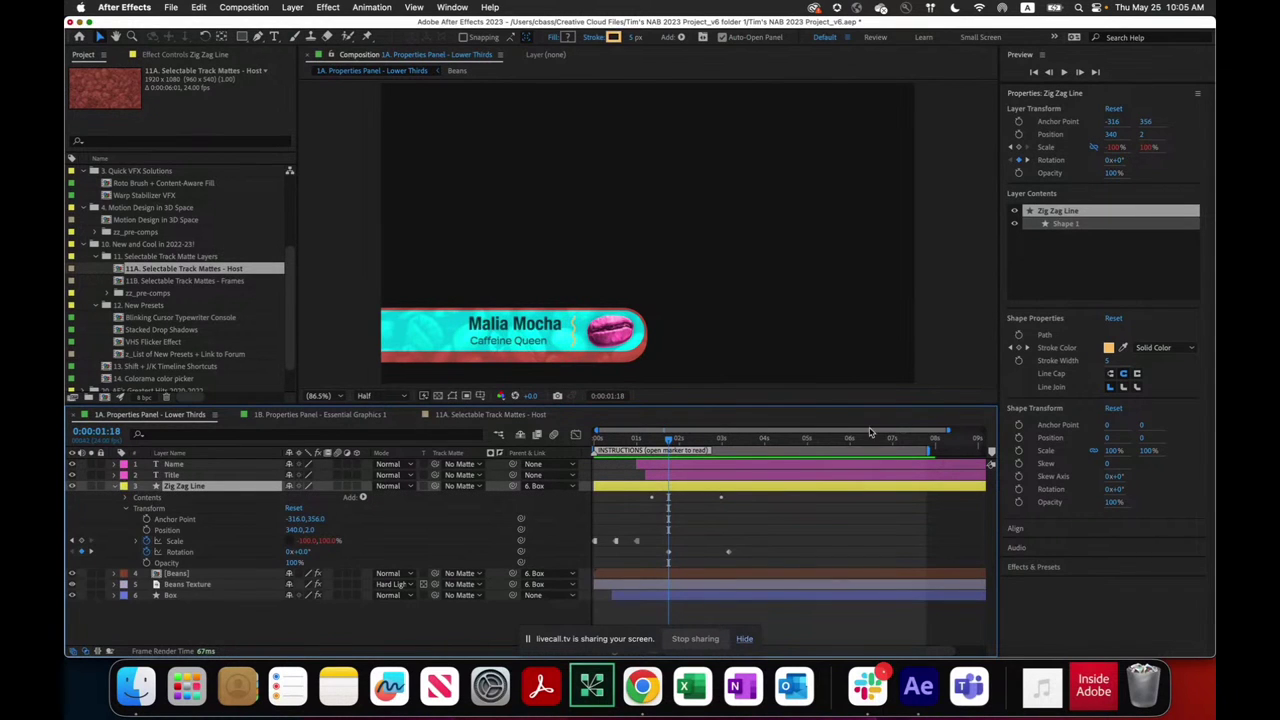
pyautogui.moveTo(669, 440)
pyautogui.mouseDown()
pyautogui.moveTo(655, 440)
pyautogui.moveTo(744, 450)
pyautogui.mouseUp()
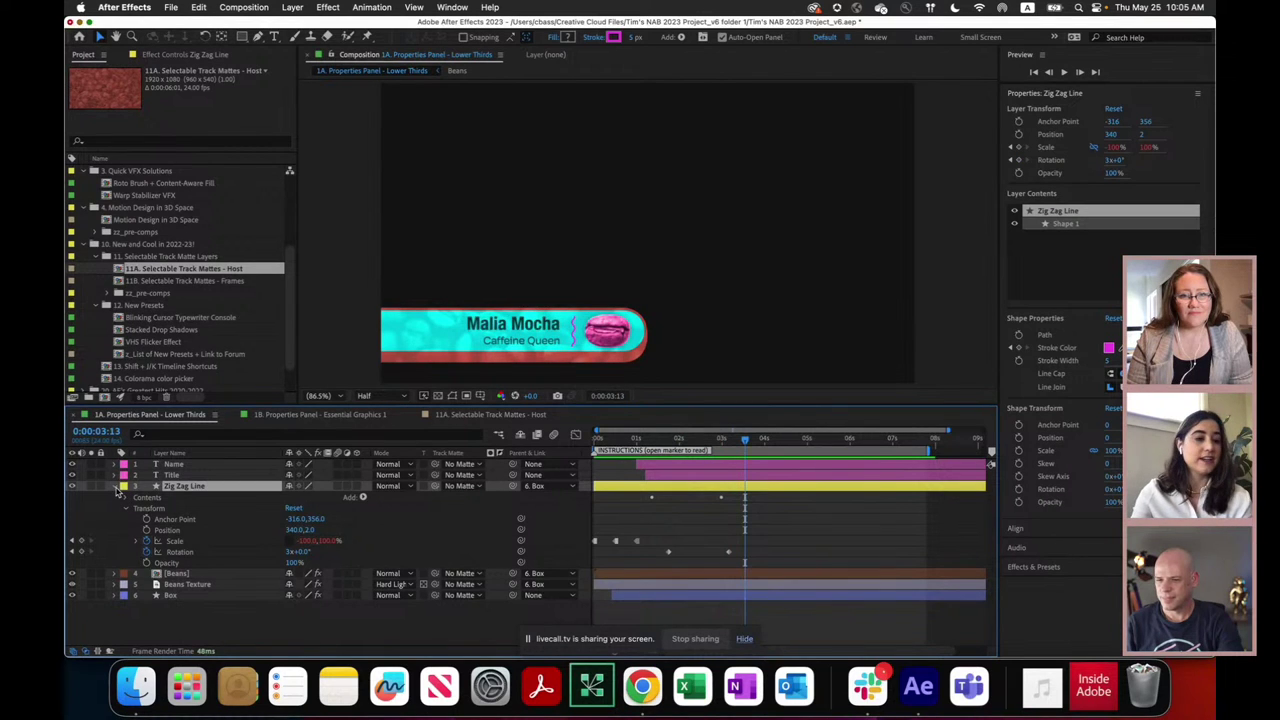
pyautogui.click(115, 487)
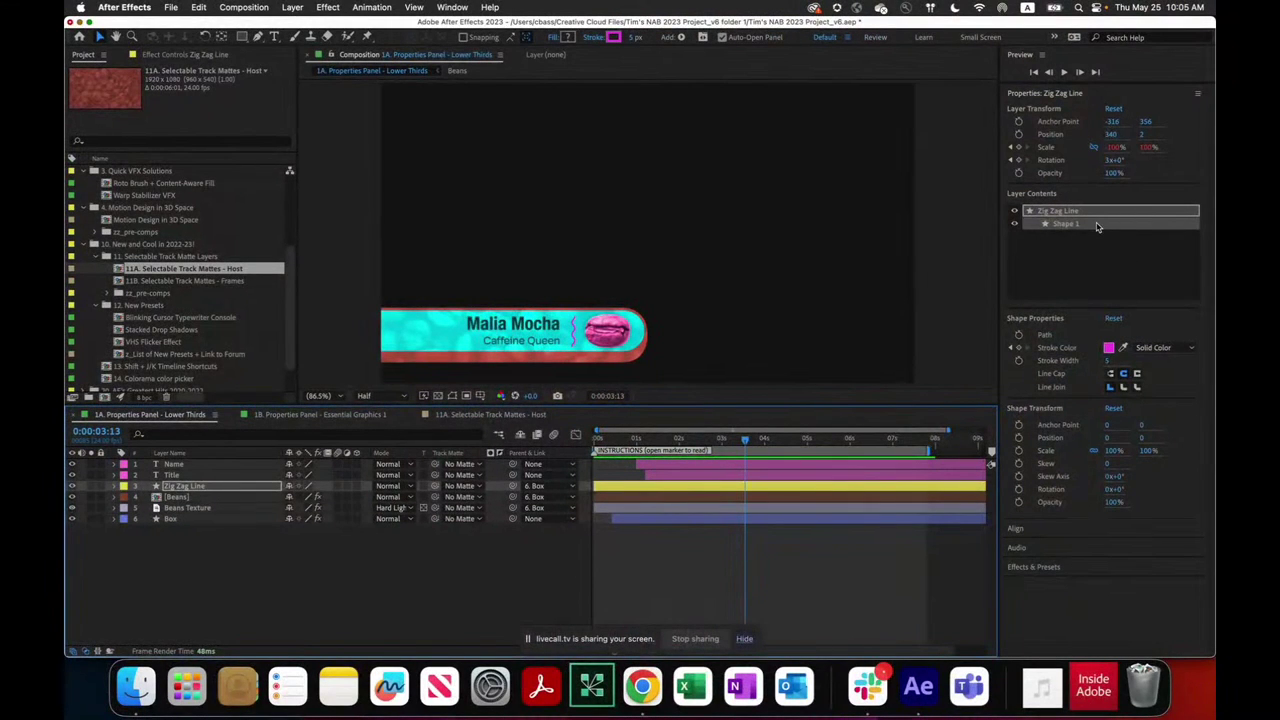
# - Inspect the transform properties of Shape 1 inside the Zig Zag Line layer, and collapse the layer again
pyautogui.click(1097, 225)
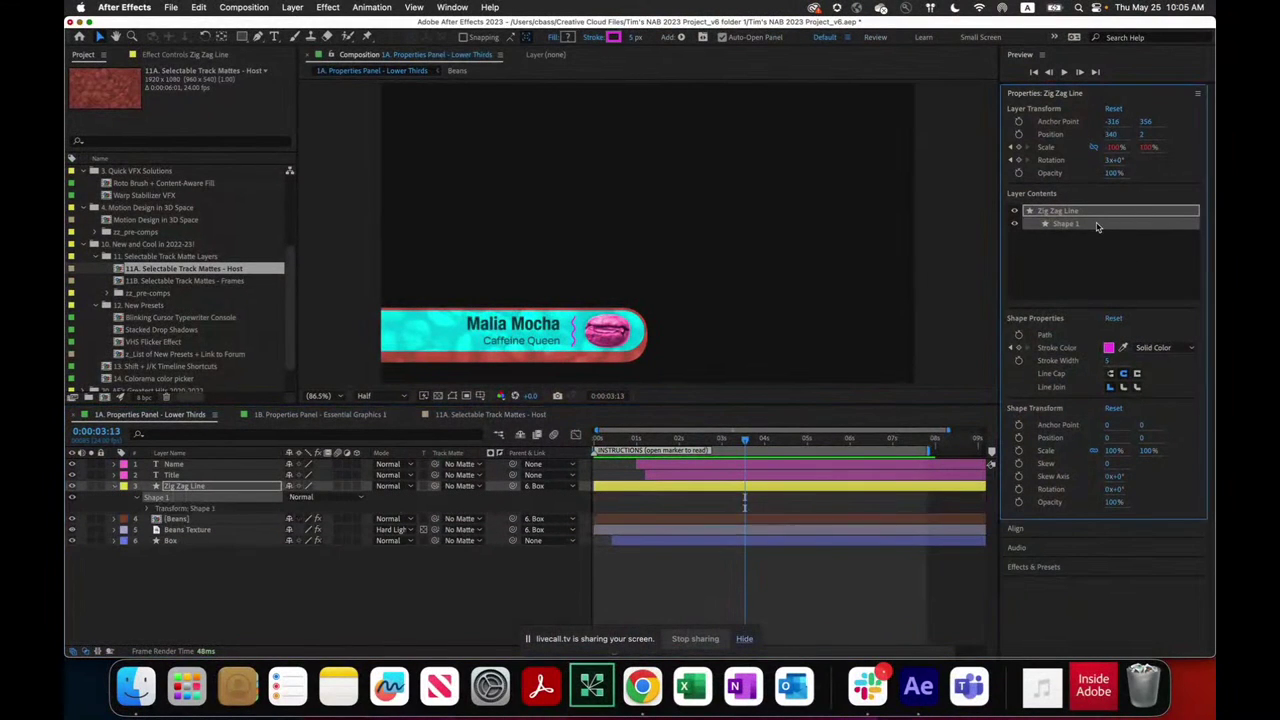
pyautogui.click(150, 509)
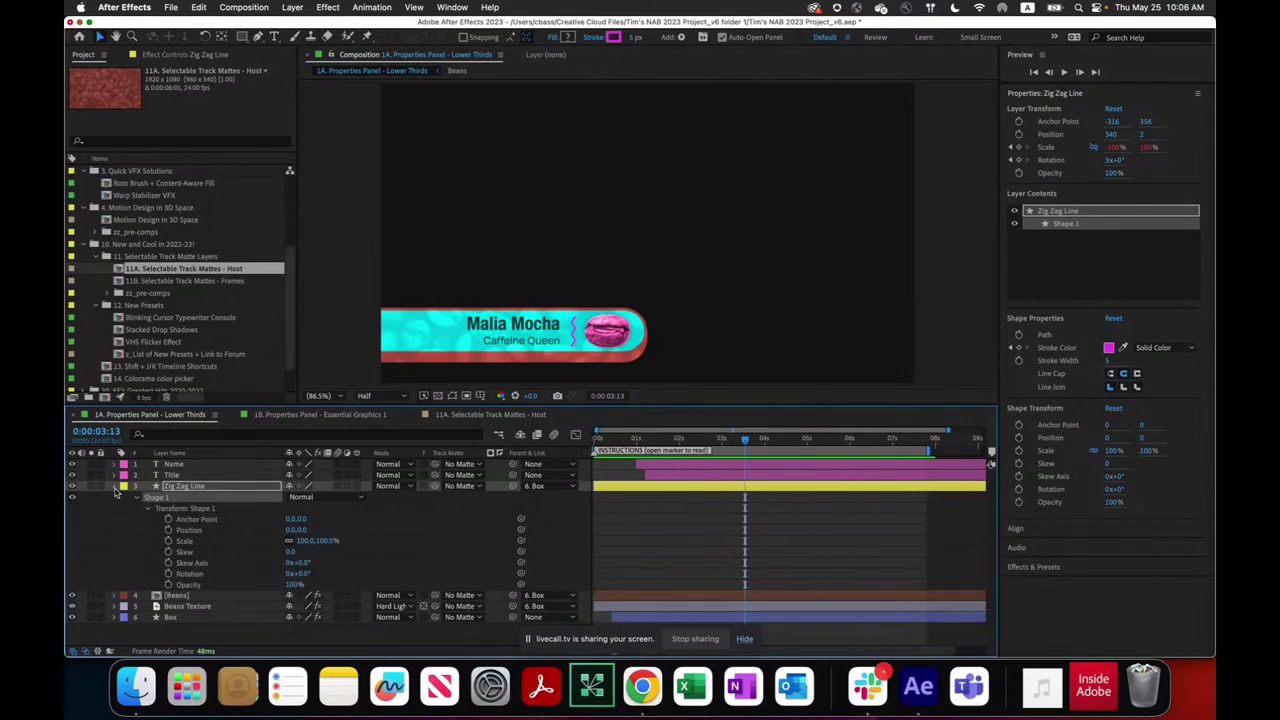
pyautogui.click(115, 487)
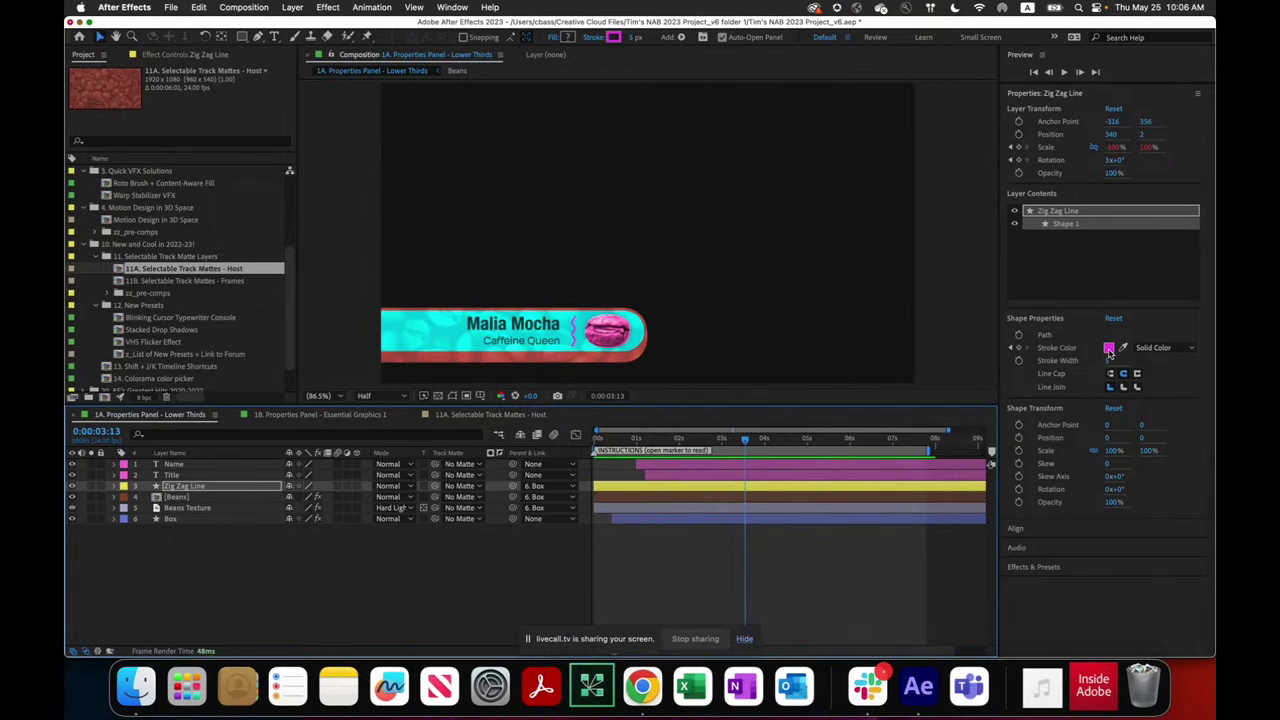
# - Change Shape 1's stroke color at 0:00:03:13 to yellow EFE664 and set its stroke width to 8
pyautogui.click(1108, 348)
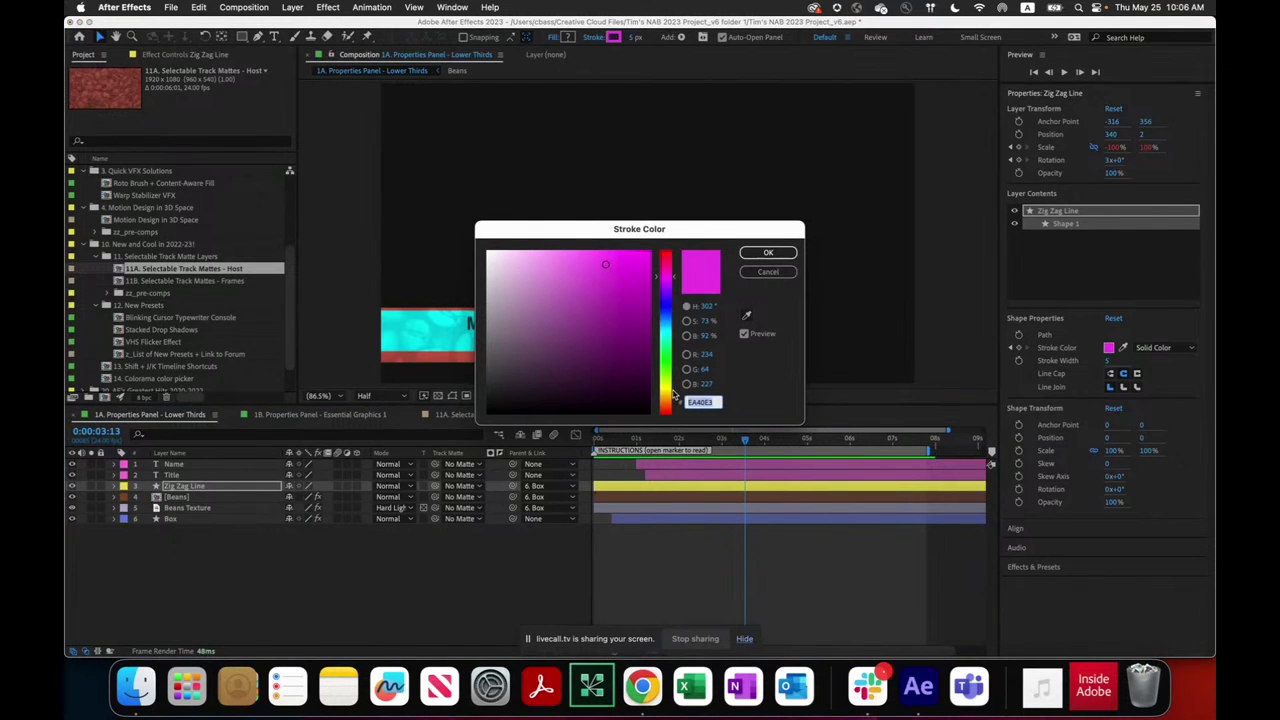
pyautogui.click(667, 390)
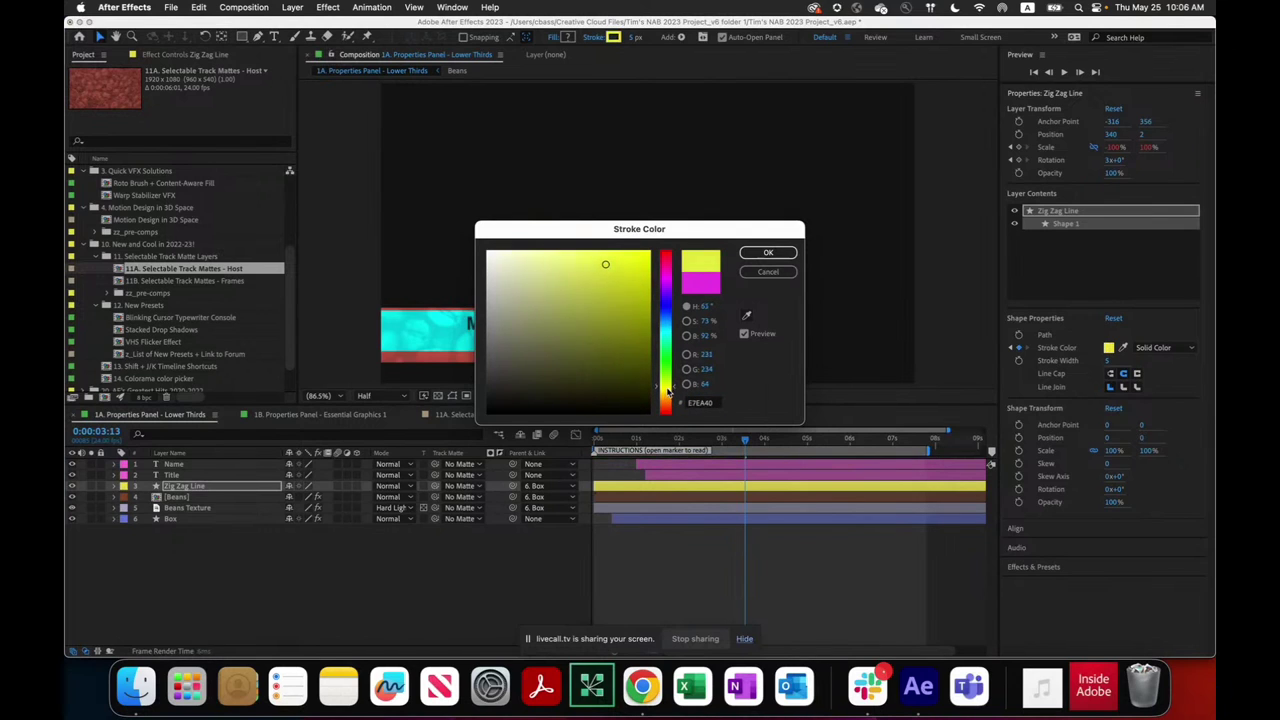
pyautogui.moveTo(668, 390); pyautogui.dragTo(668, 391)
pyautogui.moveTo(605, 265)
pyautogui.mouseDown()
pyautogui.moveTo(584, 265)
pyautogui.moveTo(620, 300)
pyautogui.moveTo(571, 251)
pyautogui.moveTo(581, 260)
pyautogui.mouseUp()
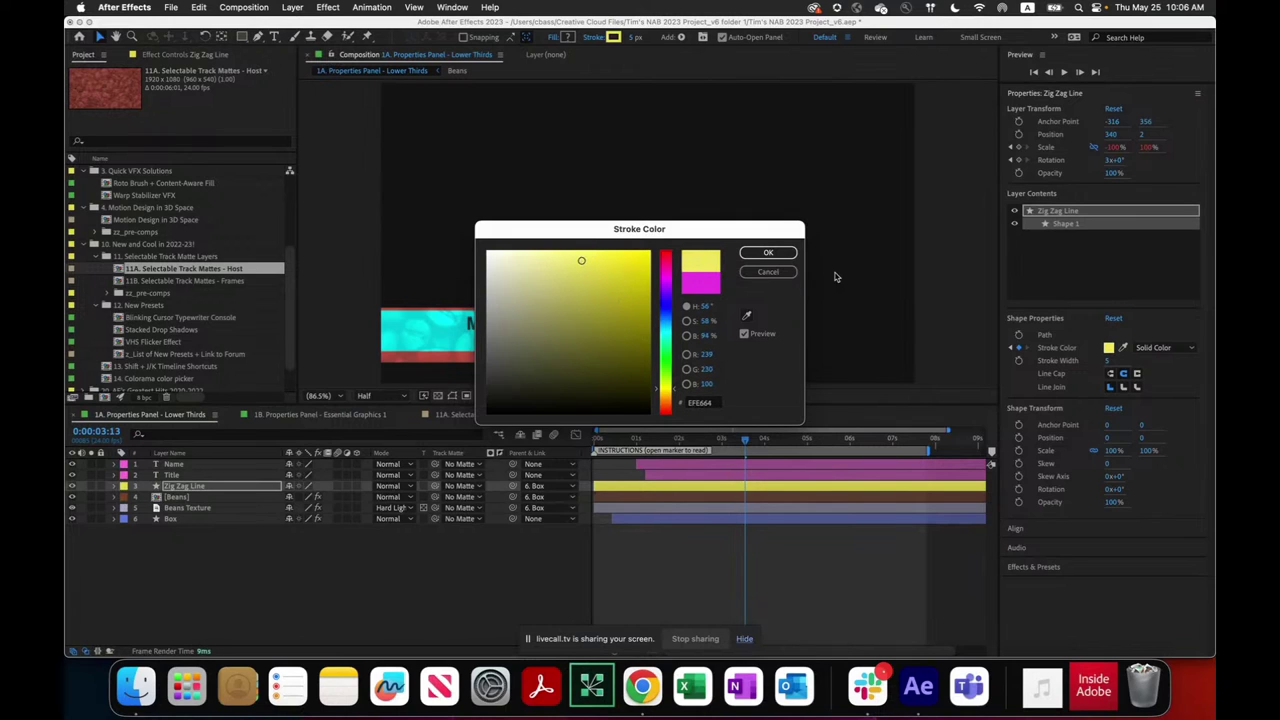
pyautogui.click(768, 252)
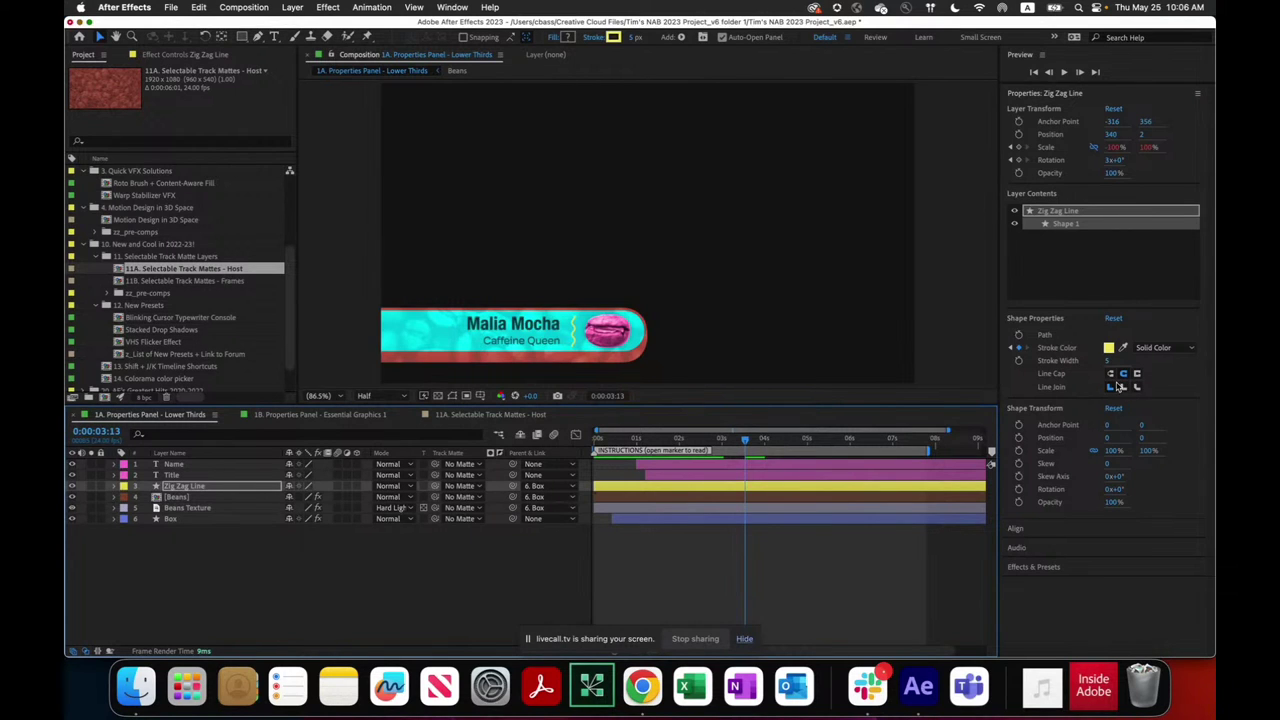
pyautogui.moveTo(1106, 364)
pyautogui.mouseDown()
pyautogui.moveTo(1131, 361)
pyautogui.moveTo(1108, 363)
pyautogui.mouseUp()
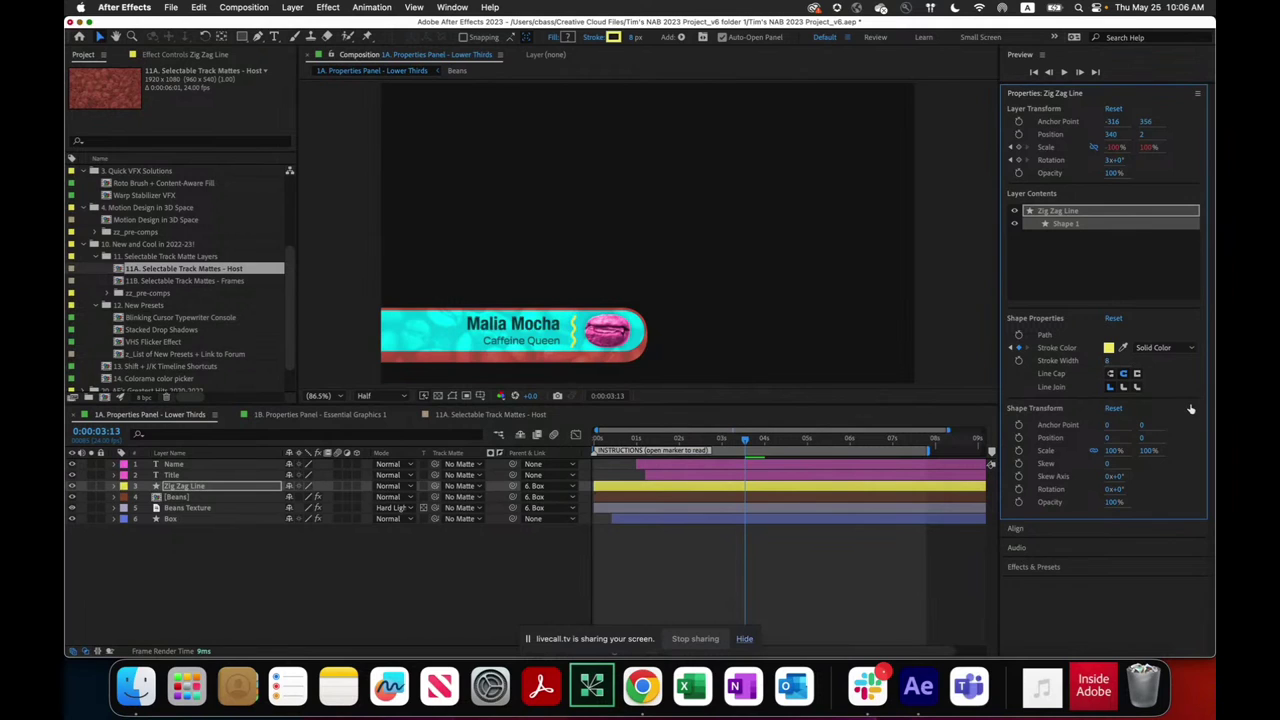
# - Keyframe Shape 1's own rotation at 0:00:03:13 with a value of 3x+0°
pyautogui.click(1019, 489)
pyautogui.click(1108, 489)
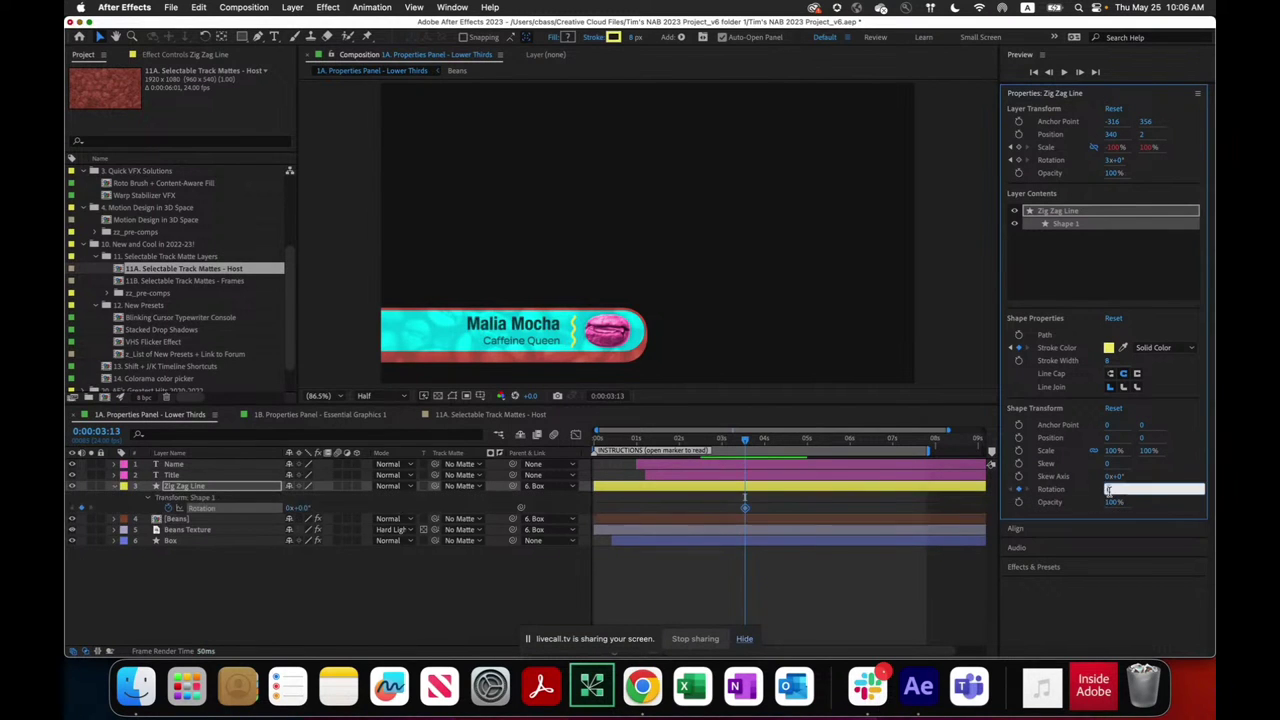
pyautogui.press('Return')
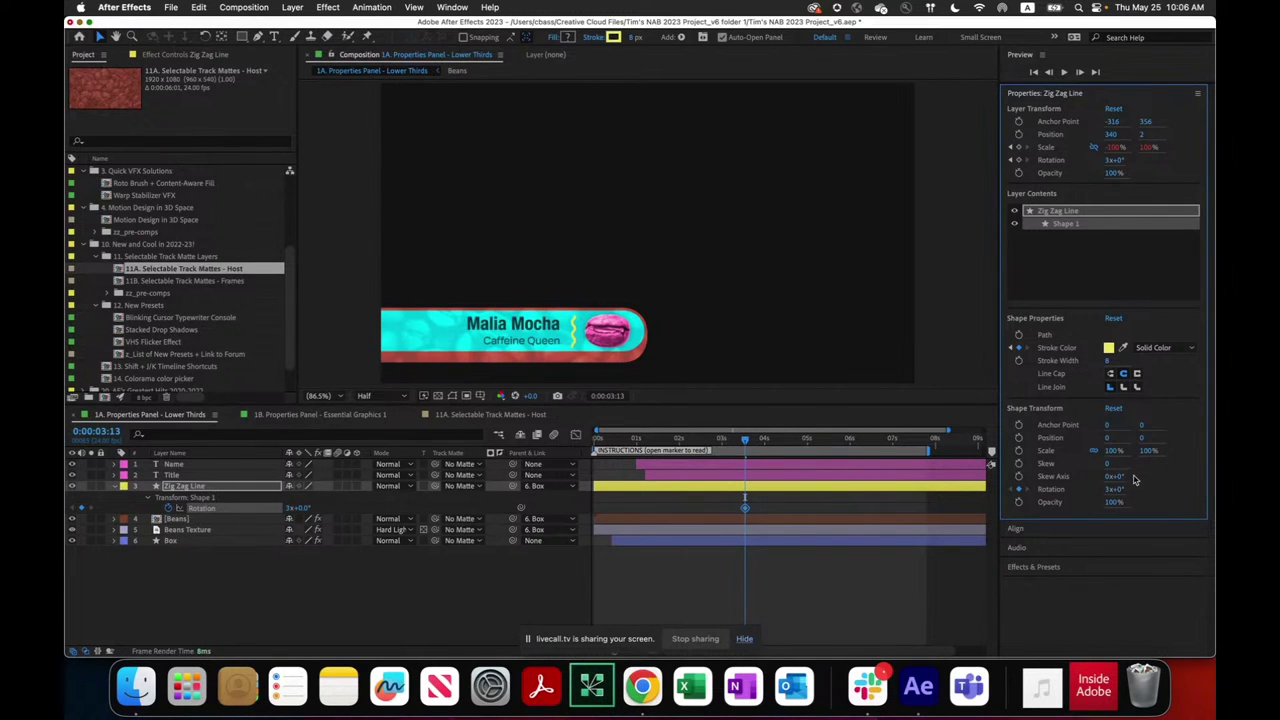
# - Add a 0x+0° rotation keyframe for Shape 1 at 0:00:03:00, scrub to 0:00:03:13 and collapse the Zig Zag Line layer
pyautogui.moveTo(744, 440); pyautogui.dragTo(721, 440)
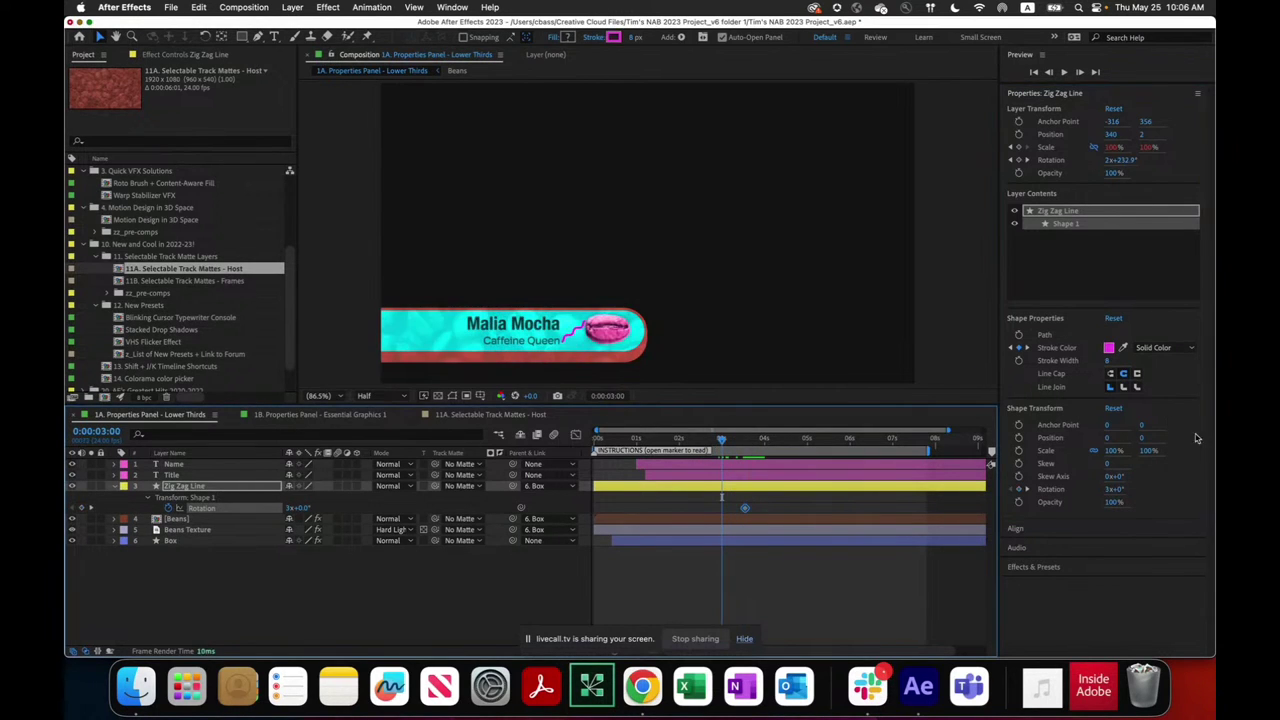
pyautogui.click(1110, 489)
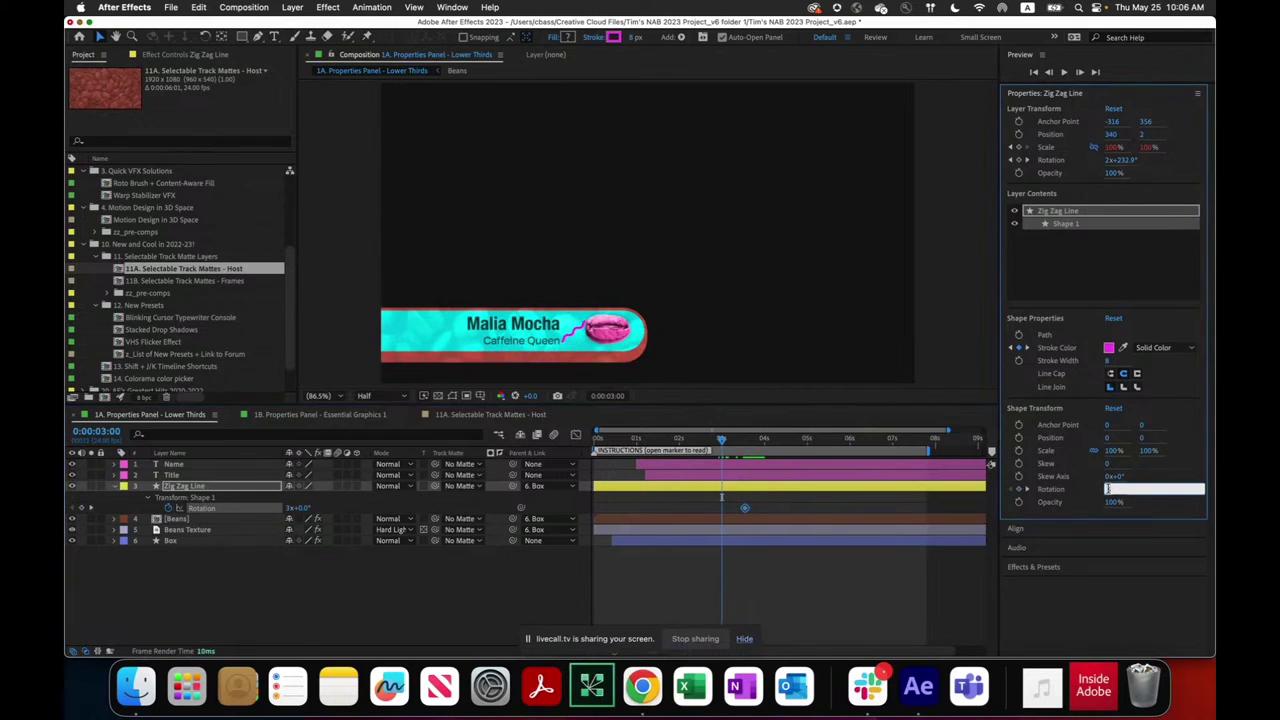
pyautogui.write('0')
pyautogui.press('Return')
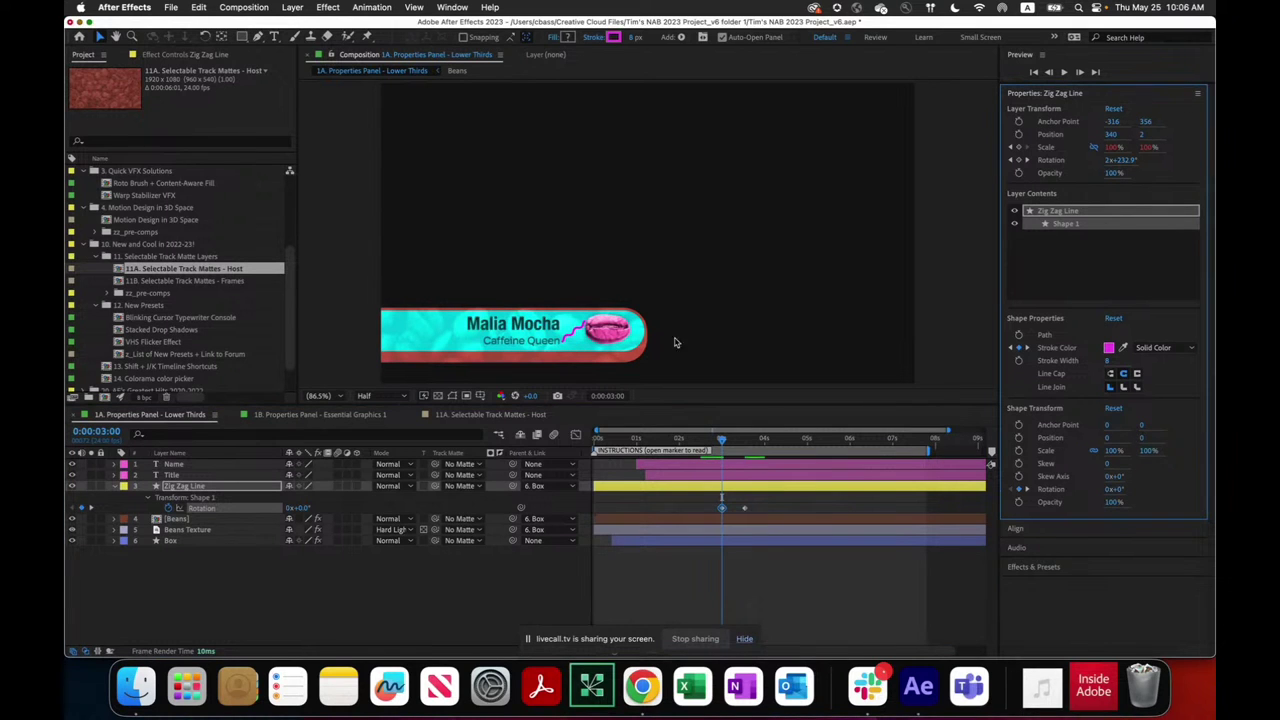
pyautogui.moveTo(721, 440); pyautogui.dragTo(745, 447)
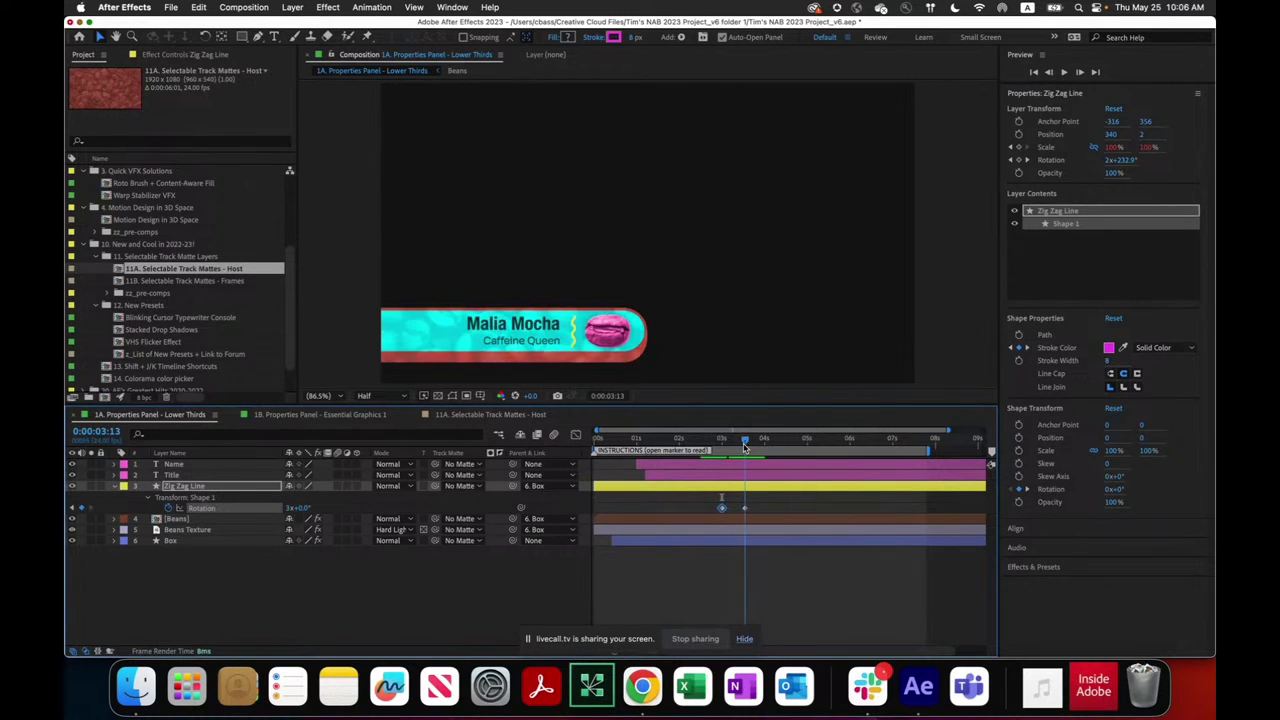
pyautogui.click(115, 487)
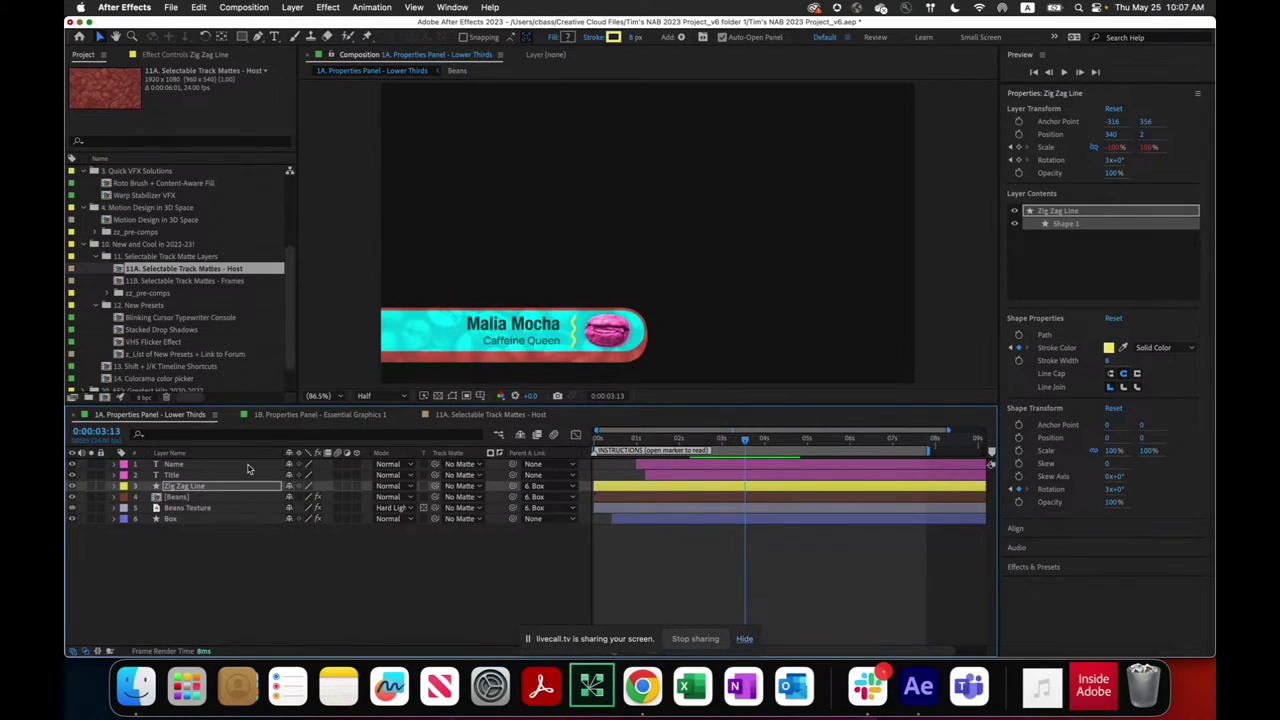
# - Change the Name text layer's font to Hoss Round Regular and increase its size to 73 px
pyautogui.click(175, 464)
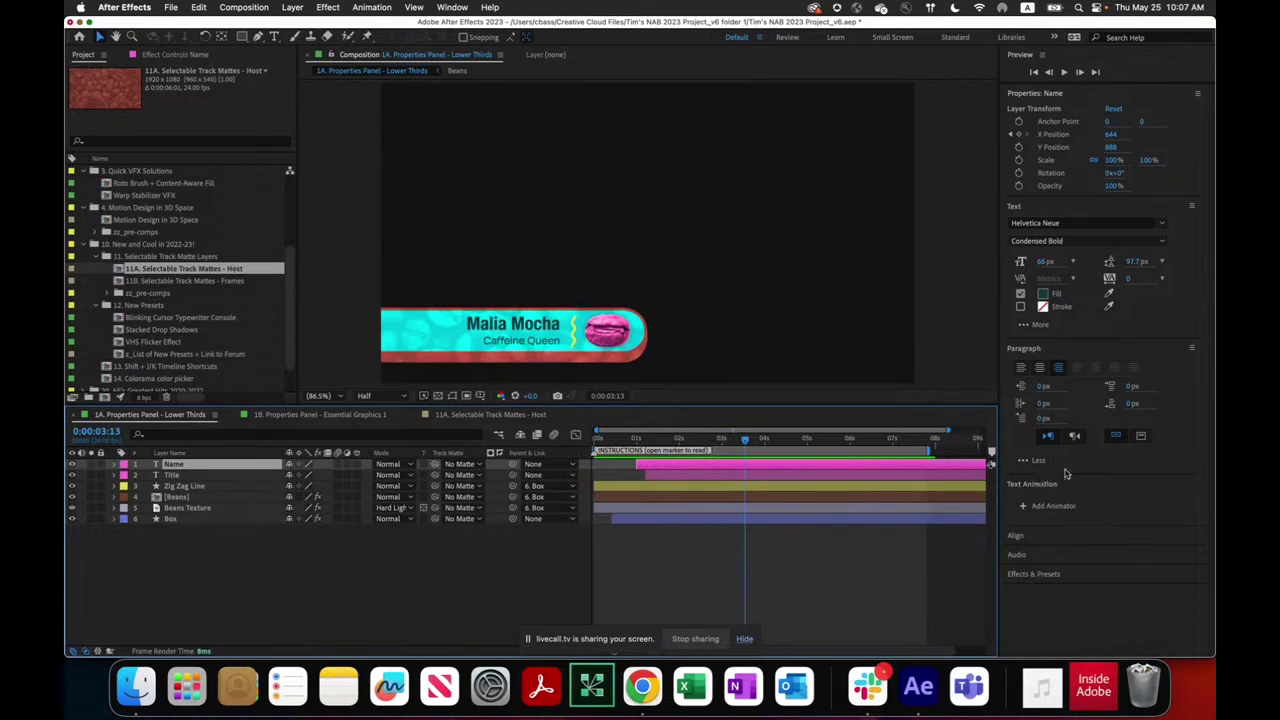
pyautogui.click(1164, 224)
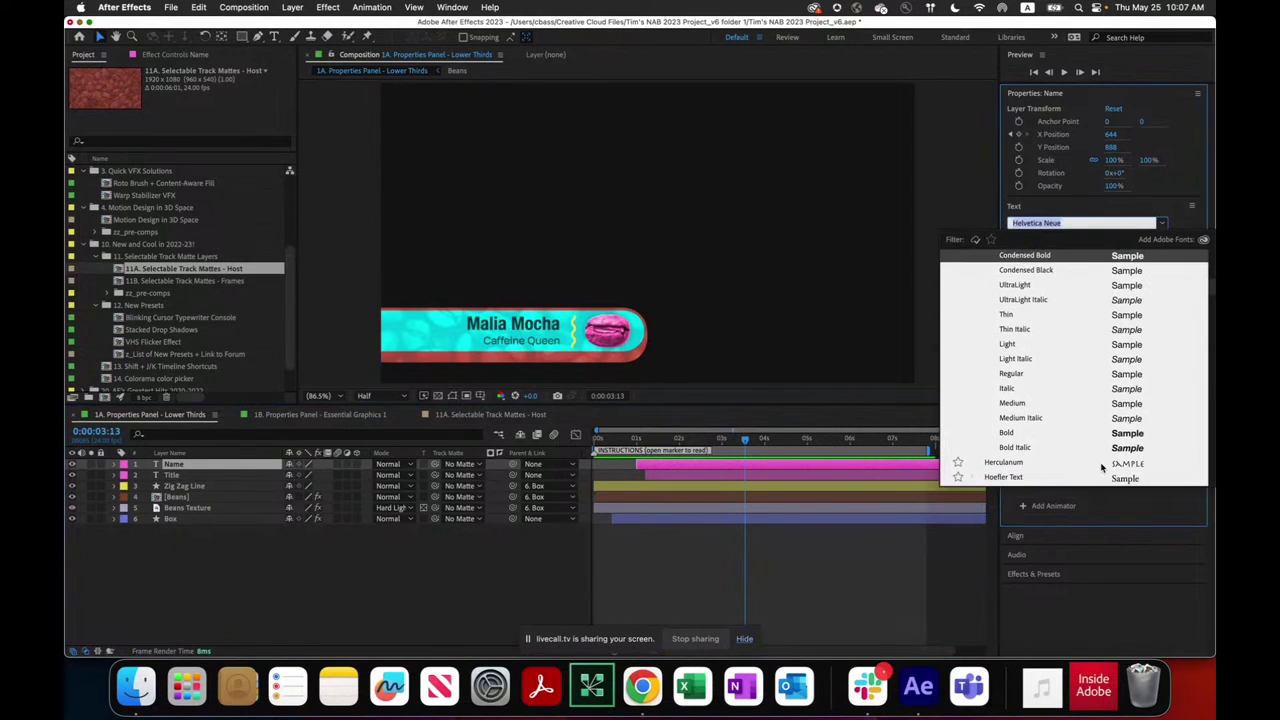
pyautogui.scroll(-2, 1100, 467)
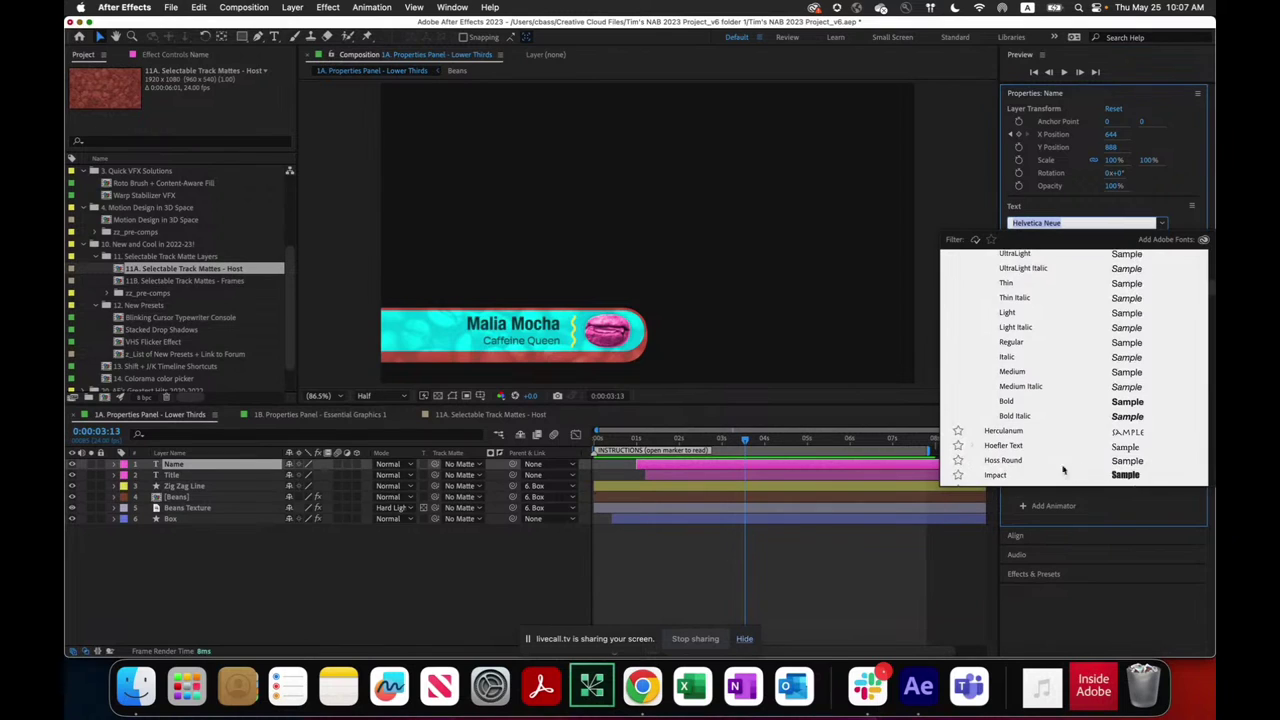
pyautogui.click(1045, 461)
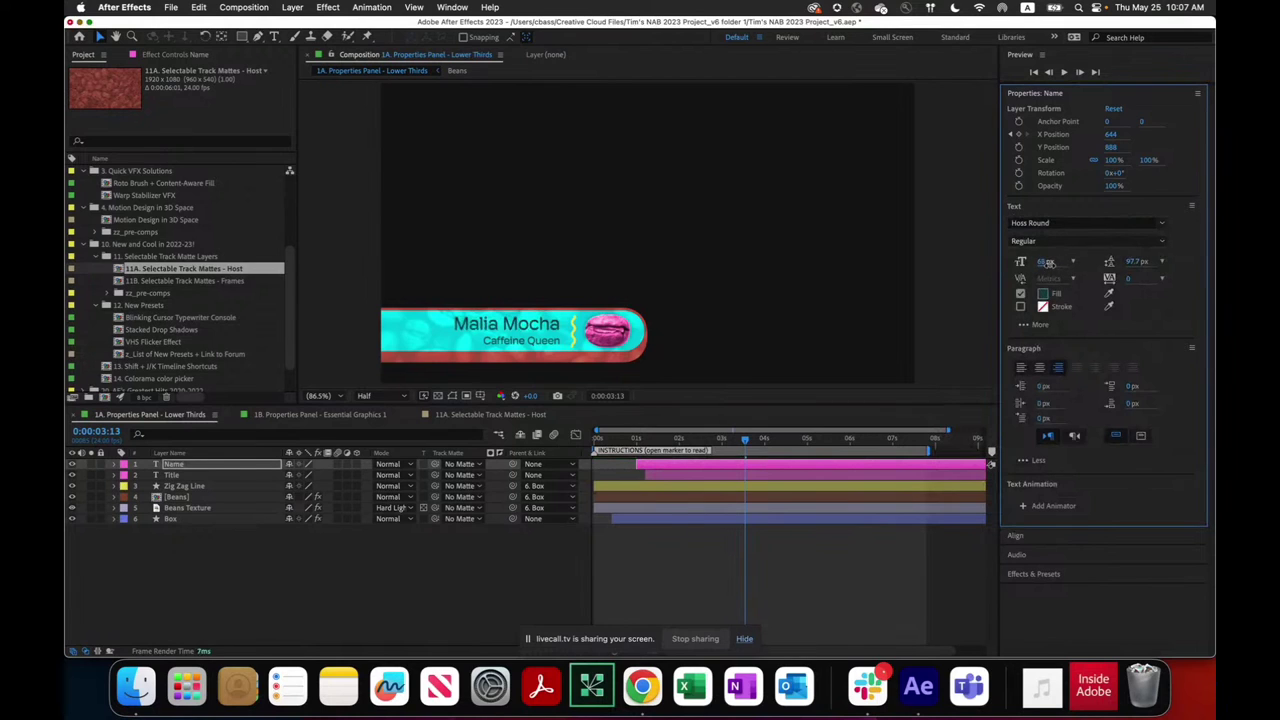
pyautogui.moveTo(1043, 262); pyautogui.dragTo(1050, 263)
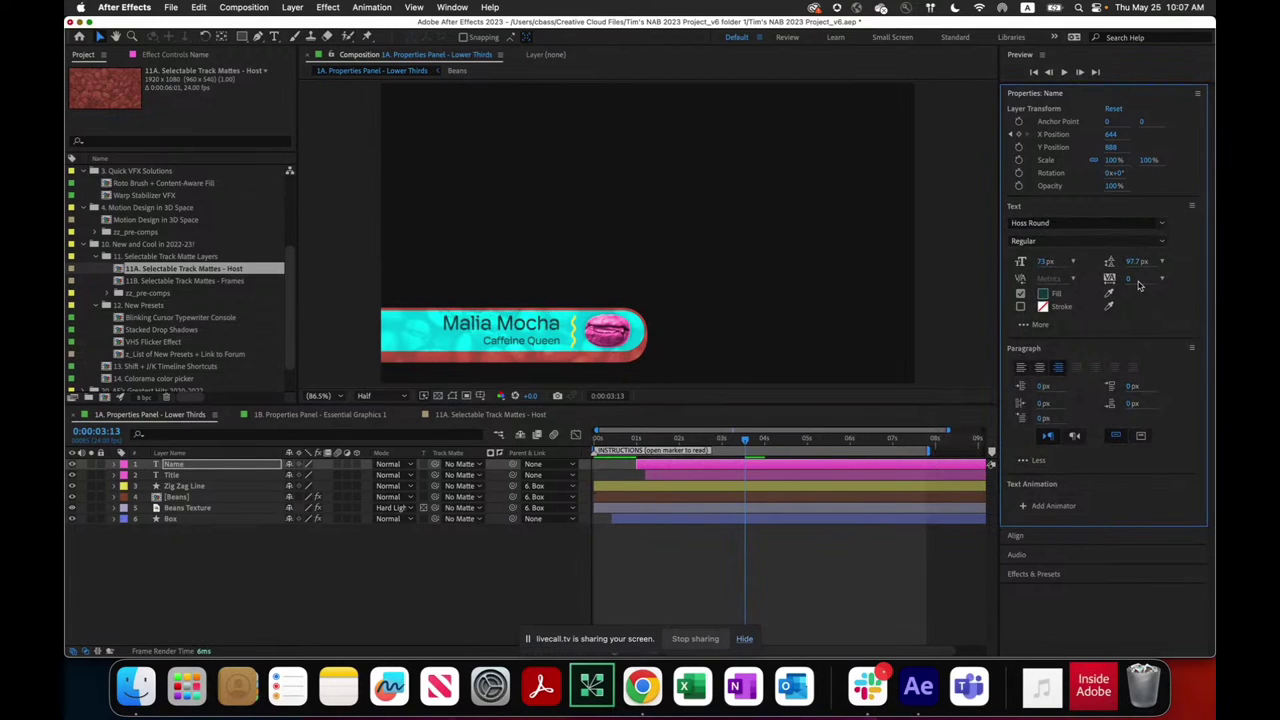
# - Set the Name text's fill color to near-black and collapse the extra paragraph options
pyautogui.click(1043, 295)
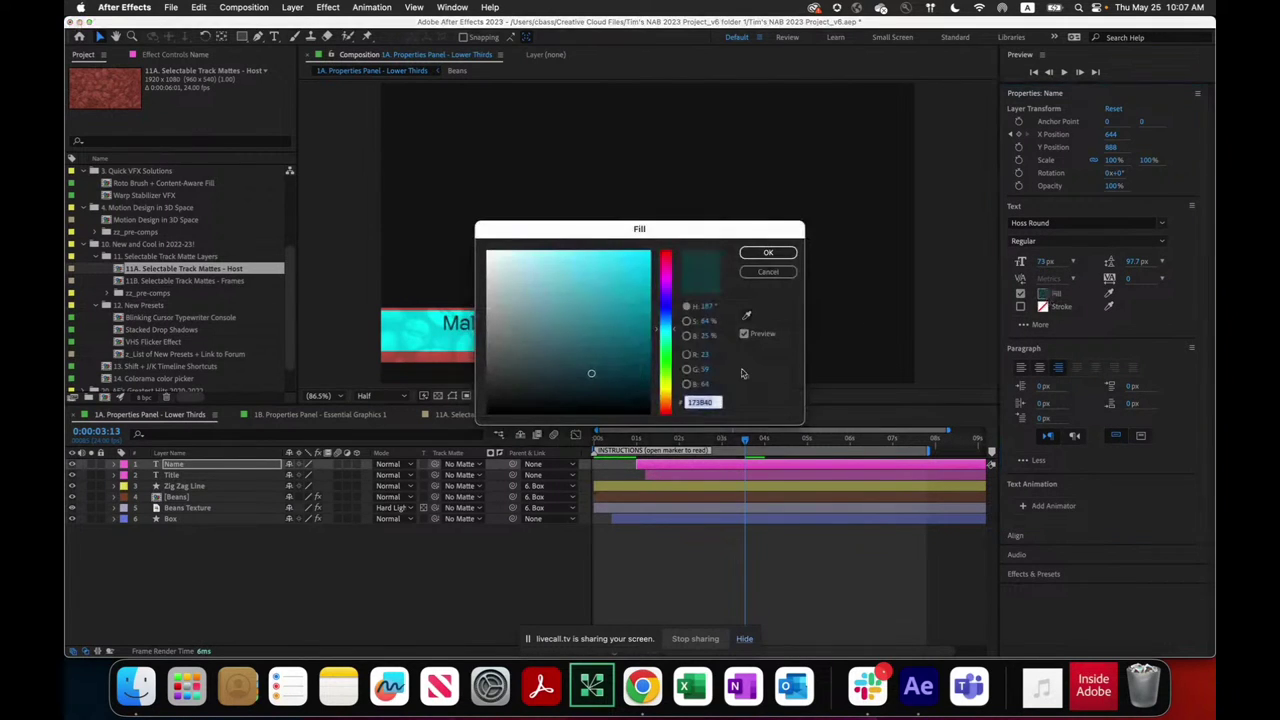
pyautogui.click(490, 420)
pyautogui.click(489, 411)
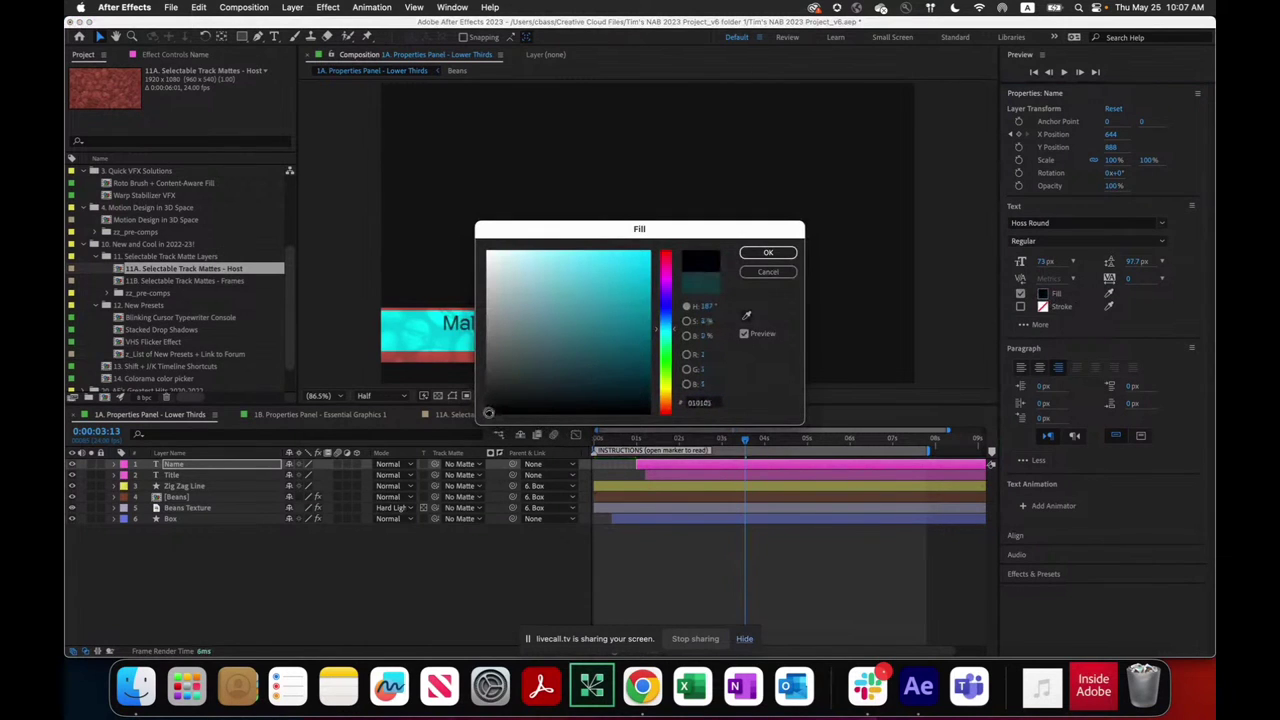
pyautogui.click(768, 252)
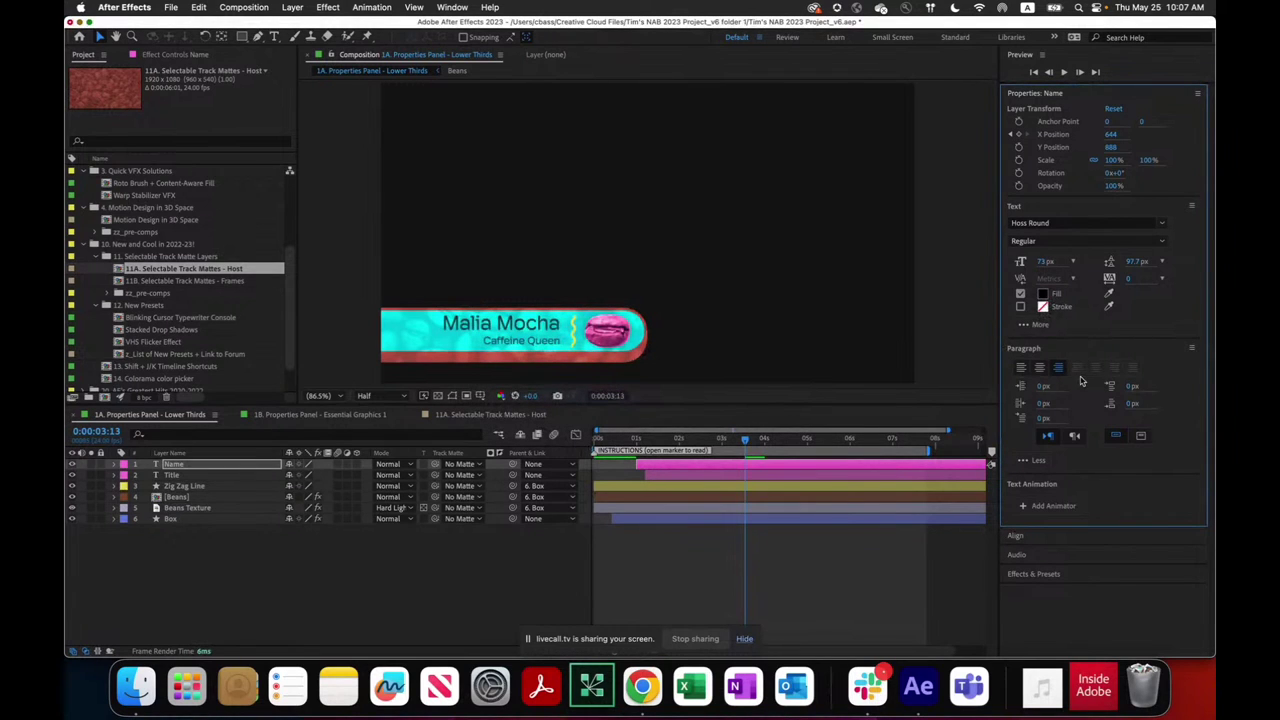
pyautogui.click(1038, 466)
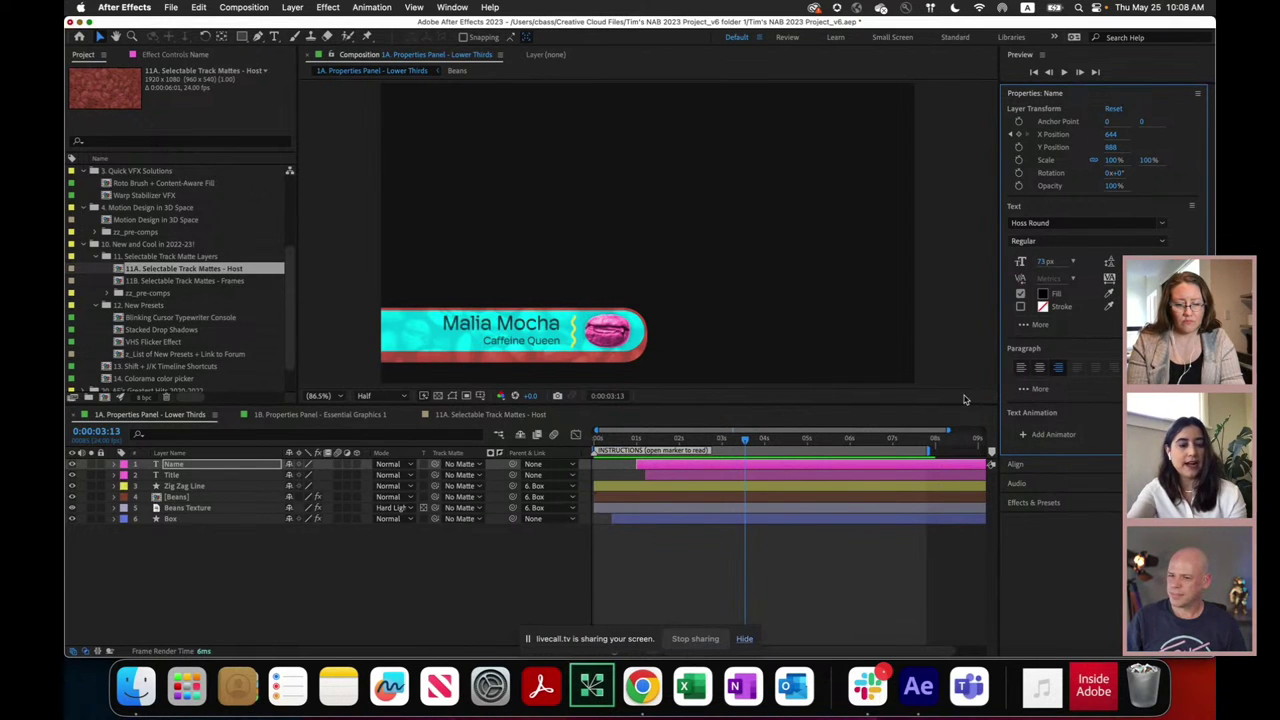
# - Close the Properties panel and bring it back by resetting the Default workspace to its saved layout
pyautogui.press('.')
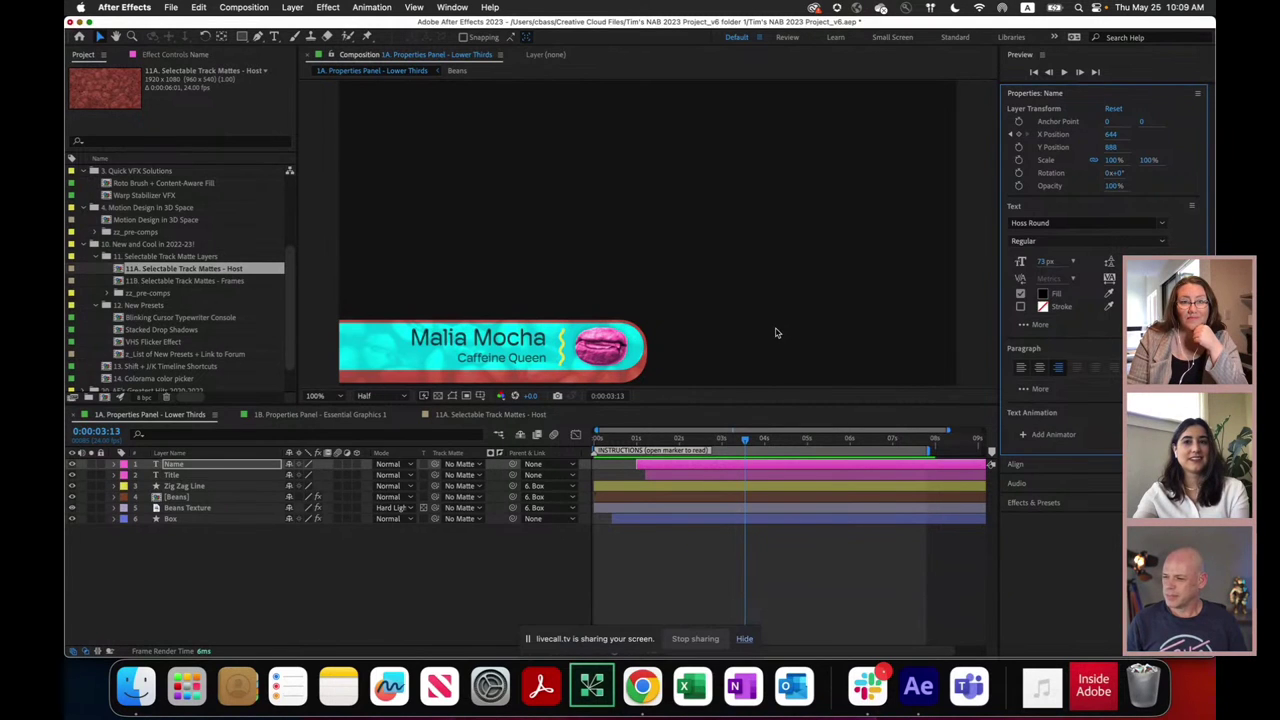
pyautogui.click(1199, 94)
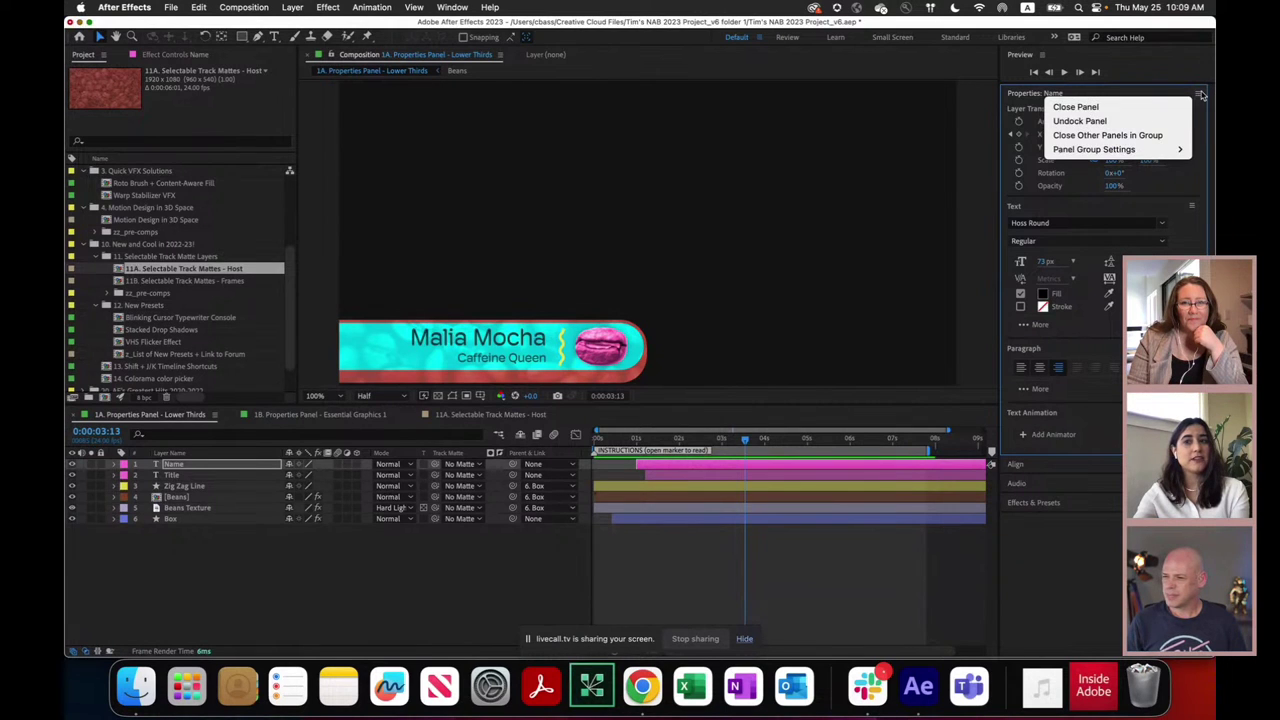
pyautogui.click(1201, 95)
pyautogui.click(1200, 95)
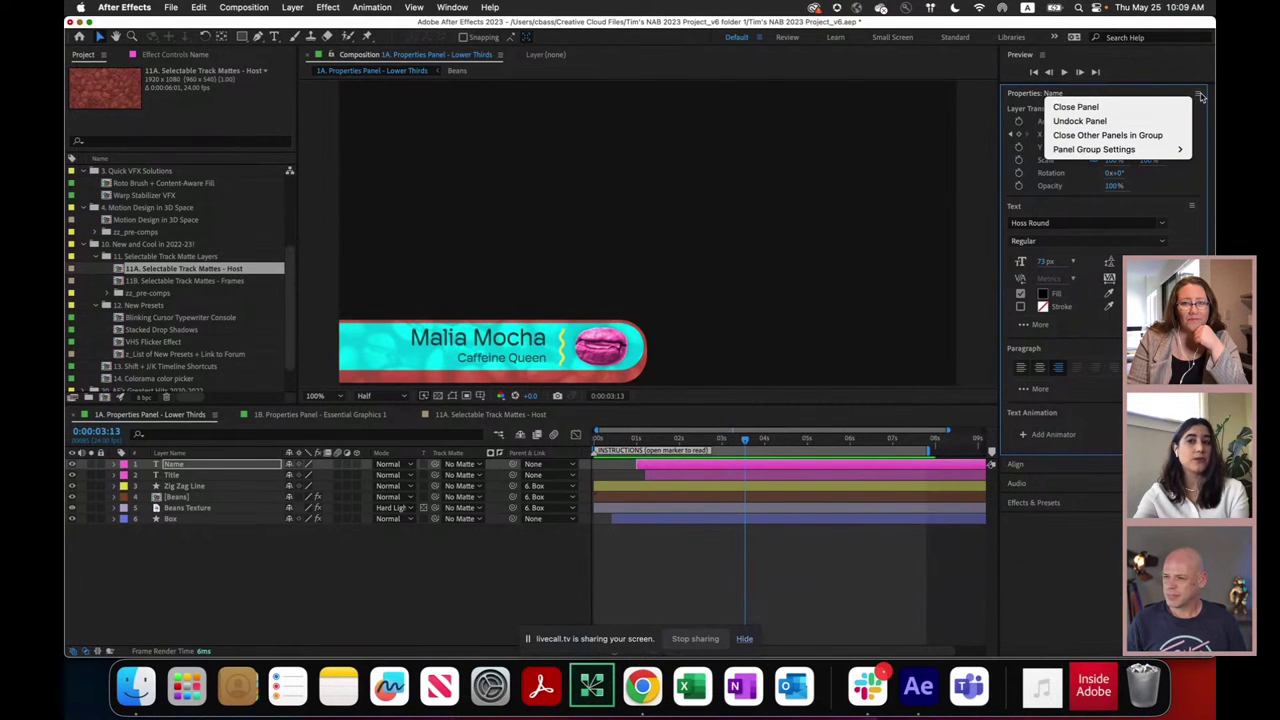
pyautogui.click(1147, 106)
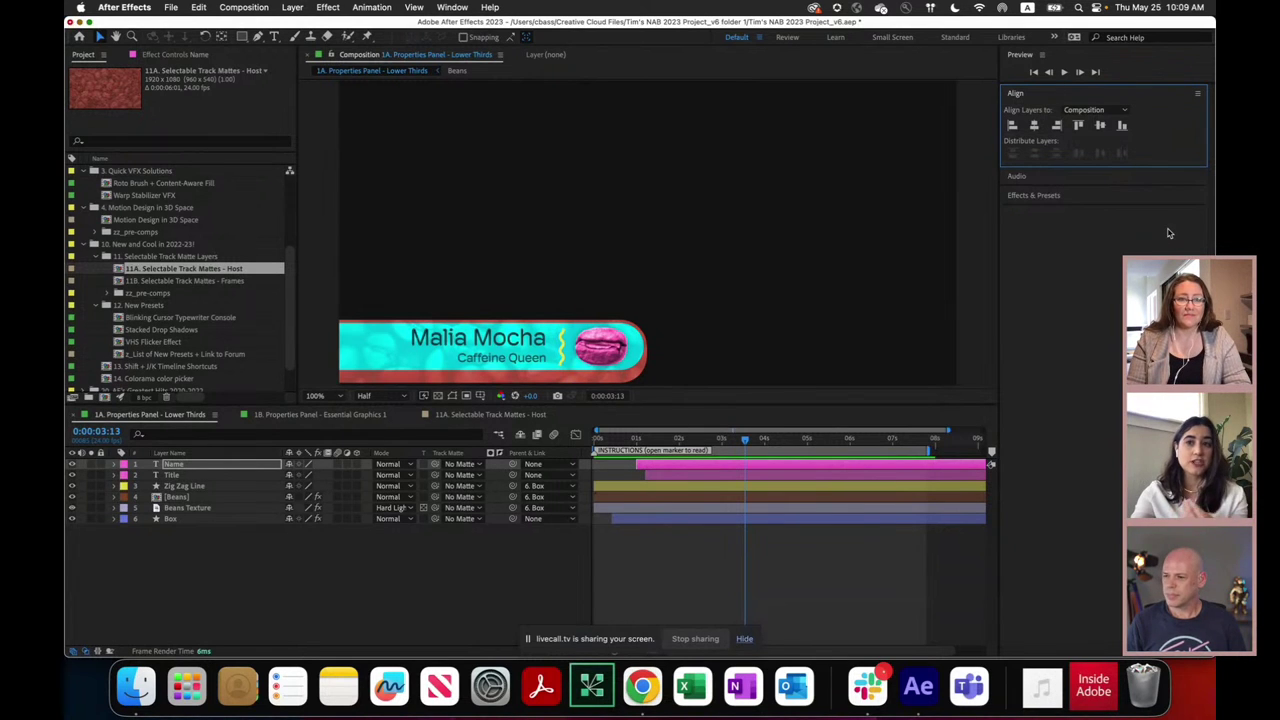
pyautogui.click(760, 38)
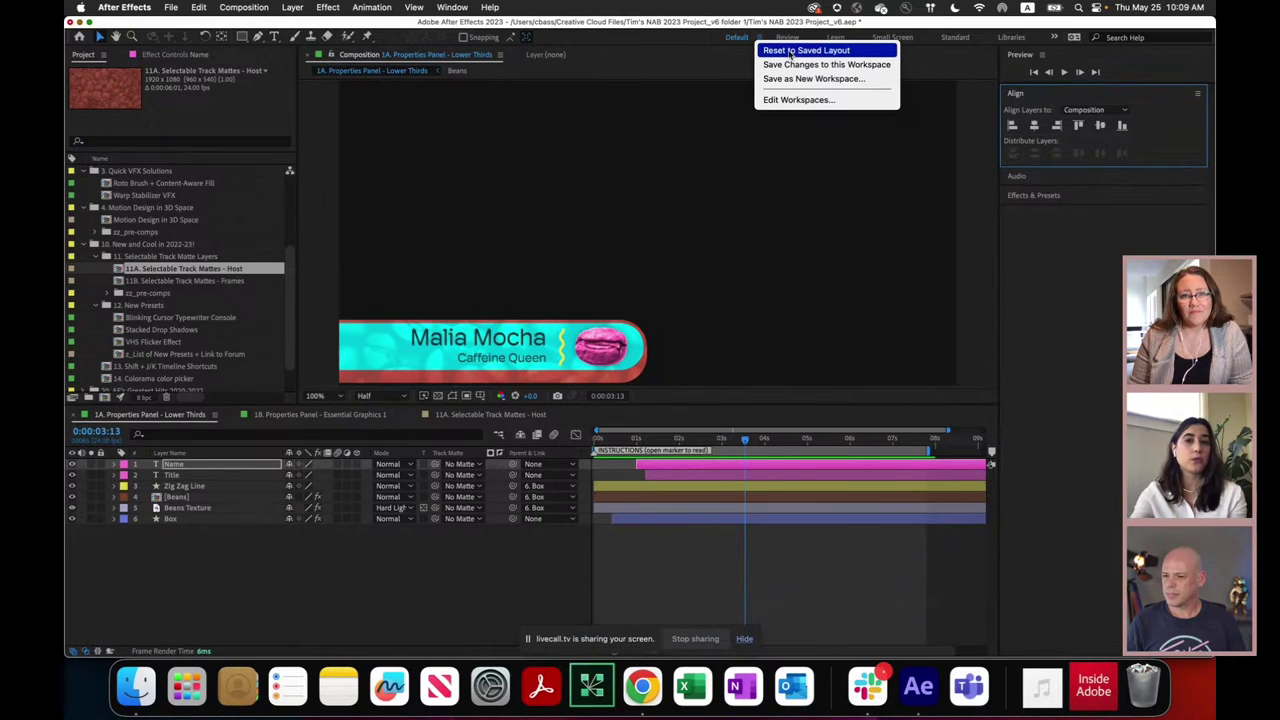
pyautogui.click(806, 51)
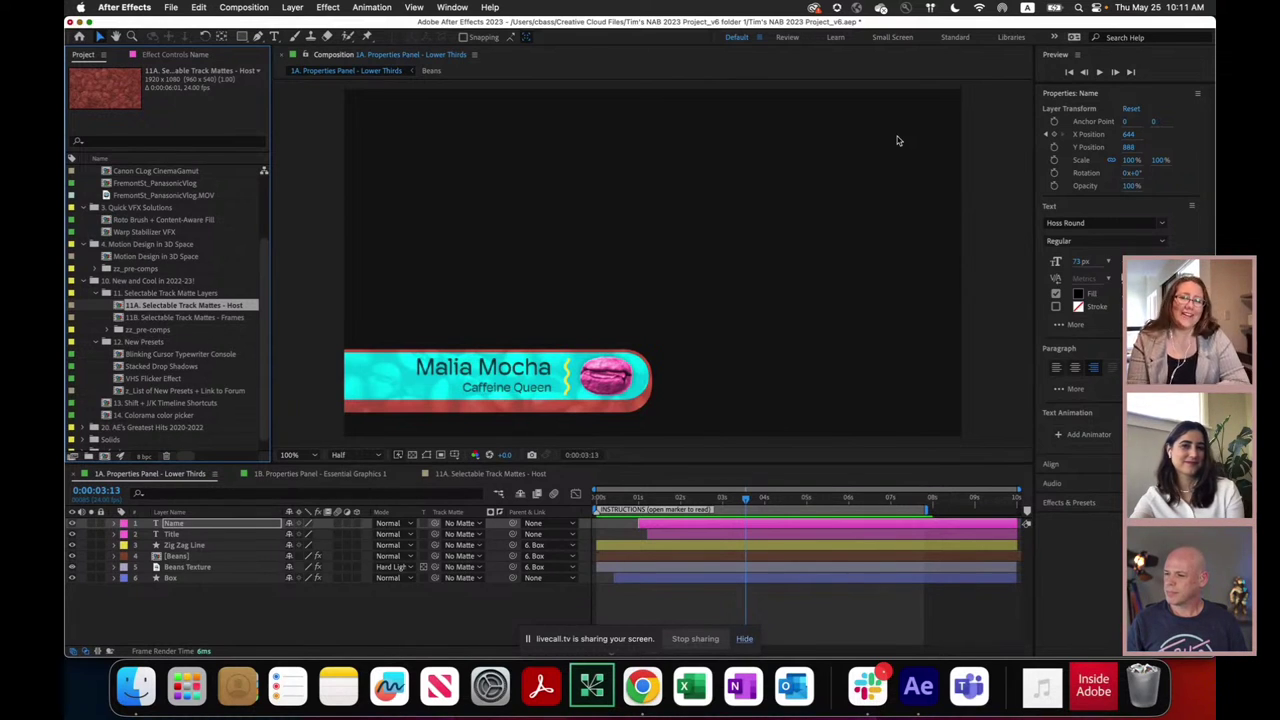
# - Set the composition view's magnification to Fit up to 200% and deselect the Name layer
pyautogui.press('.')
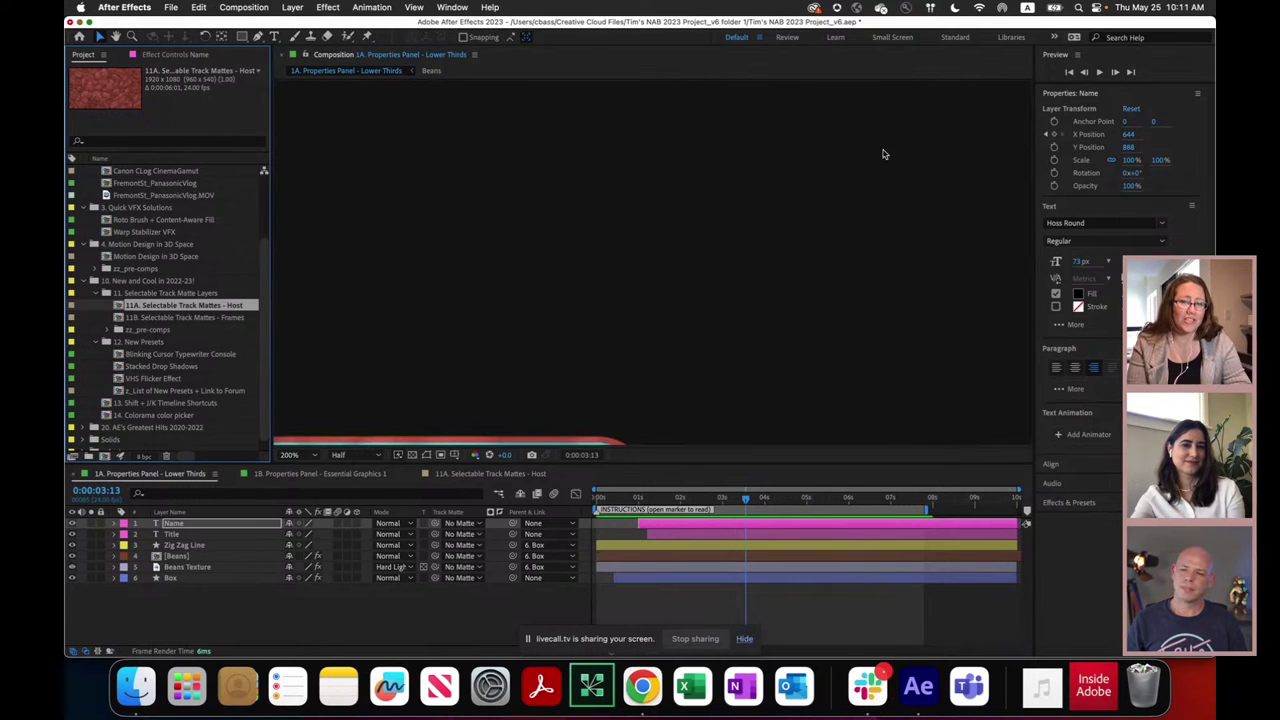
pyautogui.click(305, 455)
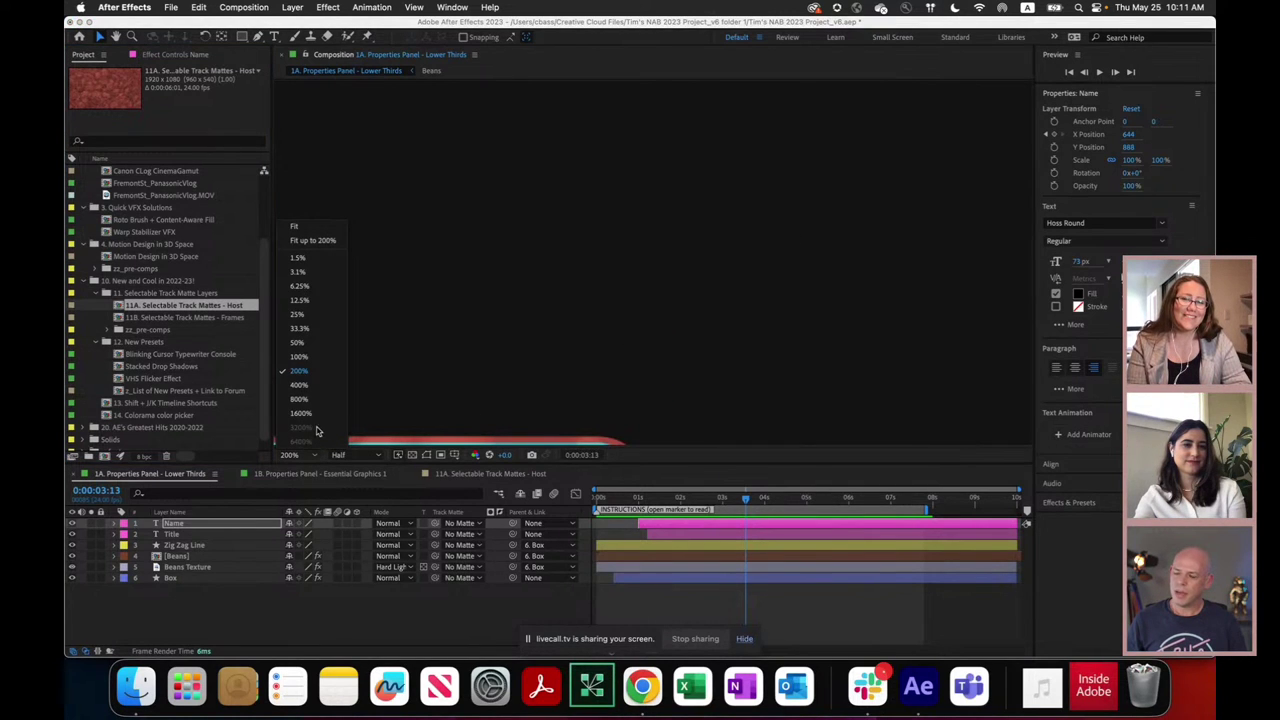
pyautogui.click(318, 240)
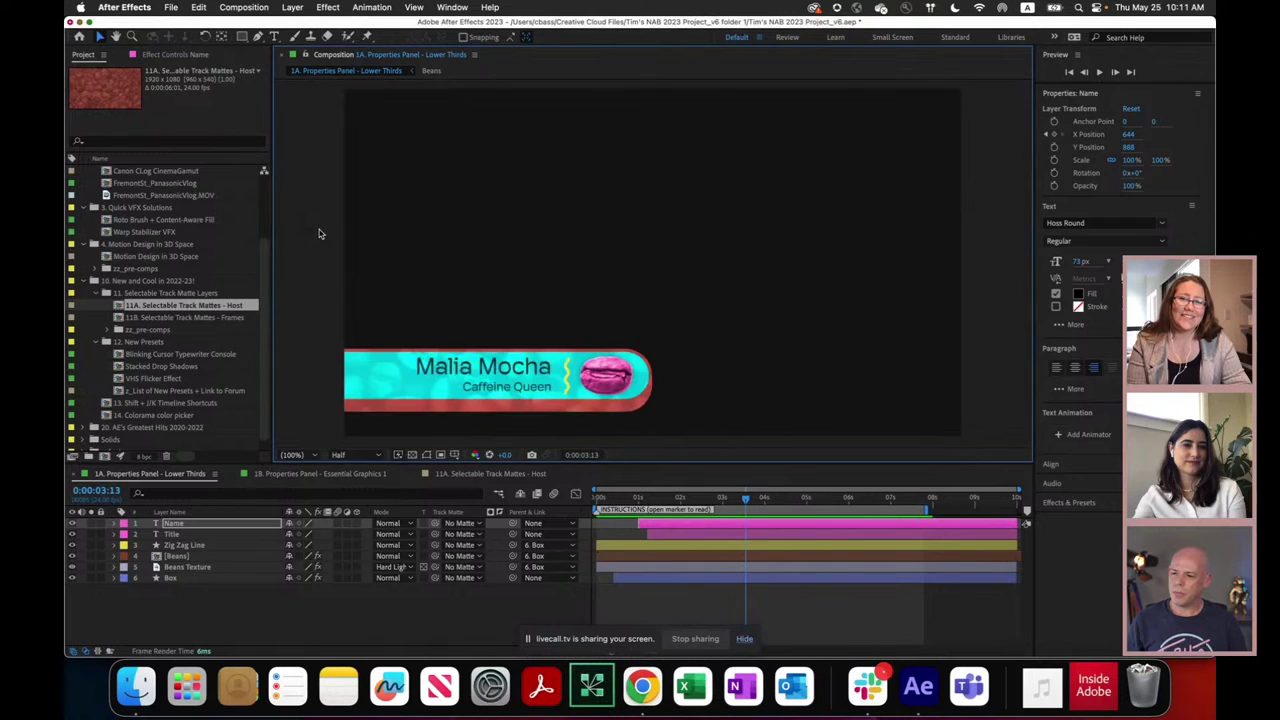
pyautogui.click(320, 240)
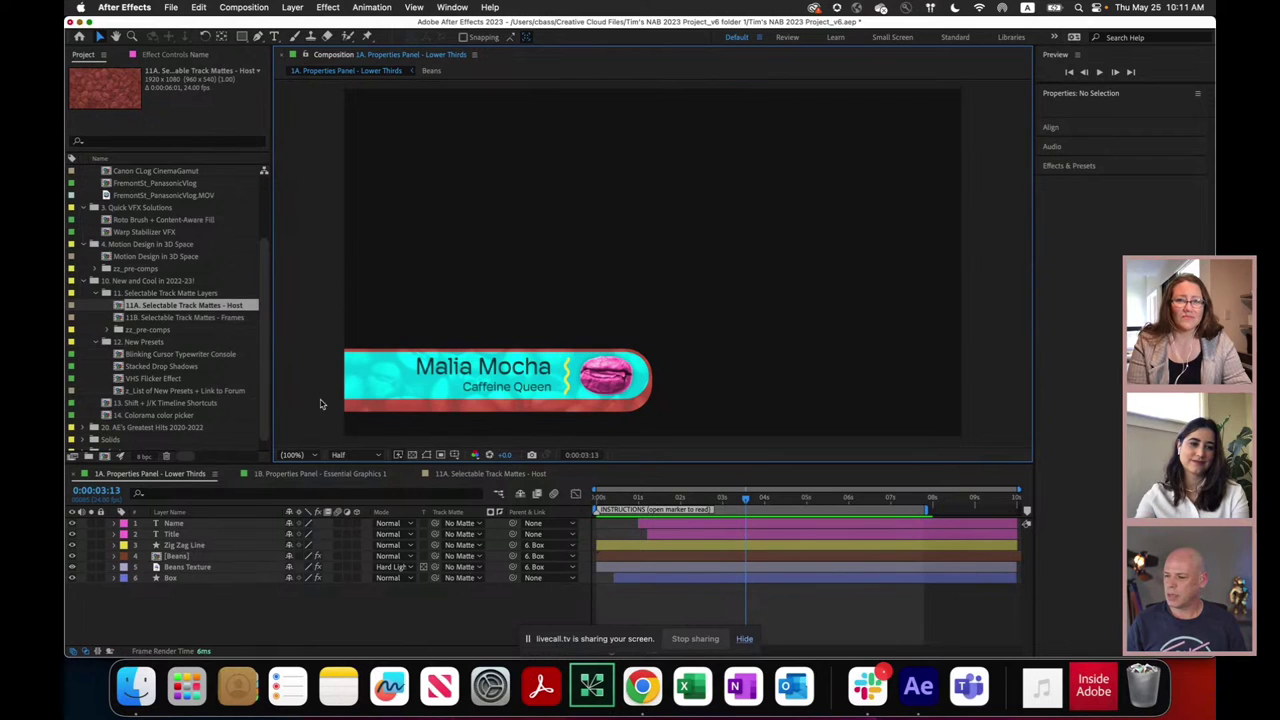
# - Reset the Zig Zag Line's stroke color at 0:00:03:13 to its default and open the property options of its stroke width
pyautogui.click(229, 550)
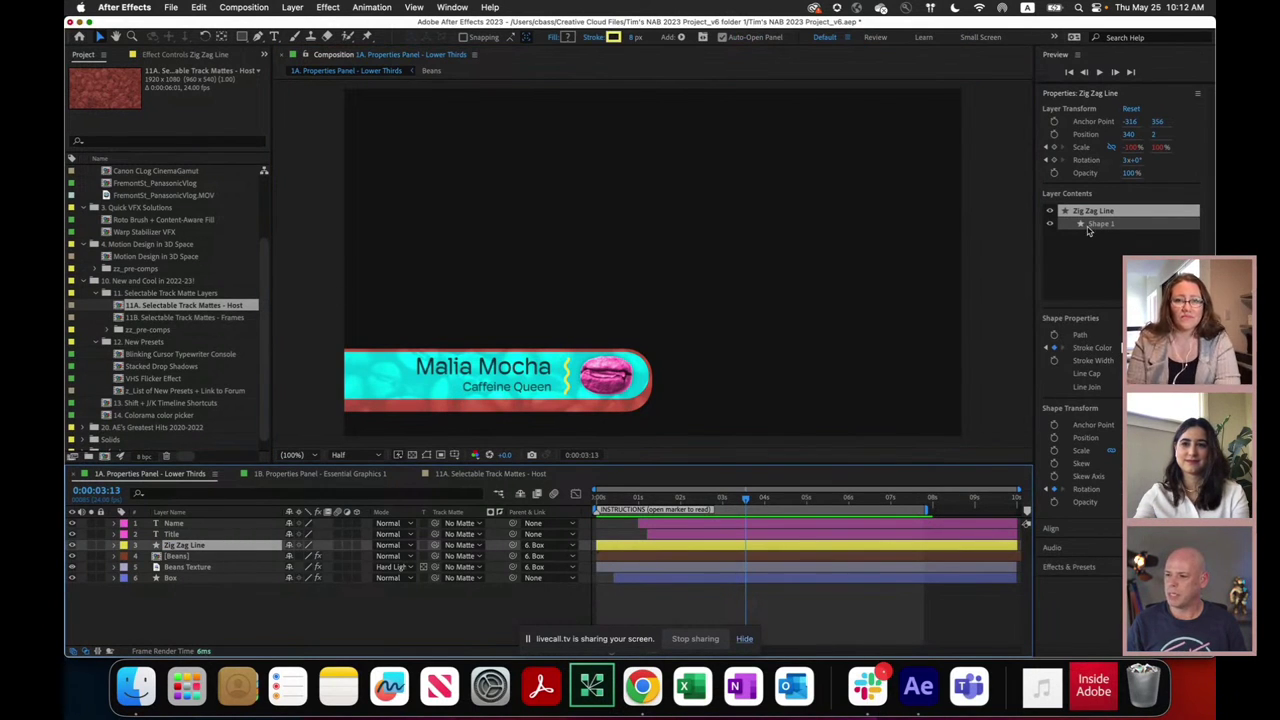
pyautogui.rightClick(1095, 349)
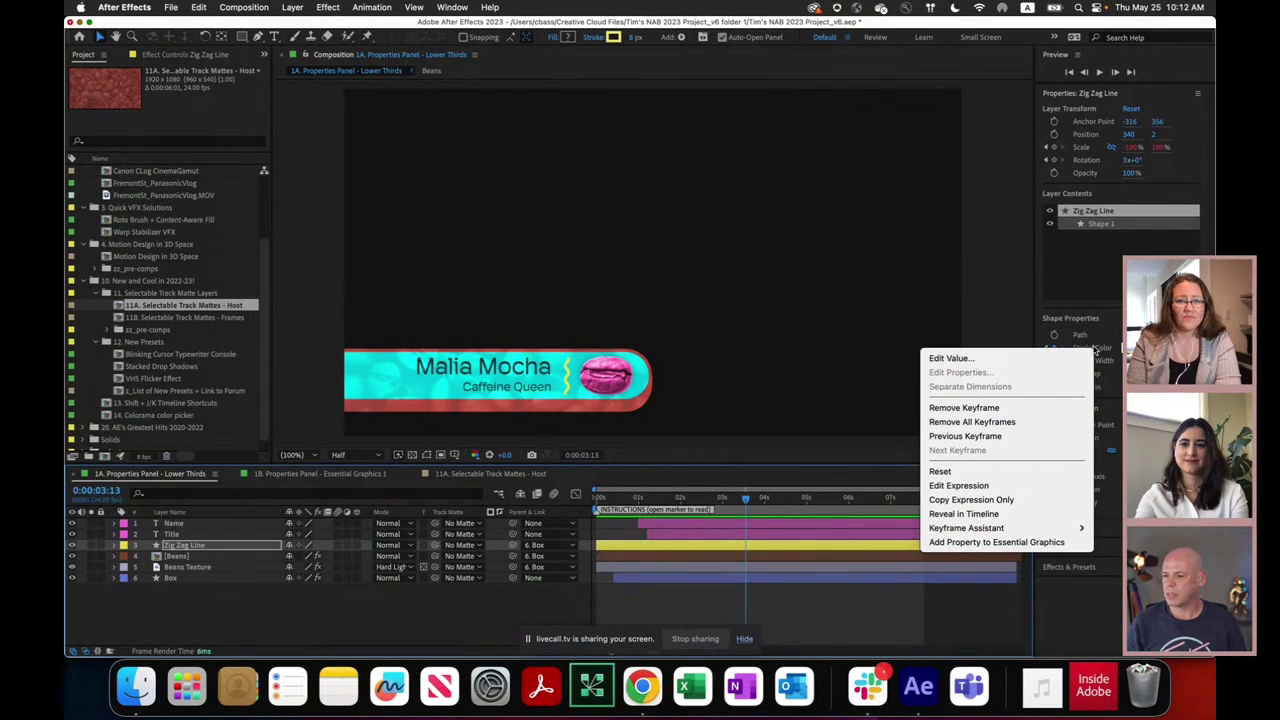
pyautogui.click(1030, 471)
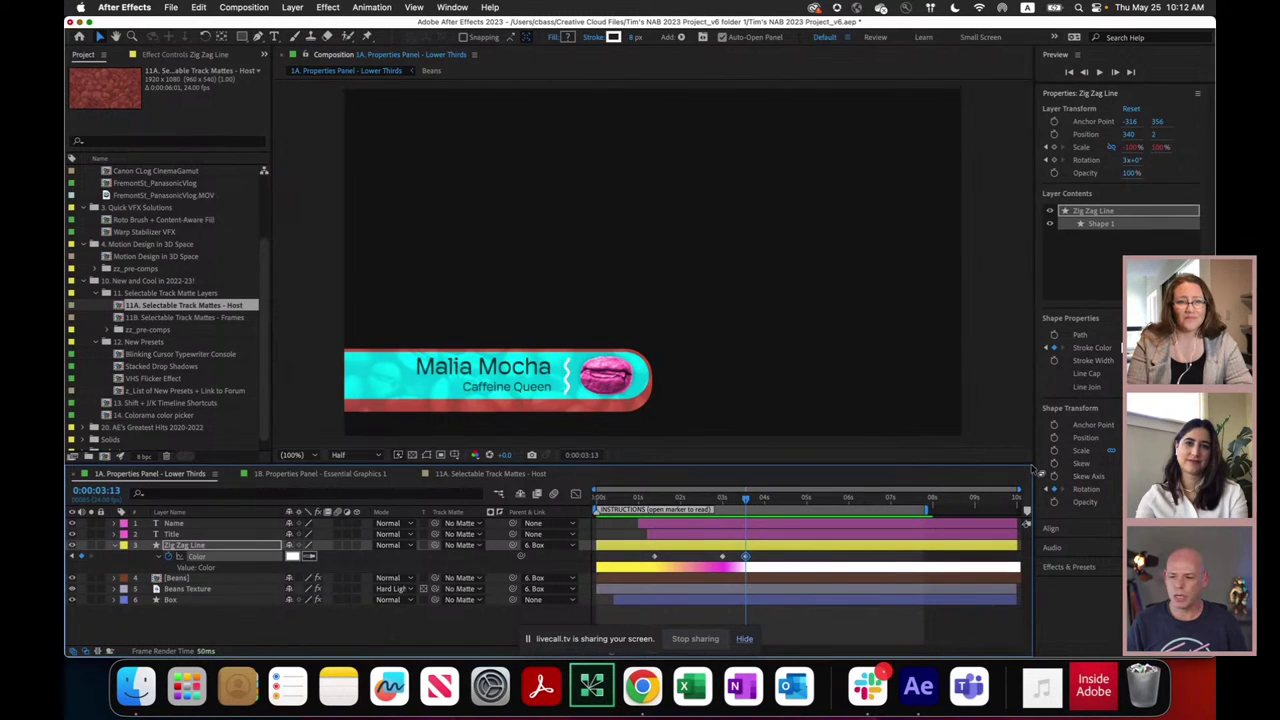
pyautogui.rightClick(1081, 364)
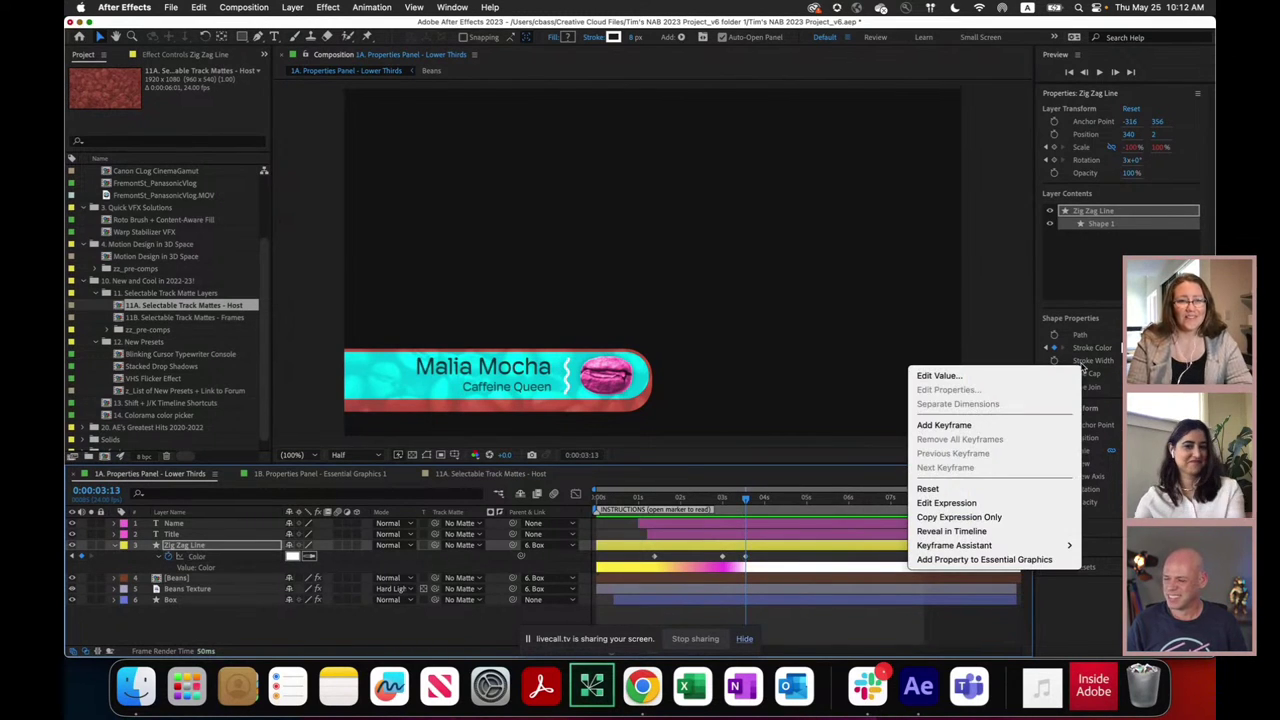
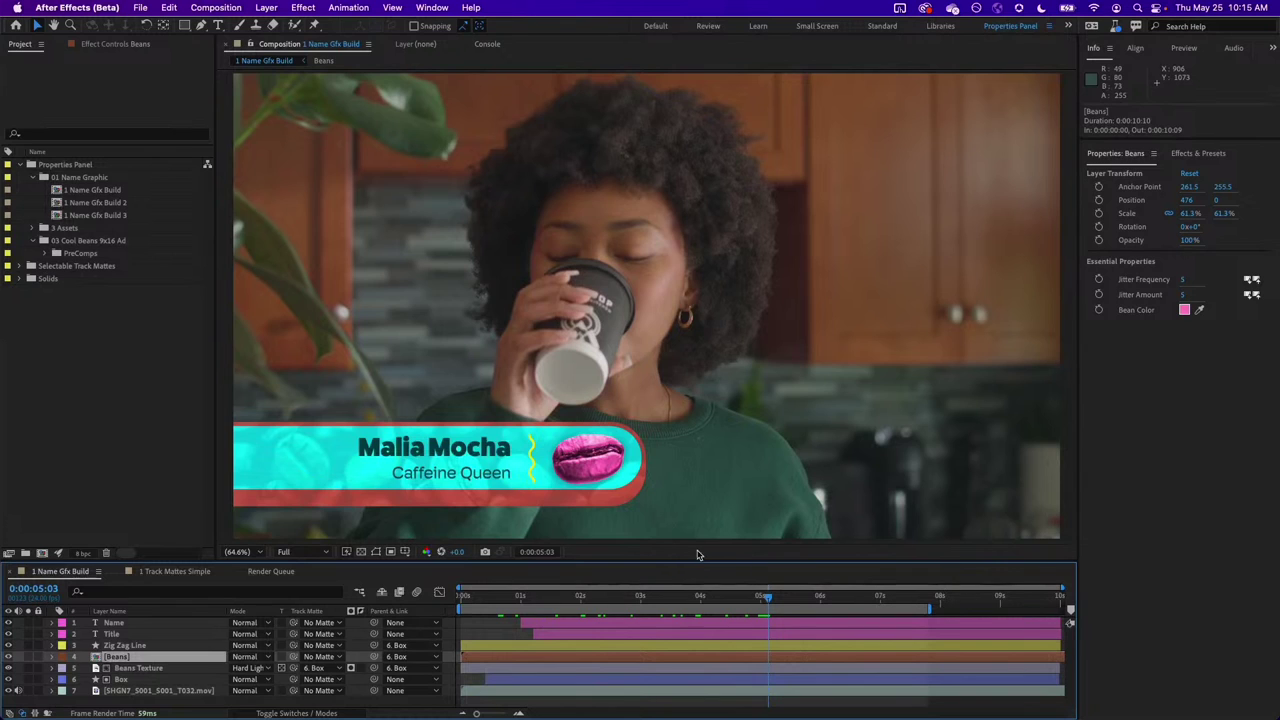
# - Set the Beans layer's Jitter Amount to 50 and scrub to 0:00:07:13 to preview the motion
pyautogui.click(1184, 295)
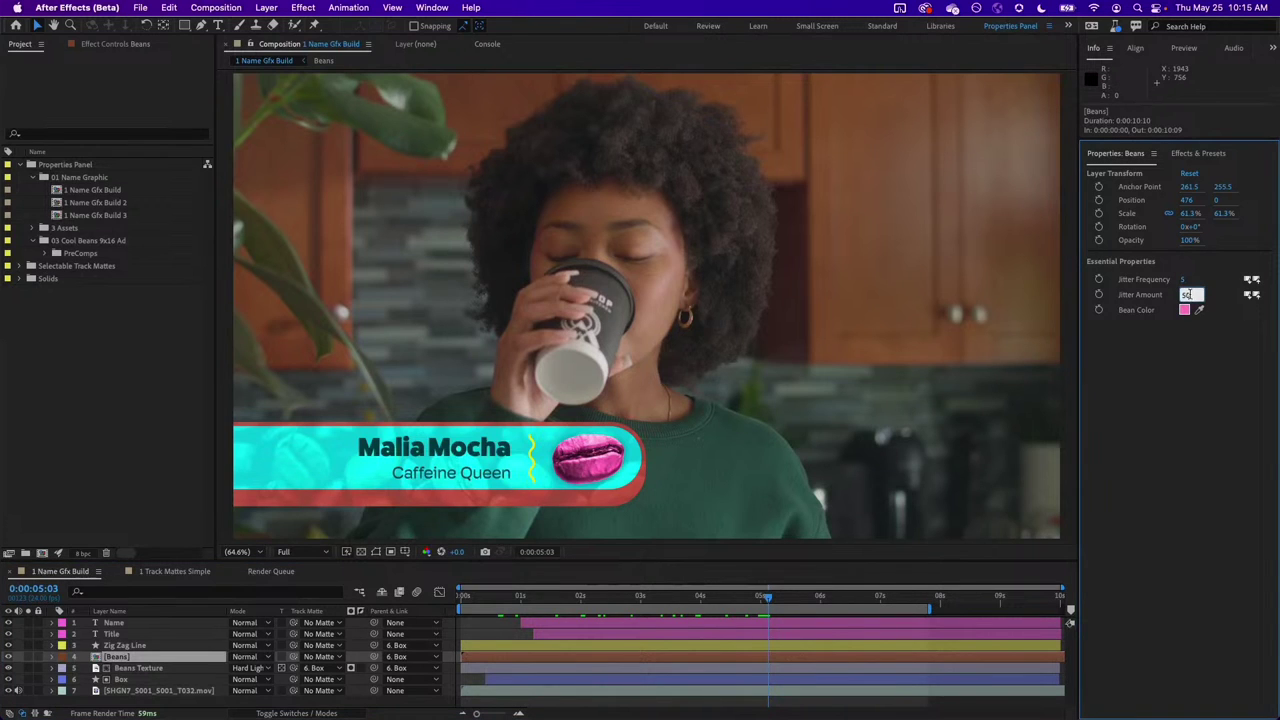
pyautogui.press('Return')
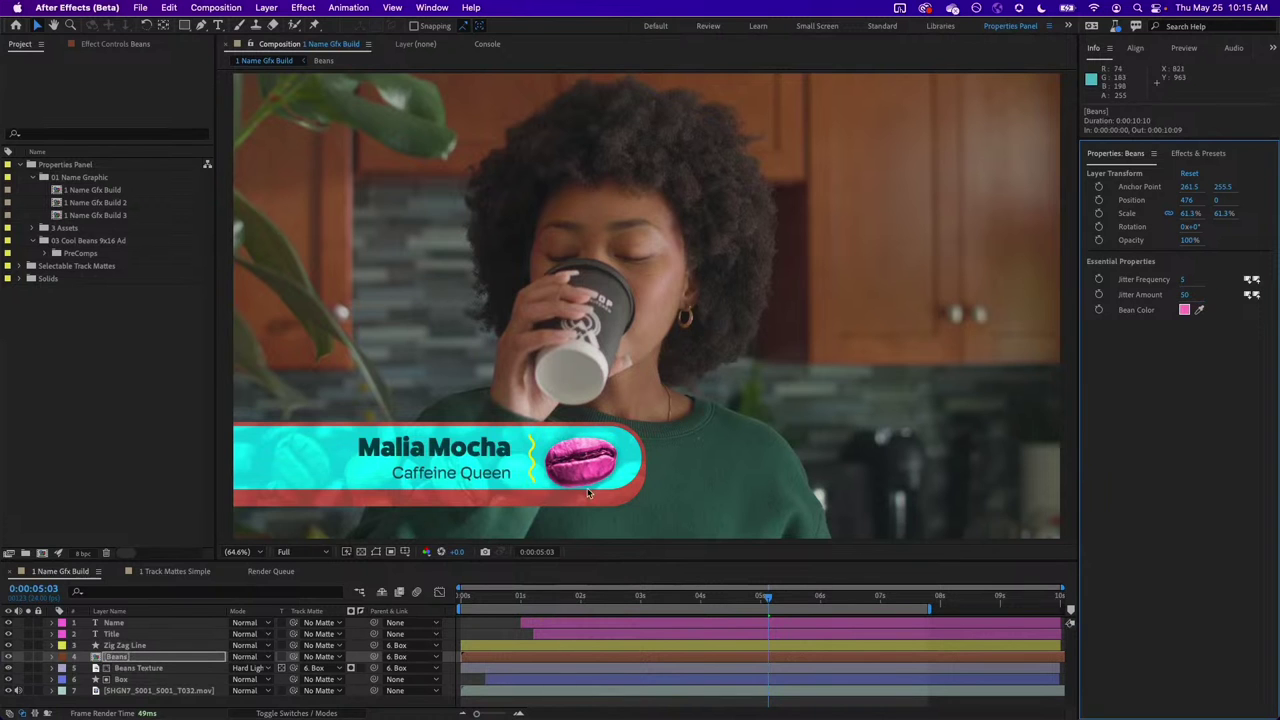
pyautogui.moveTo(690, 598); pyautogui.dragTo(912, 604)
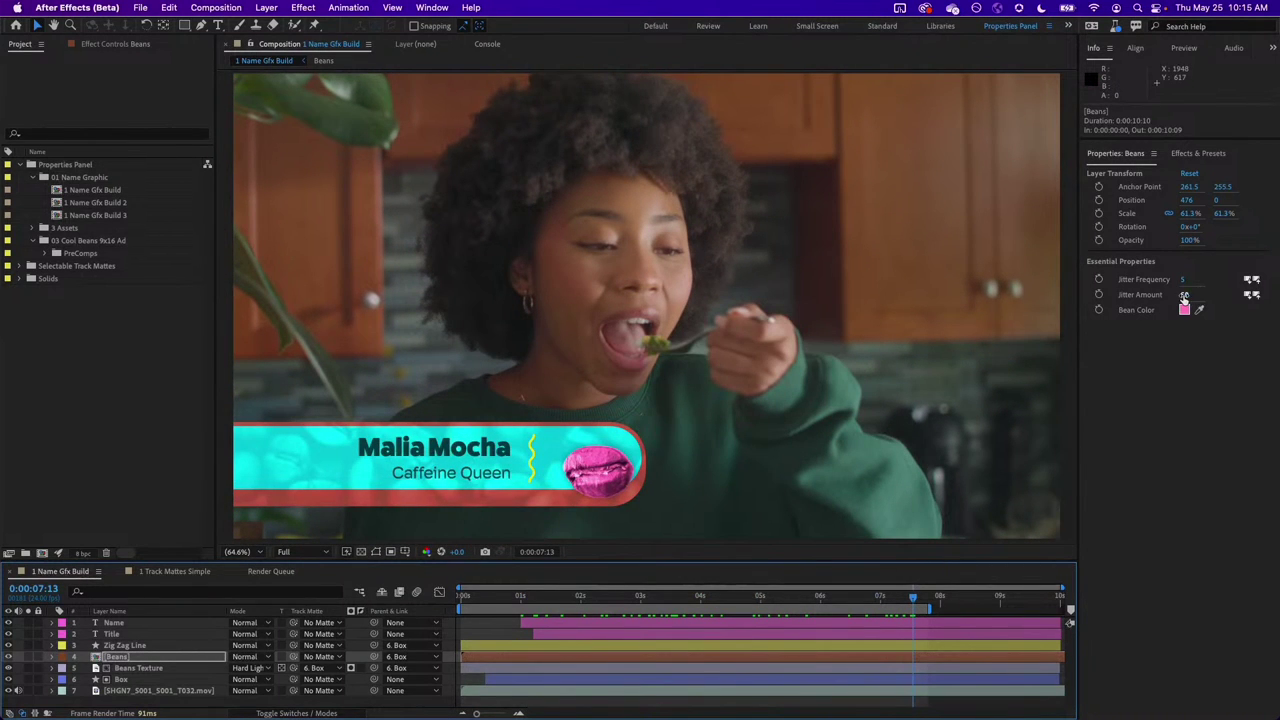
# - Set the Beans layer's Jitter Amount to 0 and scrub to 0:00:06:11 to preview the motion
pyautogui.click(1184, 297)
pyautogui.write('0')
pyautogui.press('Return')
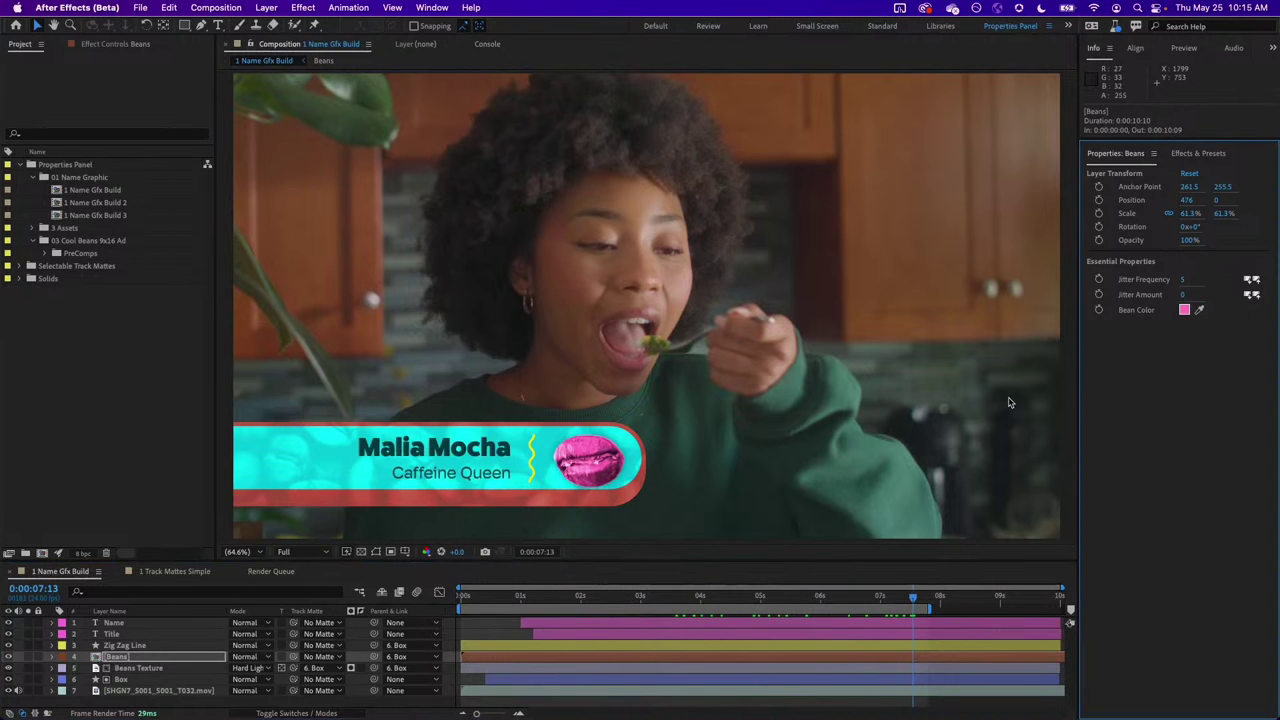
pyautogui.moveTo(628, 598); pyautogui.dragTo(848, 600)
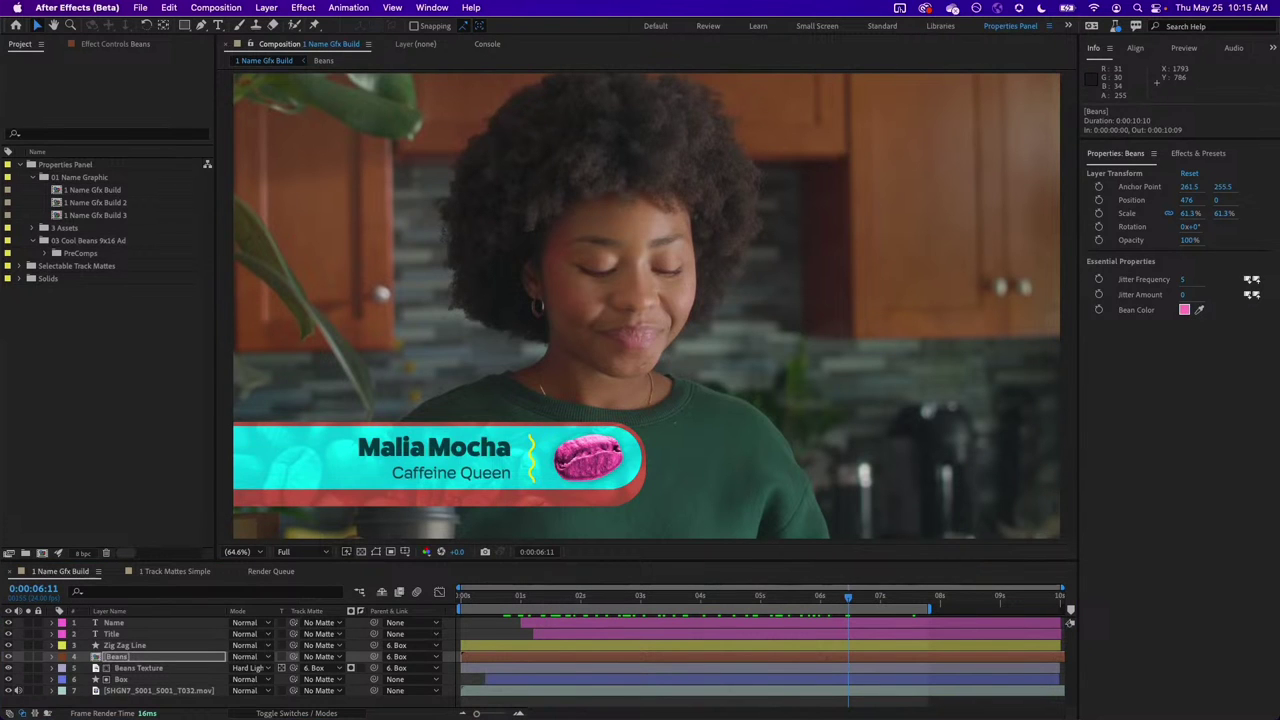
# - Change the Beans layer's Bean Color to a brown of about 794520
pyautogui.moveTo(1091, 378); pyautogui.dragTo(546, 273)
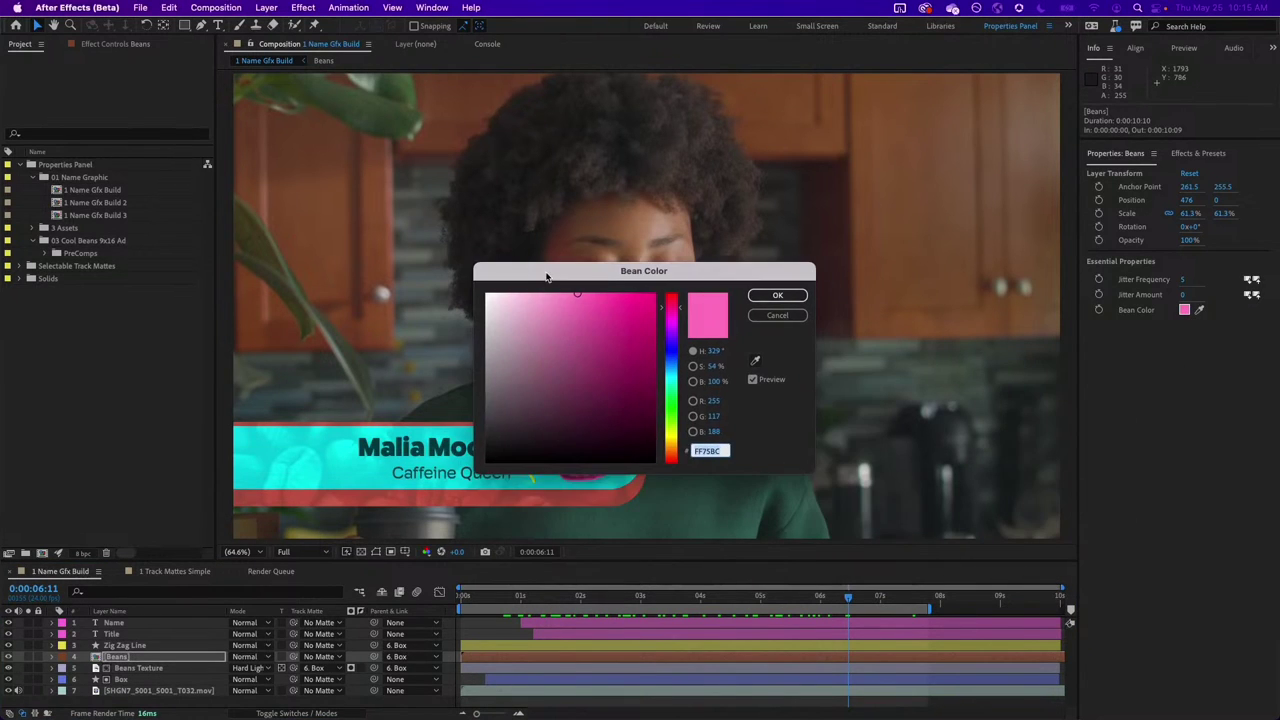
pyautogui.click(670, 452)
pyautogui.click(563, 423)
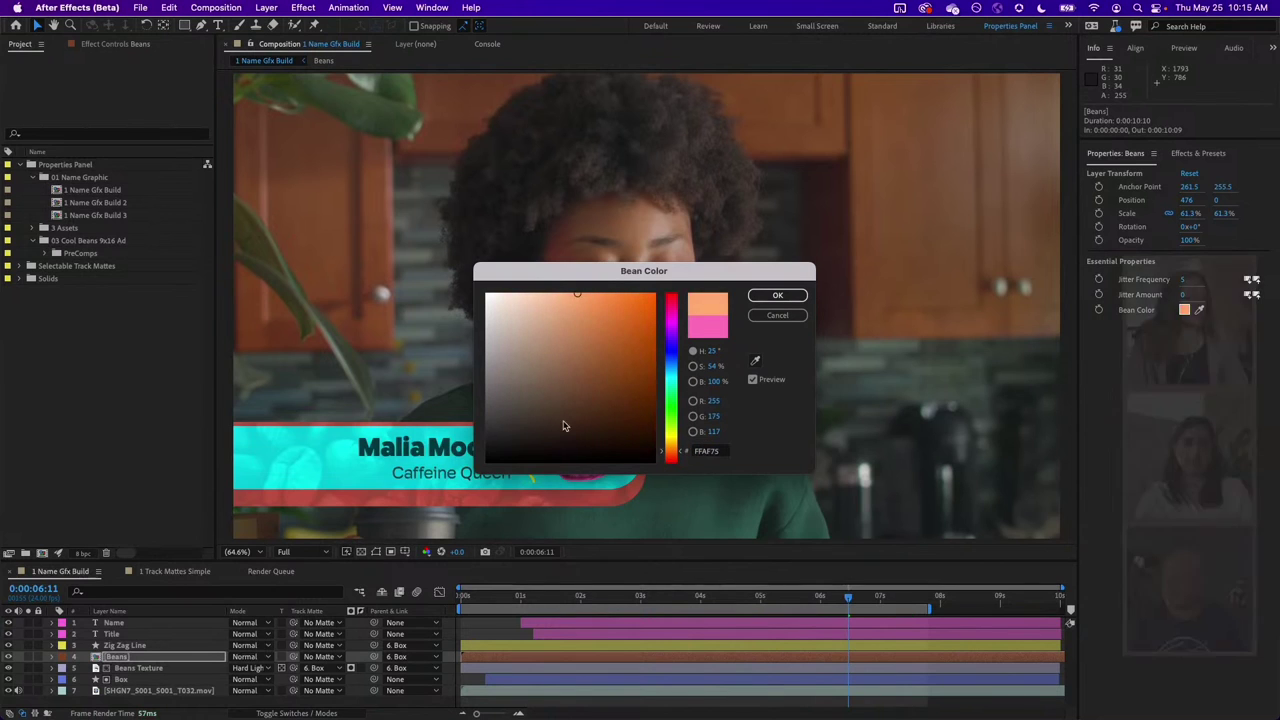
pyautogui.click(528, 373)
pyautogui.moveTo(543, 272); pyautogui.dragTo(706, 167)
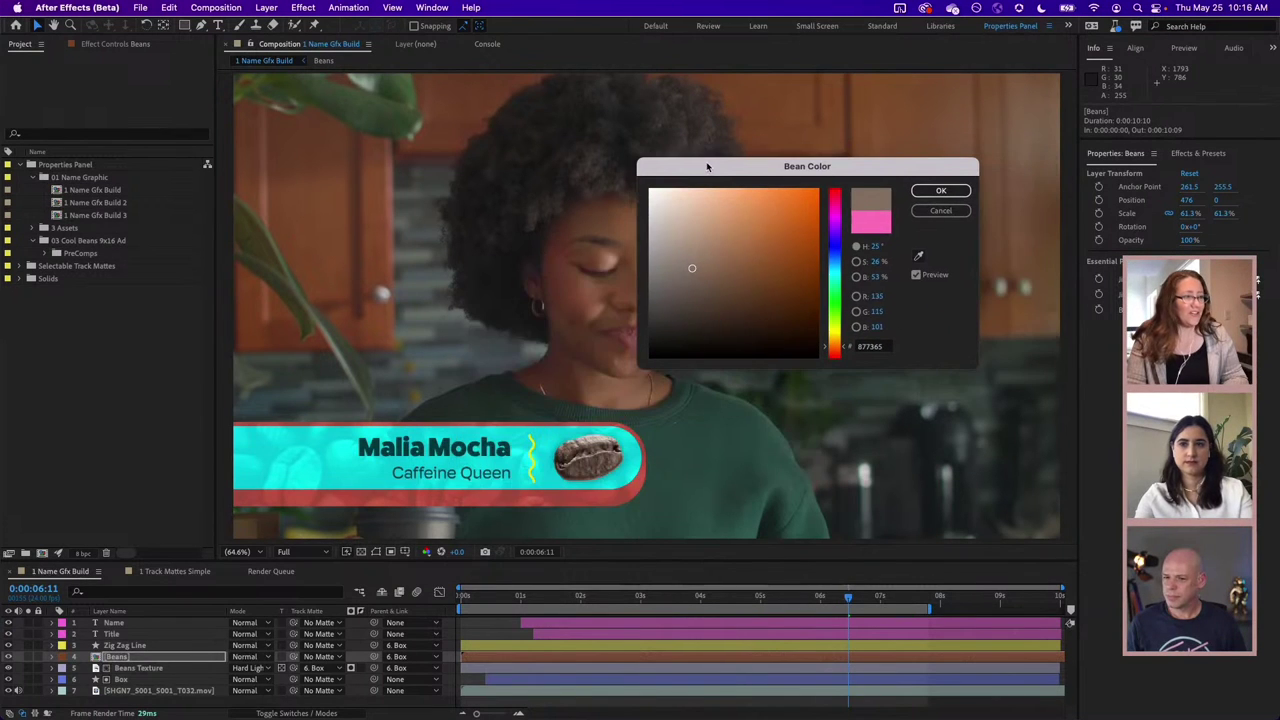
pyautogui.click(783, 279)
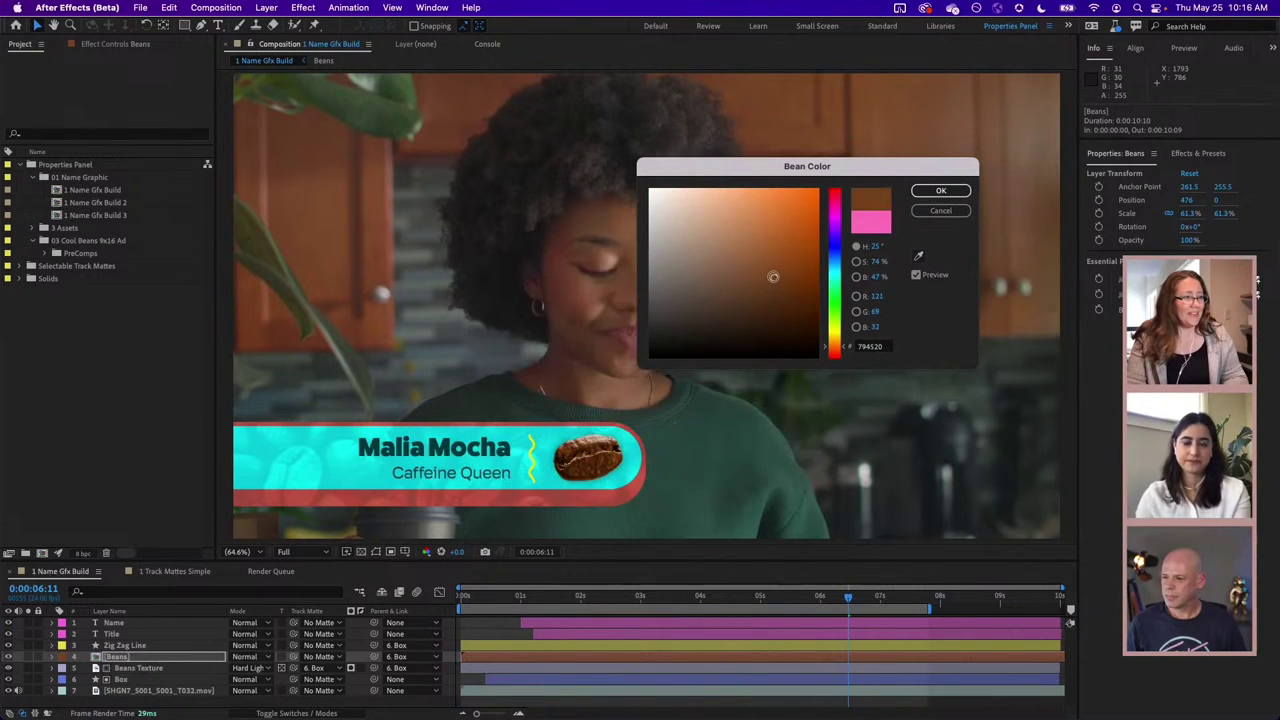
pyautogui.click(940, 190)
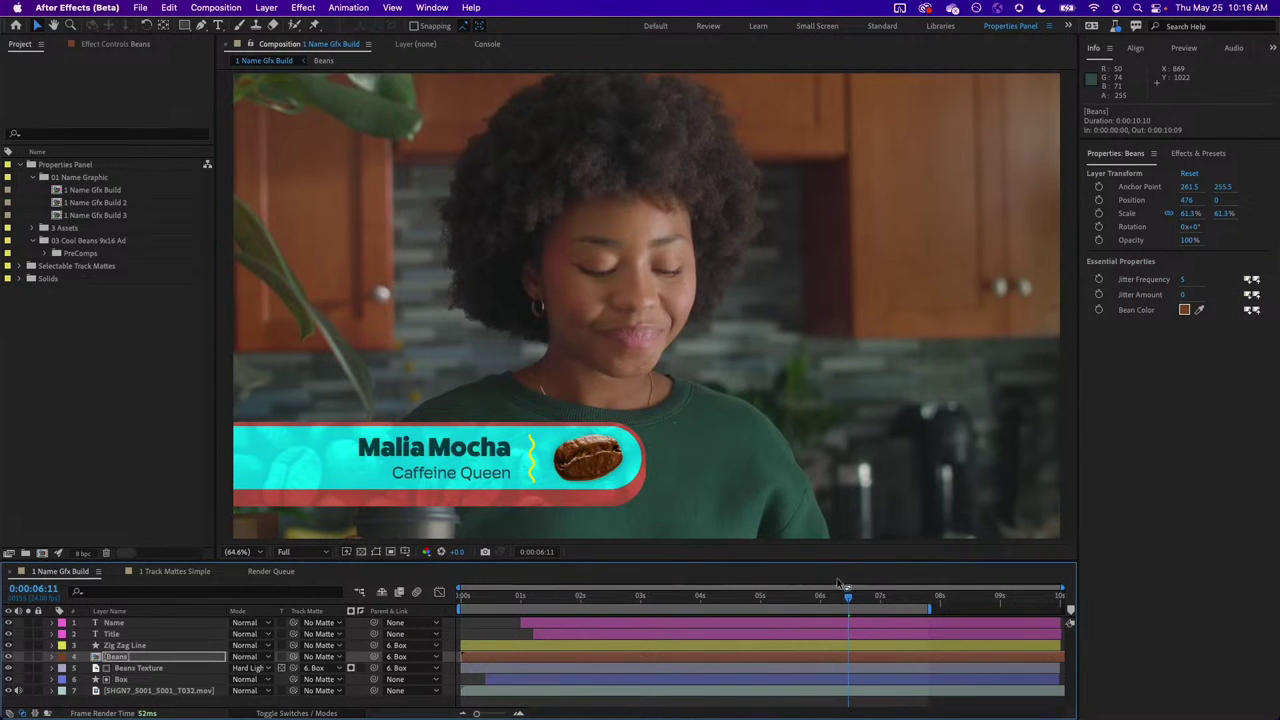
# - Open the Beans precomp, collapse Adjustment Layer 1's properties and open the composition in Essential Graphics
pyautogui.rightClick(1109, 489)
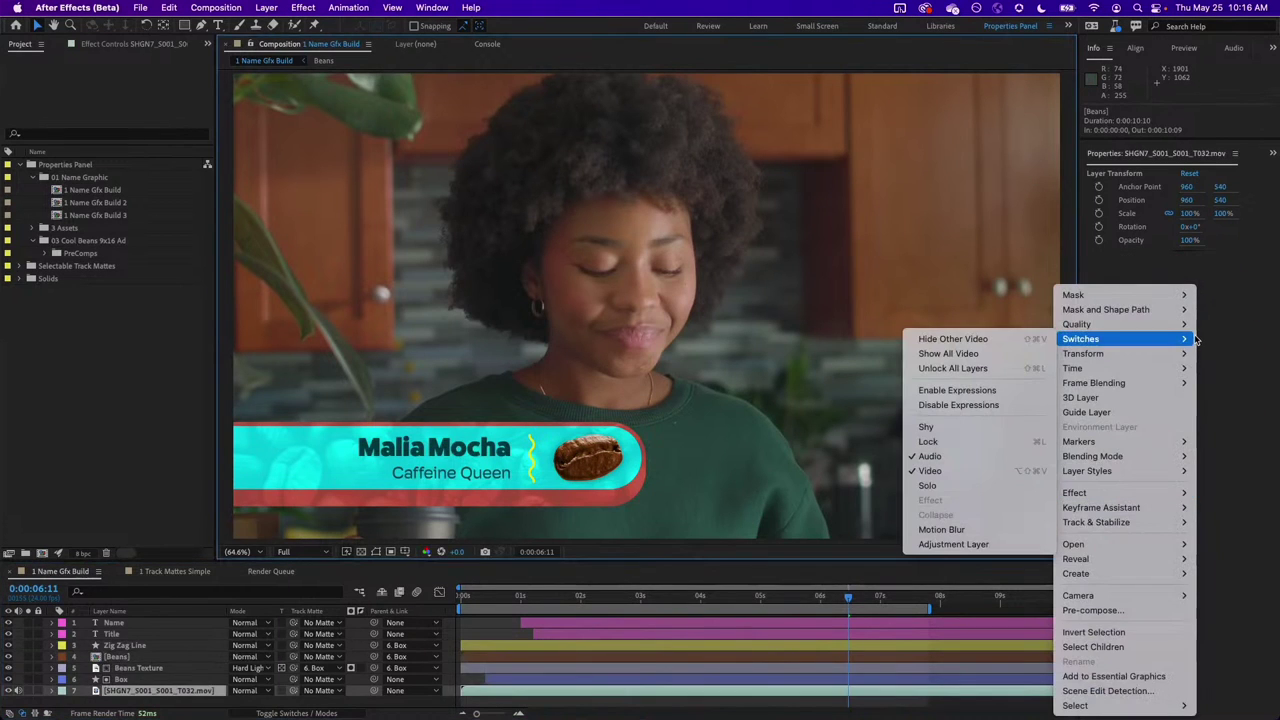
pyautogui.click(163, 662)
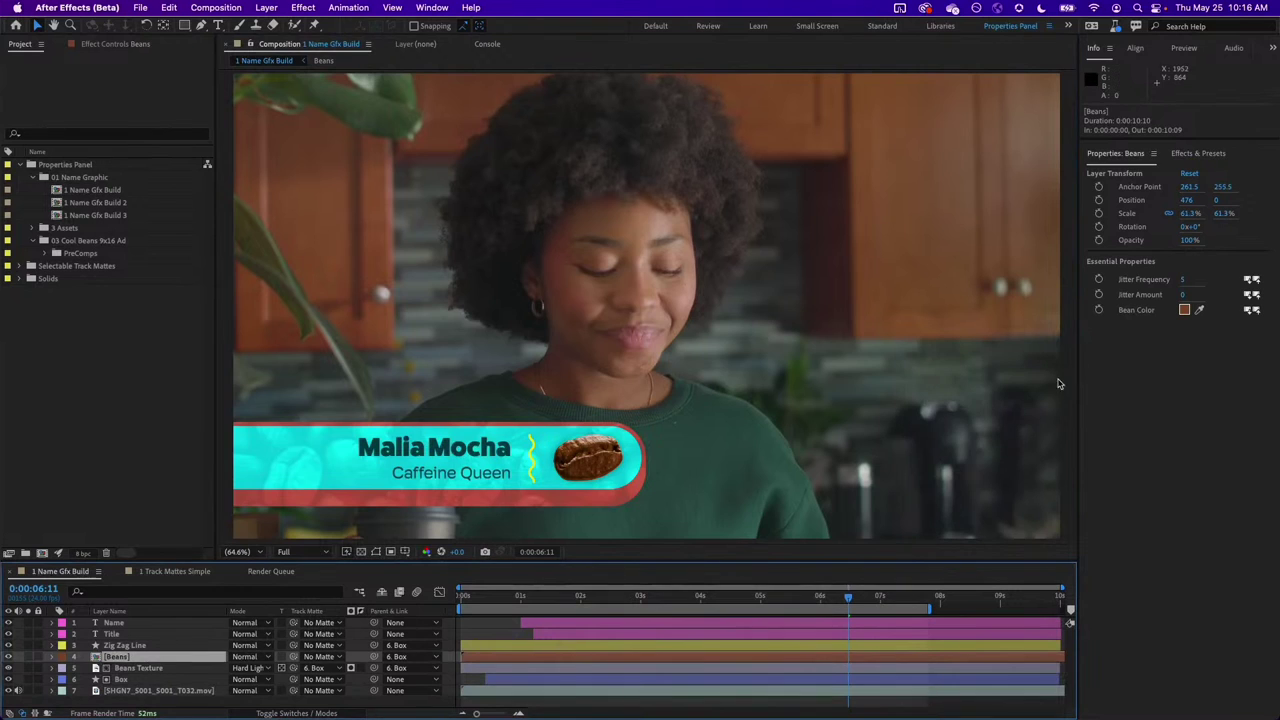
pyautogui.doubleClick(118, 657)
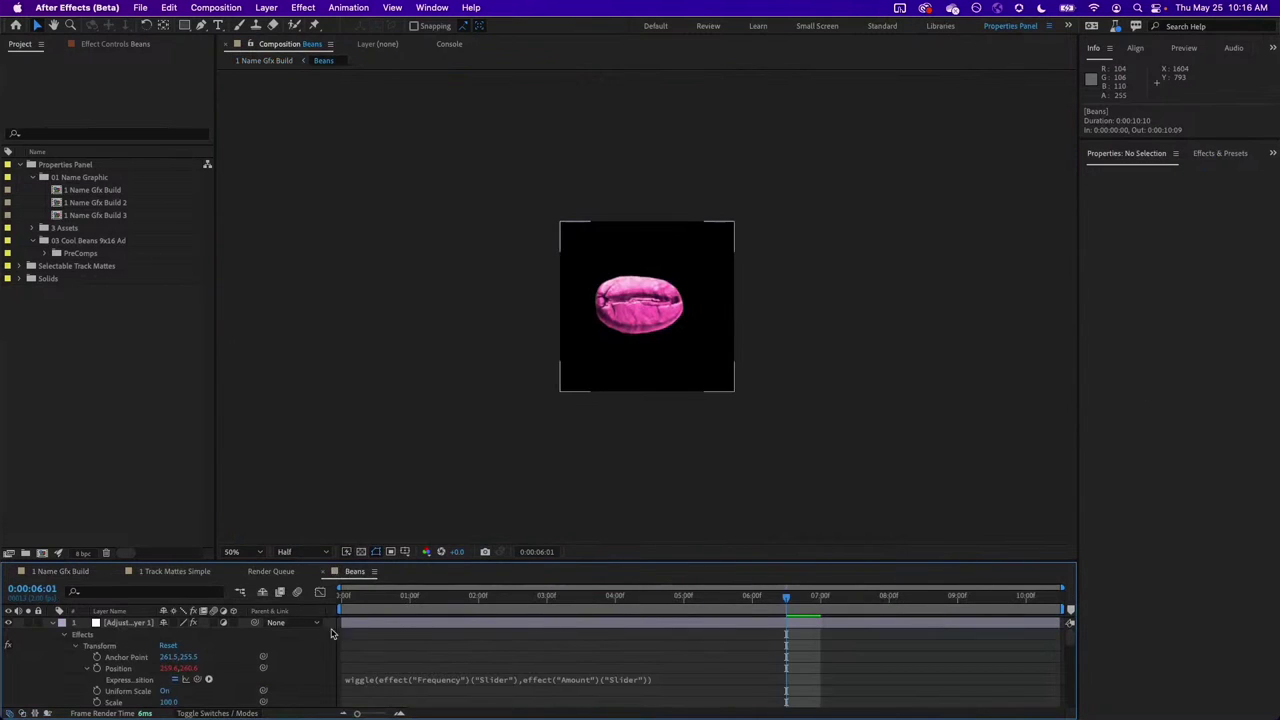
pyautogui.click(124, 623)
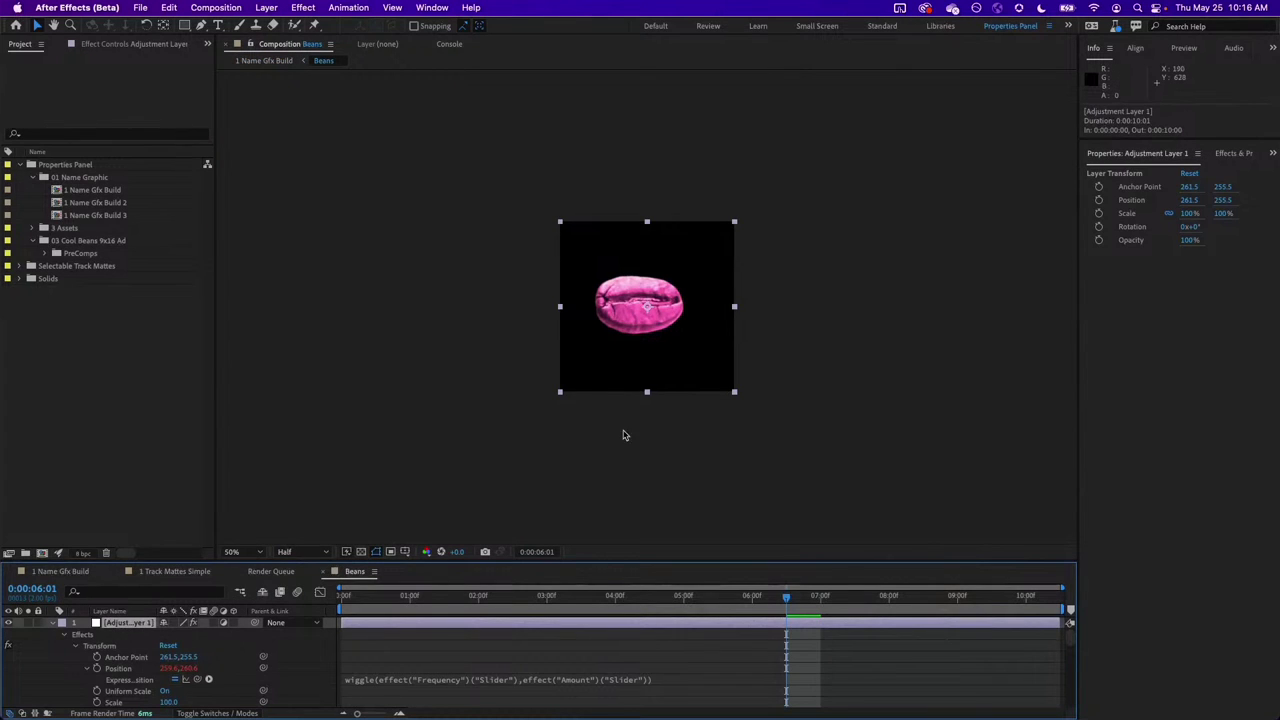
pyautogui.click(51, 623)
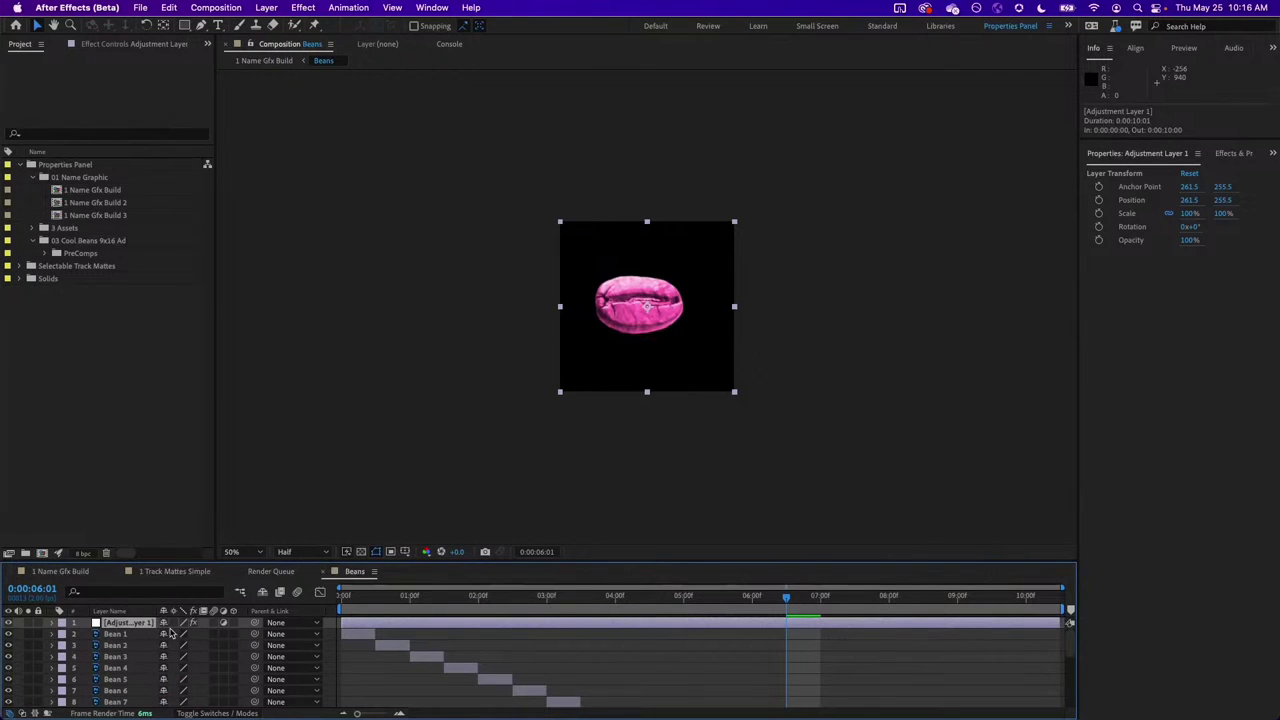
pyautogui.rightClick(338, 640)
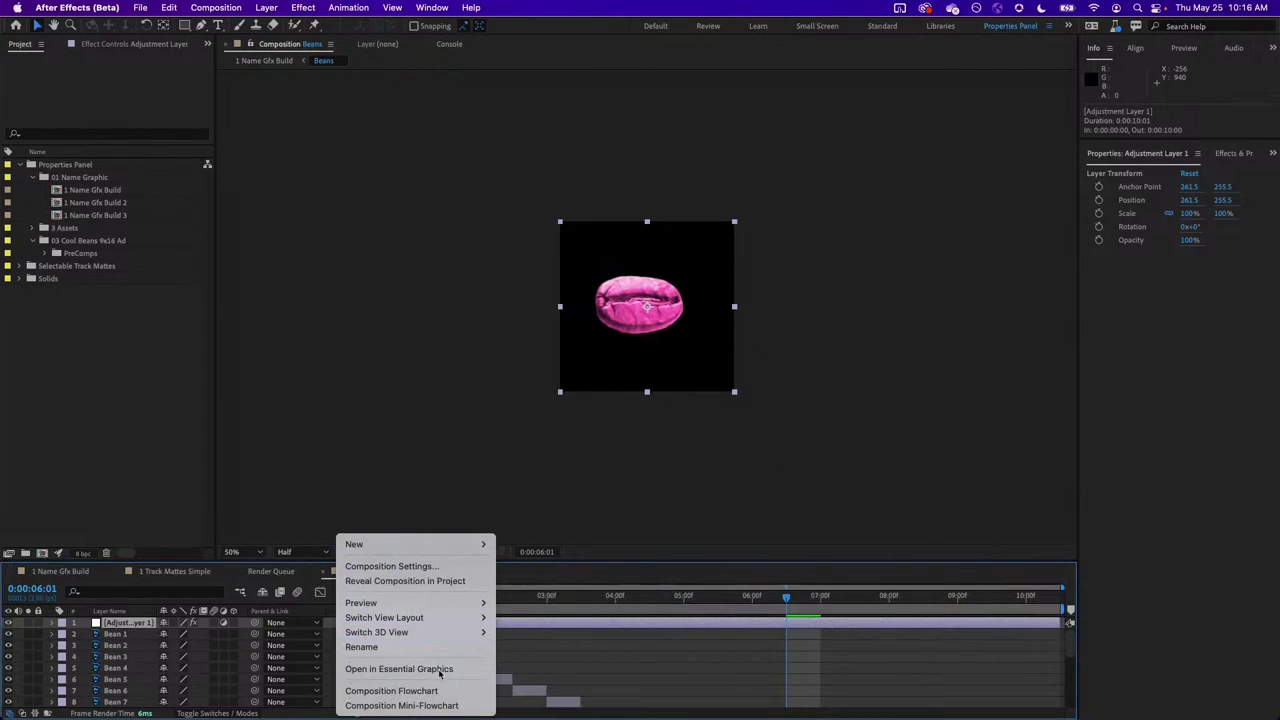
pyautogui.click(439, 670)
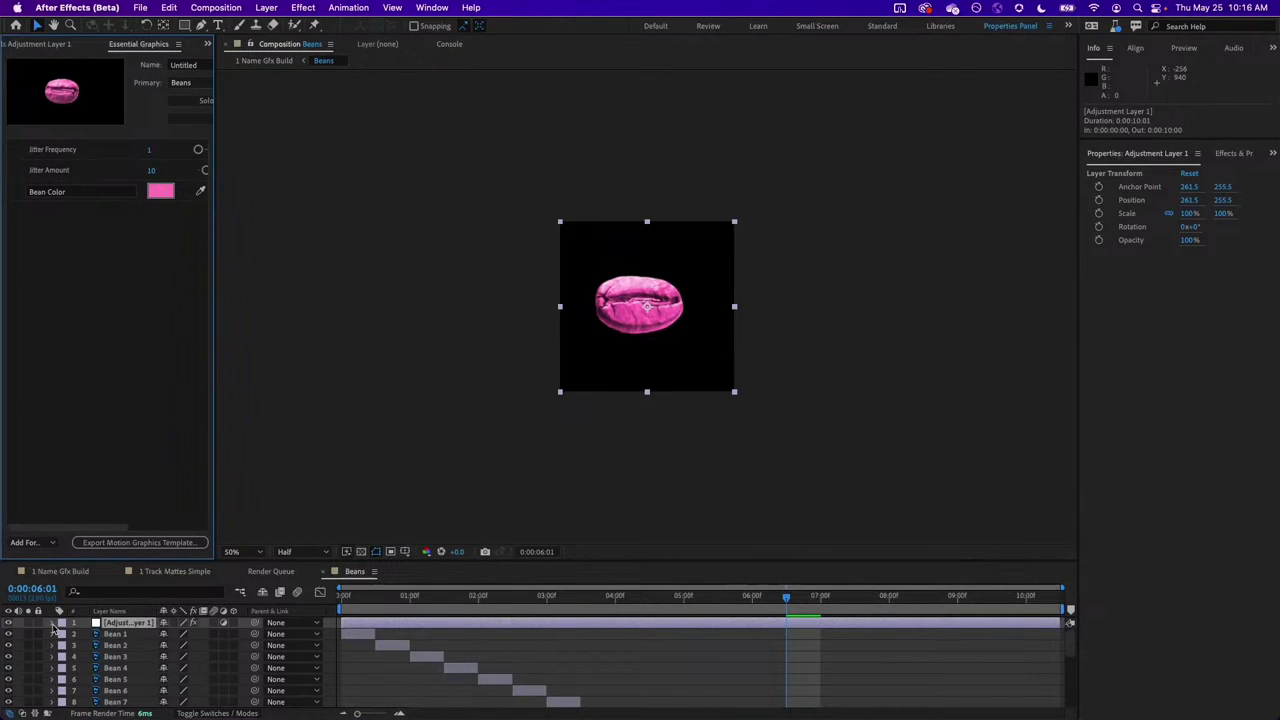
# - Apply a Fast Box Blur effect to Adjustment Layer 1 in the Beans composition
pyautogui.click(53, 623)
pyautogui.click(303, 7)
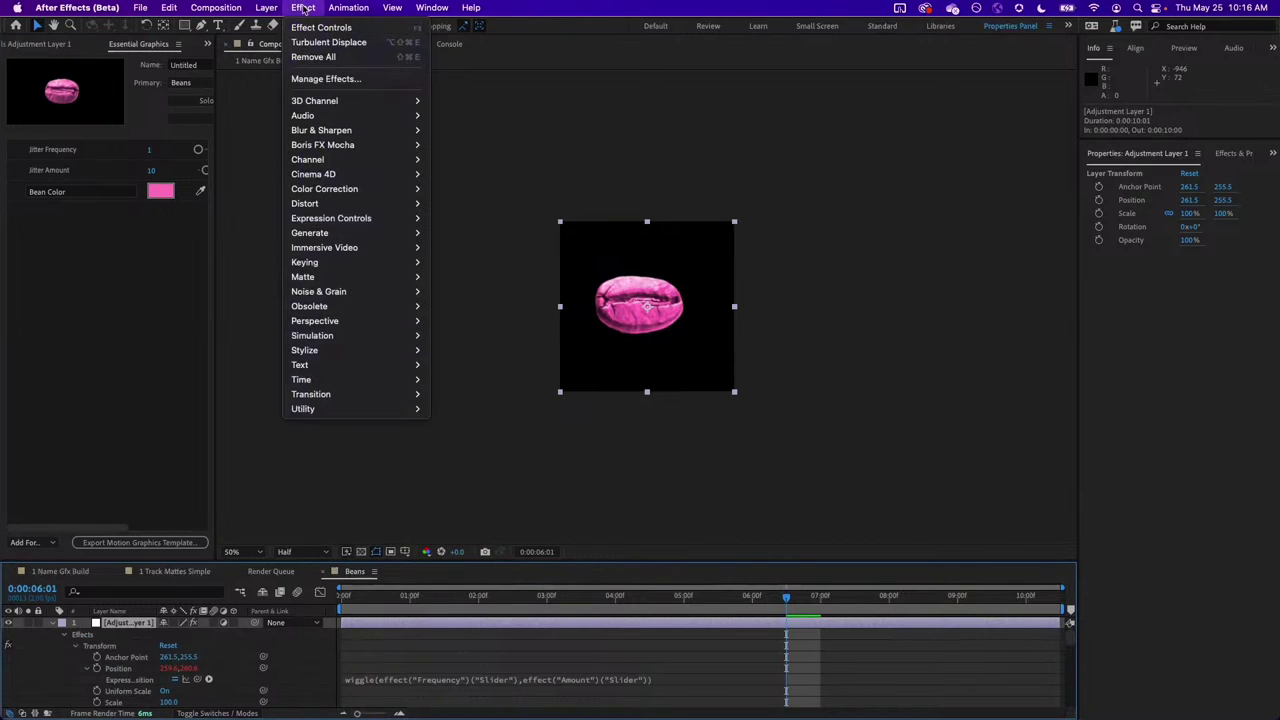
pyautogui.moveTo(380, 130)
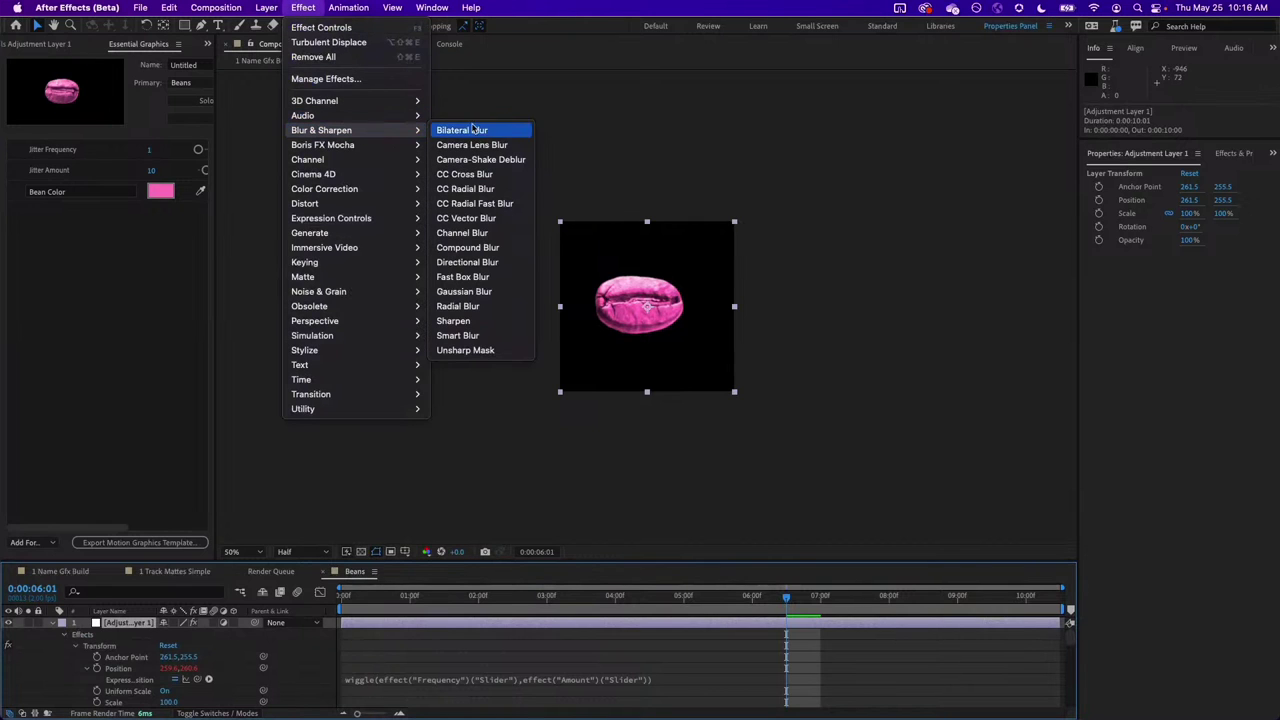
pyautogui.click(505, 280)
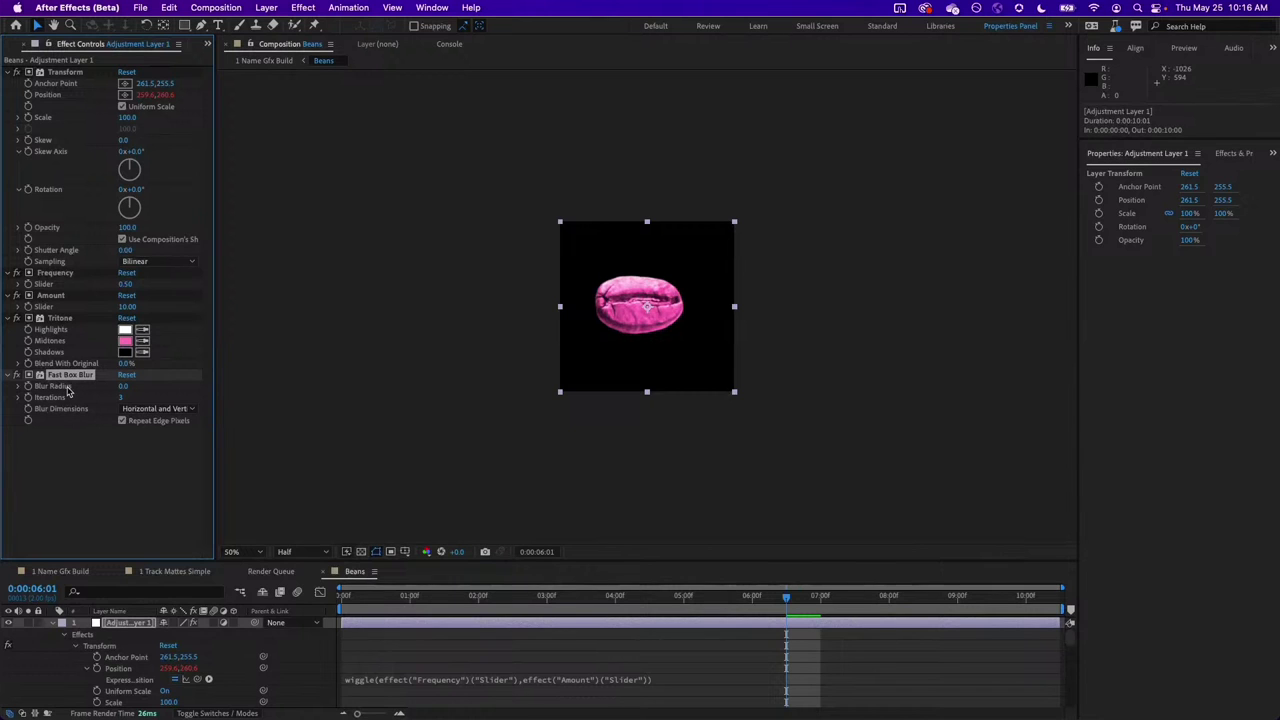
# - Add the Fast Box Blur's Blur Radius property to Essential Graphics and return to the project's item list
pyautogui.rightClick(67, 388)
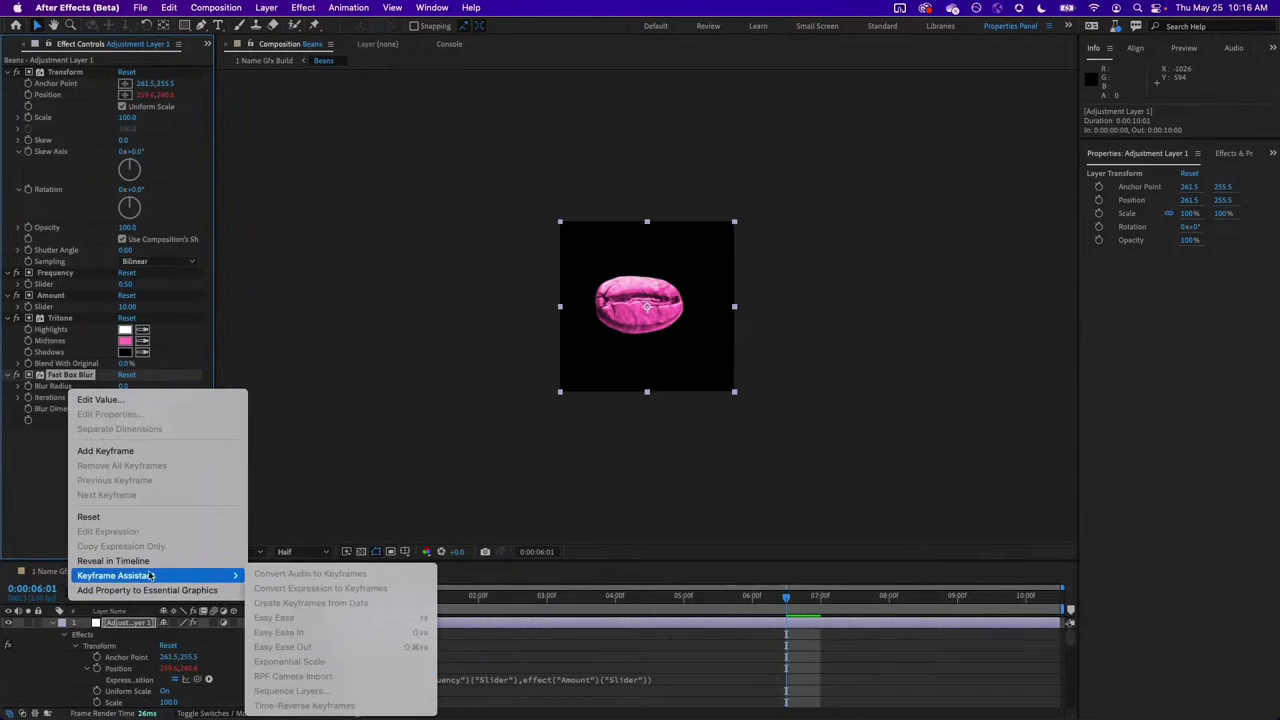
pyautogui.click(150, 590)
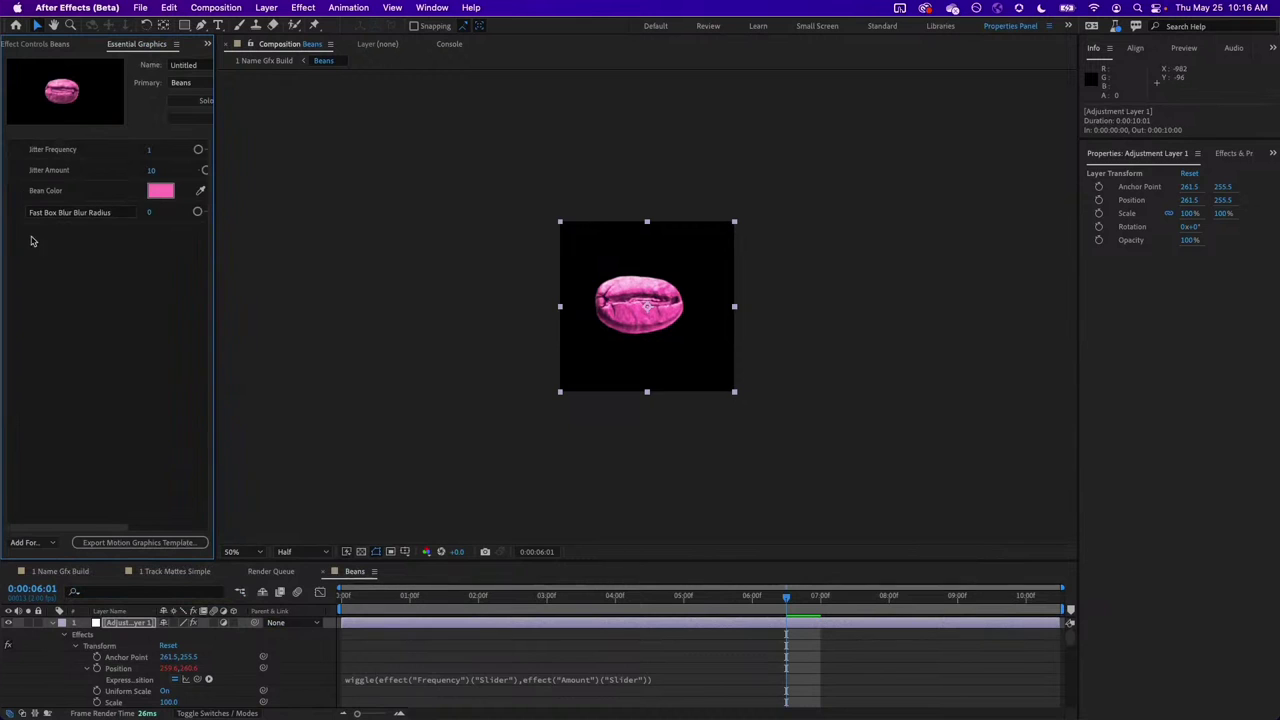
pyautogui.click(195, 213)
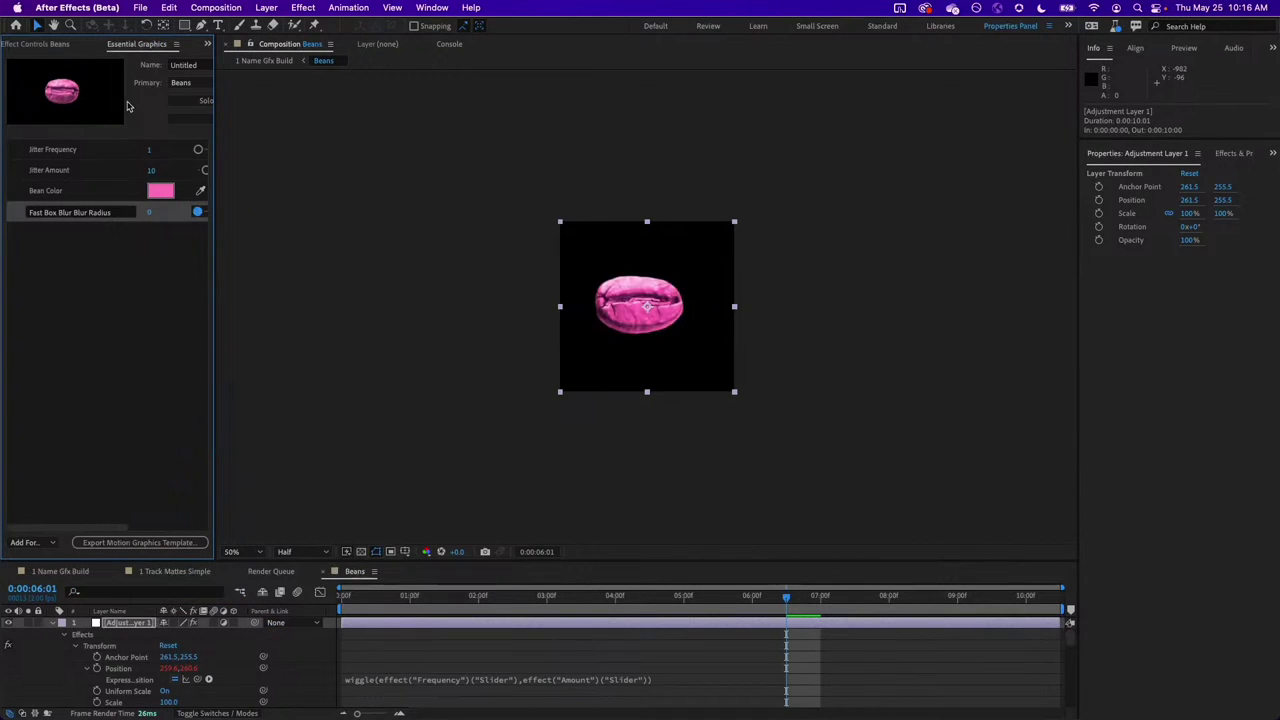
pyautogui.click(60, 45)
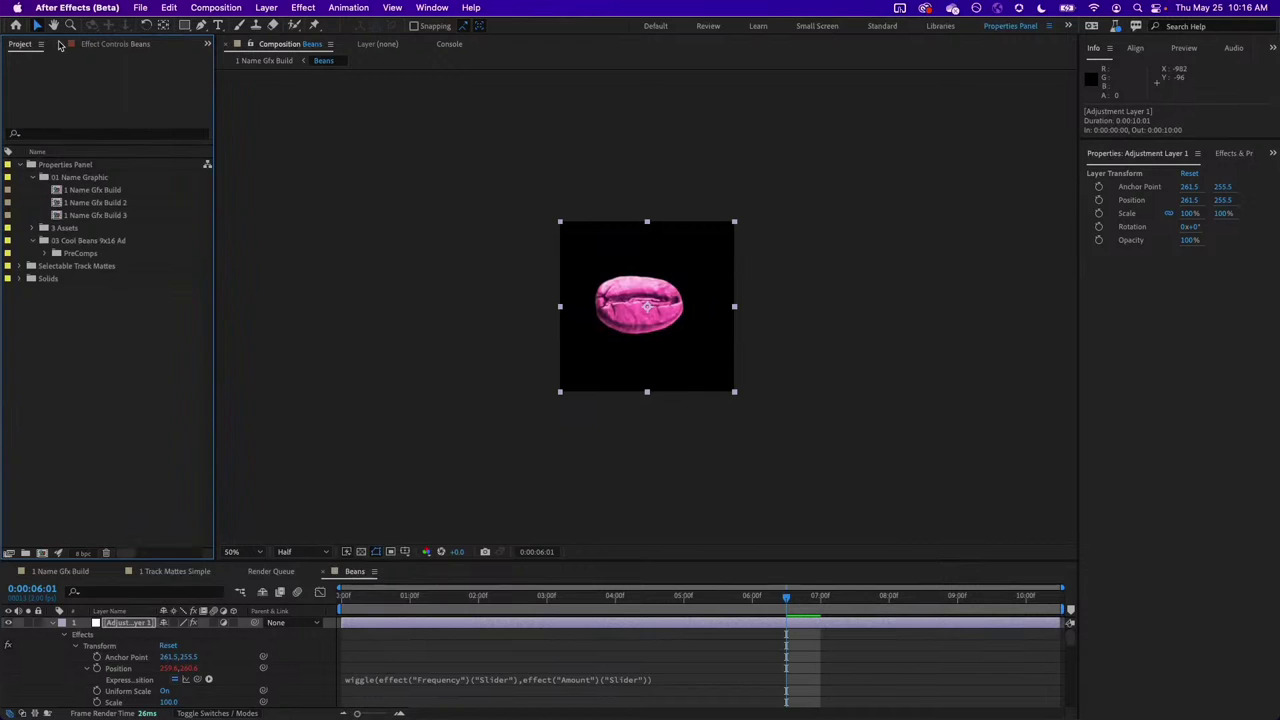
# - In the 1 Name Gfx Build composition, set the Beans layer's Fast Box Blur Blur Radius to 28
pyautogui.click(60, 572)
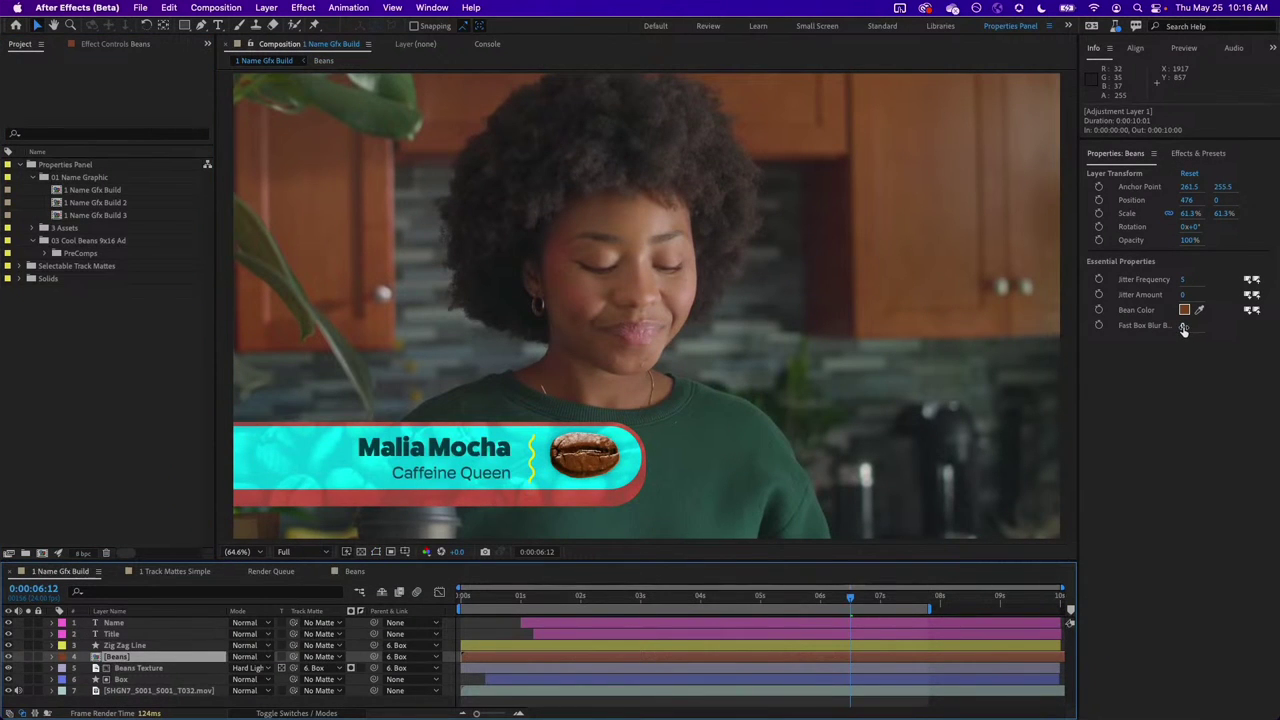
pyautogui.moveTo(1184, 330)
pyautogui.mouseDown()
pyautogui.moveTo(1205, 325)
pyautogui.moveTo(1182, 328)
pyautogui.moveTo(1193, 330)
pyautogui.mouseUp()
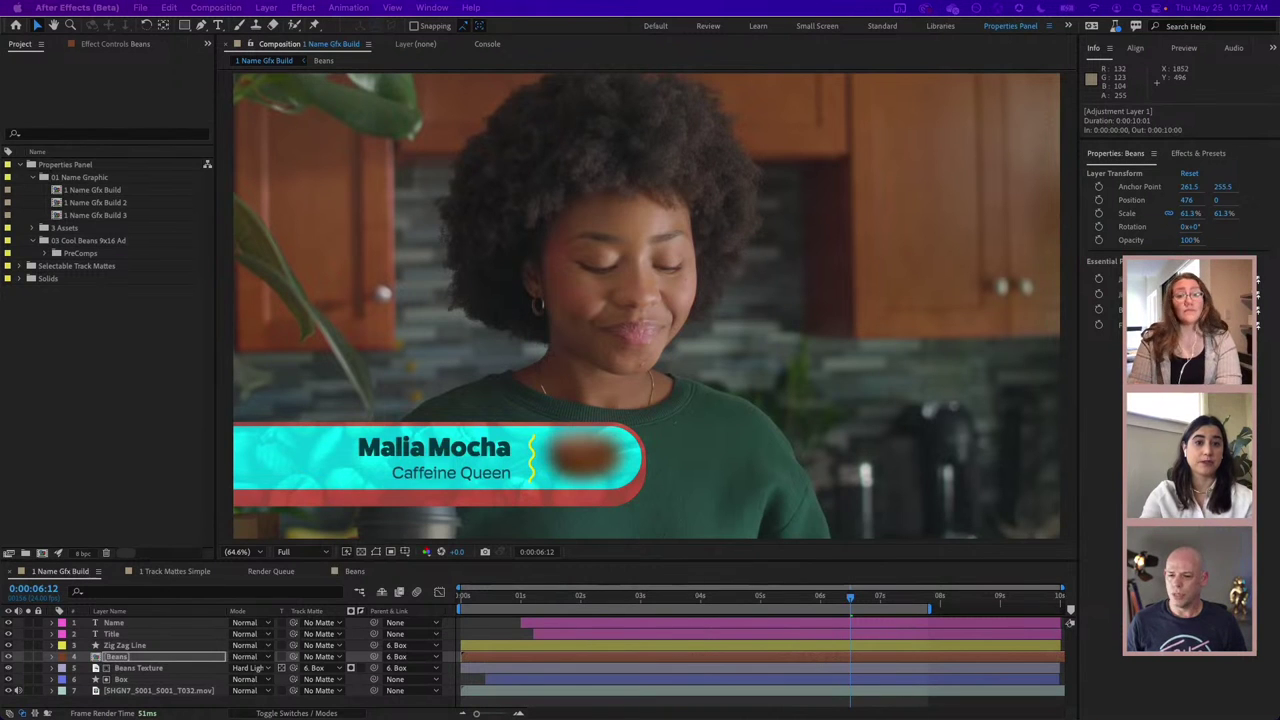
pyautogui.press('super+Tab')
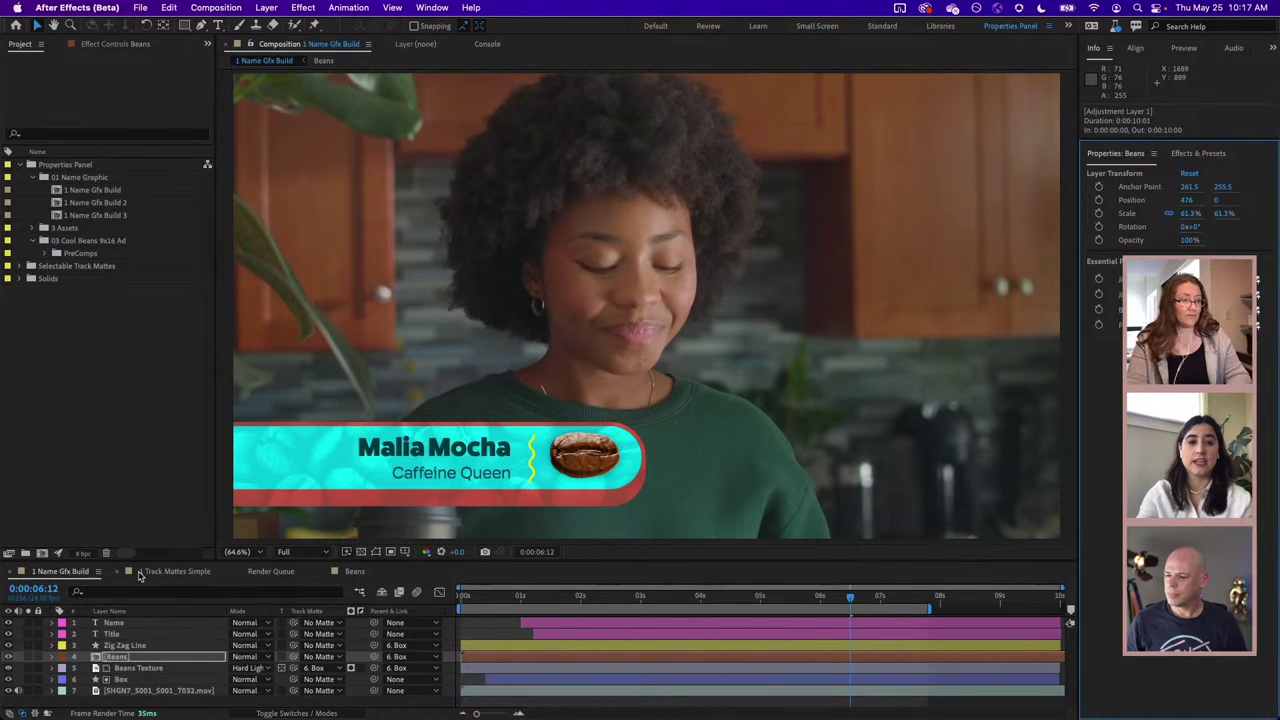
# - Try pulling the Beans layer's blur radius from the primary comp, undo that, and push the value of 28 to the primary comp
pyautogui.press('super+z')
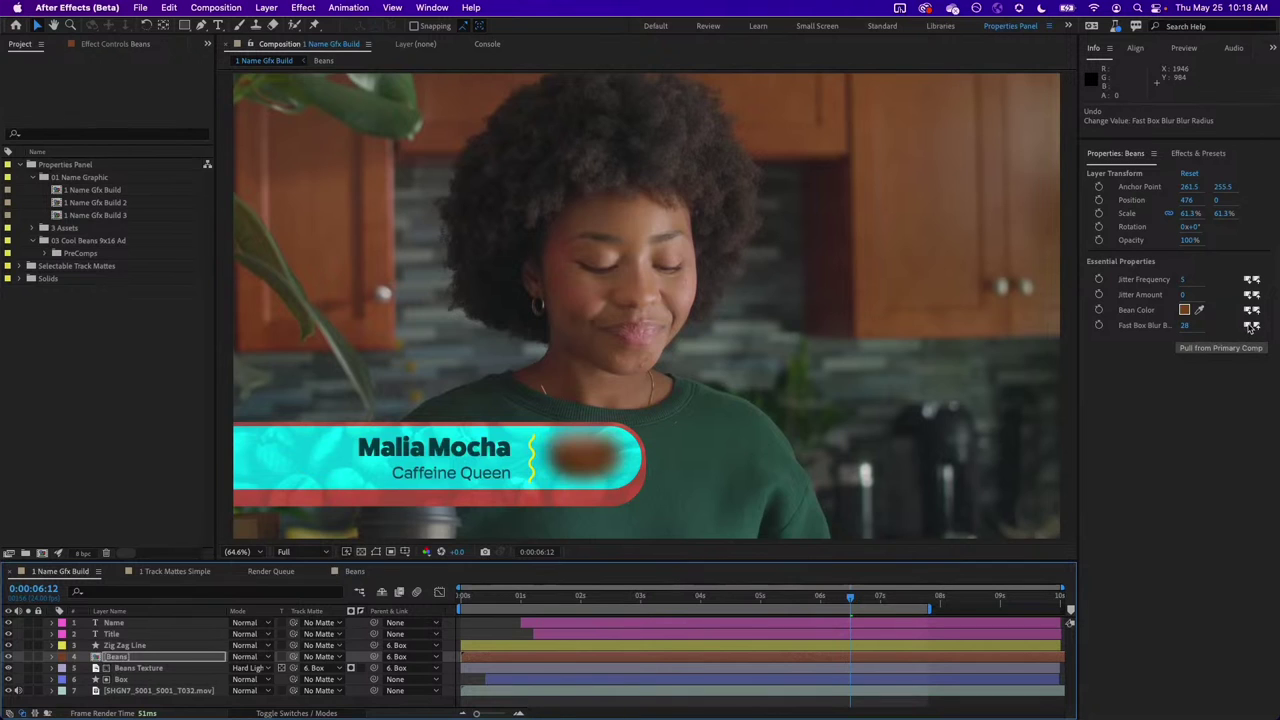
pyautogui.click(1247, 328)
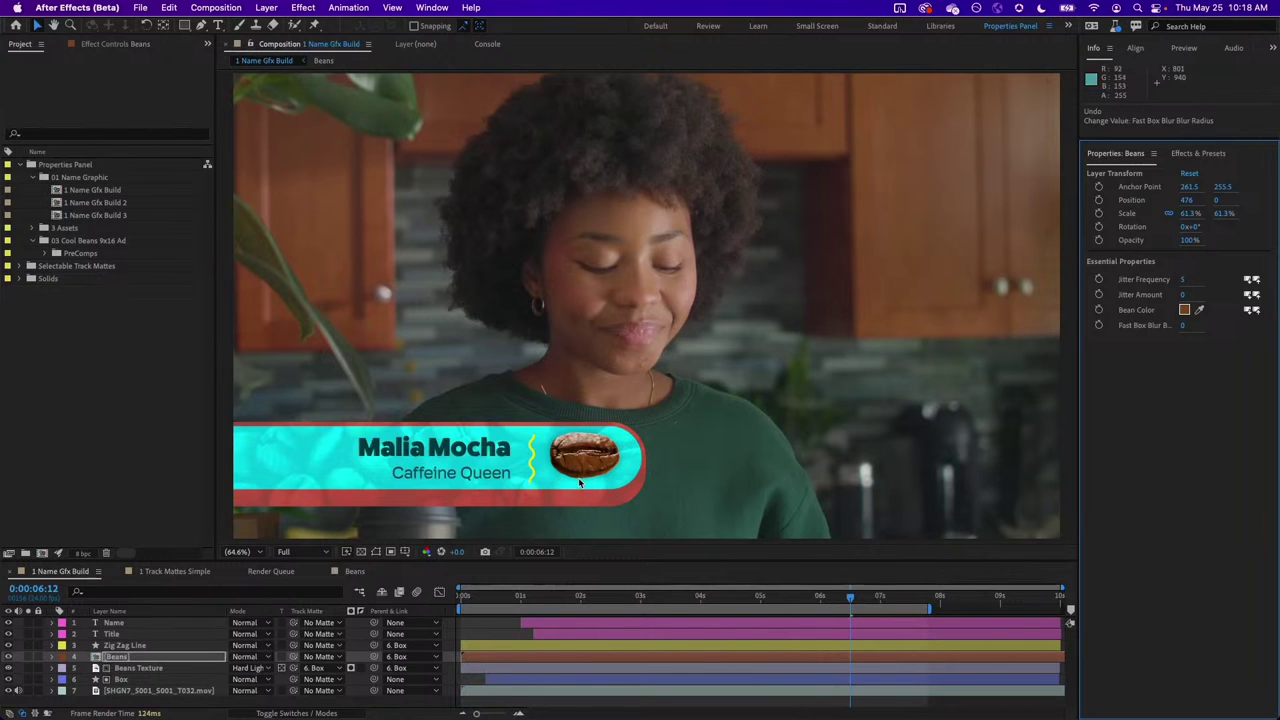
pyautogui.press('super+z')
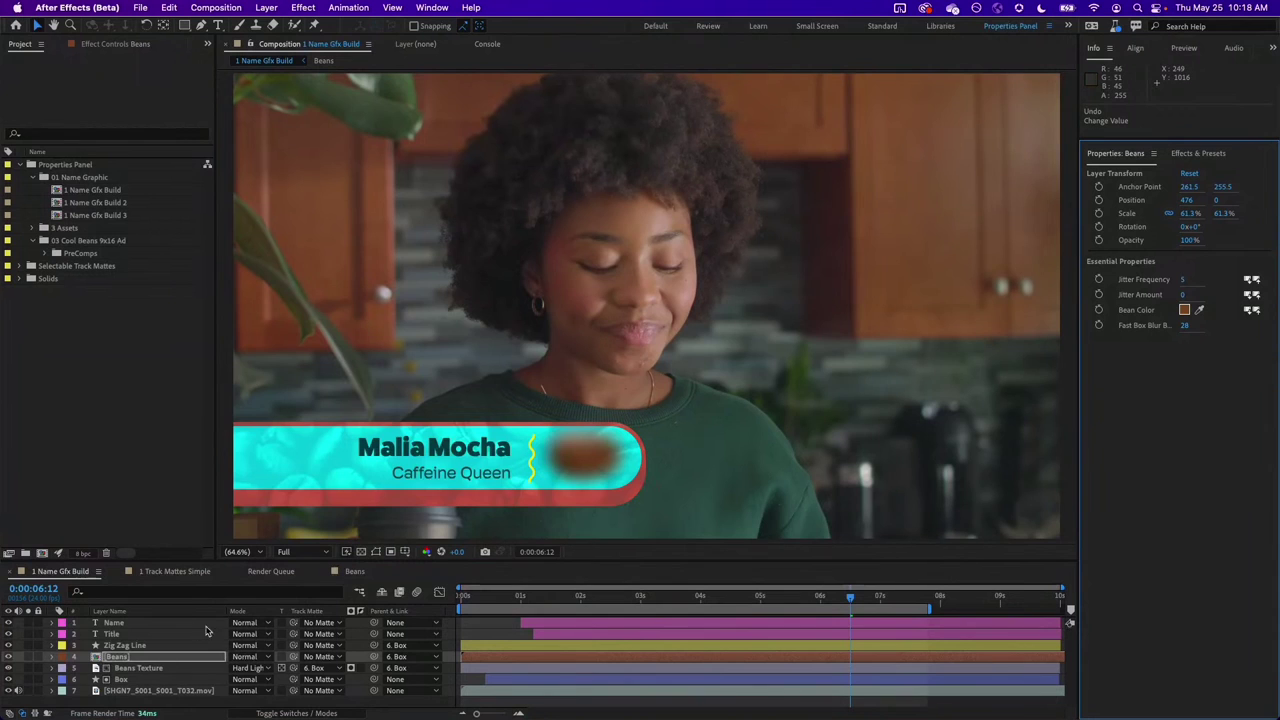
# - Preview the blurred bean in the Beans composition, rewind to the start and return to 1 Name Gfx Build
pyautogui.click(340, 573)
pyautogui.moveTo(411, 600); pyautogui.dragTo(615, 596)
pyautogui.press('space')
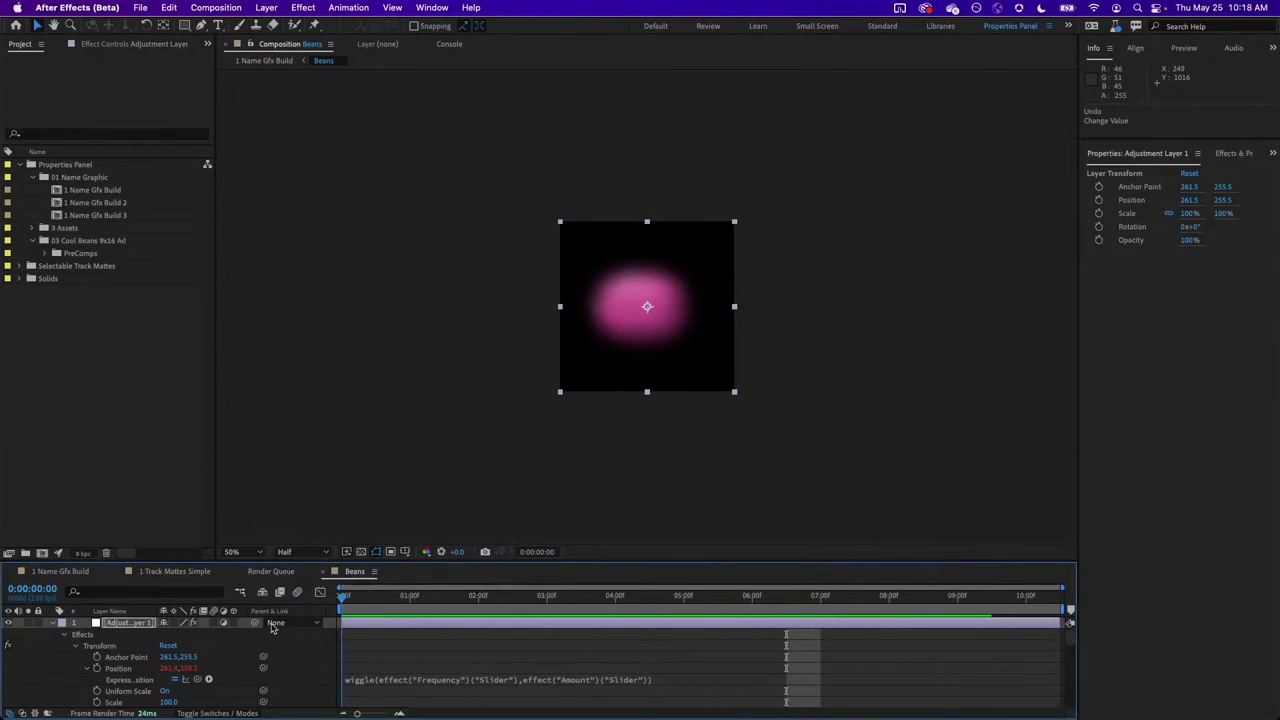
pyautogui.press('Home')
pyautogui.click(36, 572)
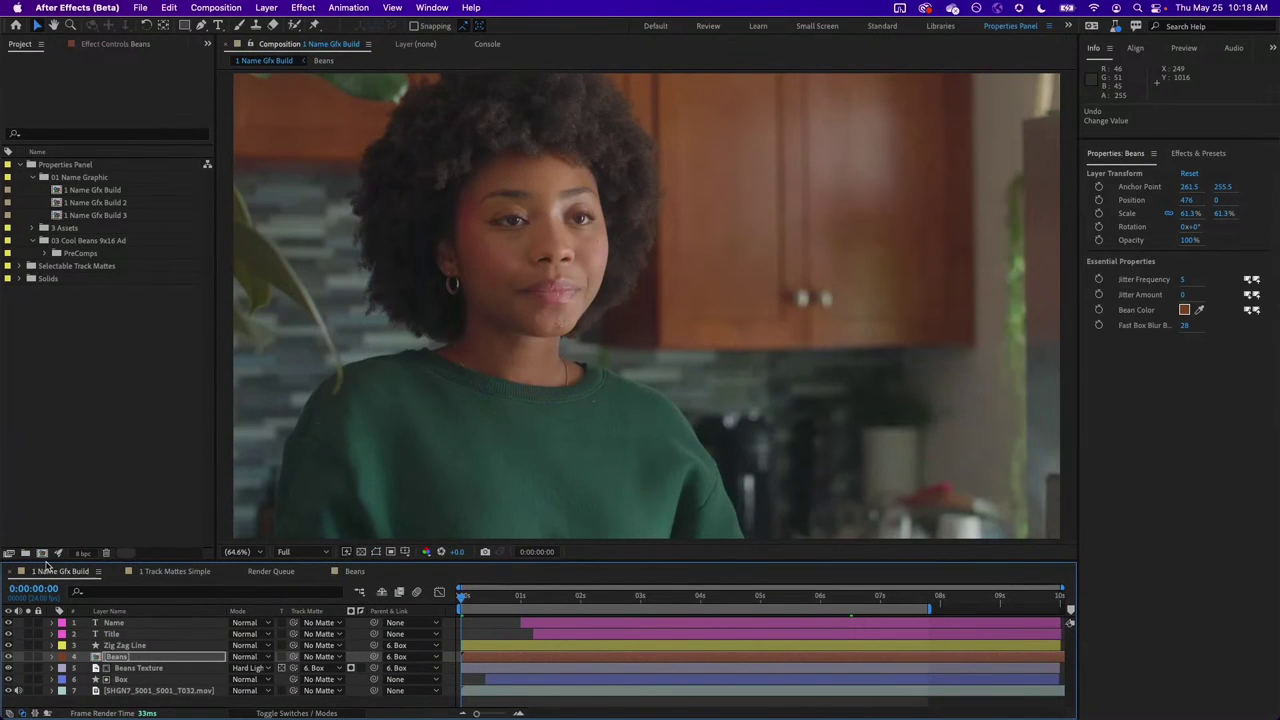
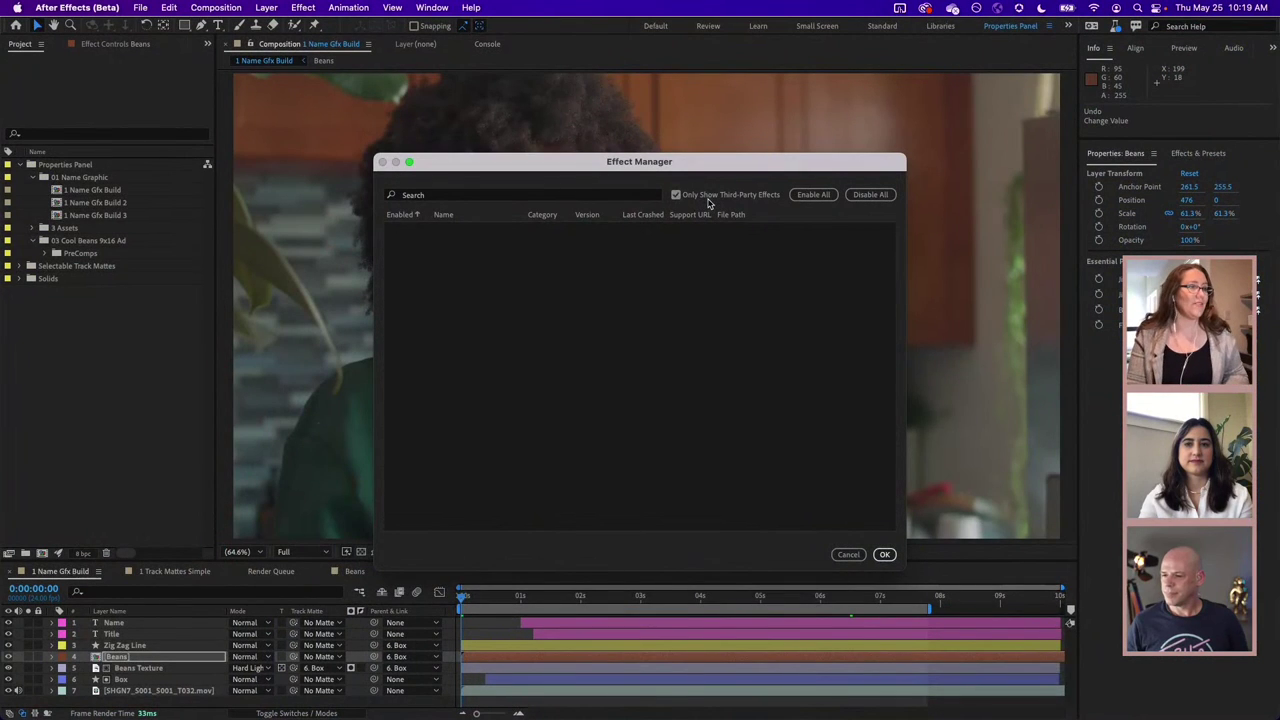
# - In the Effect Manager, list built-in effects along with third-party ones, search for "matte" and close without saving changes
pyautogui.click(711, 197)
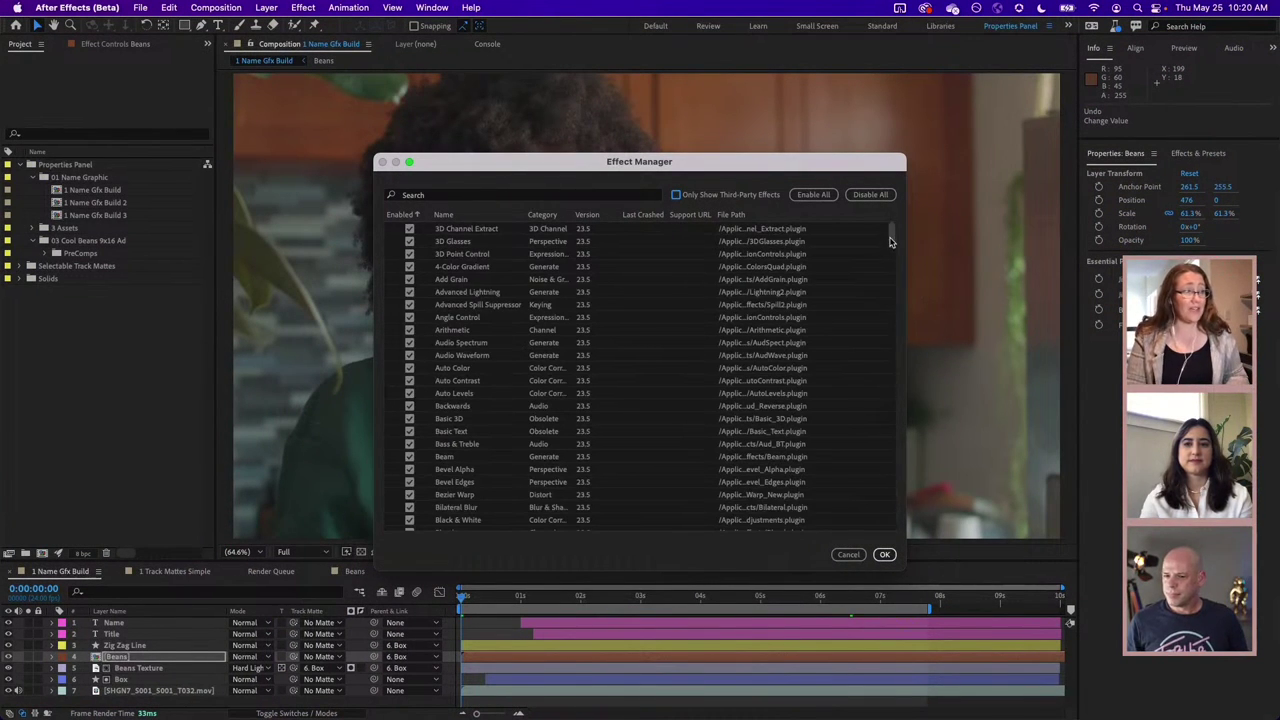
pyautogui.moveTo(891, 241)
pyautogui.mouseDown()
pyautogui.moveTo(896, 530)
pyautogui.moveTo(892, 232)
pyautogui.mouseUp()
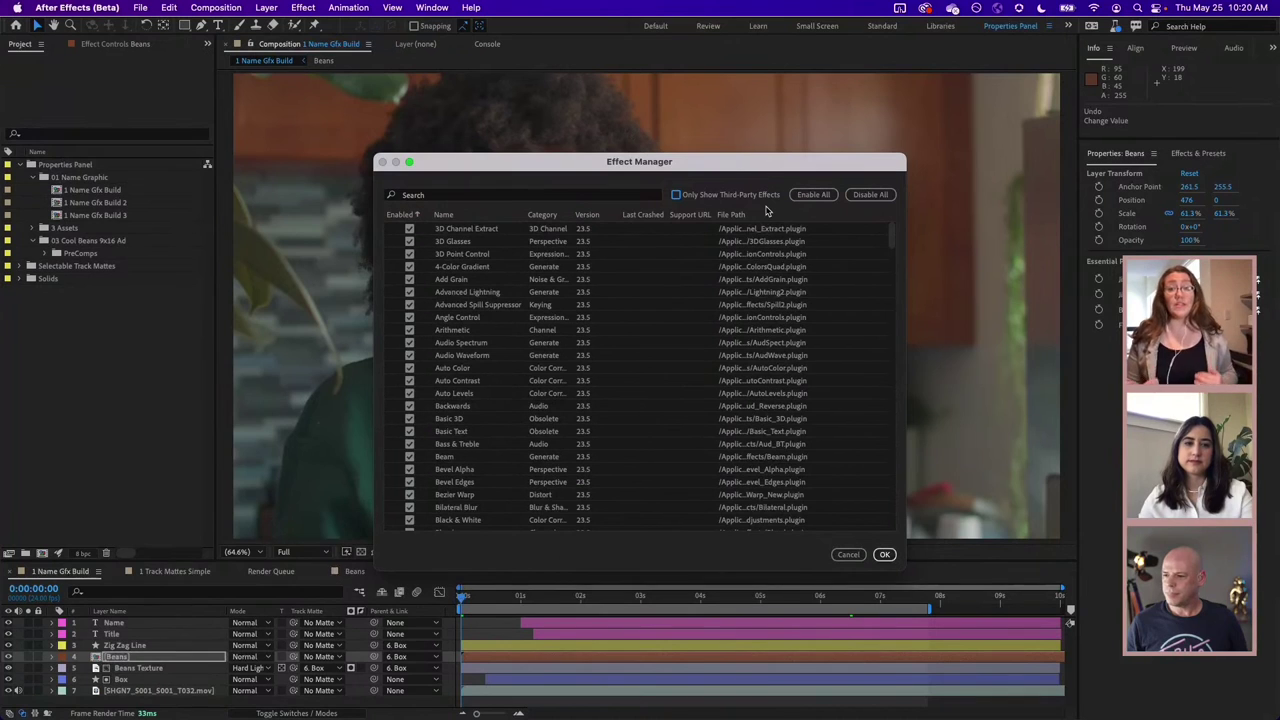
pyautogui.click(612, 197)
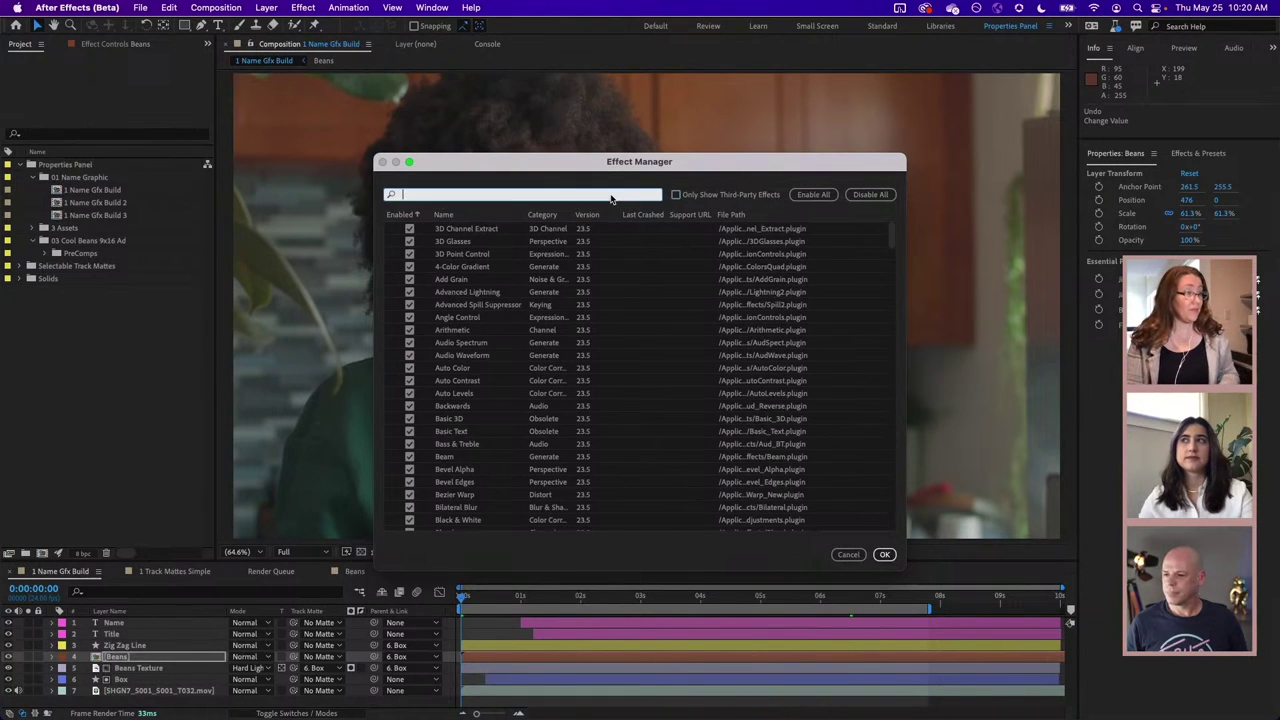
pyautogui.write('matte')
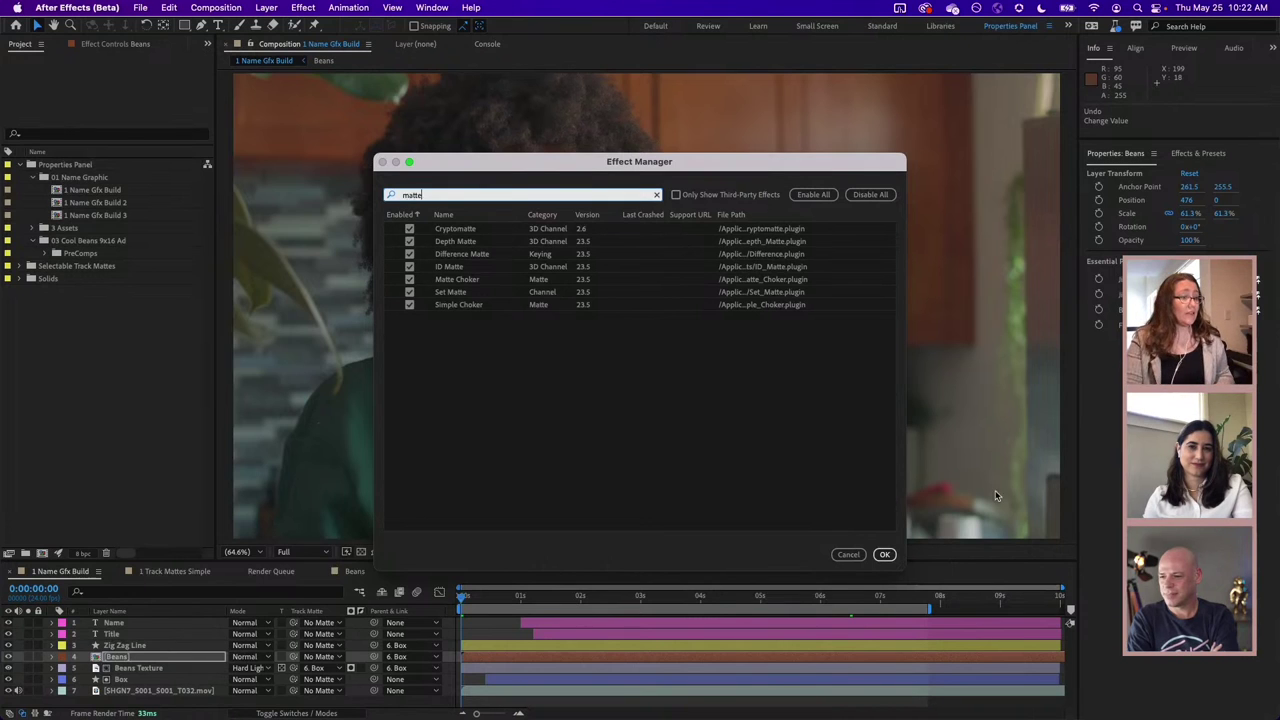
pyautogui.click(845, 555)
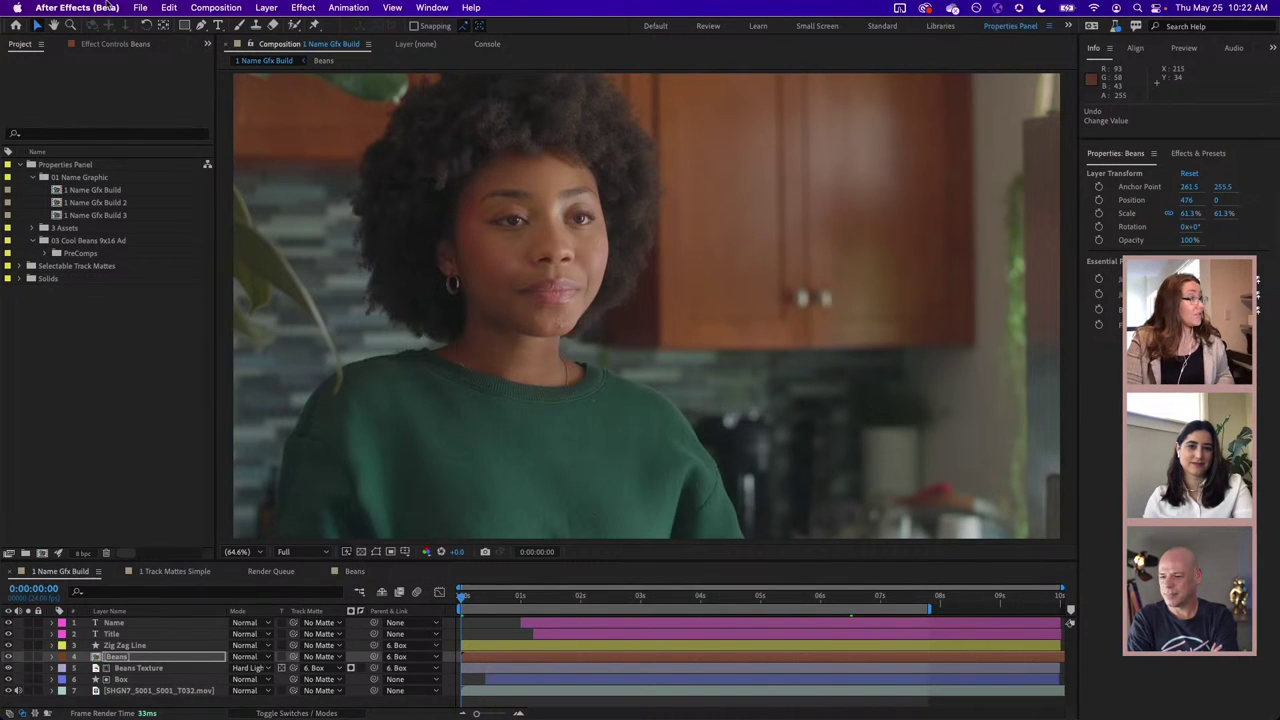
# - Review the Startup & Repair preferences, including safe mode and cache options, and close them without changes
pyautogui.click(108, 6)
pyautogui.moveTo(98, 52)
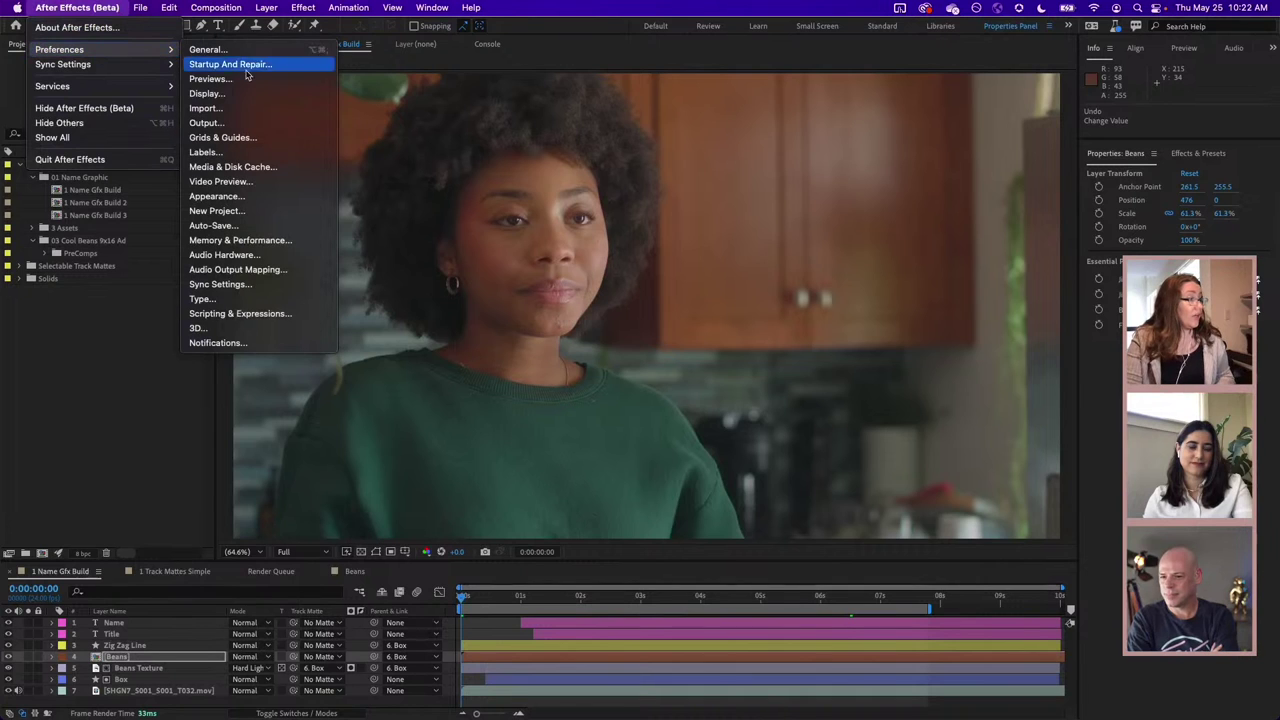
pyautogui.click(310, 67)
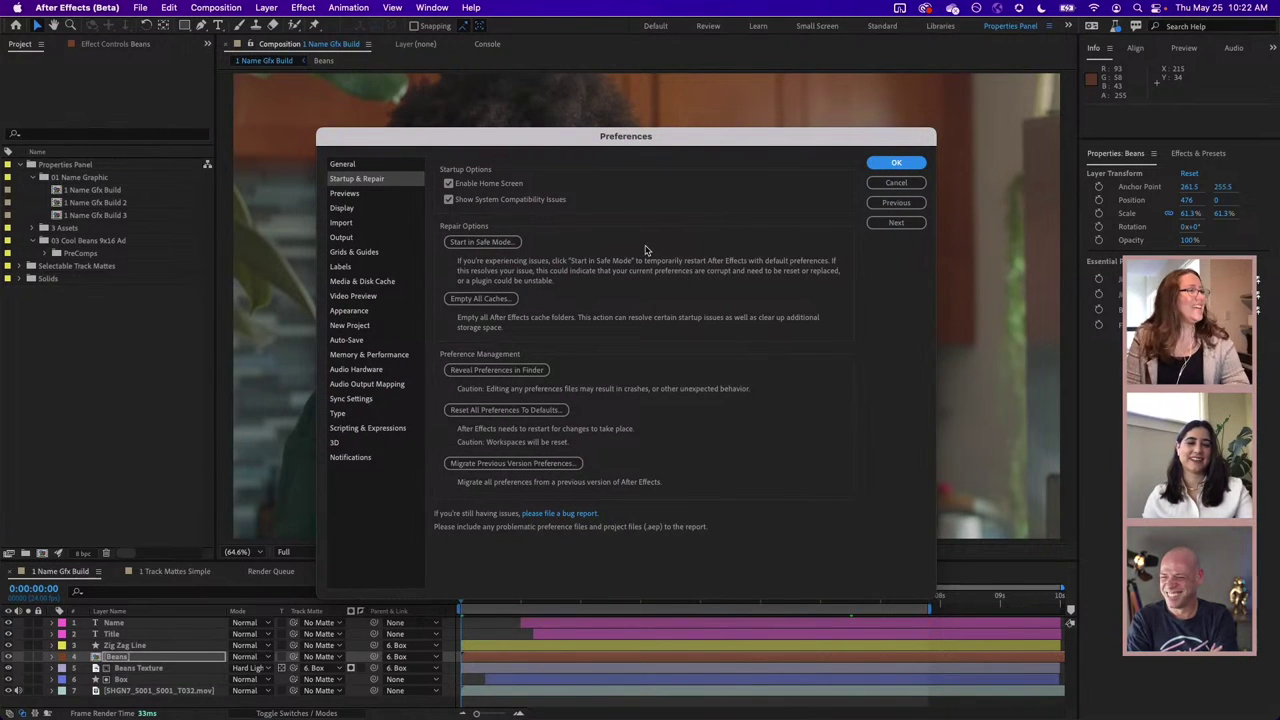
pyautogui.moveTo(580, 140); pyautogui.dragTo(578, 84)
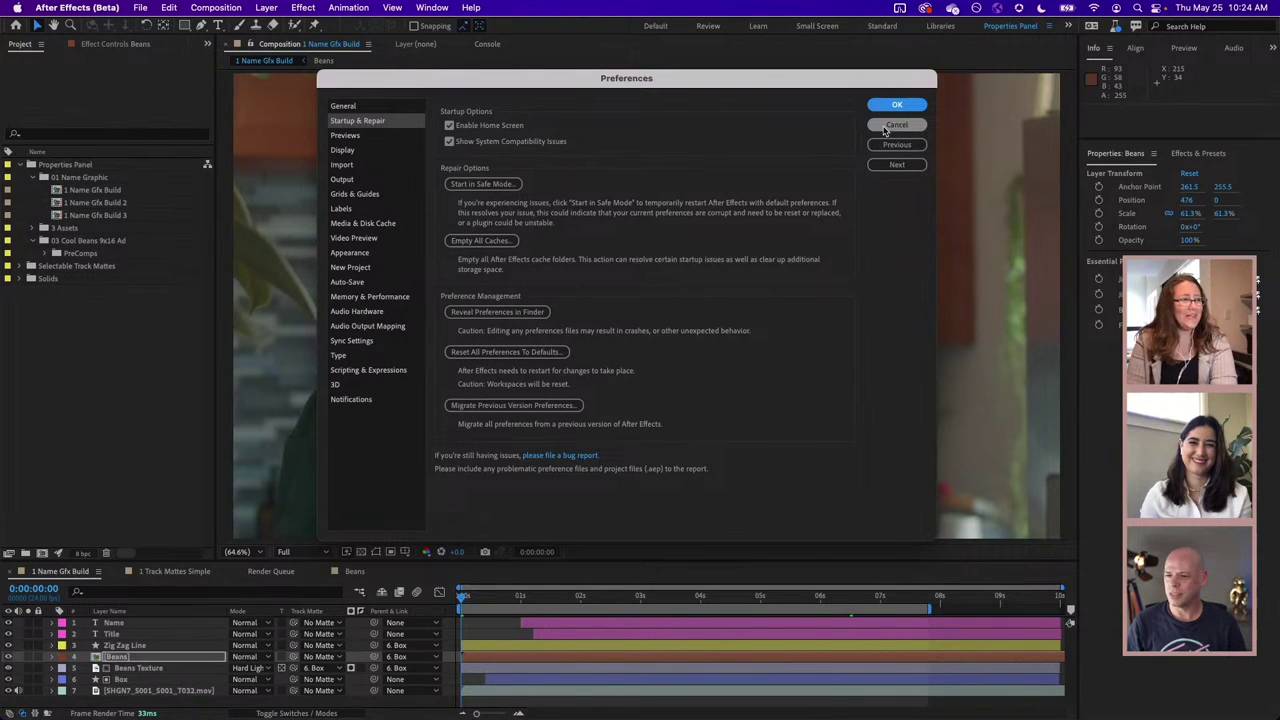
pyautogui.click(883, 127)
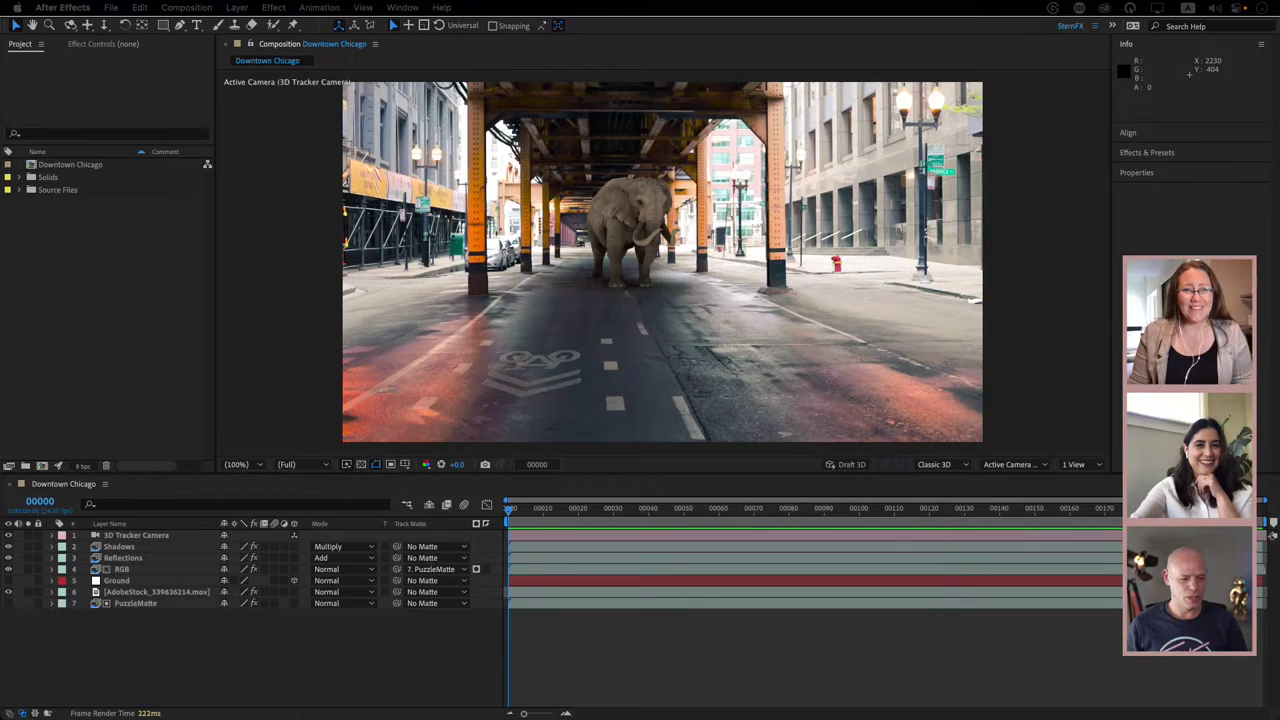
# - Select the AdobeStock_339636214.mov layer in Downtown Chicago and show its 3D Camera Tracker effect settings
pyautogui.click(151, 645)
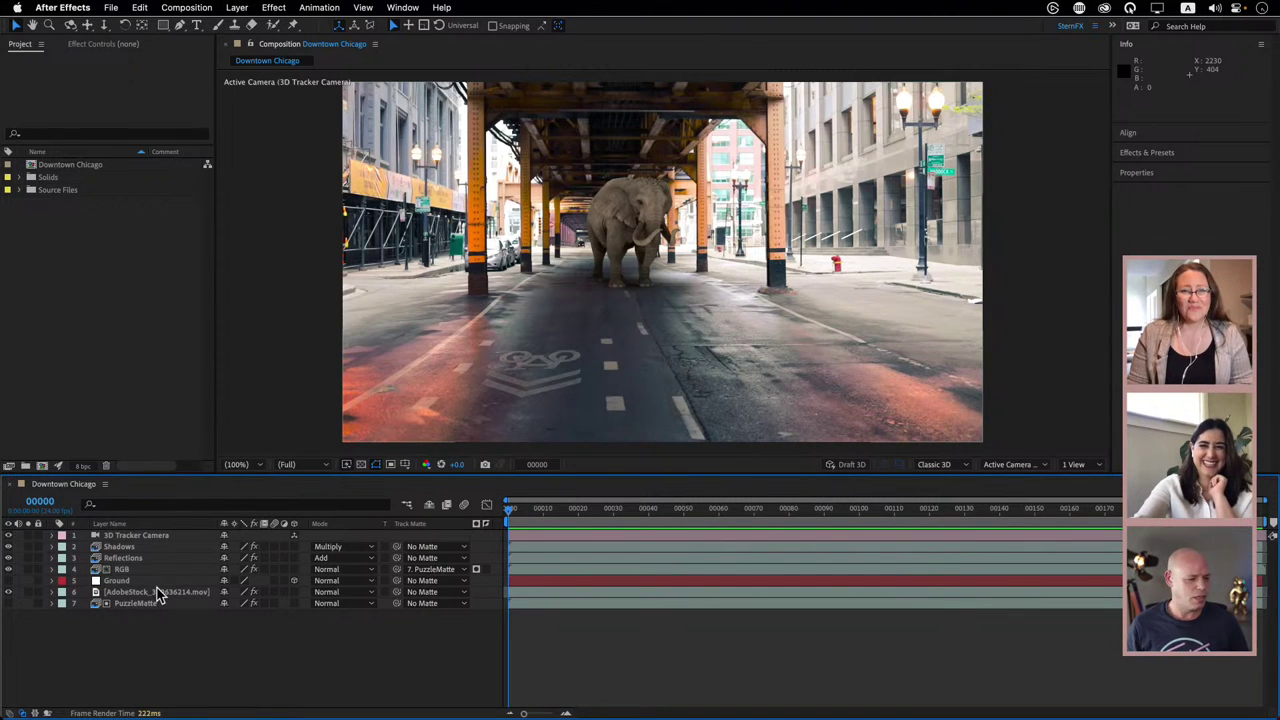
pyautogui.click(160, 596)
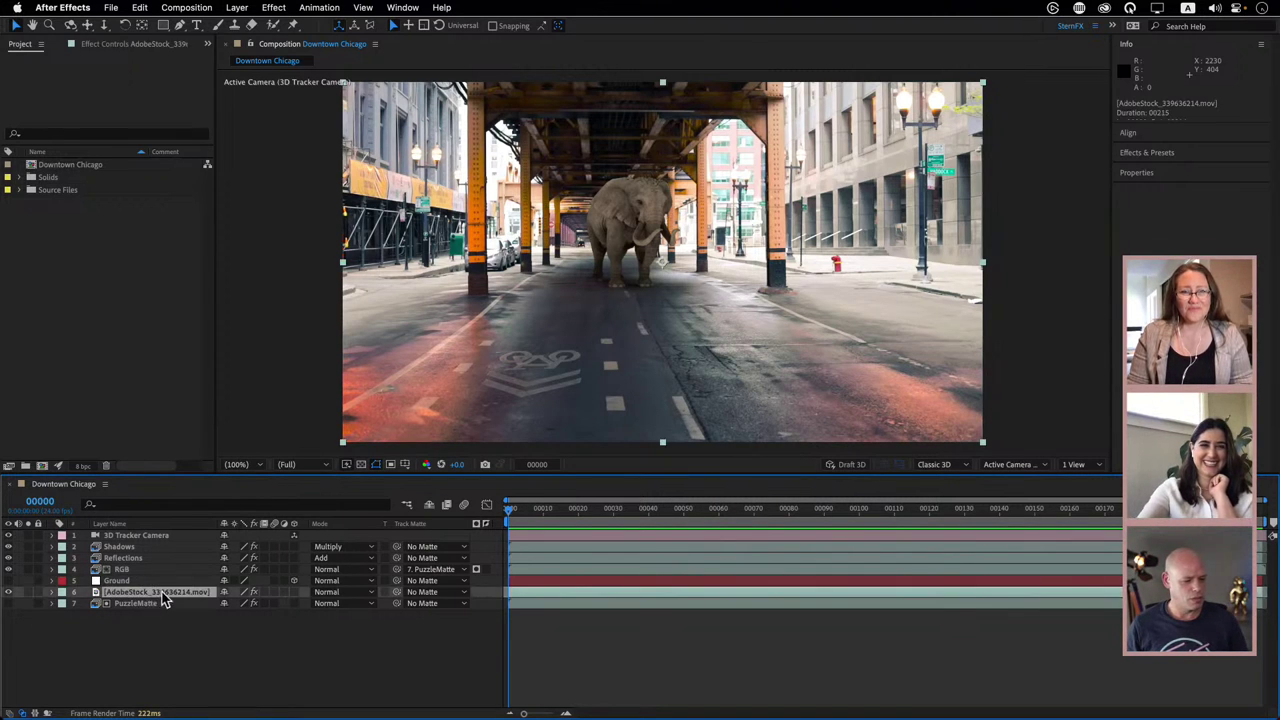
pyautogui.click(132, 45)
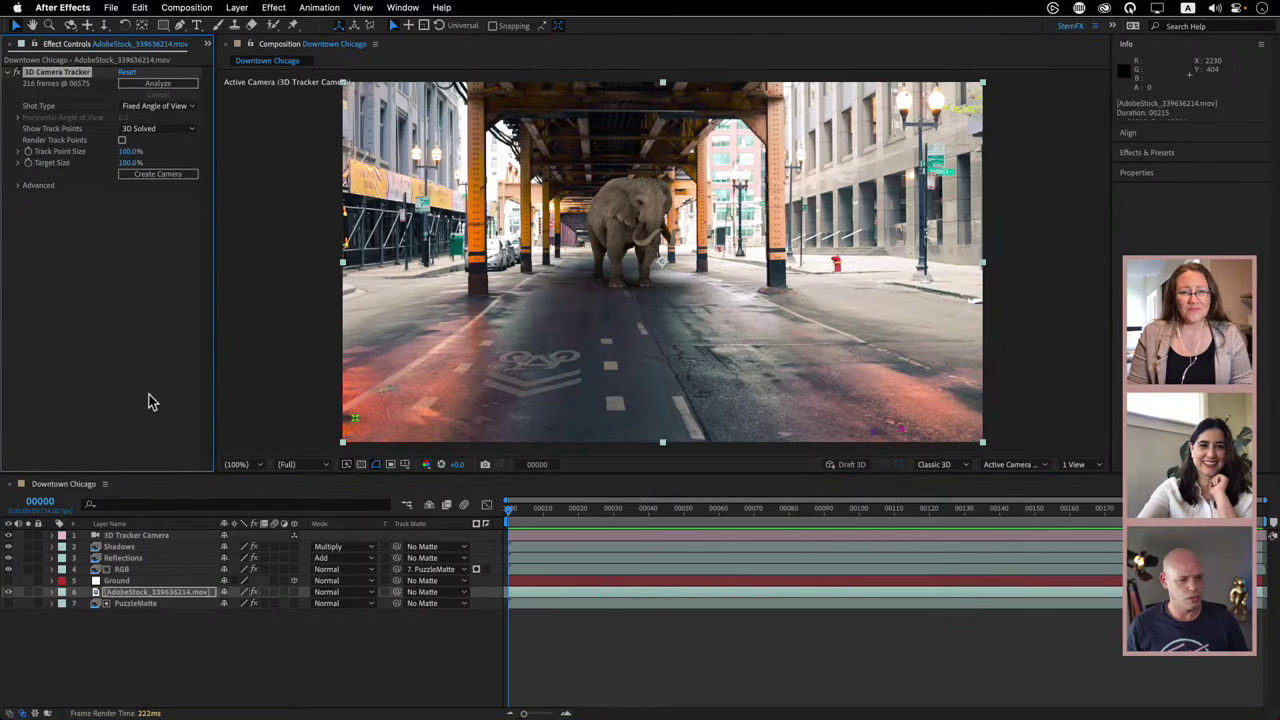
# - Deselect the footage layer, preview the Downtown Chicago composite and return the playhead to frame 00000
pyautogui.click(133, 650)
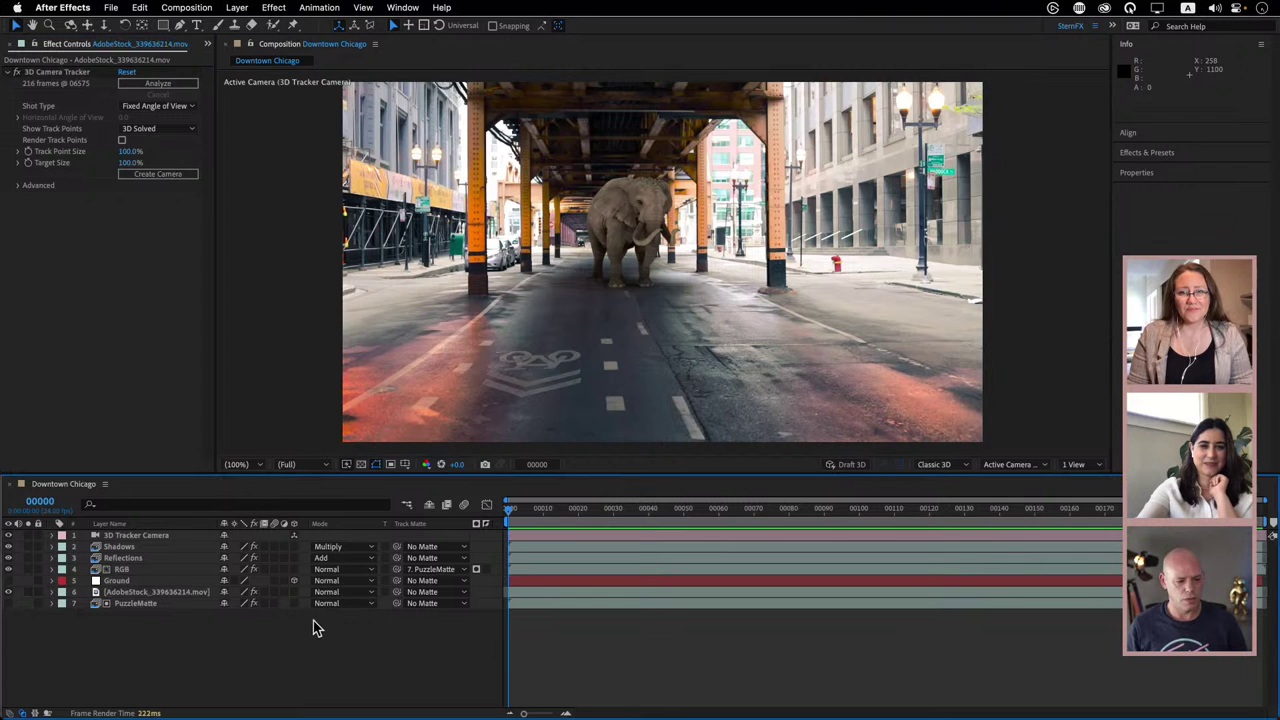
pyautogui.press('space')
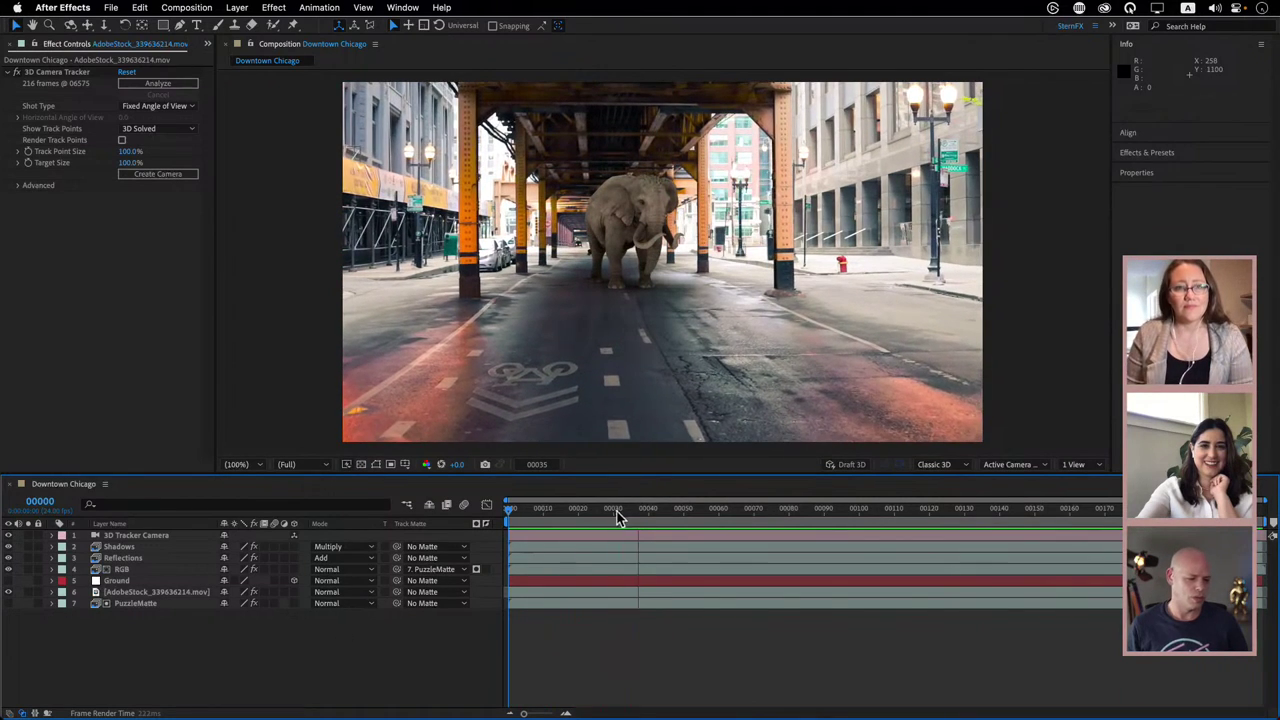
pyautogui.moveTo(620, 512); pyautogui.dragTo(508, 520)
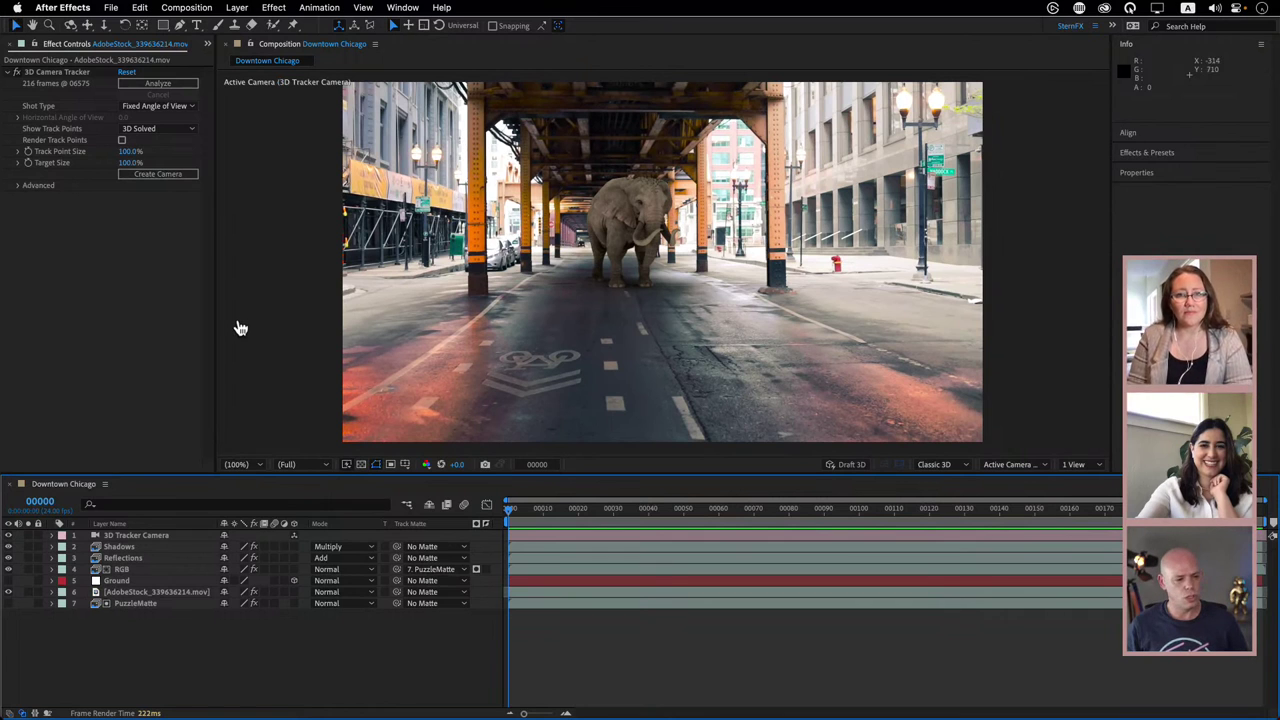
# - Switch between After Effects and Cinema 4D to compare the elephant scene with the composite, ending in Cinema 4D on Elephant.c4d
pyautogui.press('super+Tab')
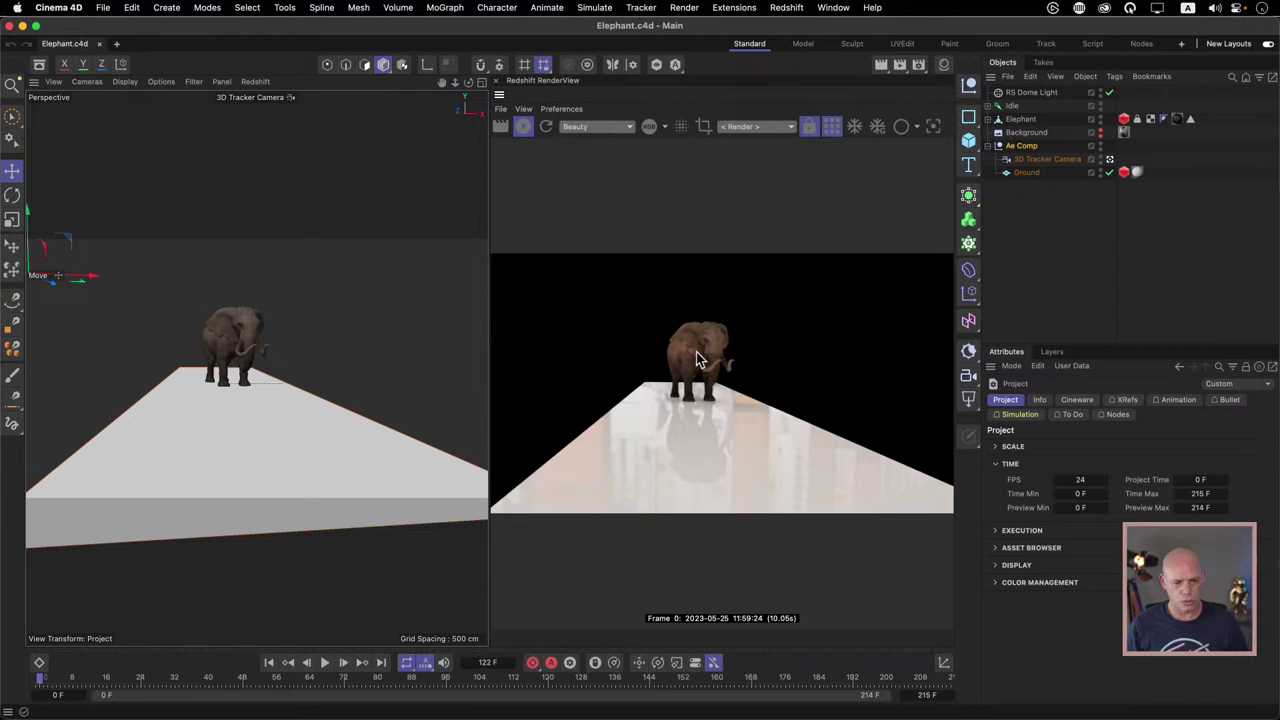
pyautogui.press('super+Tab')
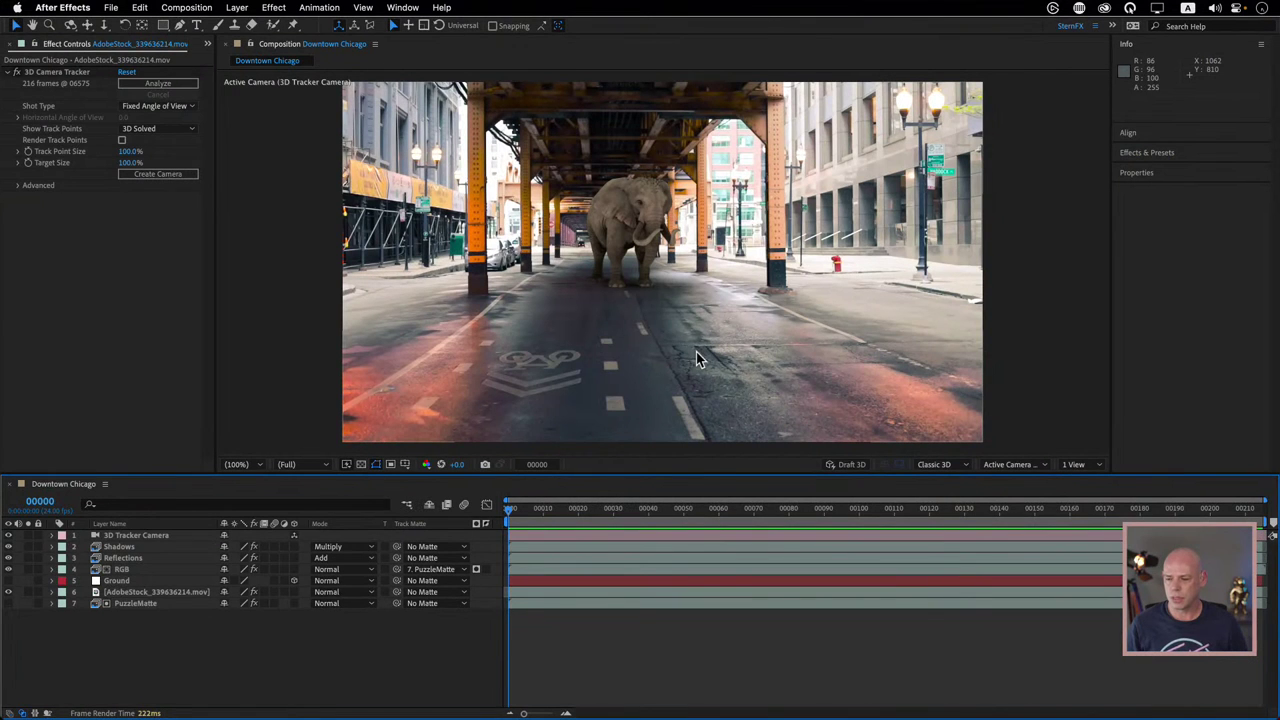
pyautogui.press('super+Tab')
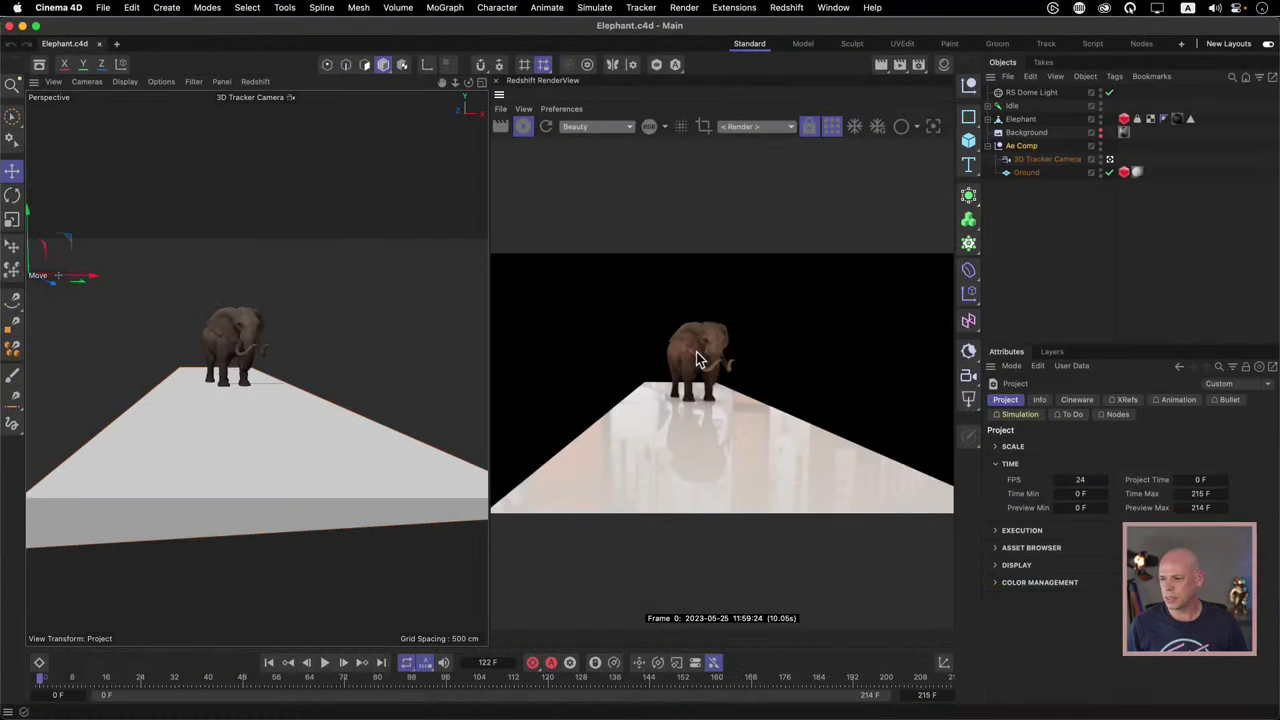
pyautogui.press('super+Tab')
pyautogui.press('super+Tab')
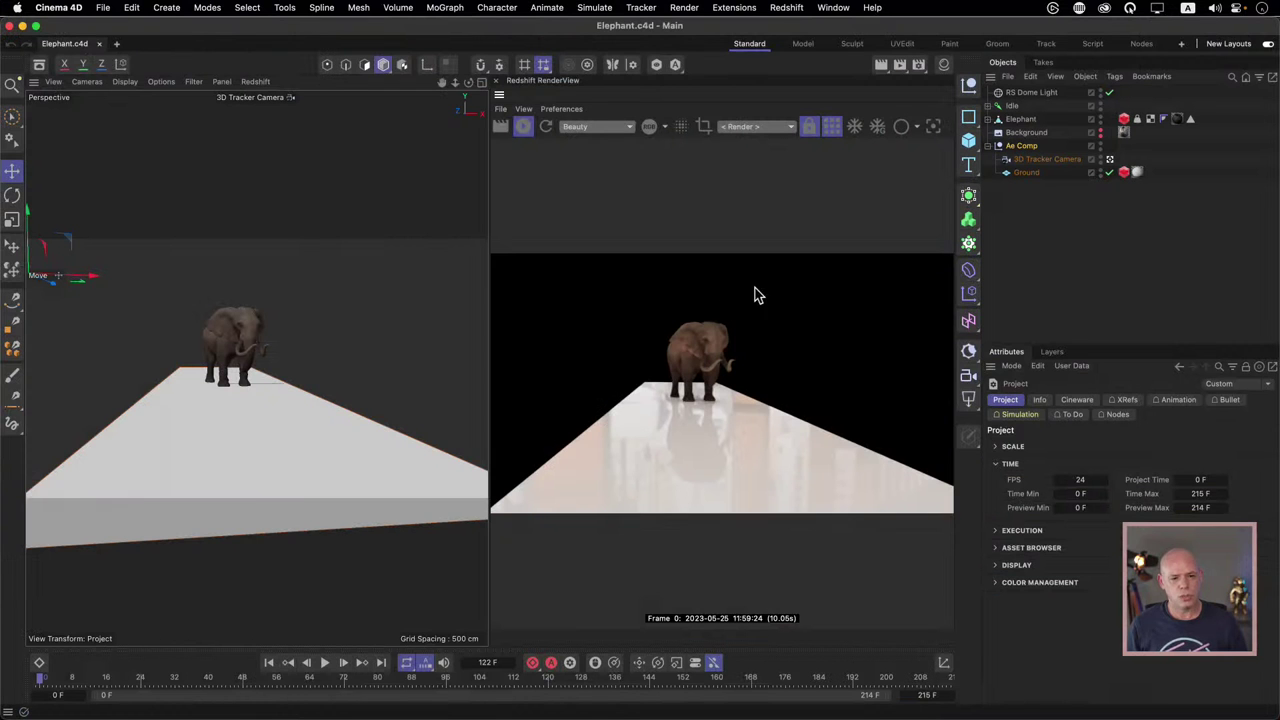
# - Review the Redshift AOV render settings and the enabled passes in the RS AOV Manager, closing the manager without changes
pyautogui.click(920, 66)
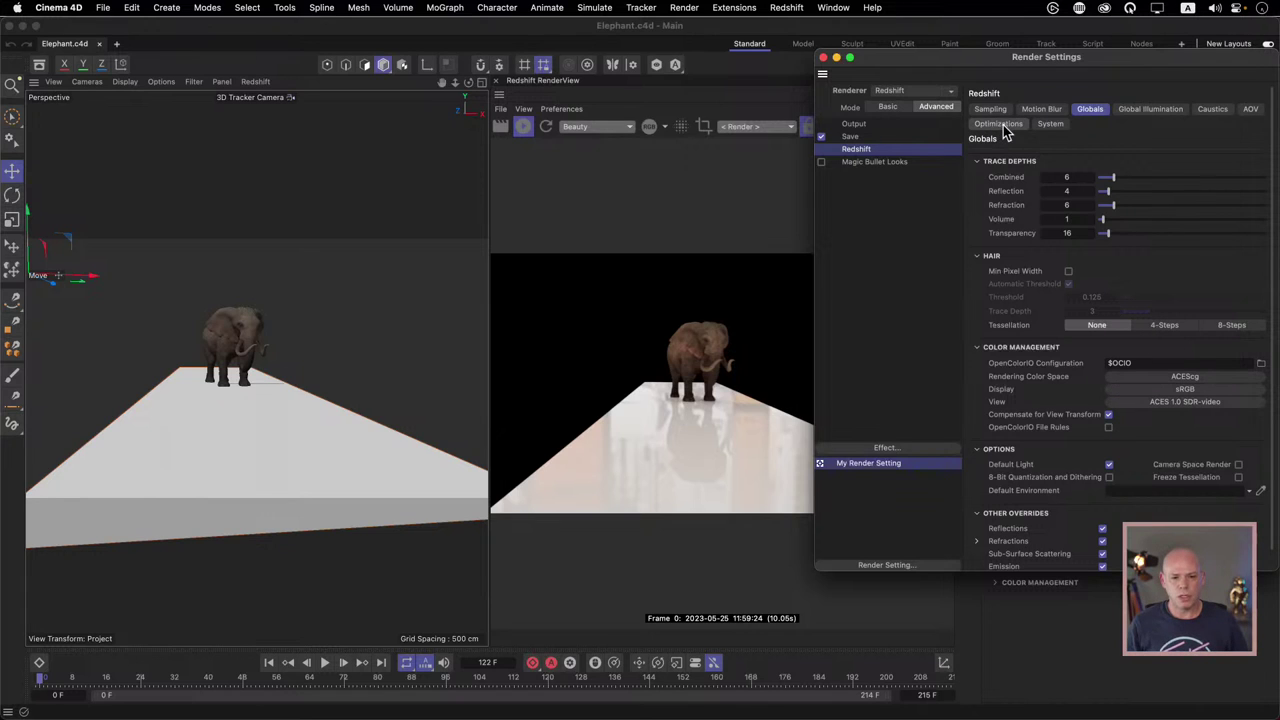
pyautogui.click(1250, 109)
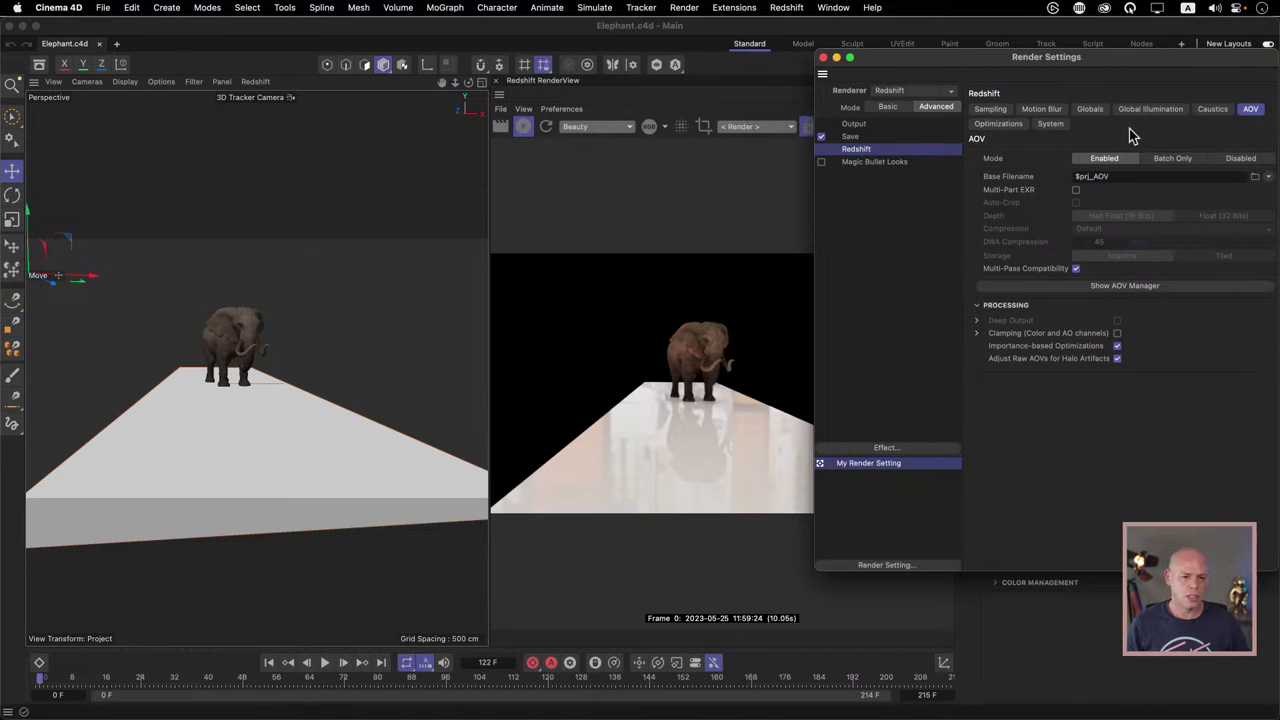
pyautogui.click(1098, 287)
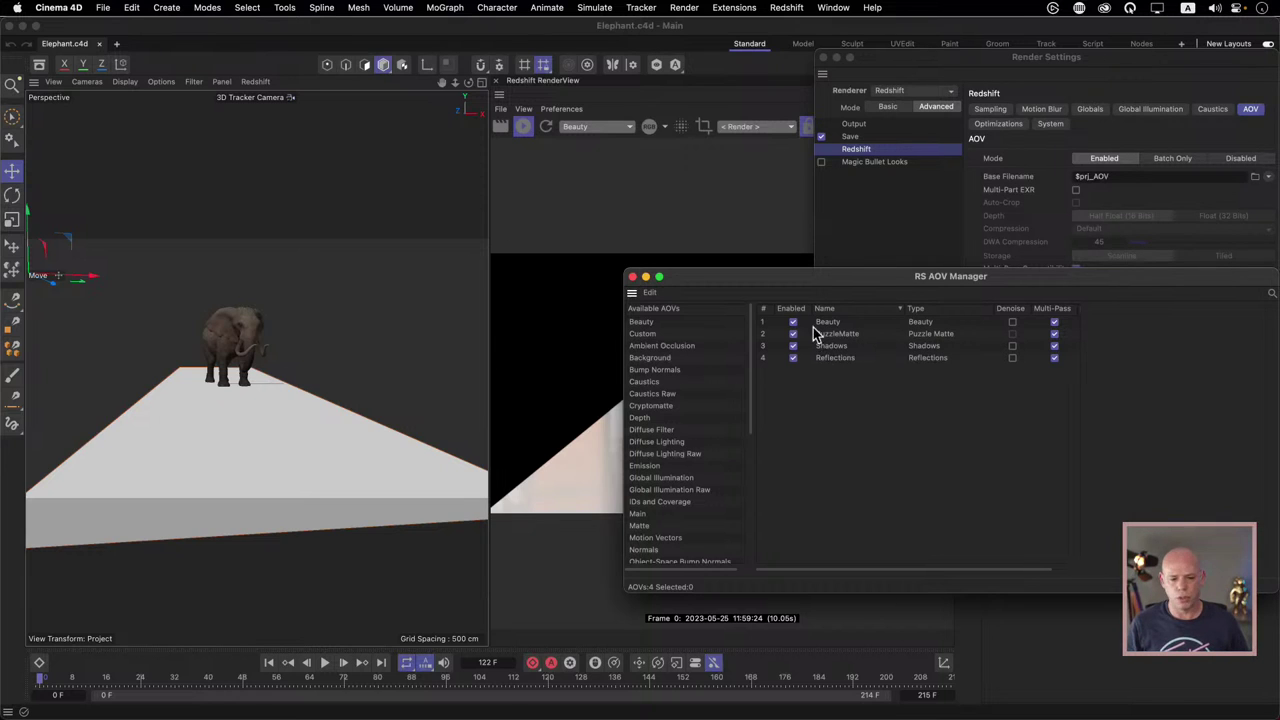
pyautogui.click(632, 276)
# - View the PuzzleMatte, Reflections and Shadows passes in the Redshift RenderView, return to Beauty, and close the Render Settings along the way
pyautogui.click(567, 133)
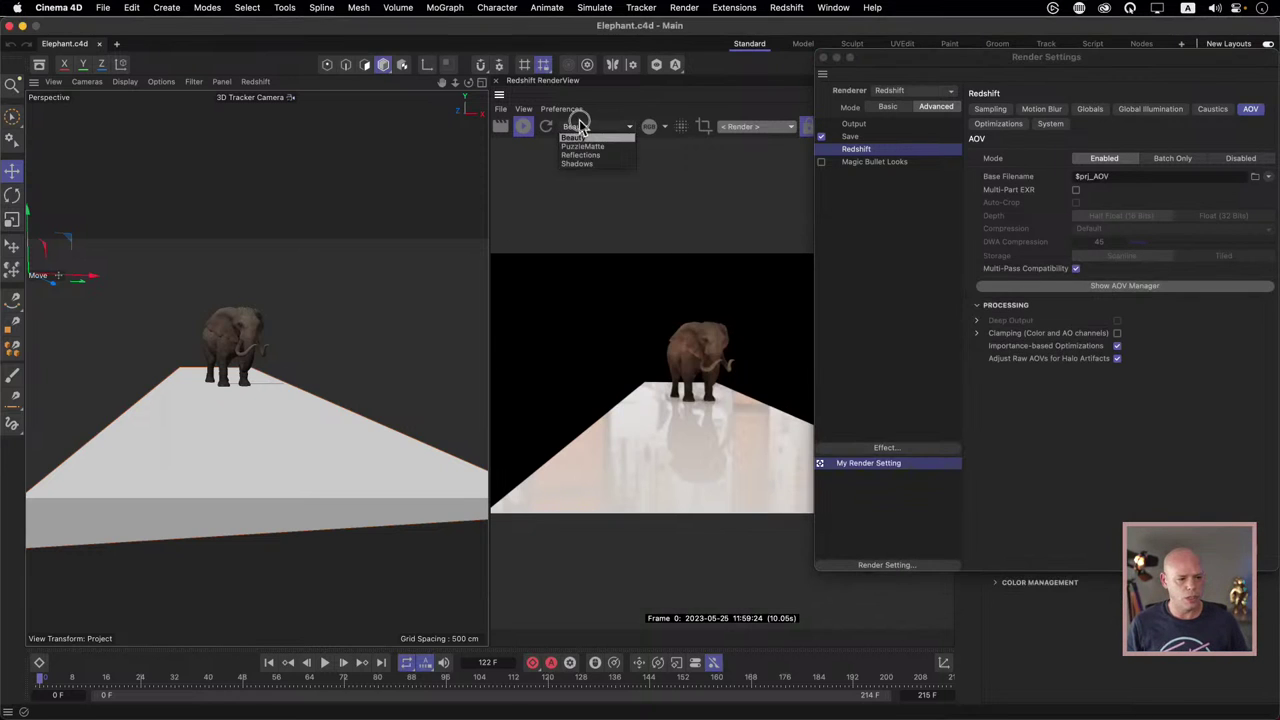
pyautogui.click(582, 146)
pyautogui.click(596, 128)
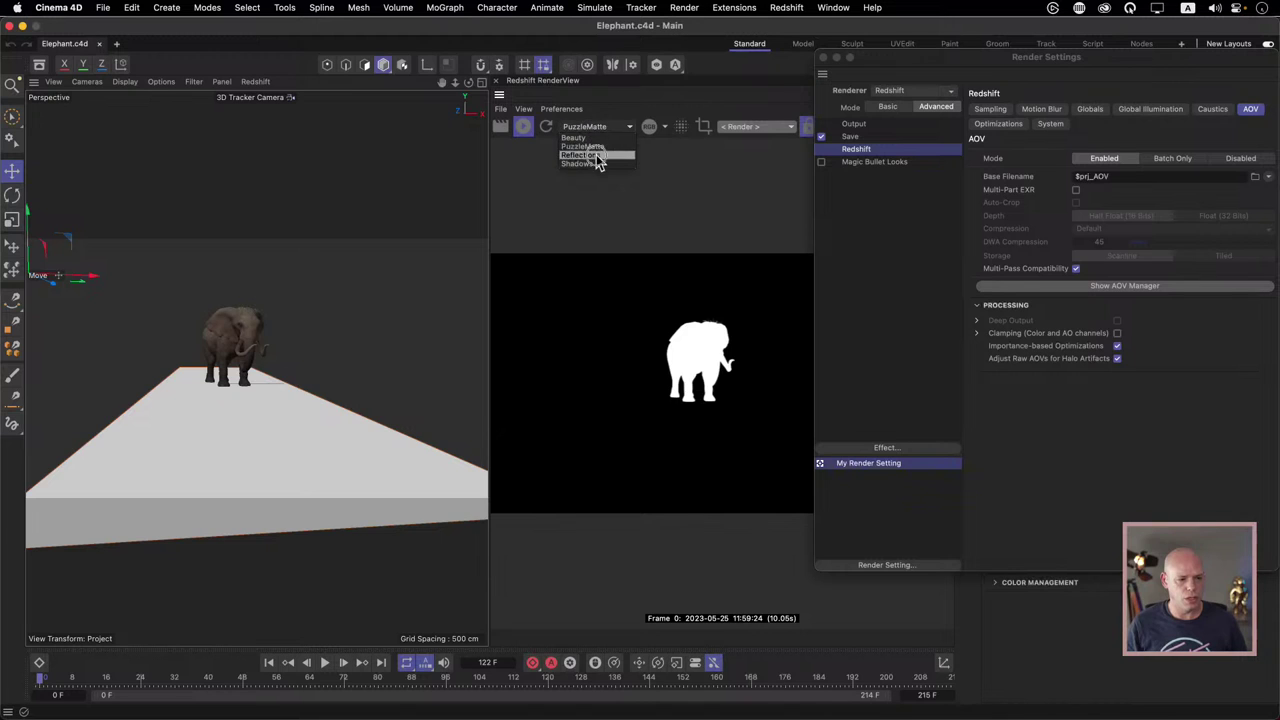
pyautogui.click(596, 155)
pyautogui.click(823, 57)
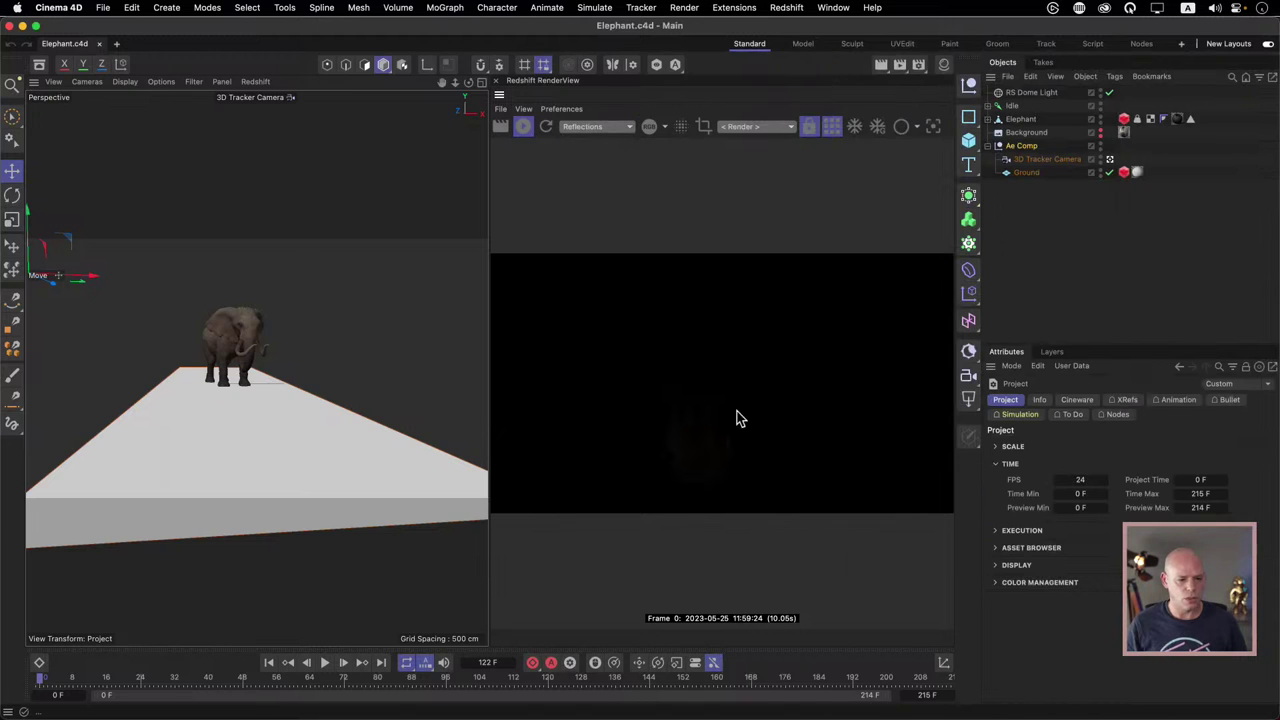
pyautogui.click(591, 127)
pyautogui.click(588, 159)
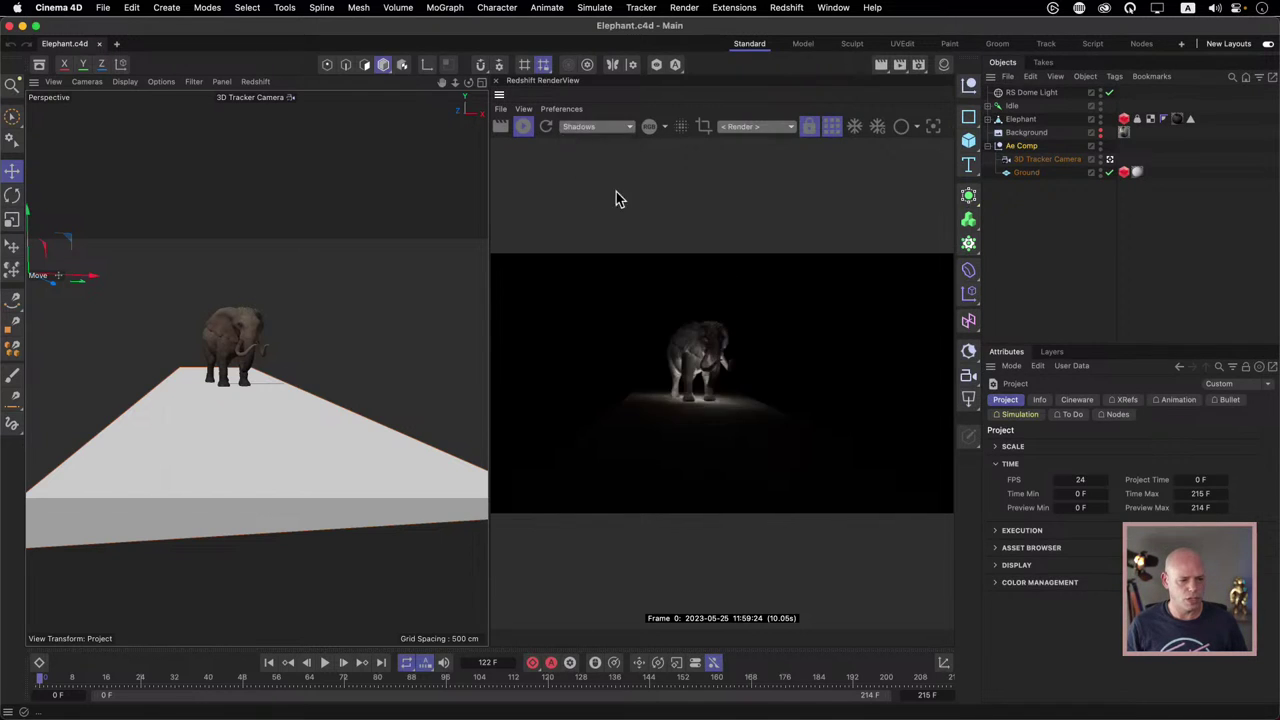
pyautogui.click(624, 129)
pyautogui.click(612, 140)
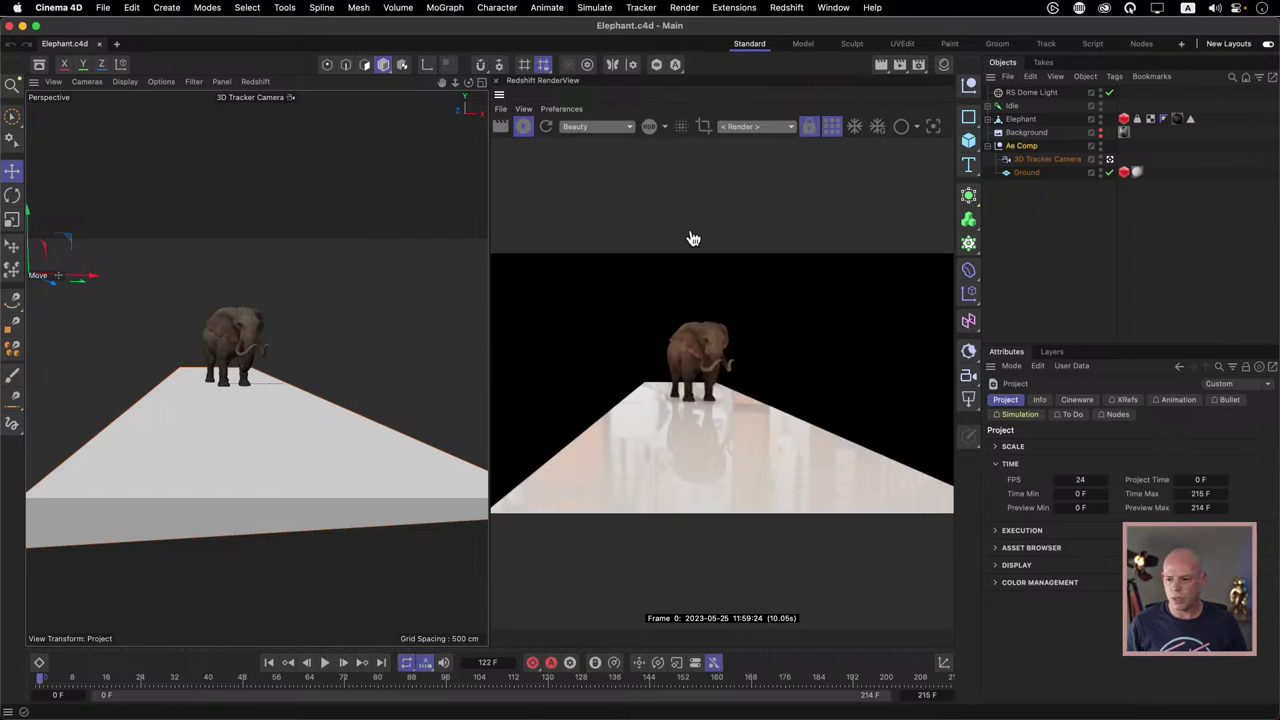
# - Switch back to After Effects and set the project's color engine to OCIO color managed, accepting the change
pyautogui.press('super+Tab')
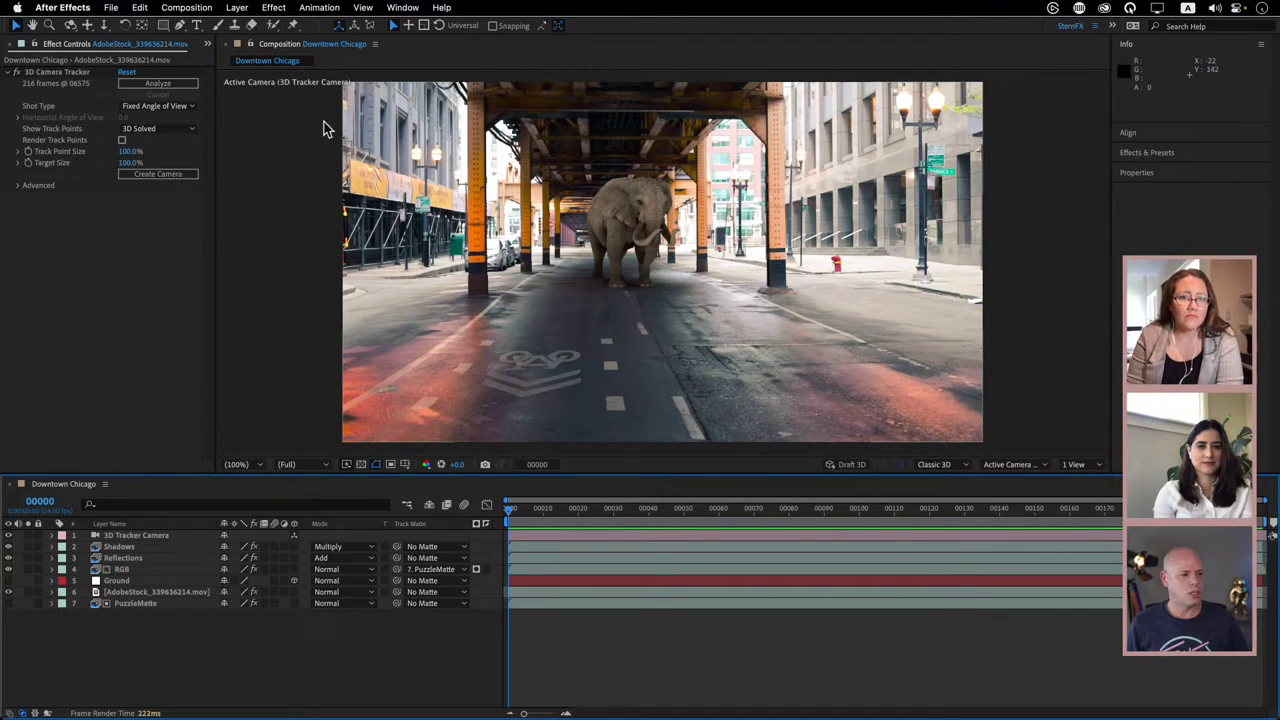
pyautogui.click(207, 45)
pyautogui.click(238, 60)
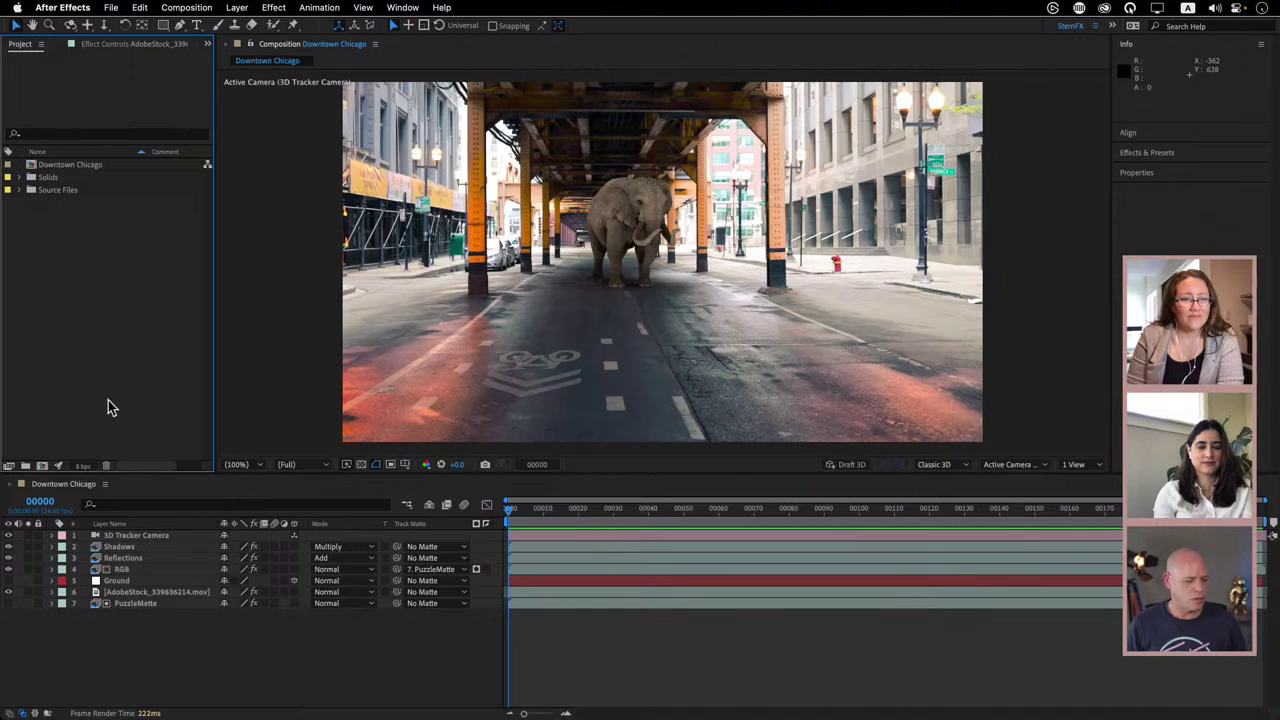
pyautogui.click(86, 468)
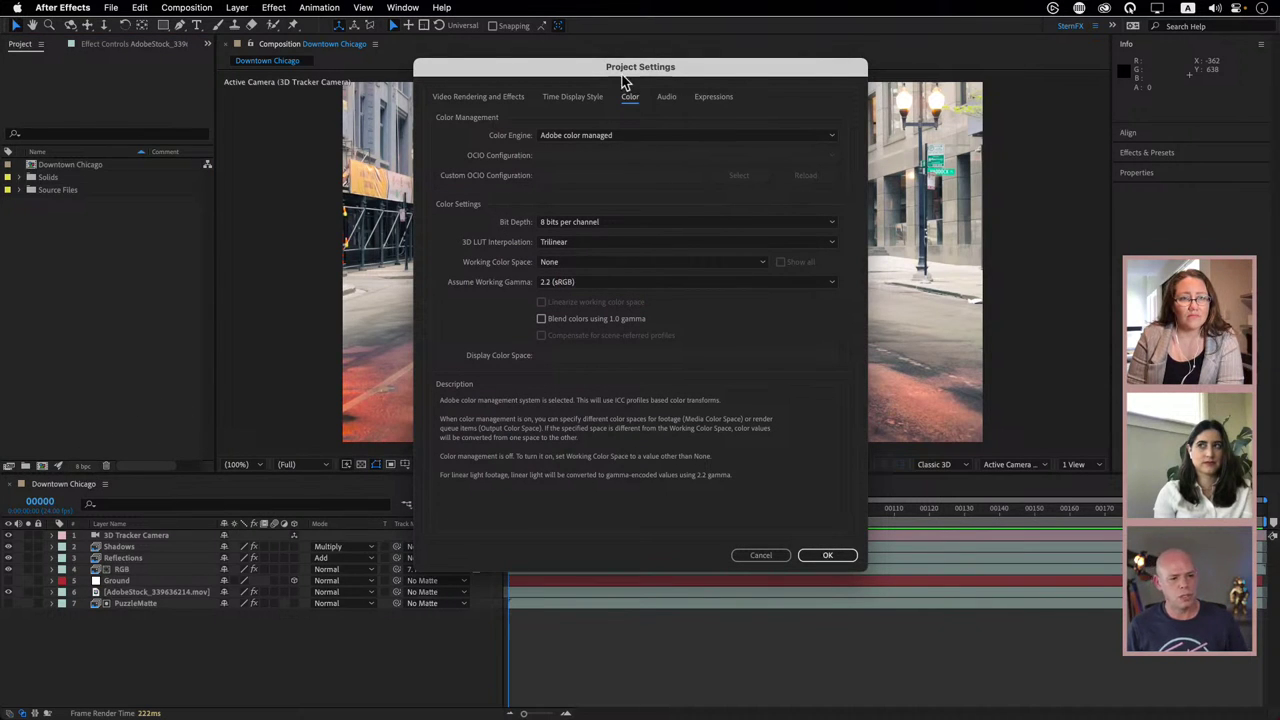
pyautogui.click(604, 145)
pyautogui.click(605, 166)
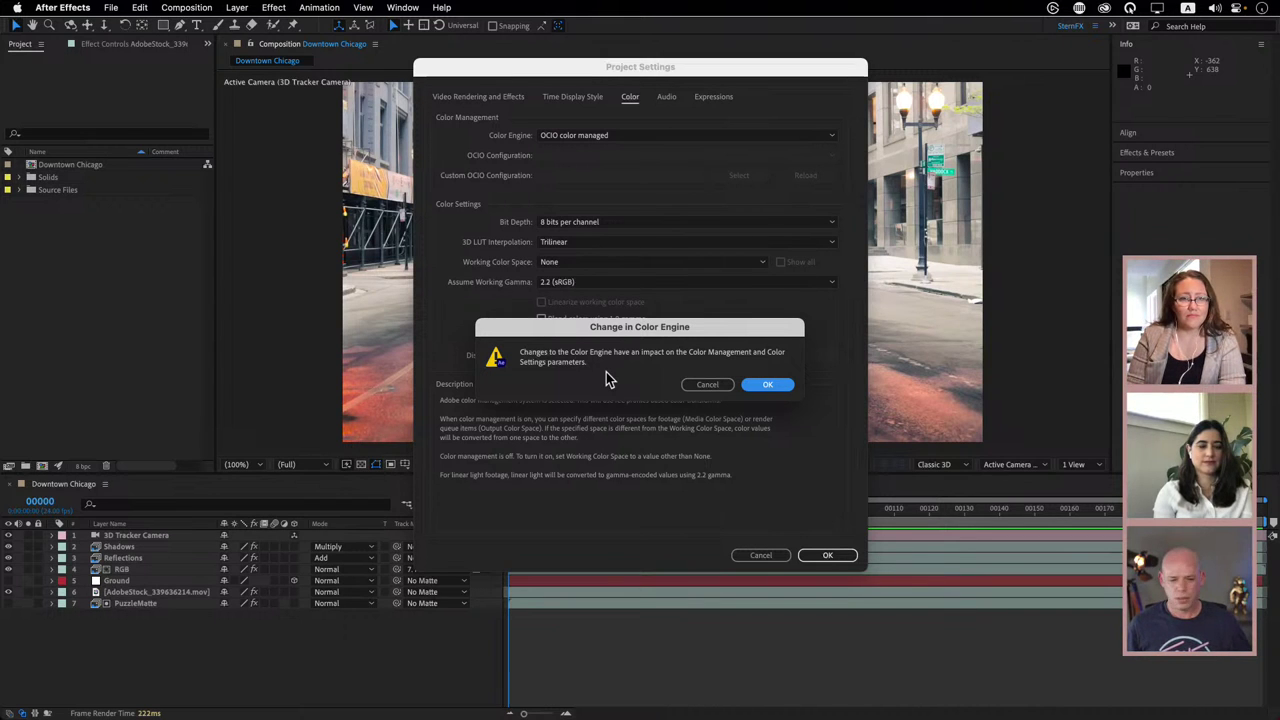
pyautogui.click(766, 387)
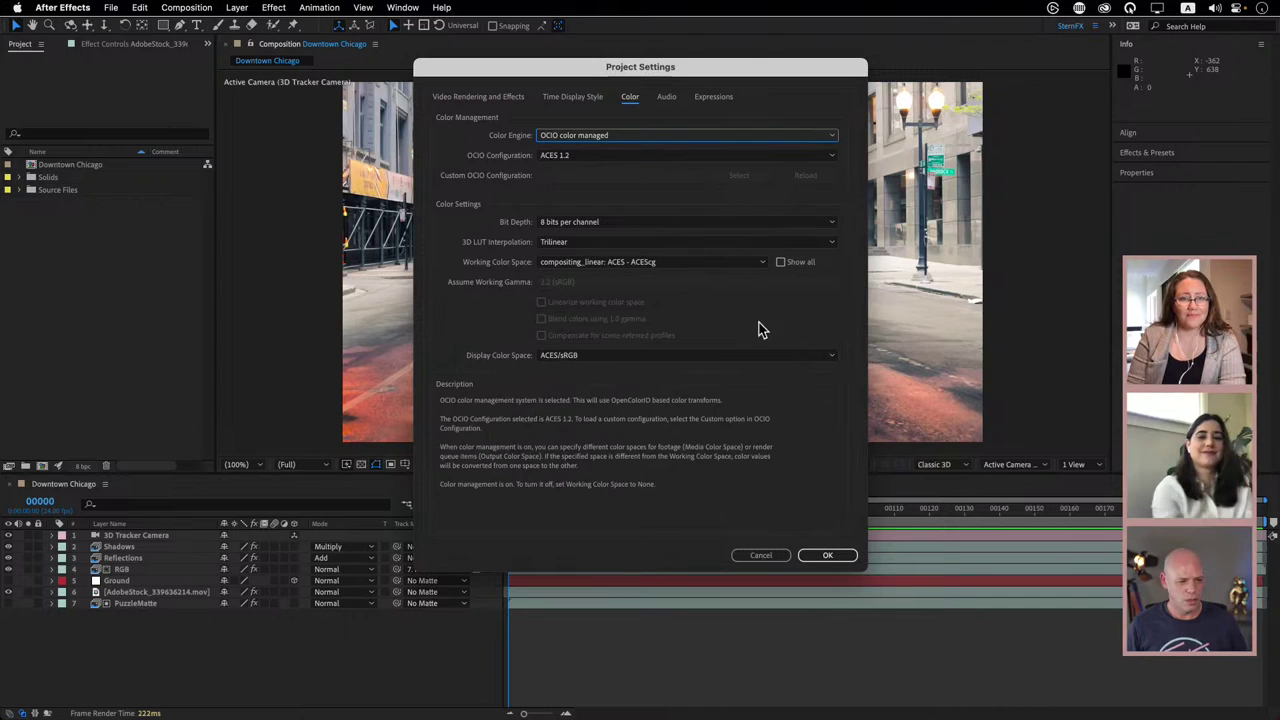
# - Set the bit depth to 32 bits per channel (float), keep ACES 1.2 and ACES/sRGB, apply the project settings and review the viewer's display color spaces
pyautogui.click(574, 226)
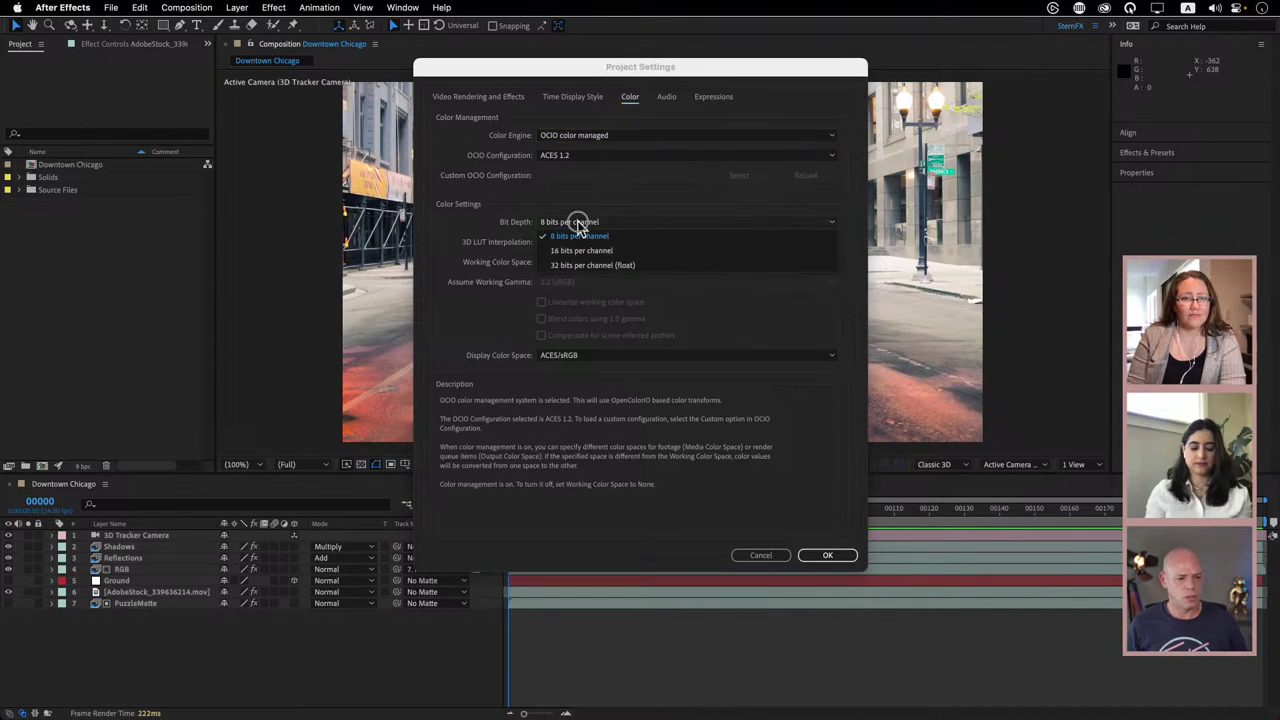
pyautogui.click(578, 266)
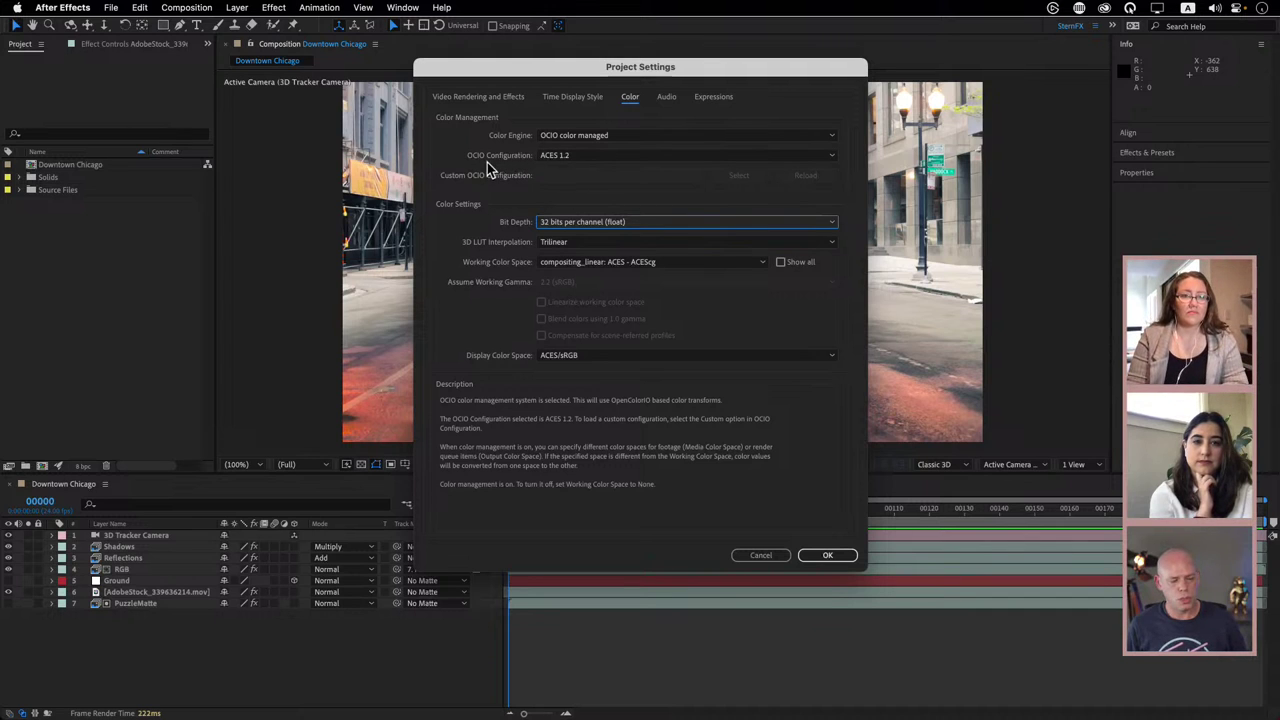
pyautogui.click(572, 157)
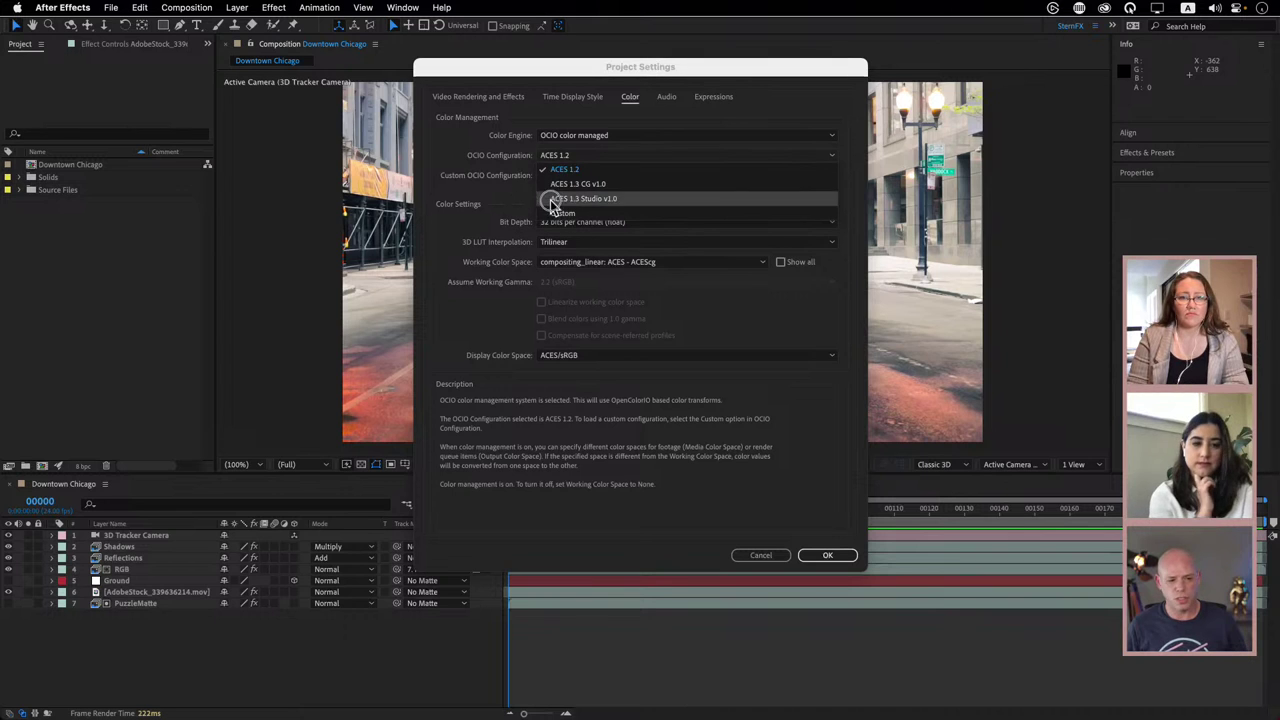
pyautogui.click(500, 166)
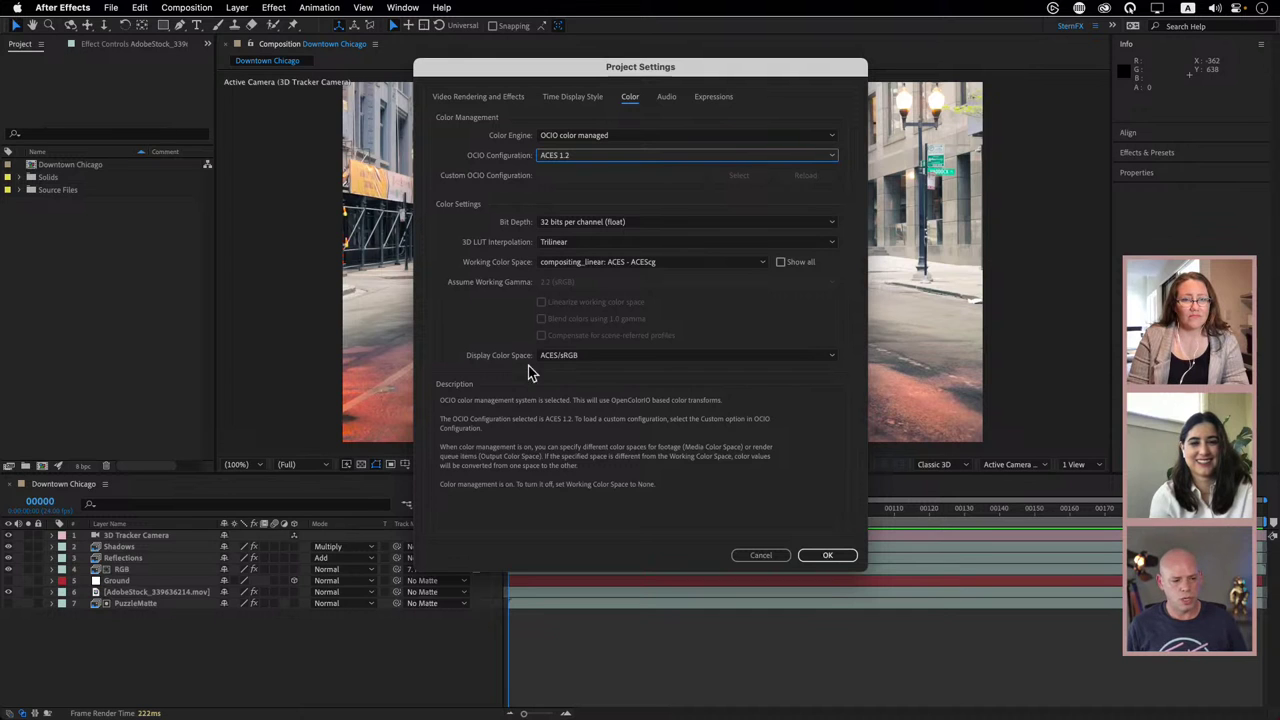
pyautogui.click(580, 356)
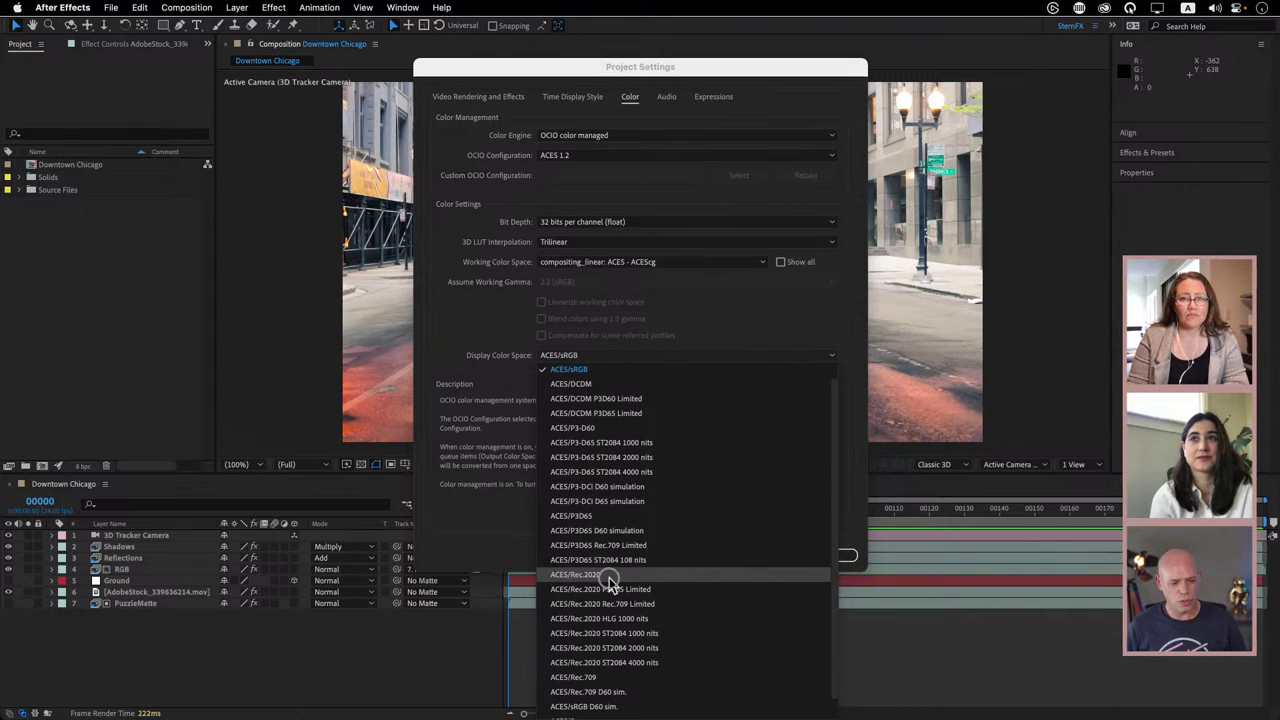
pyautogui.click(594, 371)
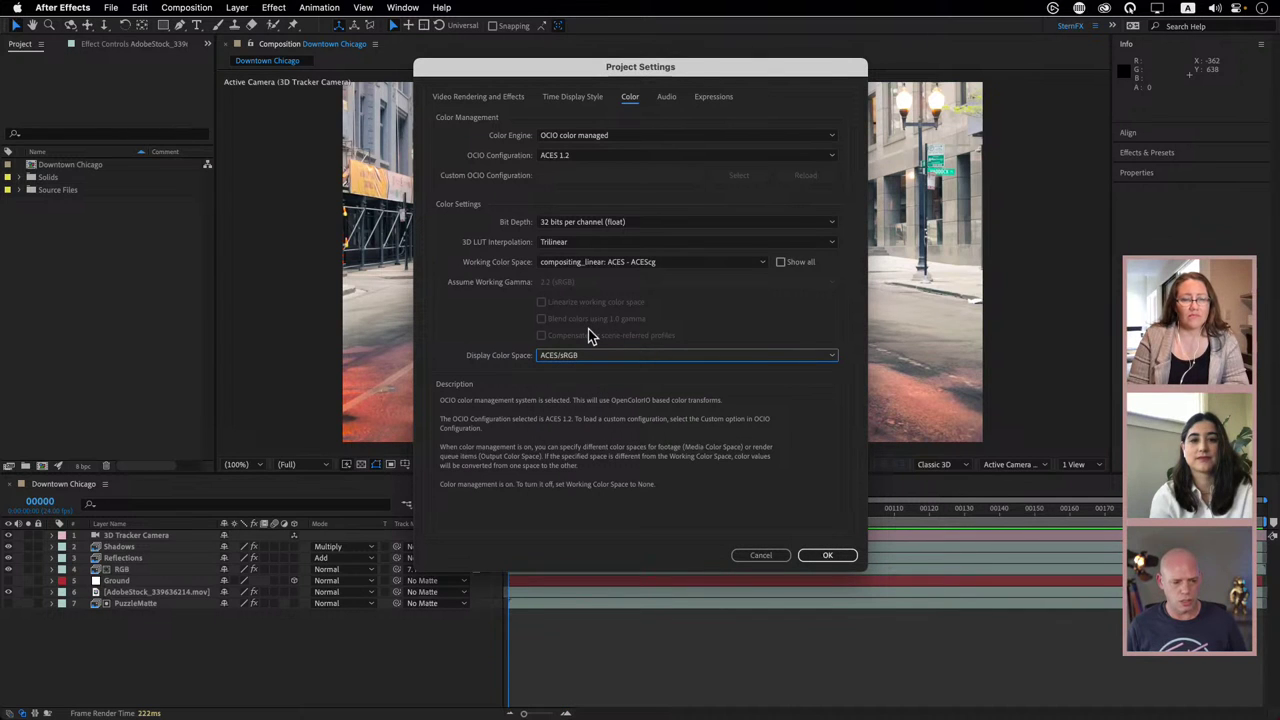
pyautogui.click(826, 555)
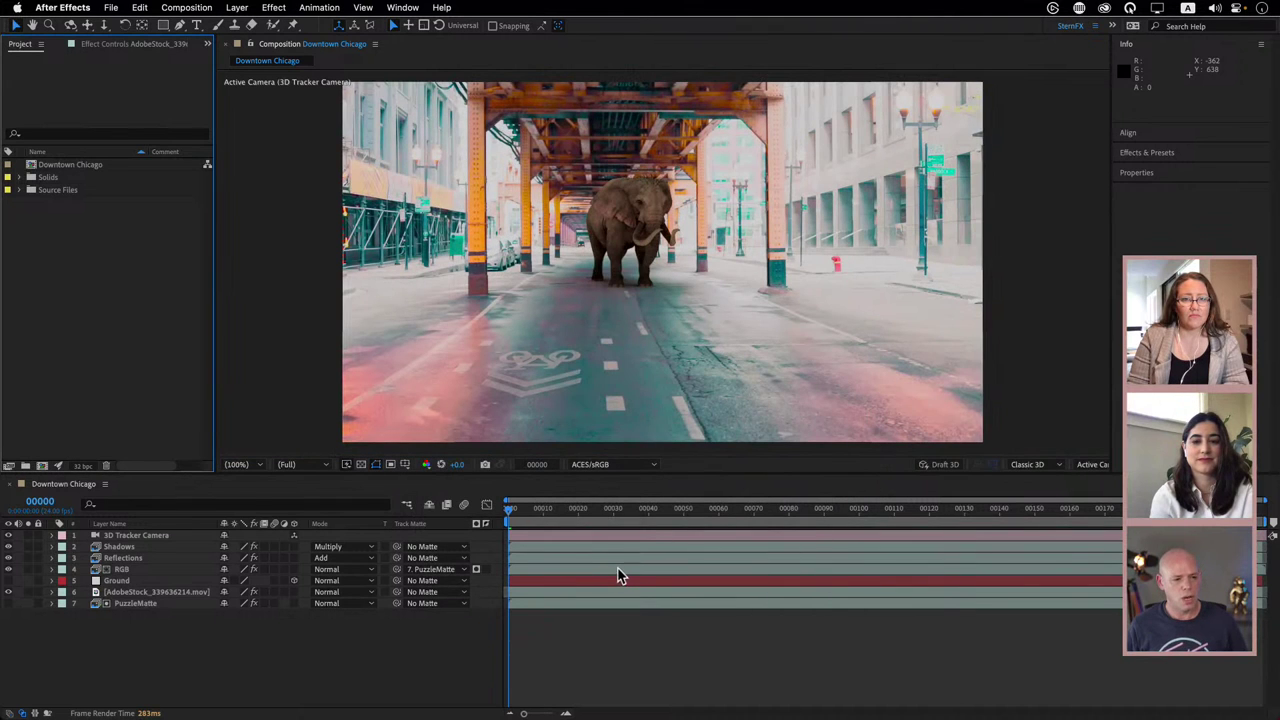
pyautogui.click(614, 466)
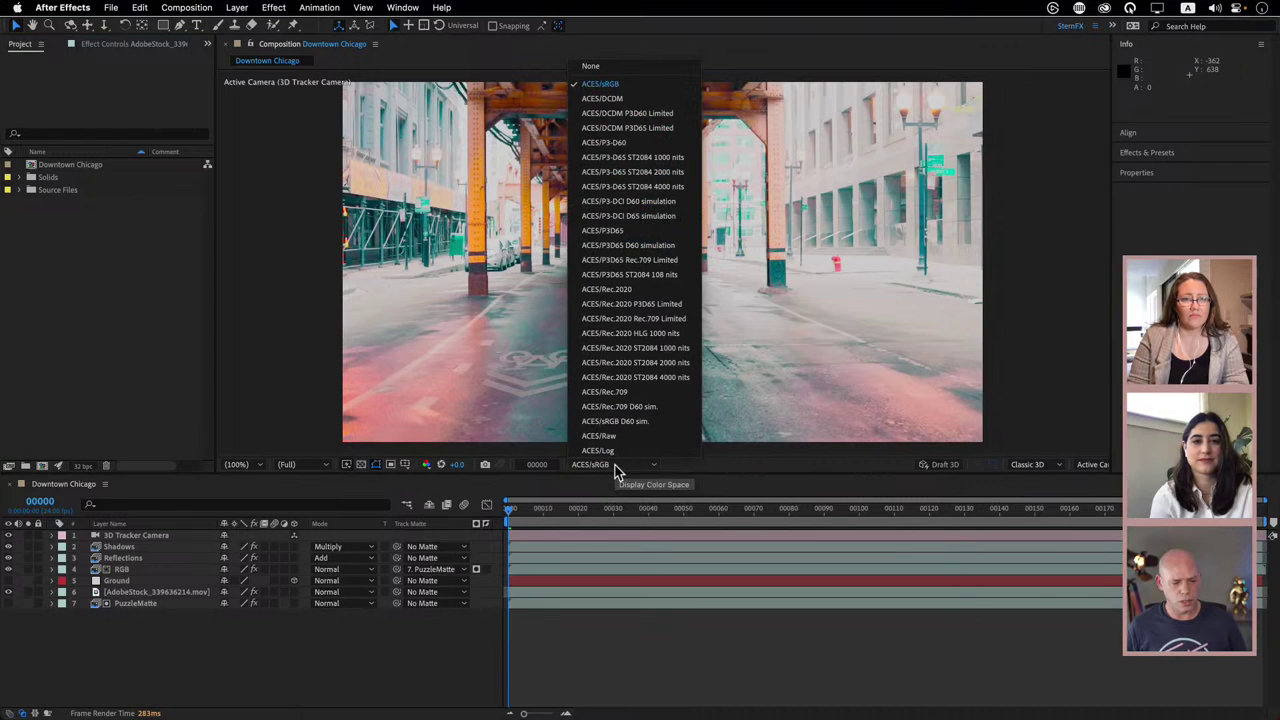
pyautogui.click(615, 467)
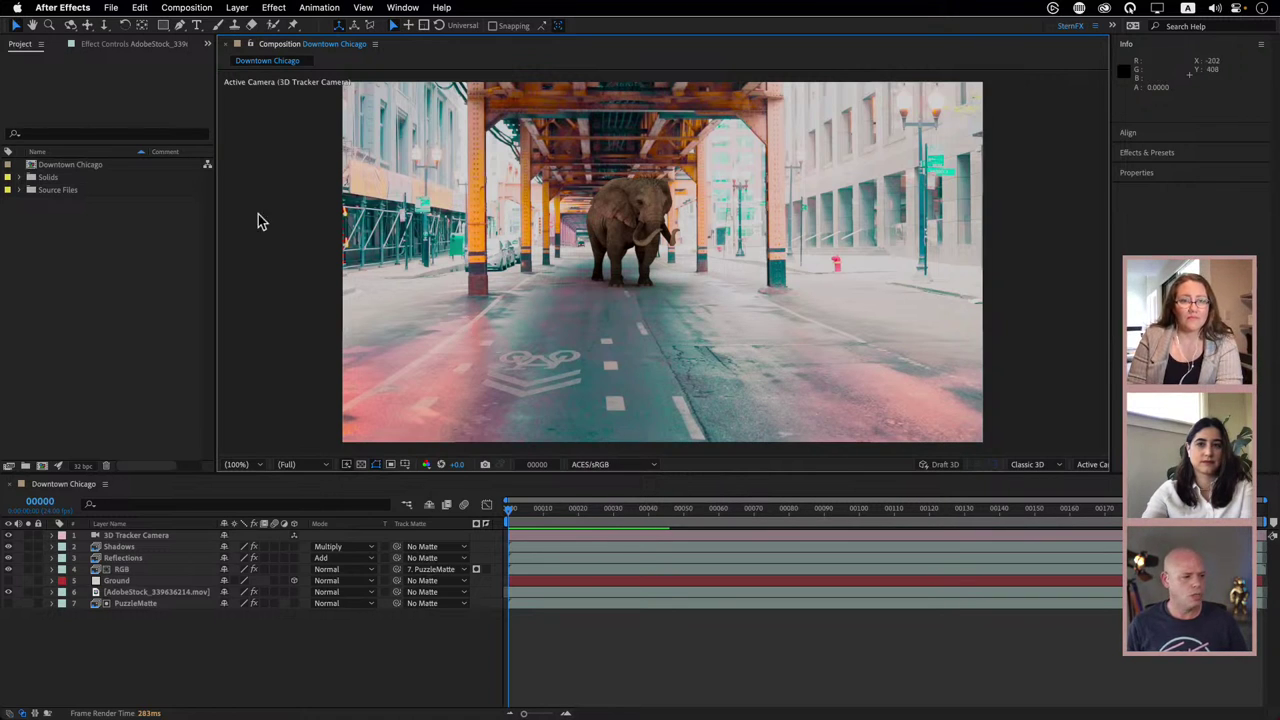
# - Open the color interpretation settings for AdobeStock_339636214.mov in Source Files, moving the dialog clear of the composite
pyautogui.click(19, 190)
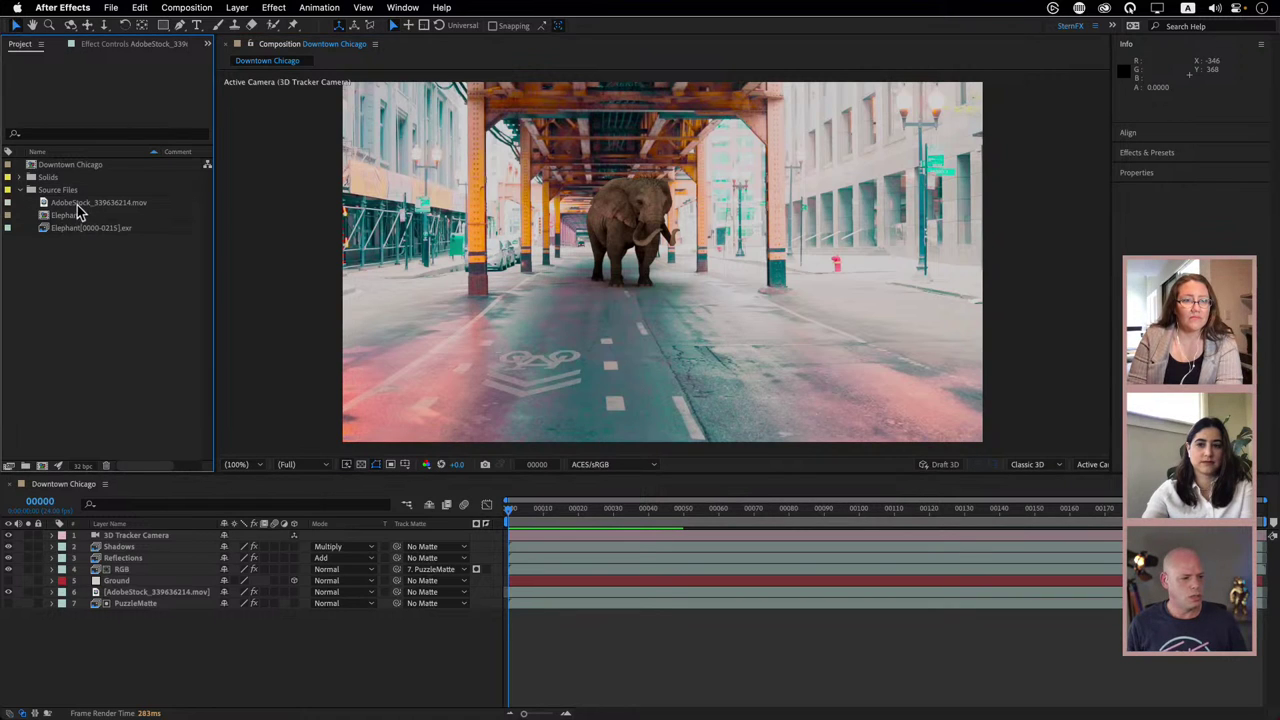
pyautogui.click(82, 204)
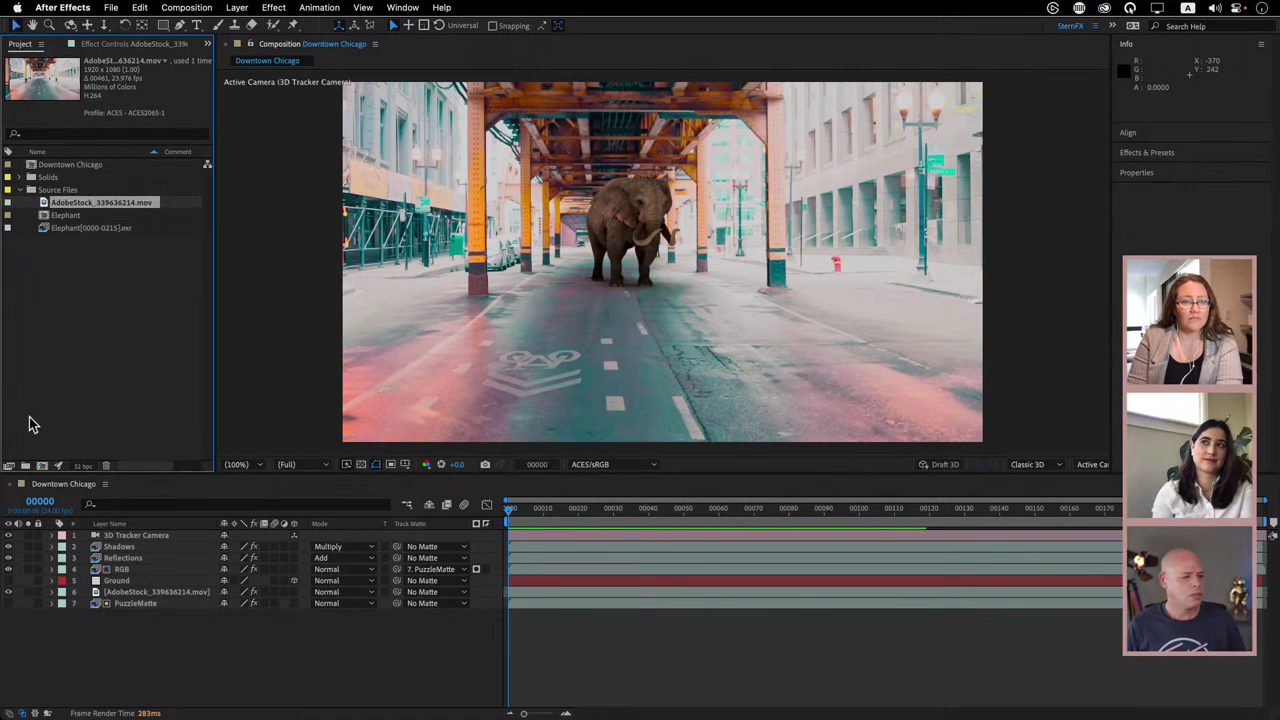
pyautogui.click(8, 466)
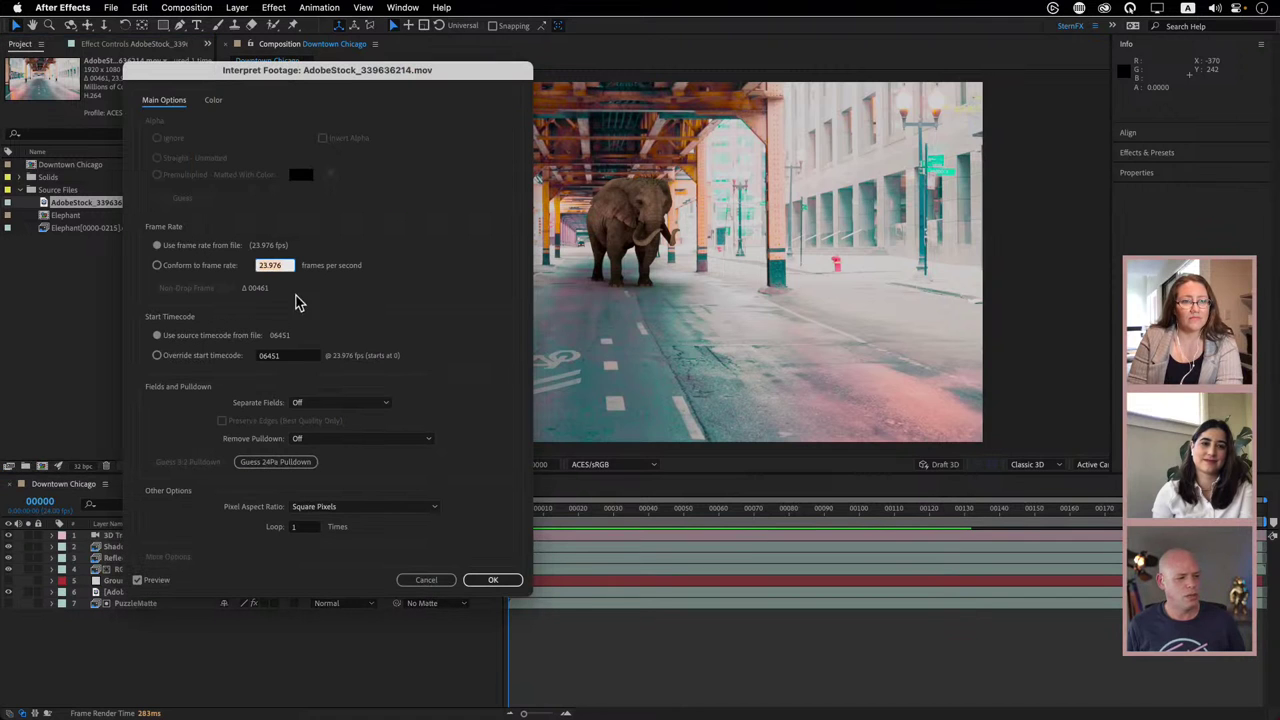
pyautogui.click(236, 102)
pyautogui.moveTo(253, 78); pyautogui.dragTo(185, 36)
# - Override the media color space of AdobeStock_339636214.mov with Utility - Curve - Rec.709
pyautogui.click(230, 135)
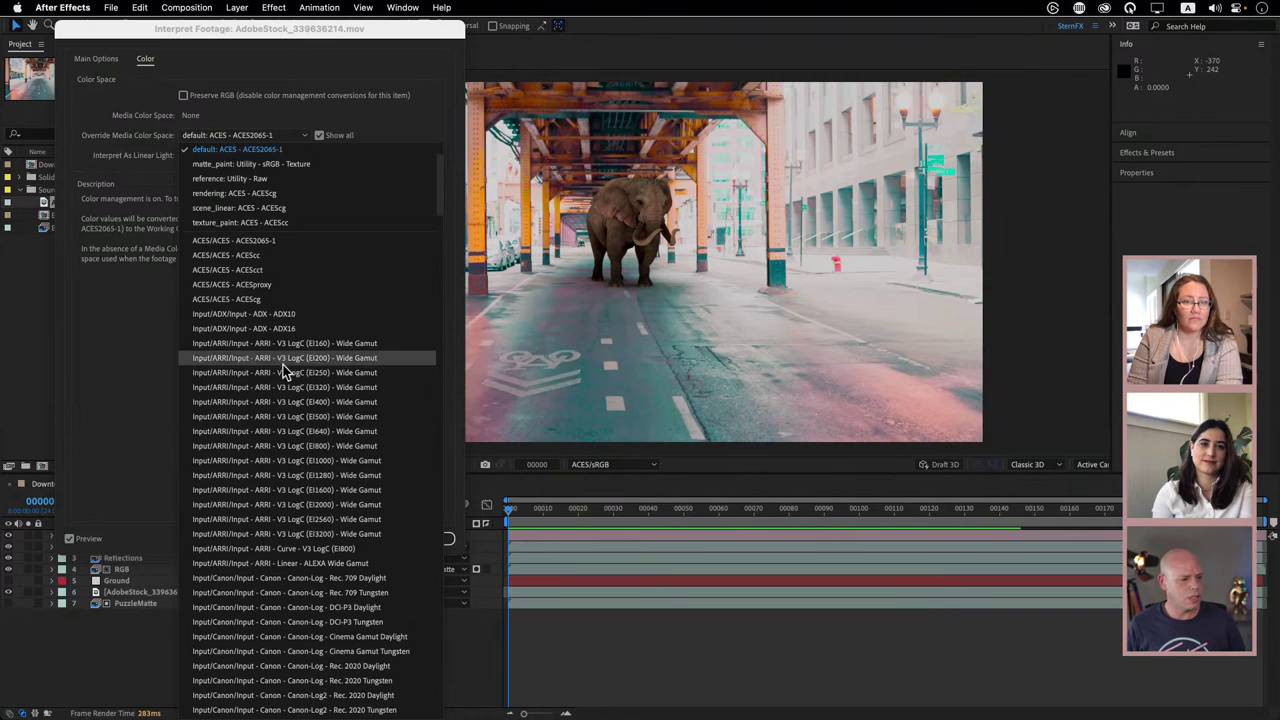
pyautogui.scroll(-10, 285, 460)
pyautogui.scroll(-8, 286, 462)
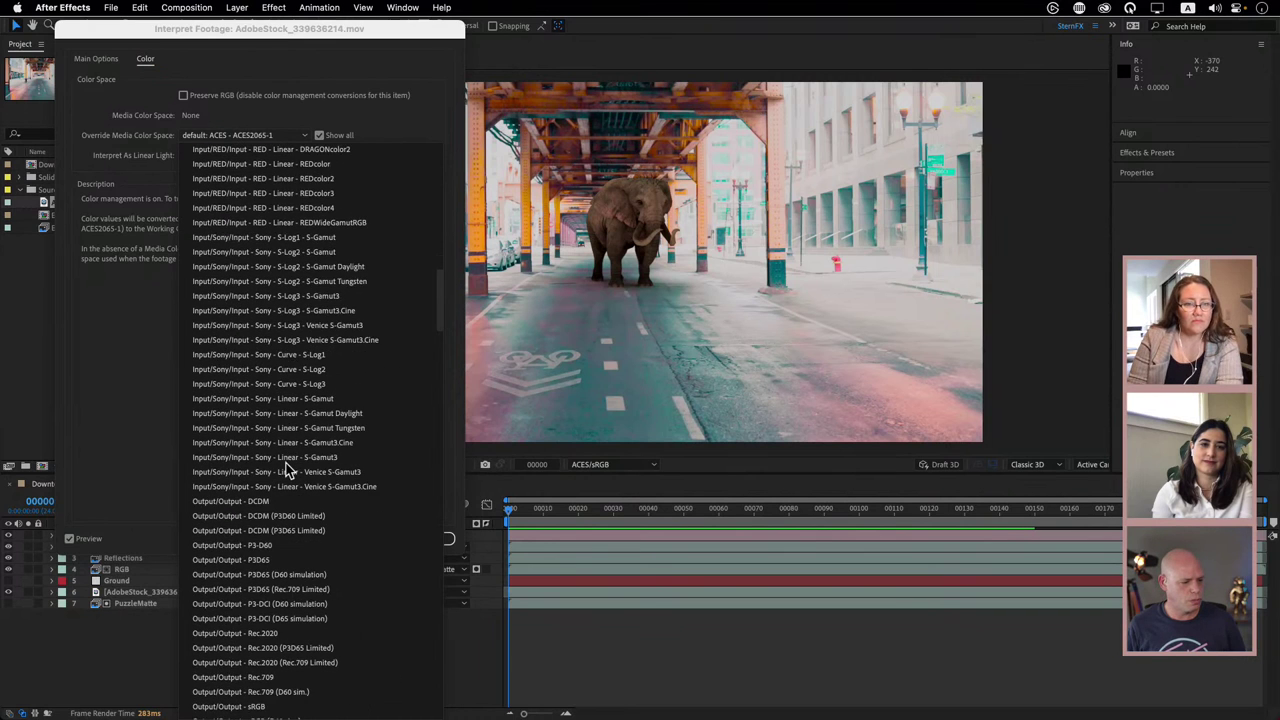
pyautogui.scroll(15, 288, 455)
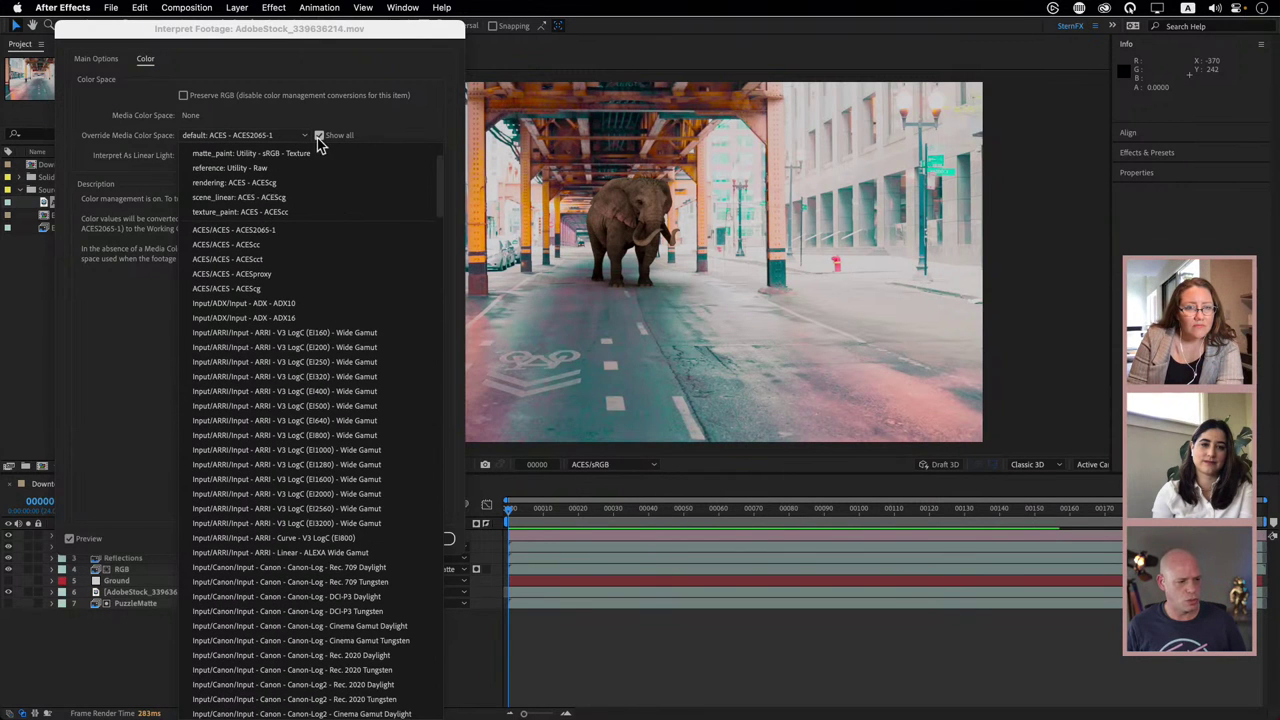
pyautogui.scroll(-5, 307, 318)
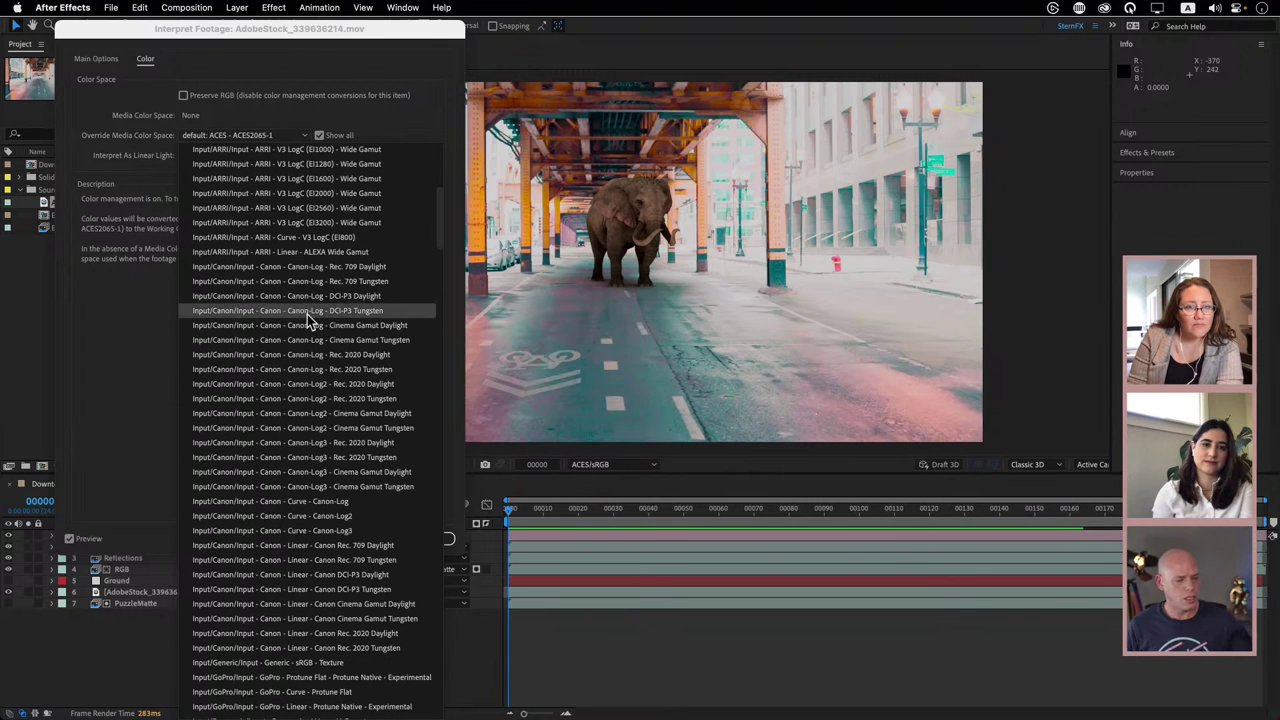
pyautogui.scroll(-8, 307, 318)
pyautogui.scroll(-10, 309, 320)
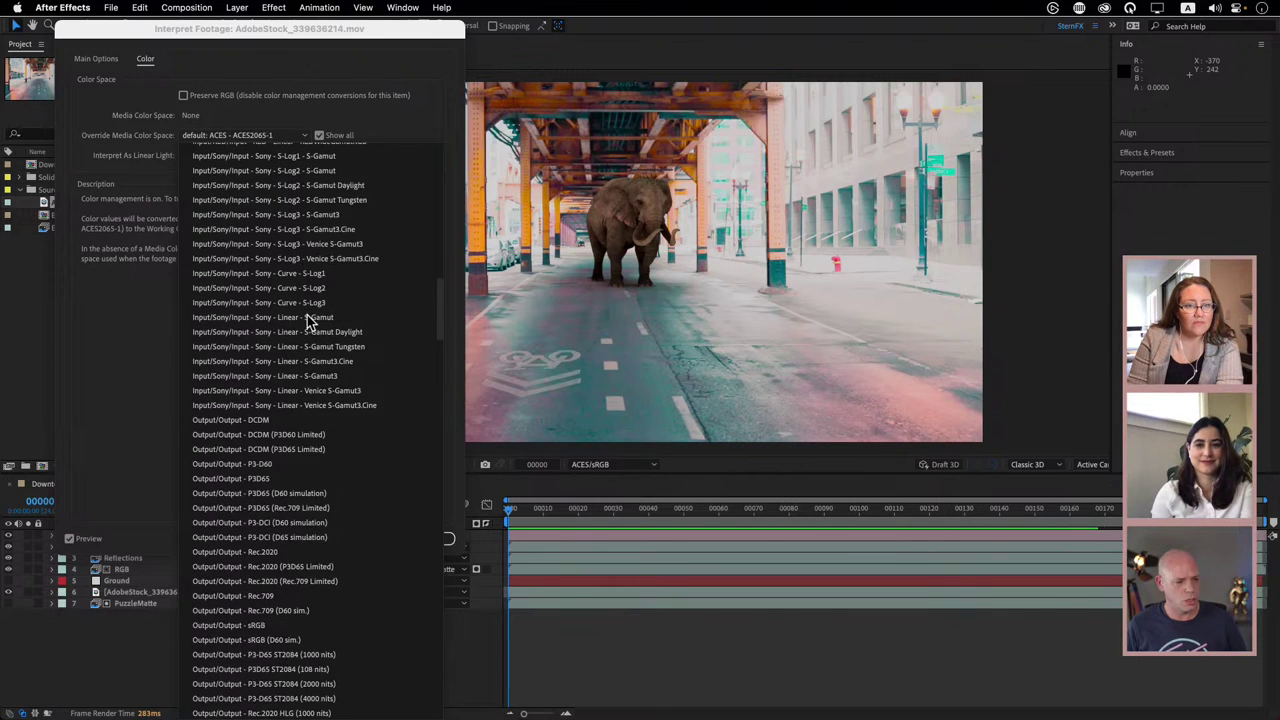
pyautogui.scroll(-3, 307, 315)
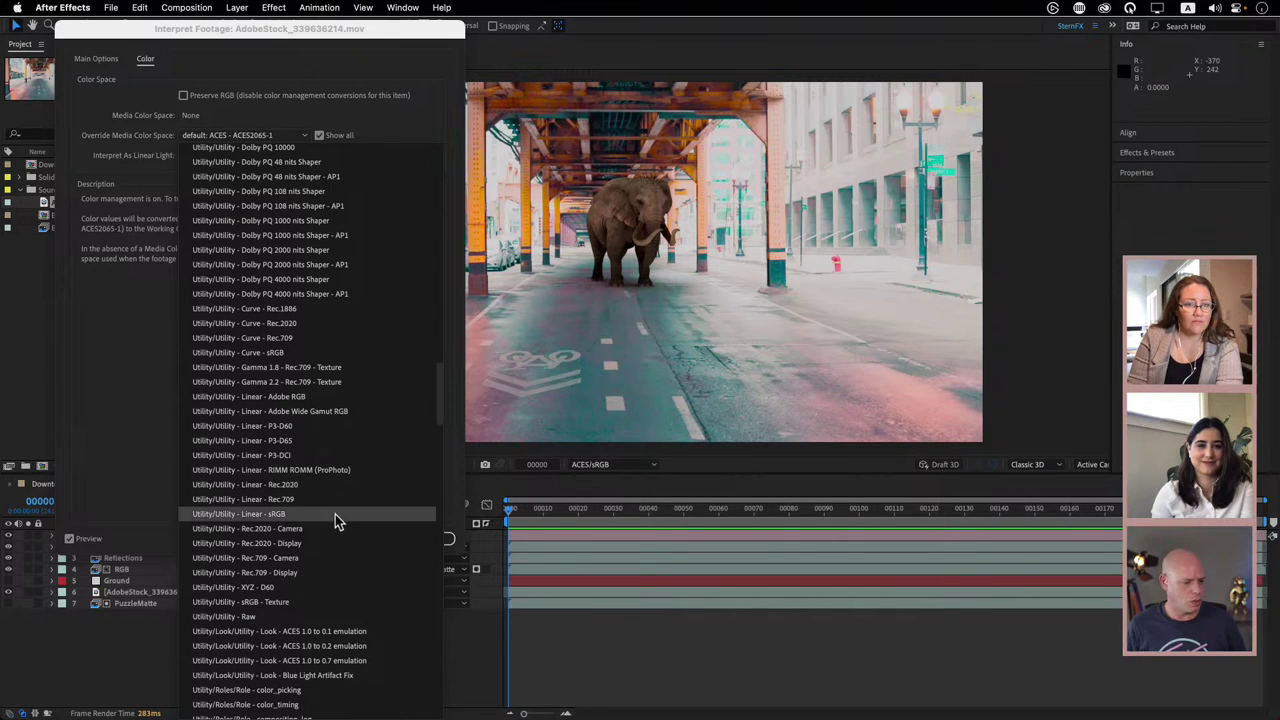
pyautogui.scroll(-1, 358, 543)
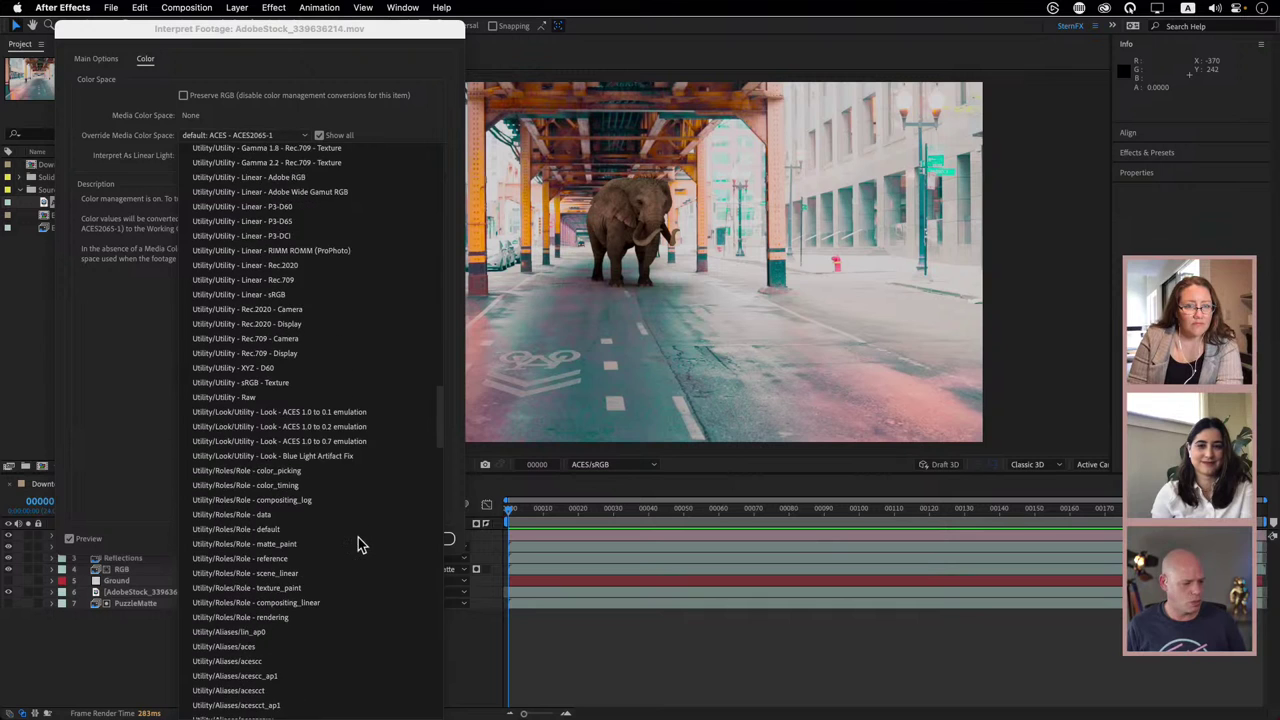
pyautogui.scroll(2, 358, 543)
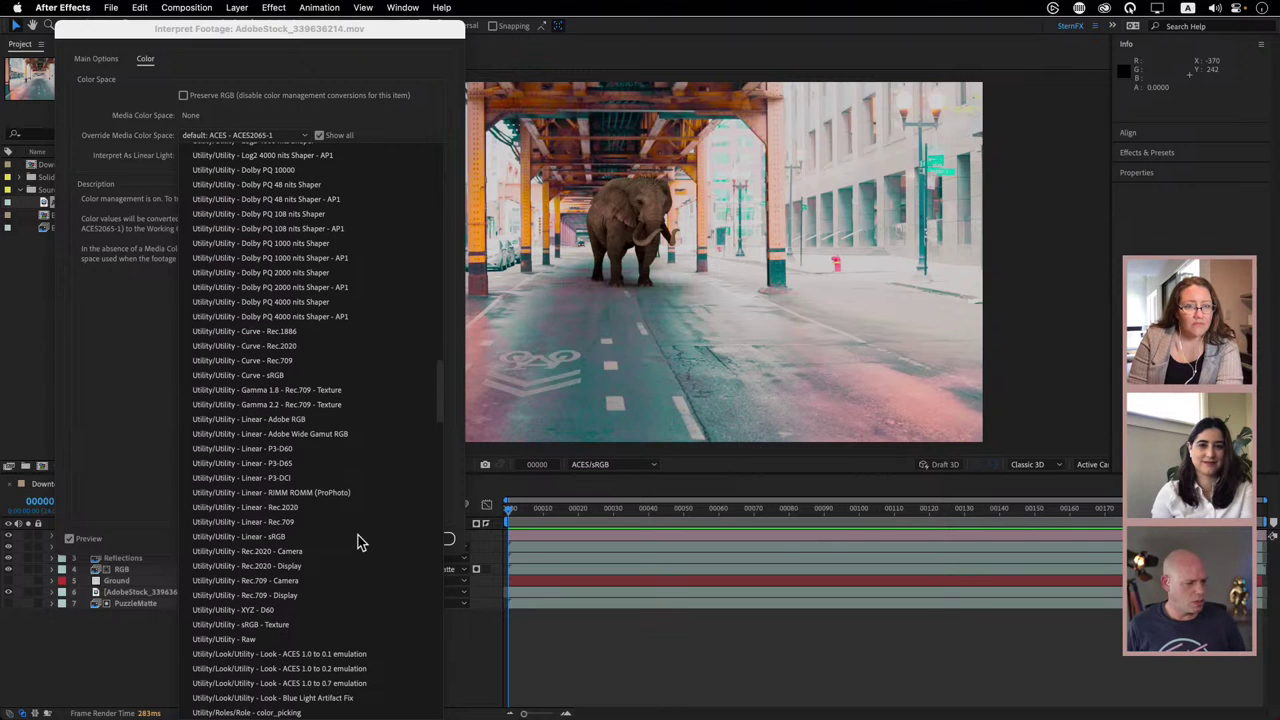
pyautogui.click(310, 364)
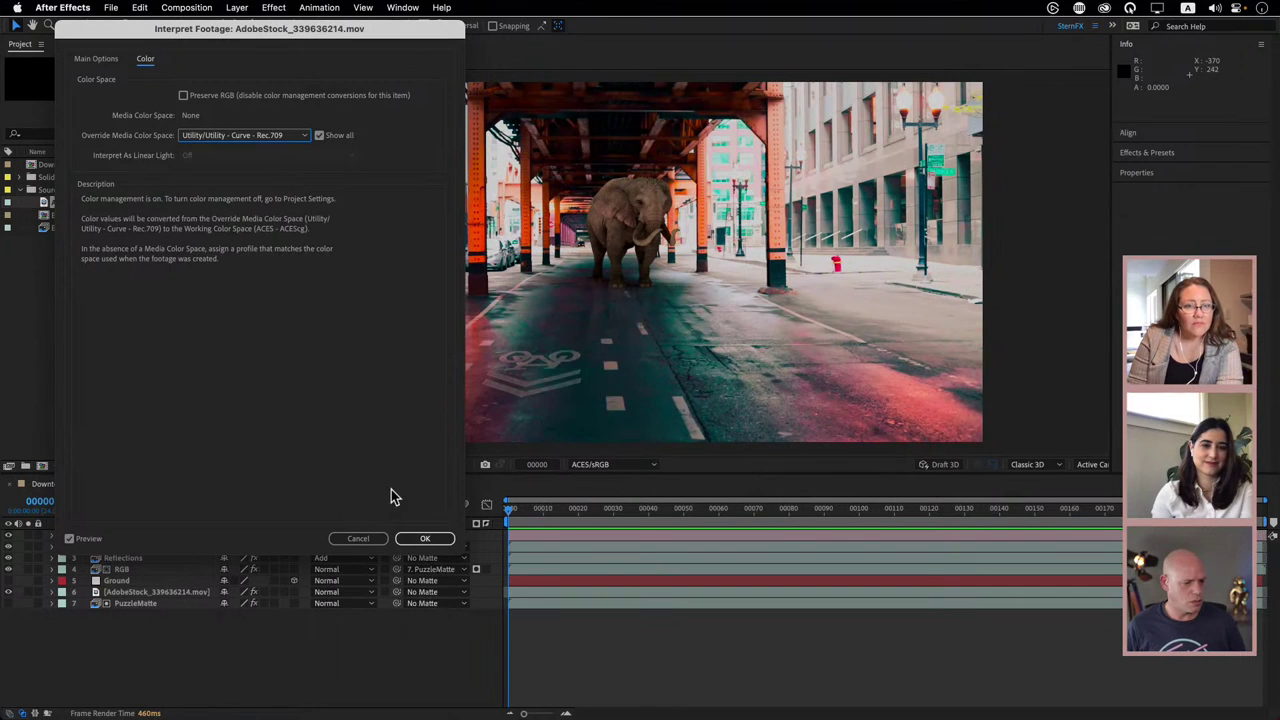
# - Set the footage's override media color space to Utility - Rec.709 - Camera
pyautogui.click(257, 135)
pyautogui.scroll(1, 337, 320)
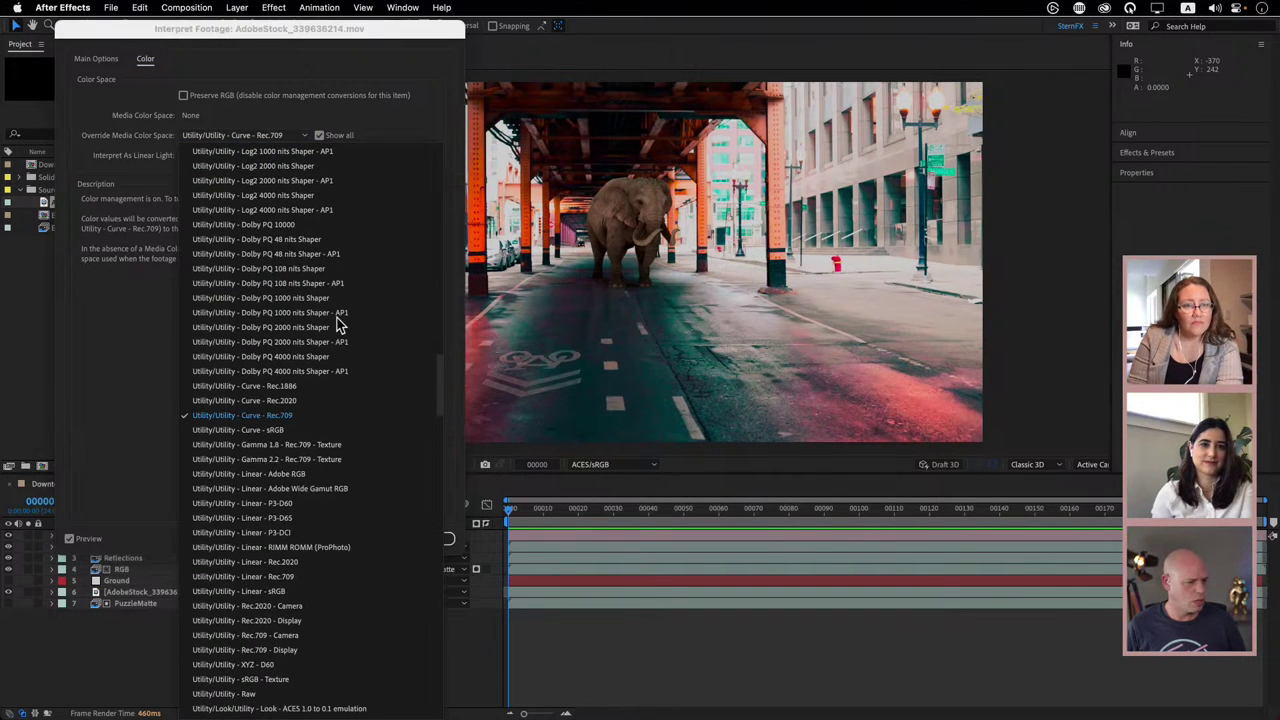
pyautogui.scroll(-5, 337, 323)
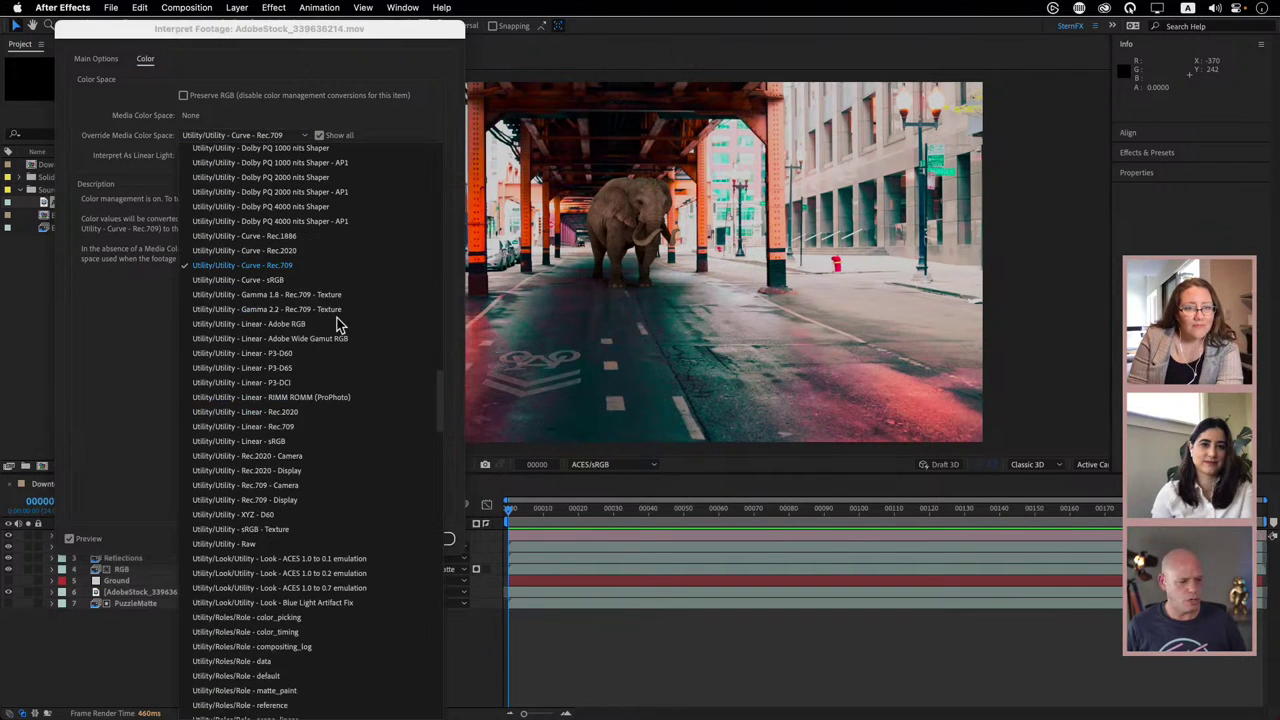
pyautogui.scroll(-10, 337, 323)
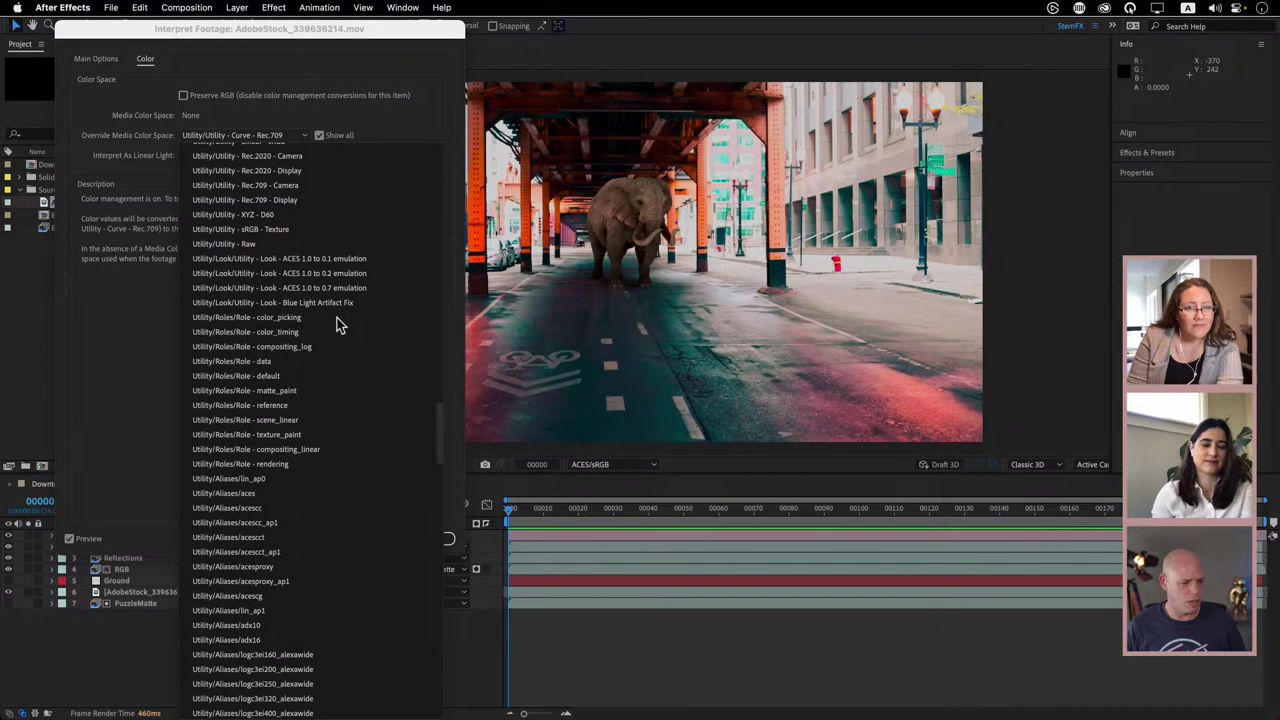
pyautogui.scroll(-1, 337, 323)
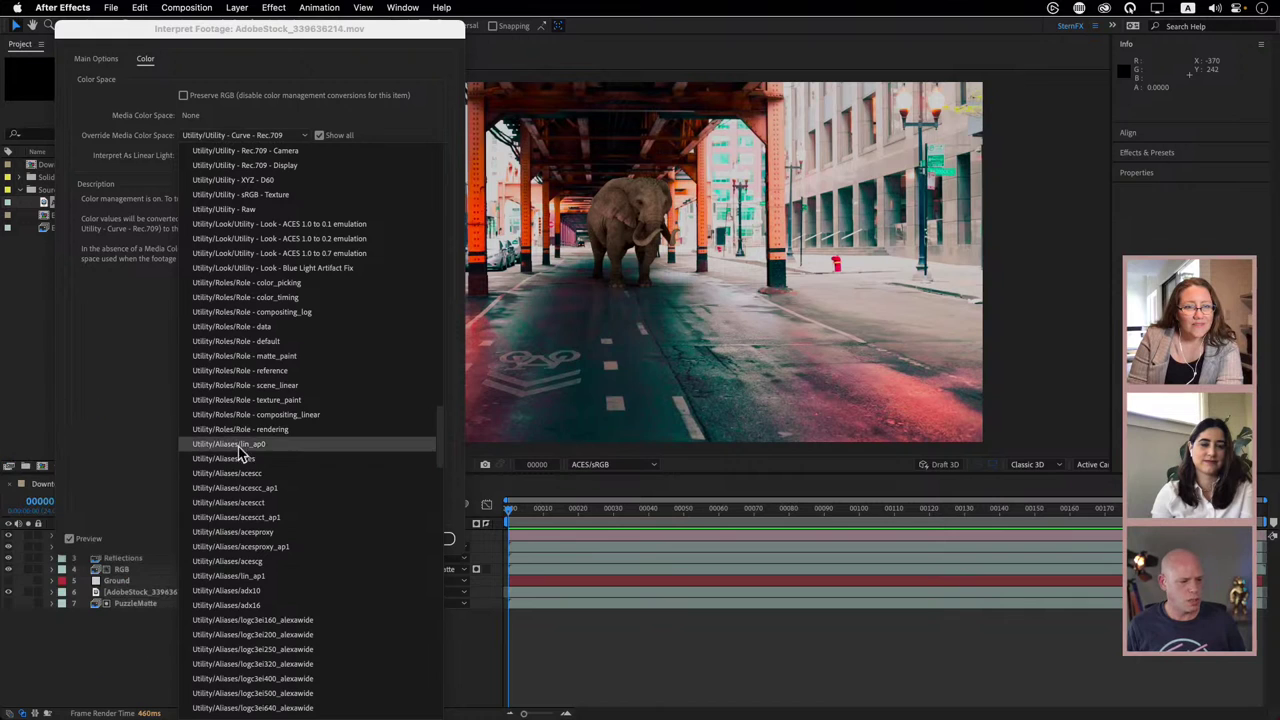
pyautogui.scroll(3, 256, 369)
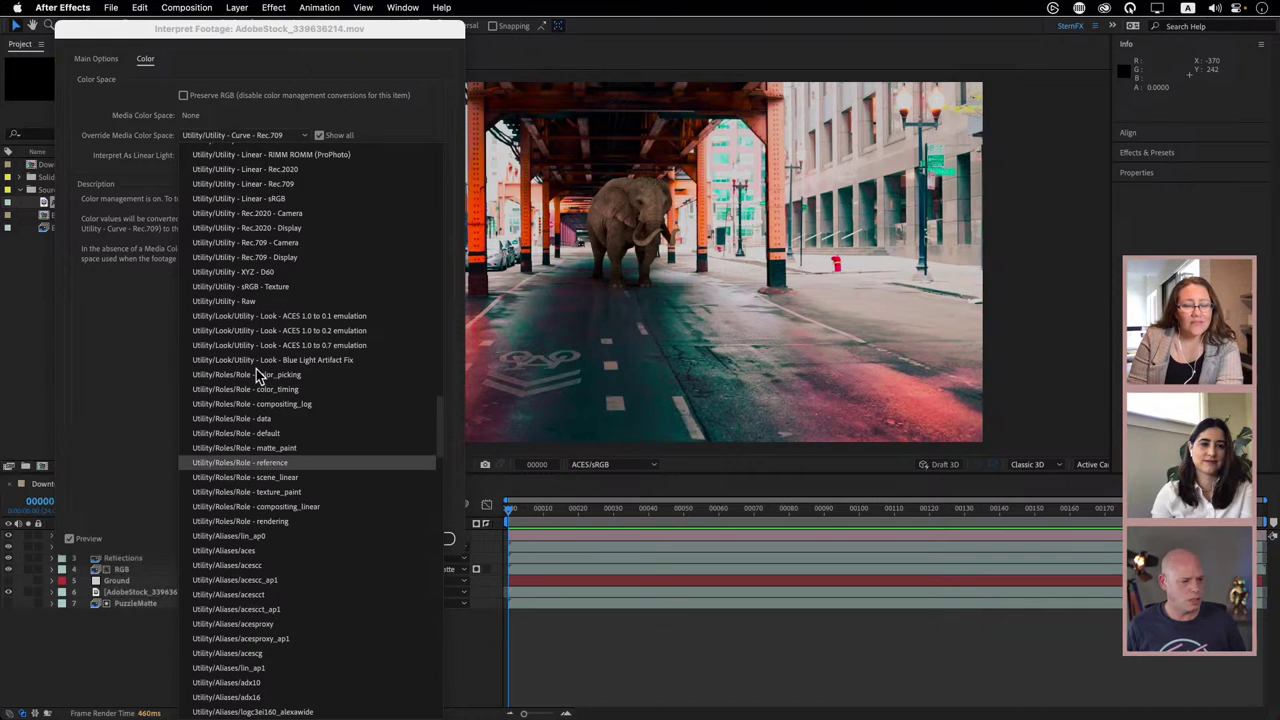
pyautogui.click(326, 245)
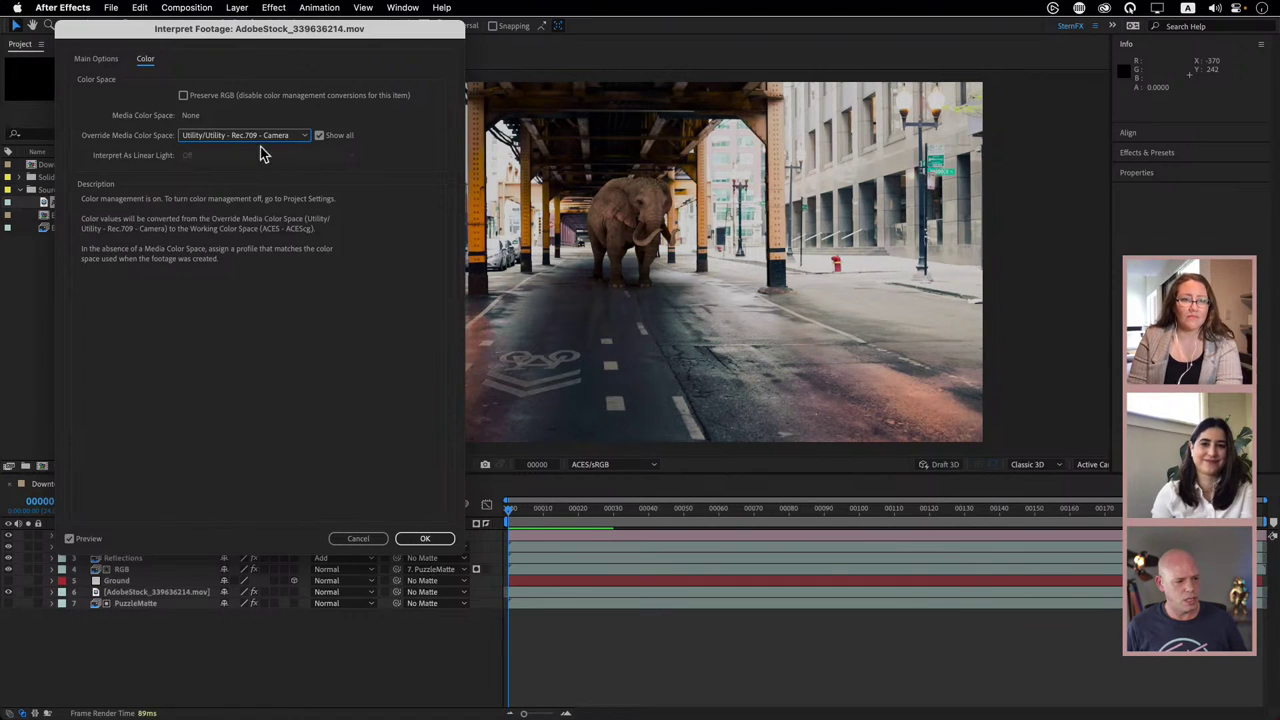
# - Try Utility - Rec.709 - Display as the override color space and return to Utility - Rec.709 - Camera for comparison
pyautogui.click(249, 135)
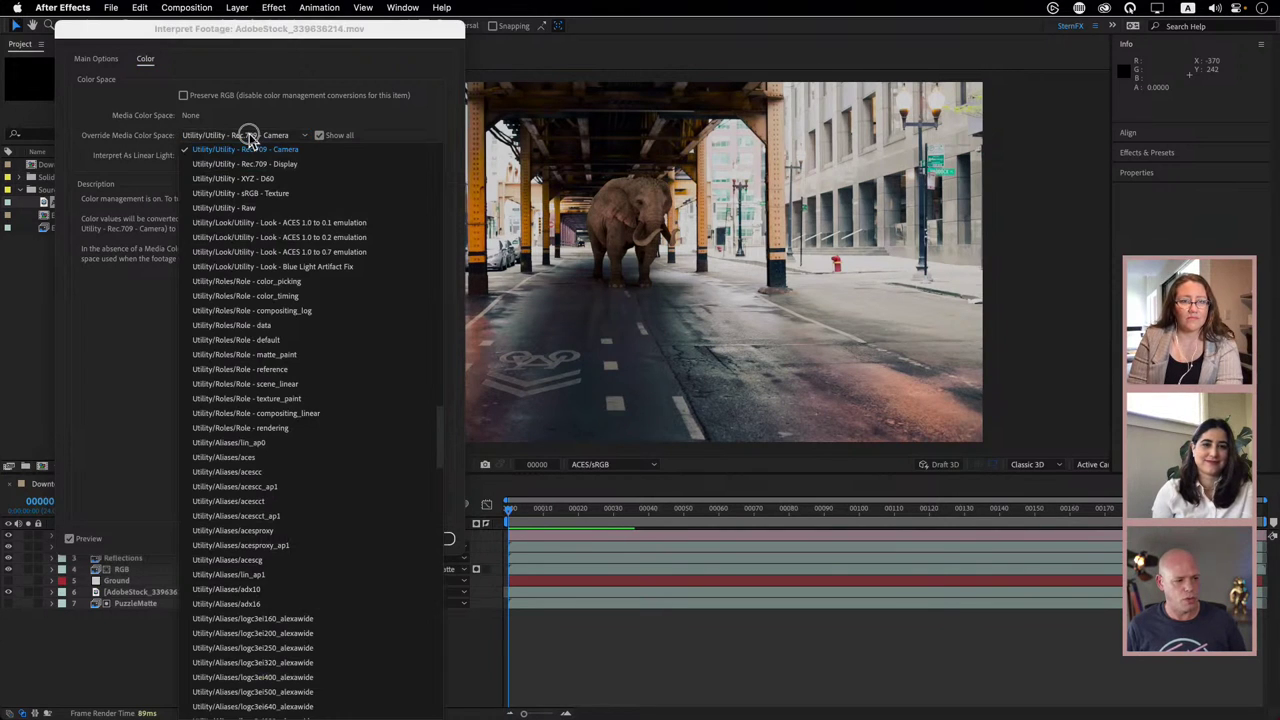
pyautogui.click(251, 163)
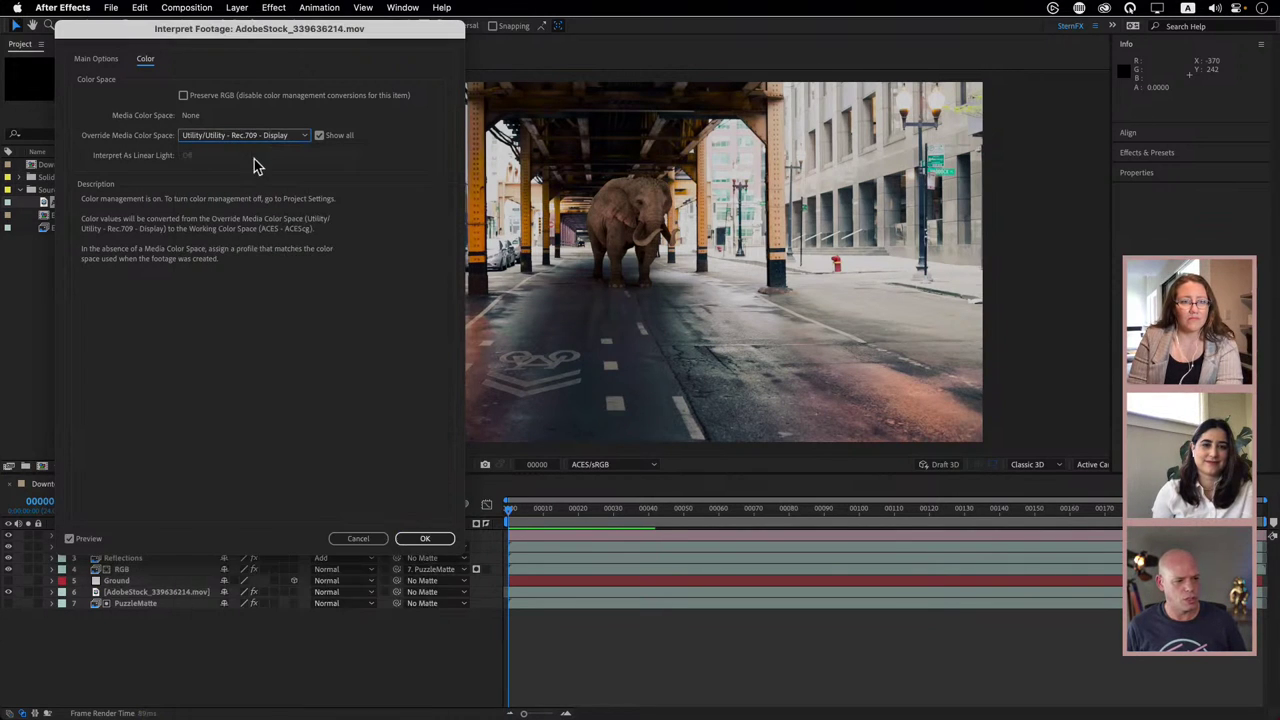
pyautogui.click(259, 135)
pyautogui.click(260, 135)
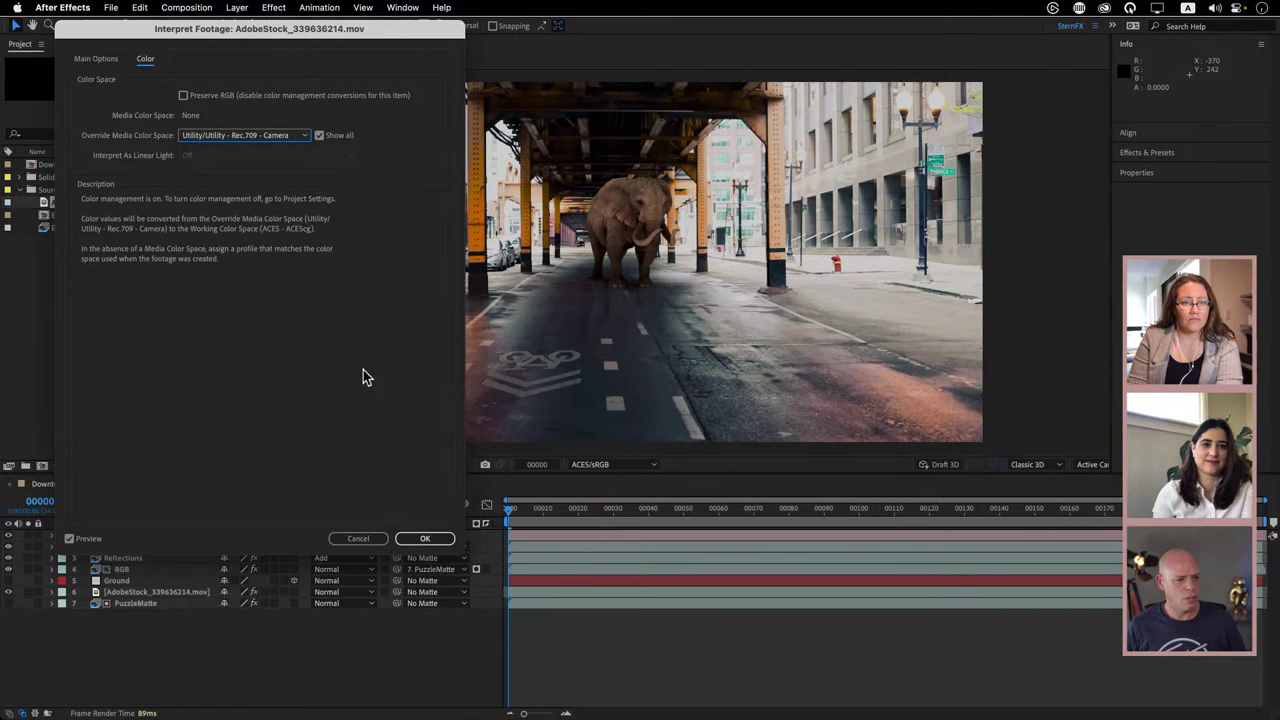
# - Apply the footage interpretation and preview the playback of the Downtown Chicago composition briefly
pyautogui.click(425, 538)
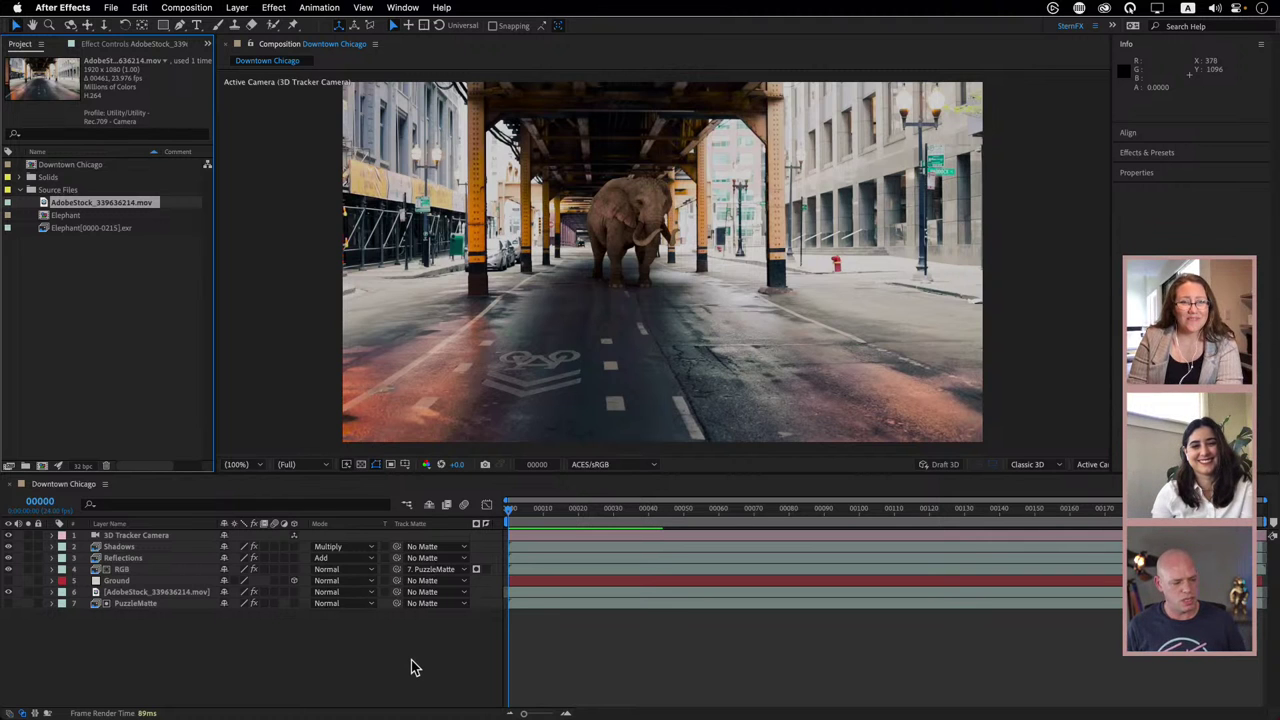
pyautogui.press('space')
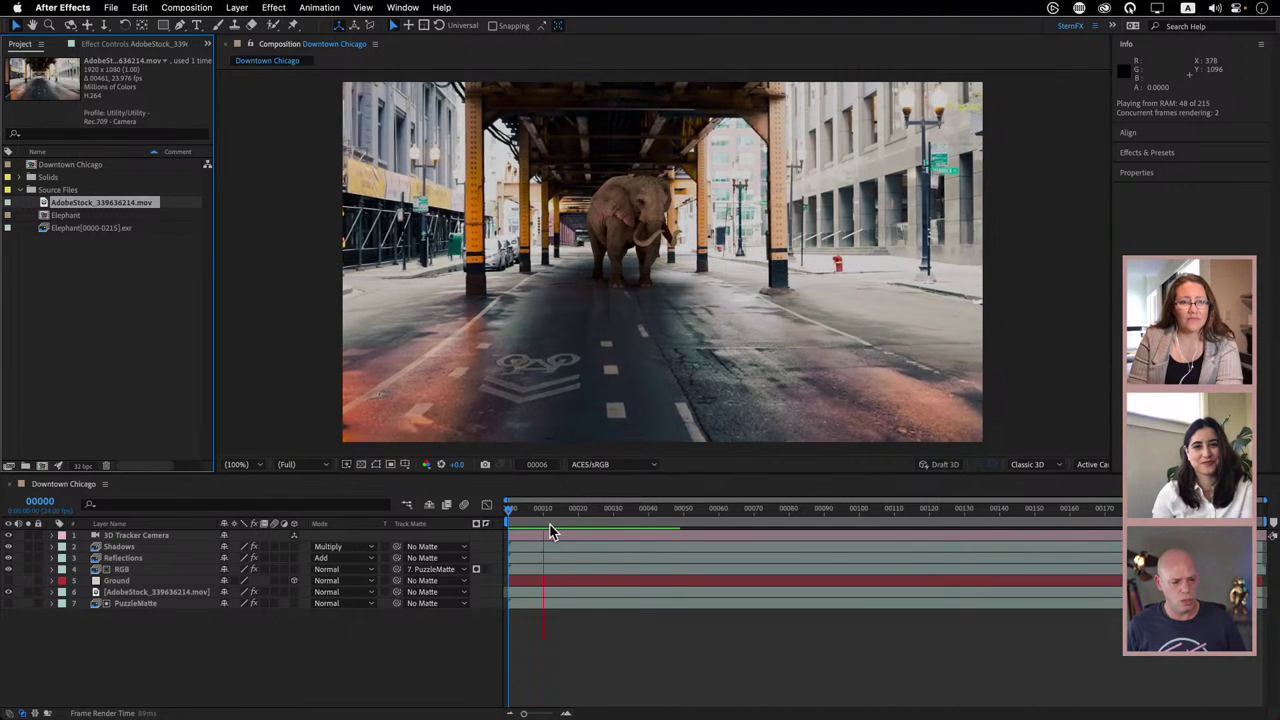
pyautogui.press('space')
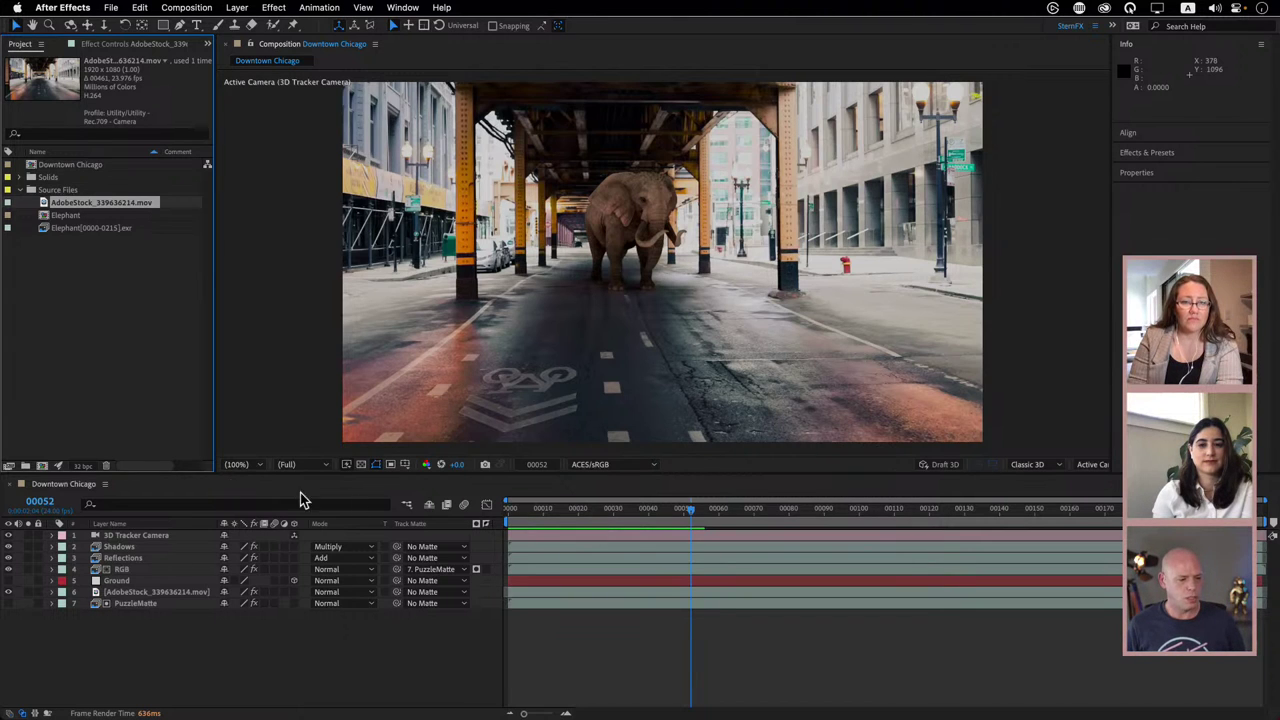
# - Add Downtown Chicago to the render queue with the High Quality output module and expand the module's details
pyautogui.click(185, 495)
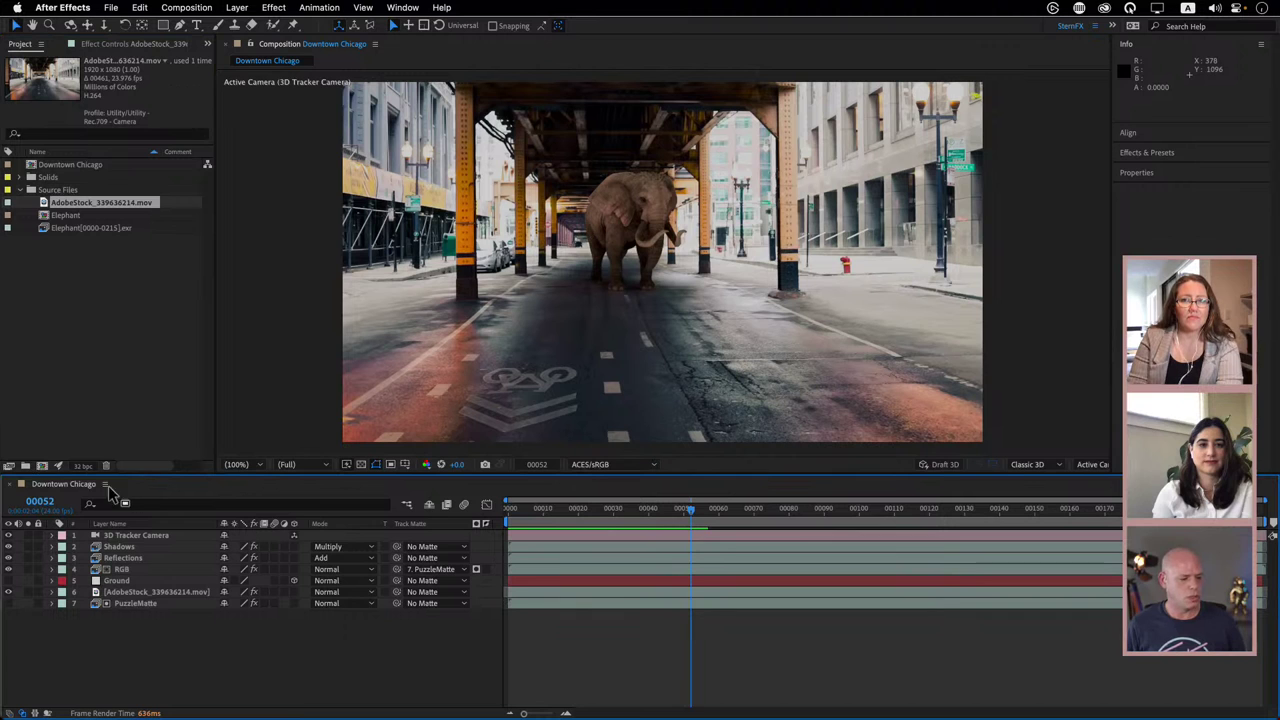
pyautogui.click(186, 7)
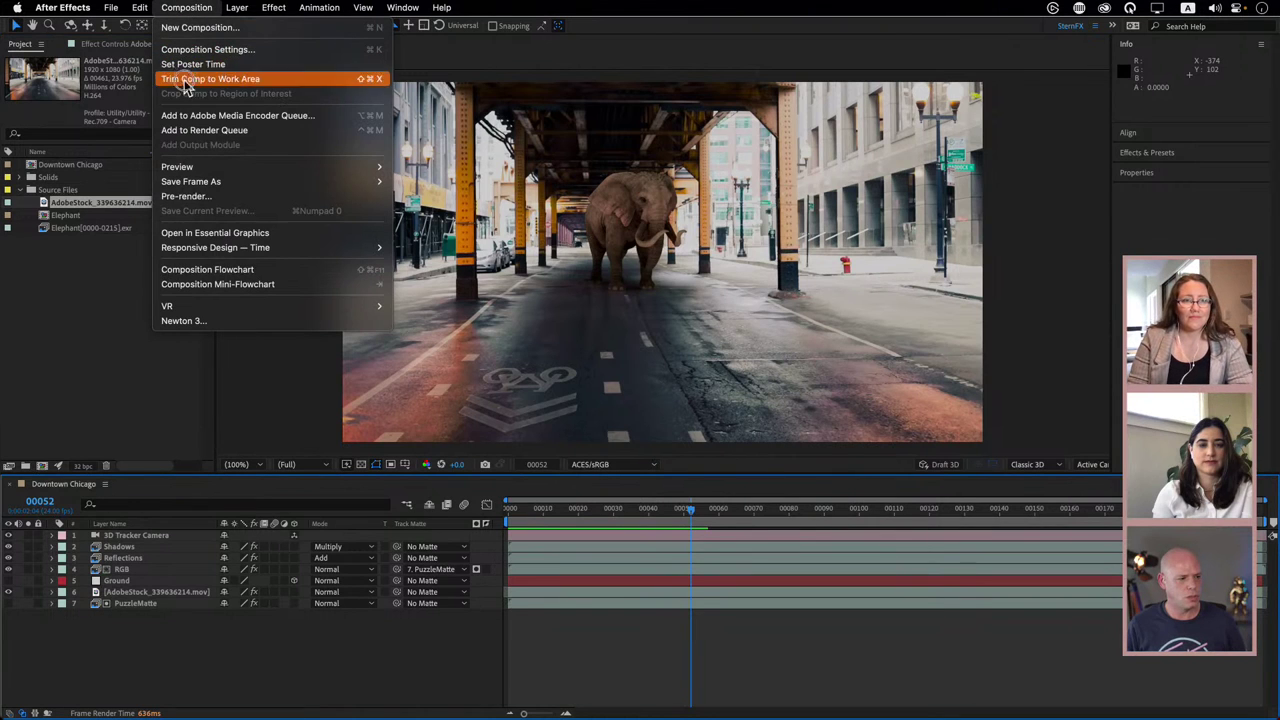
pyautogui.click(190, 131)
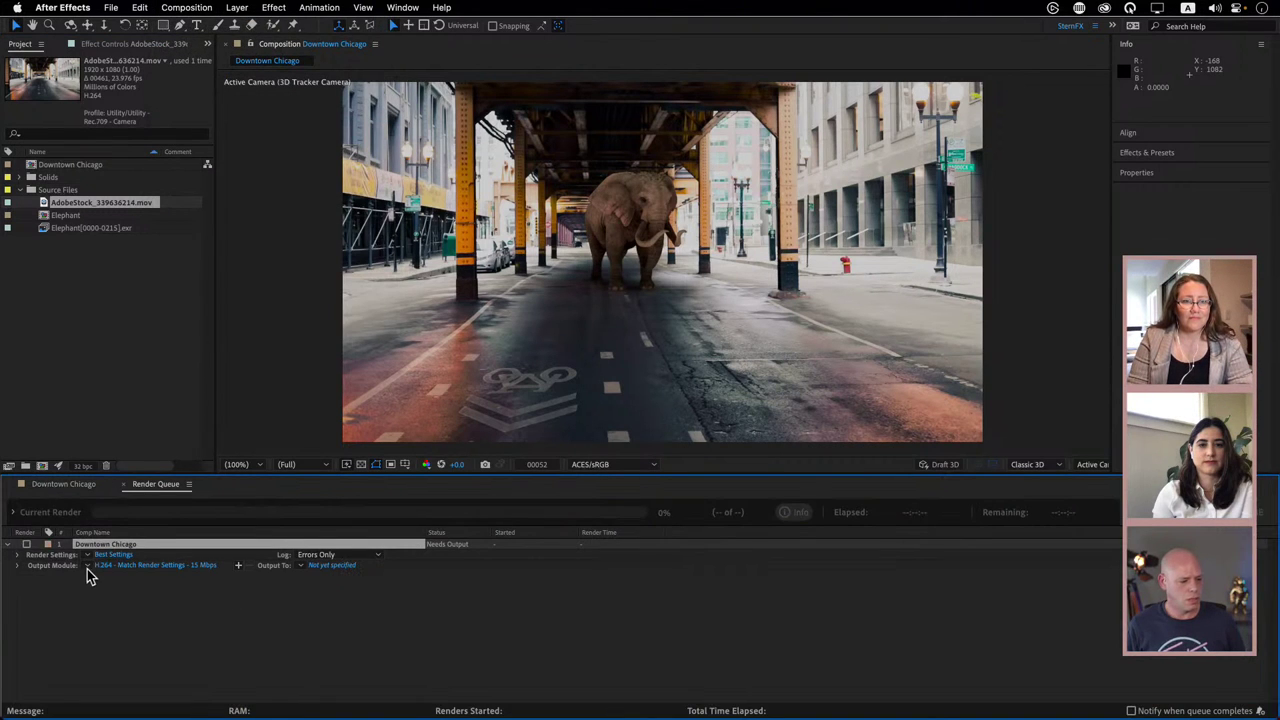
pyautogui.click(87, 567)
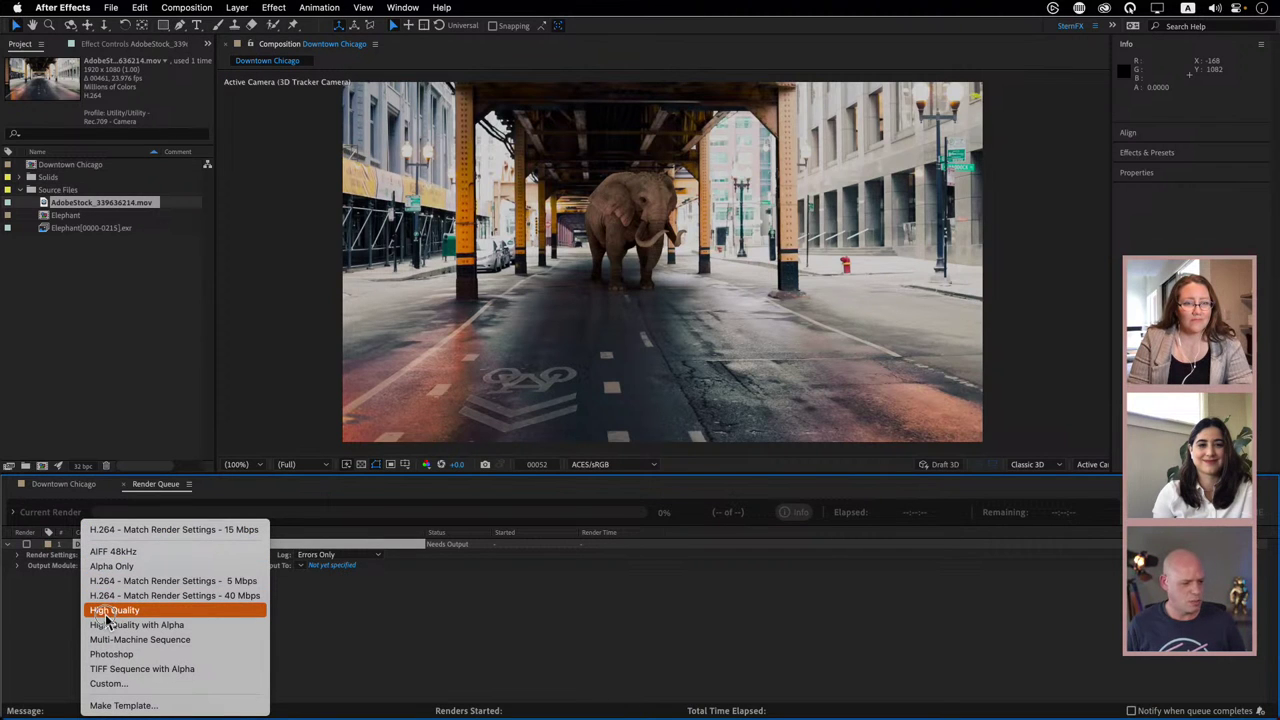
pyautogui.click(106, 612)
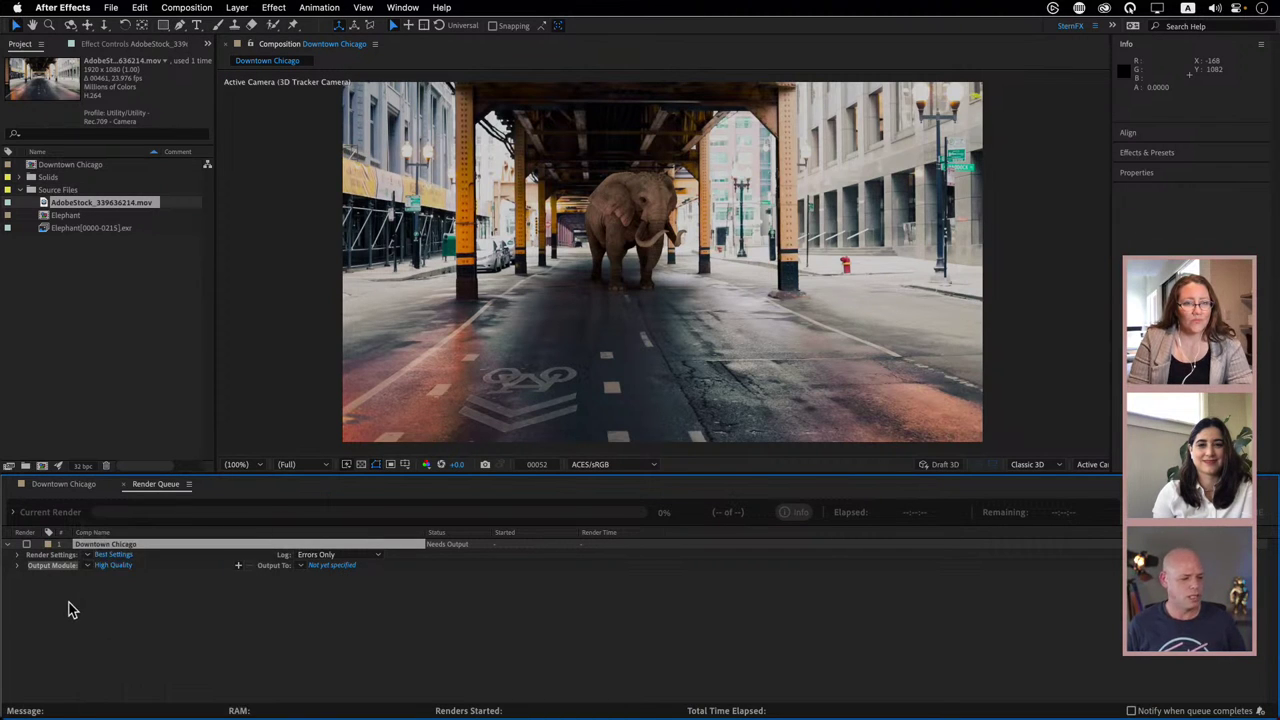
pyautogui.click(17, 566)
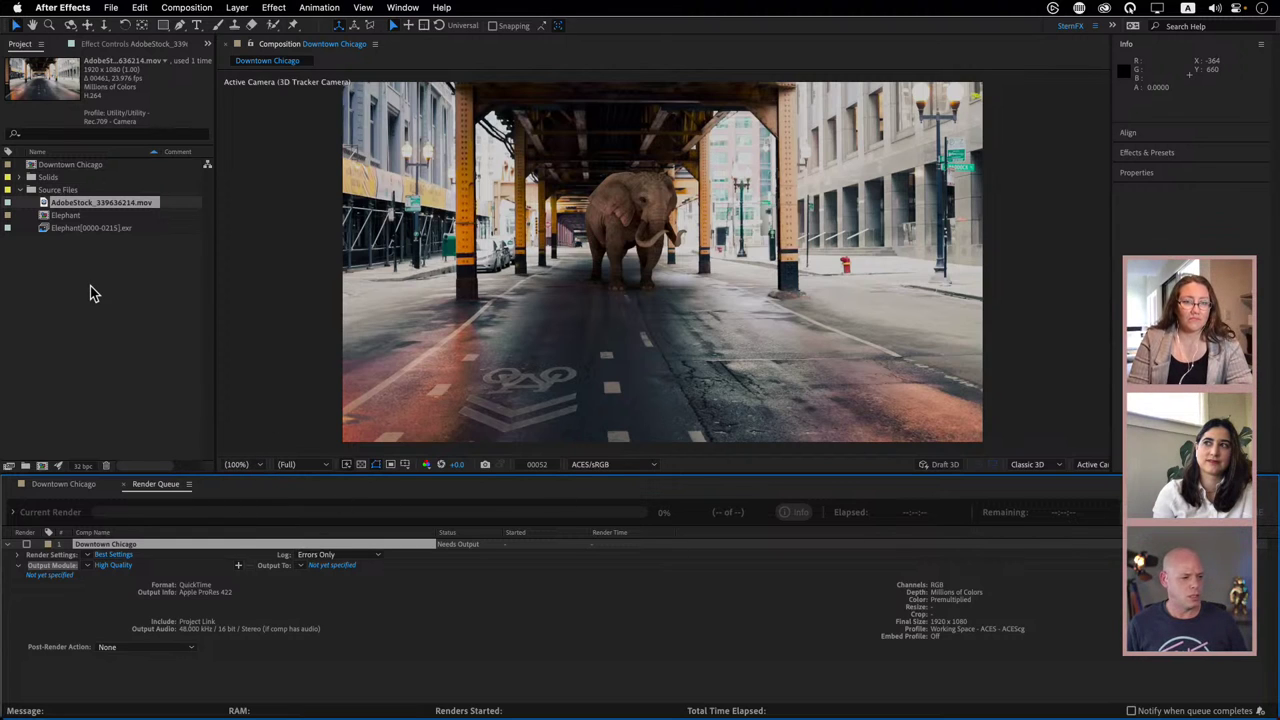
# - Return to the Downtown Chicago timeline, move to frame 00000 and play back the composite to review it
pyautogui.click(64, 484)
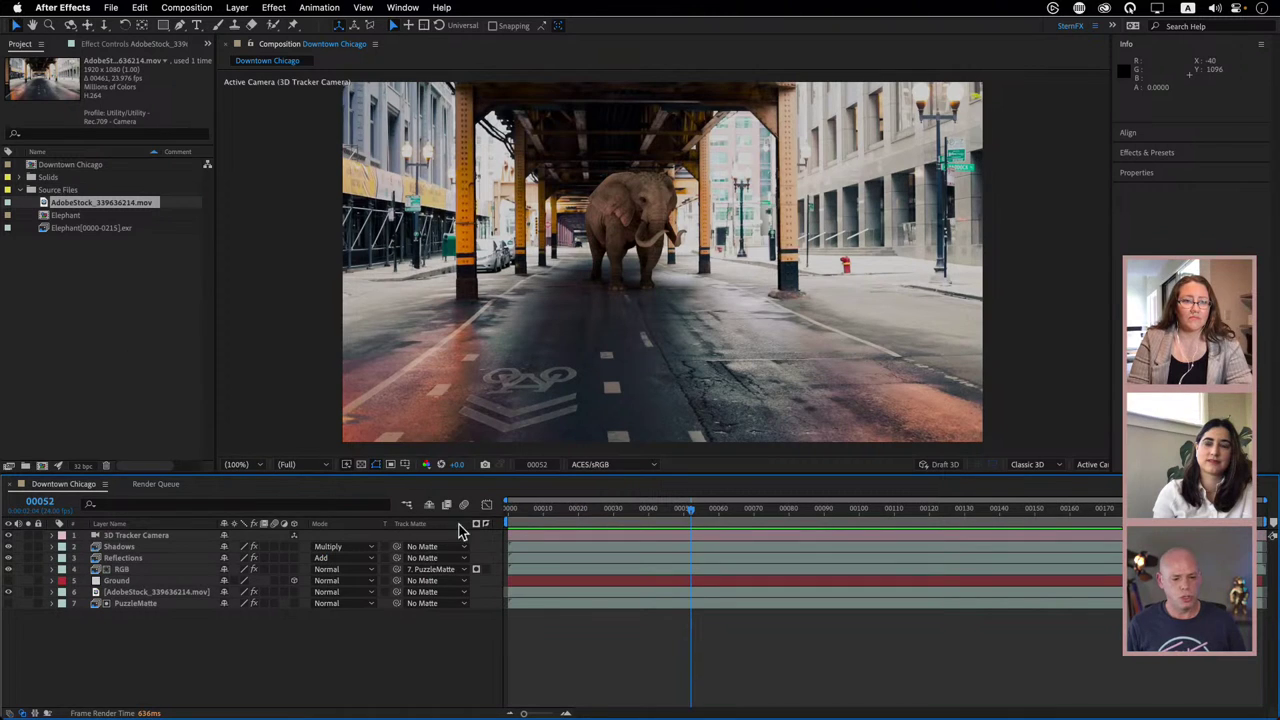
pyautogui.moveTo(672, 510); pyautogui.dragTo(510, 530)
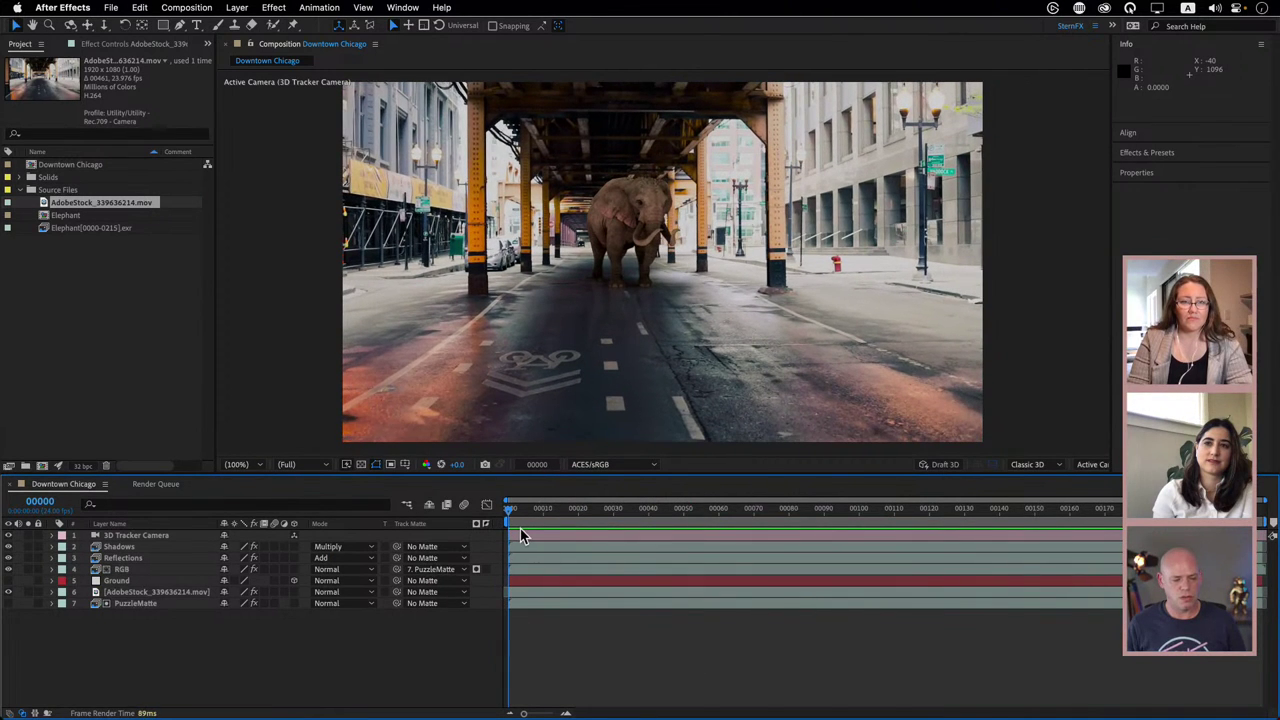
pyautogui.press('space')
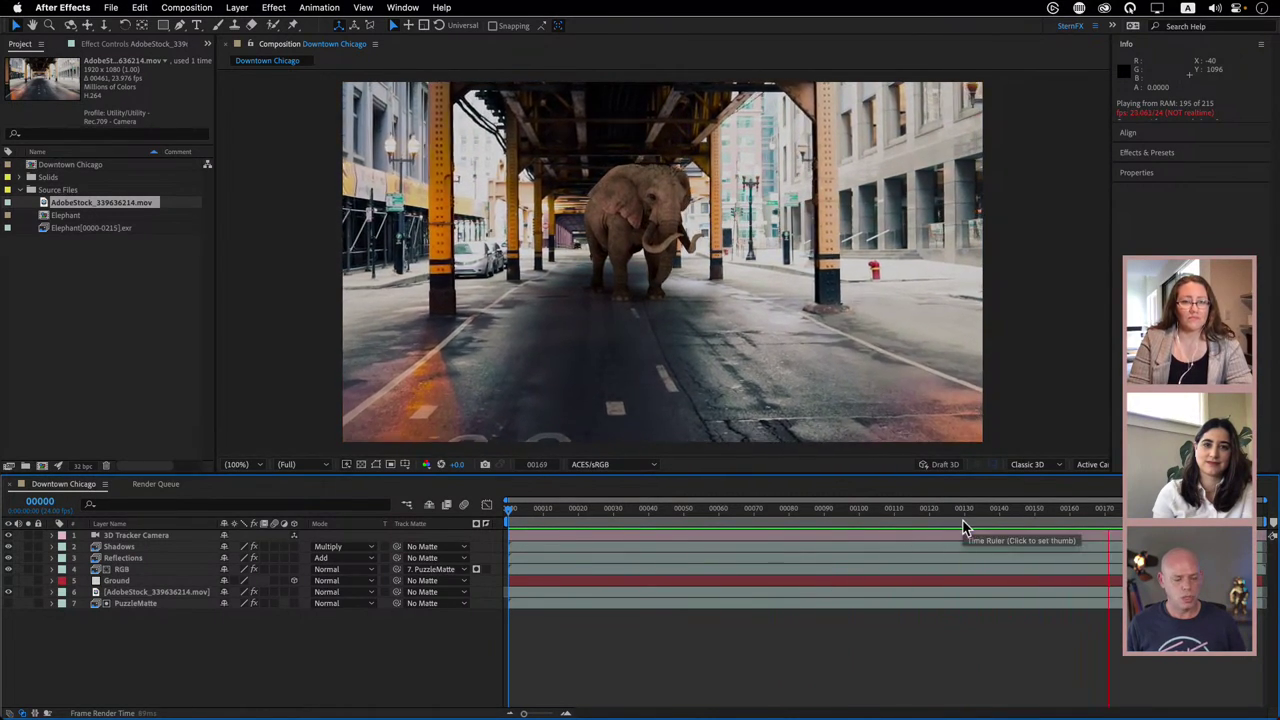
pyautogui.press('space')
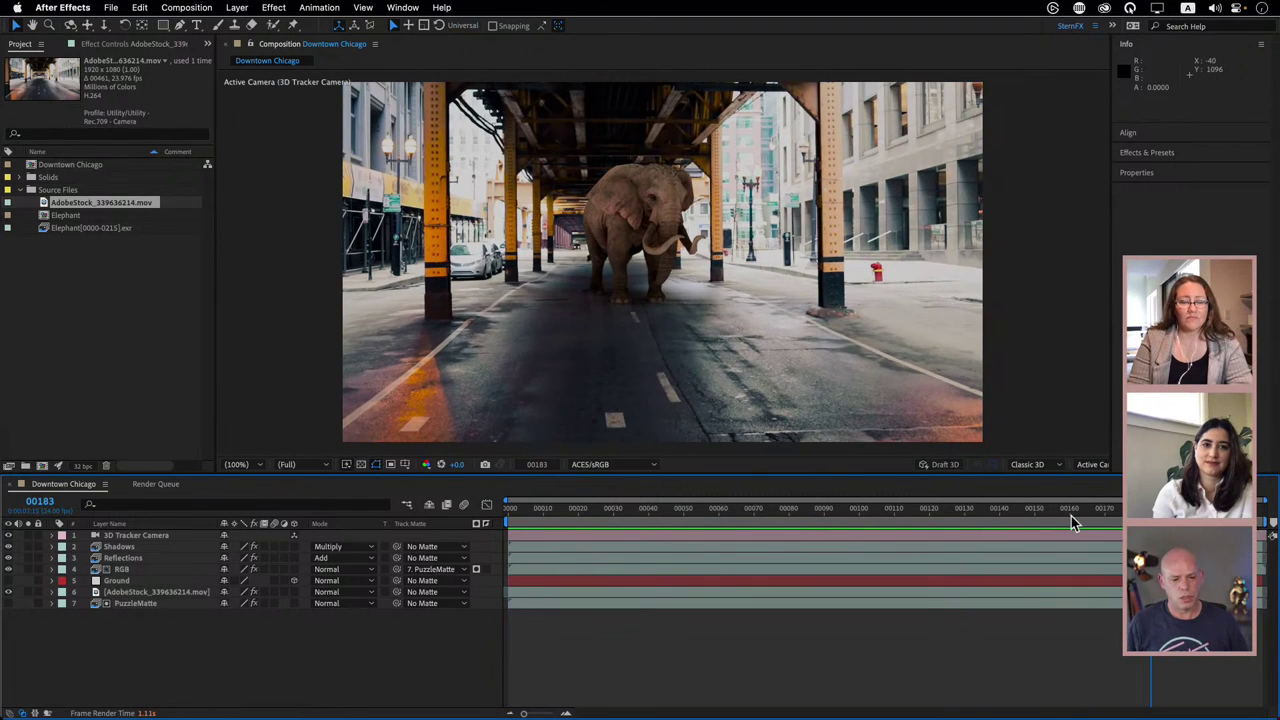
pyautogui.press('space')
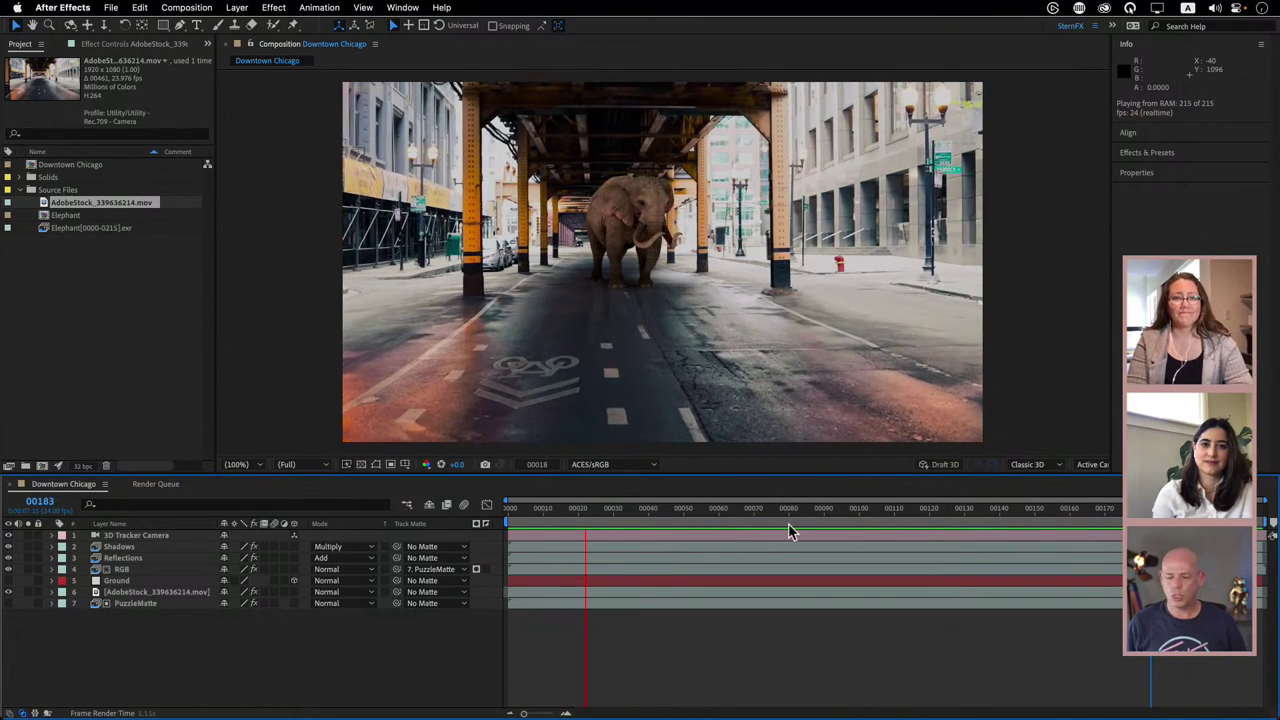
pyautogui.press('space')
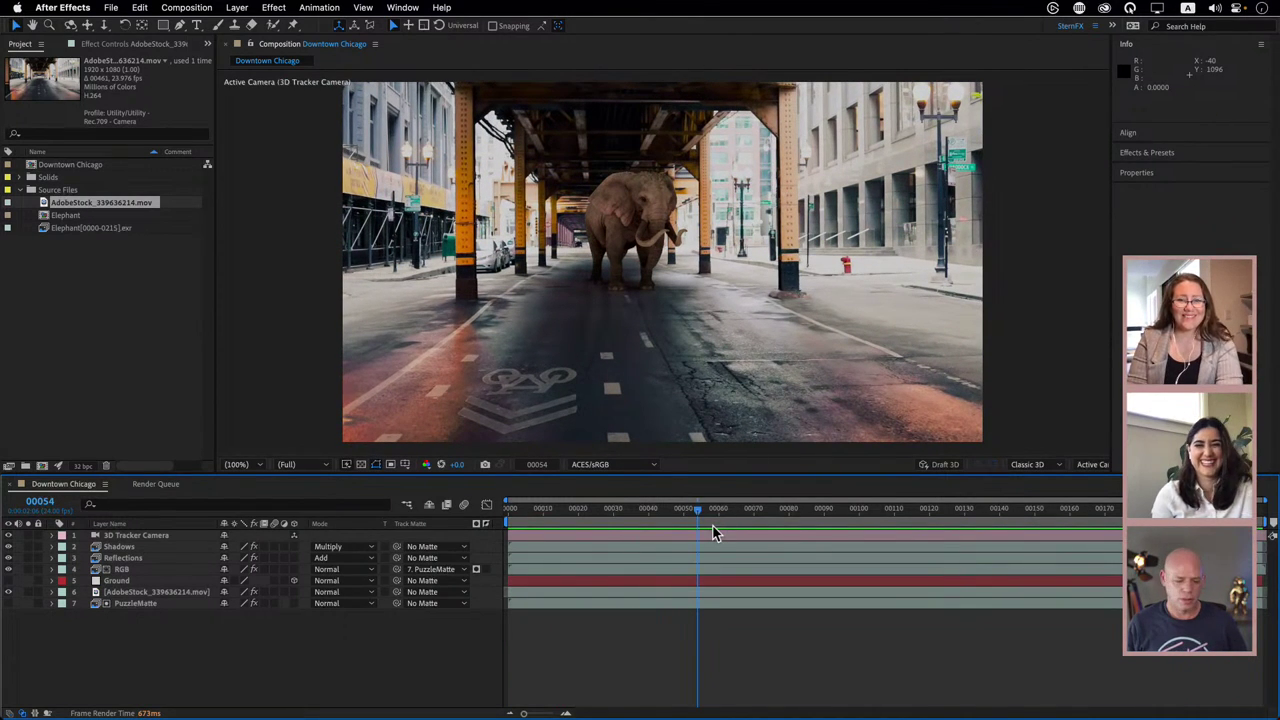
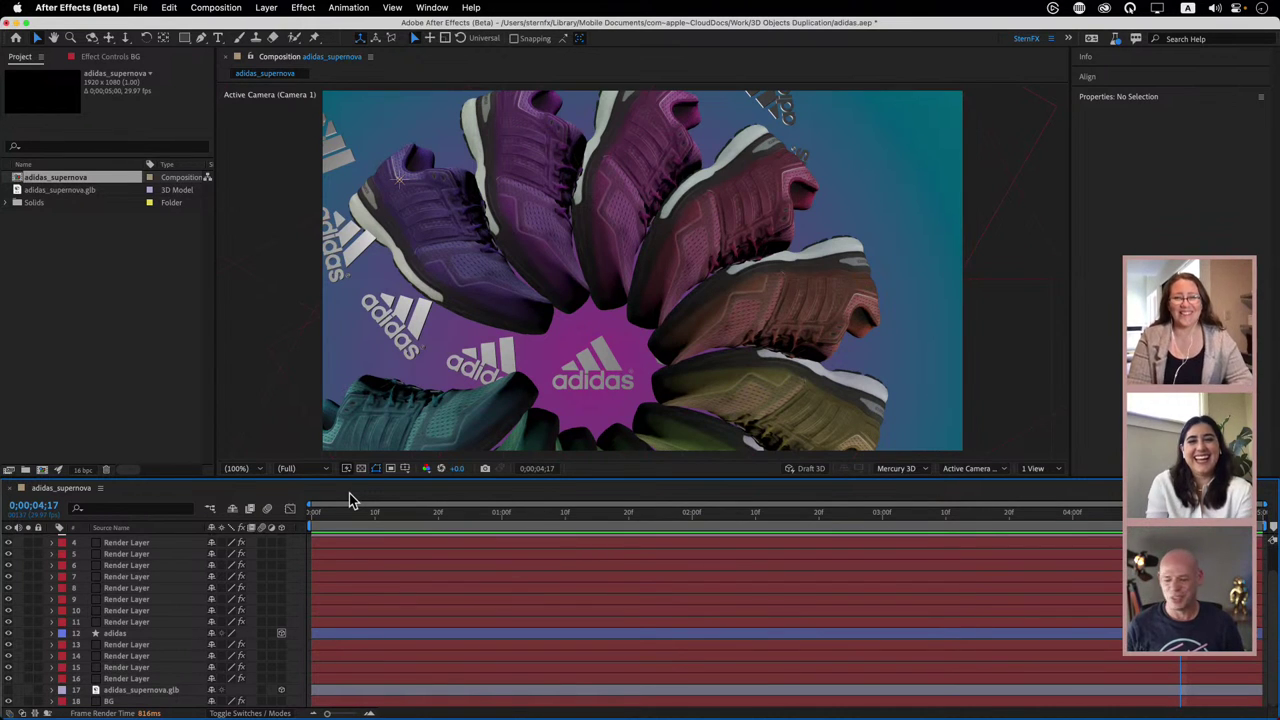
# - Move the current time in the adidas_supernova composition to 0;00;04;29 to view its final frame
pyautogui.click(1262, 514)
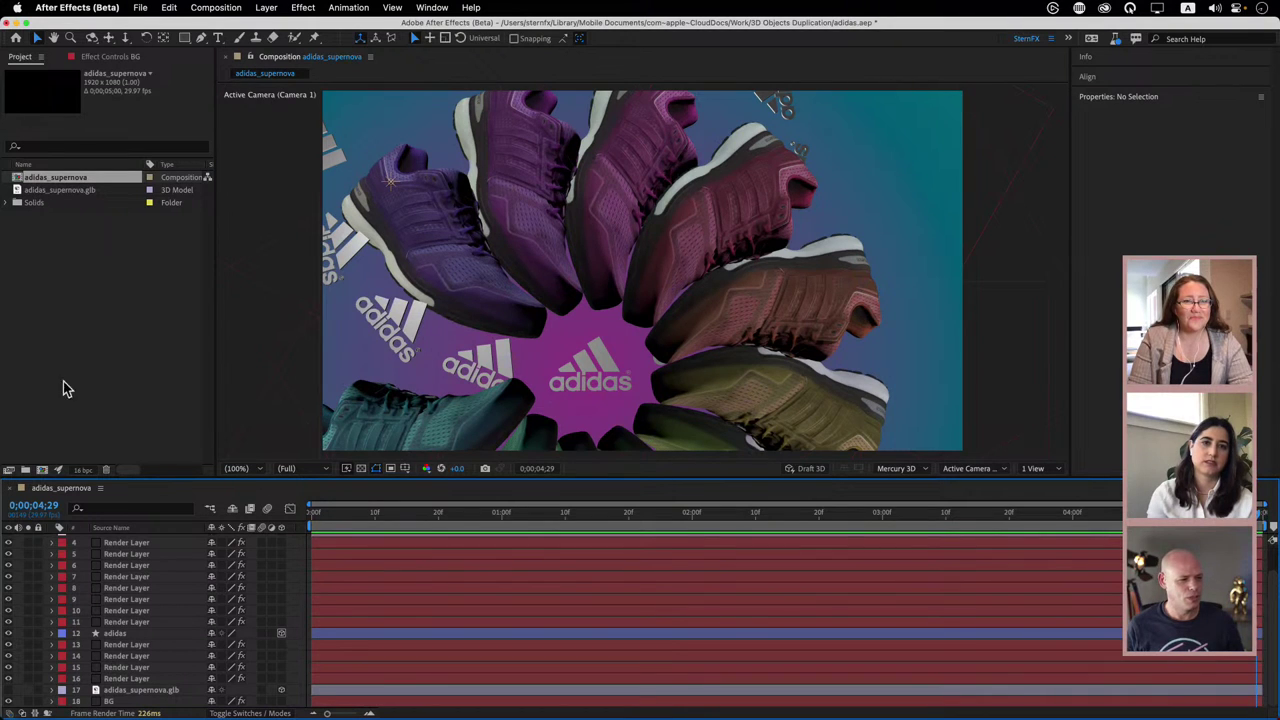
# - Create a new 1920x1080, 25 fps, 8-second composition named Comp 1 and add the adidas_supernova.glb model to it
pyautogui.click(42, 470)
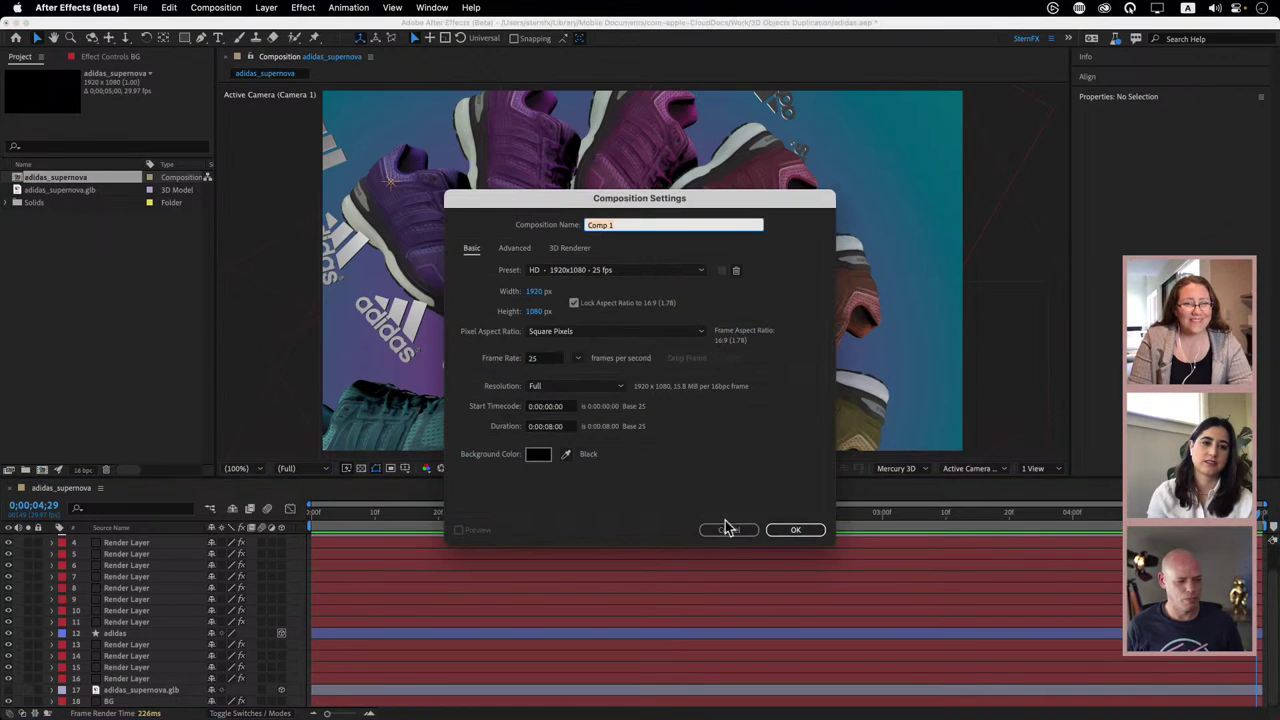
pyautogui.click(795, 530)
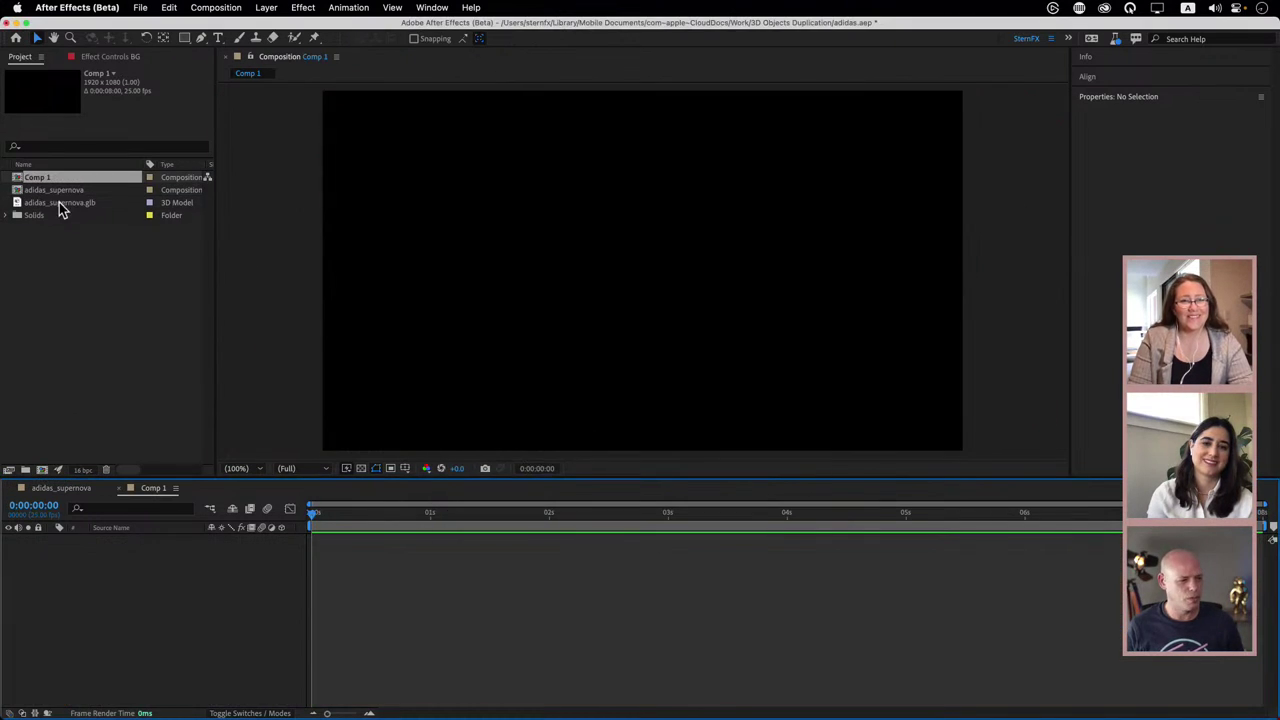
pyautogui.moveTo(57, 204); pyautogui.dragTo(100, 585)
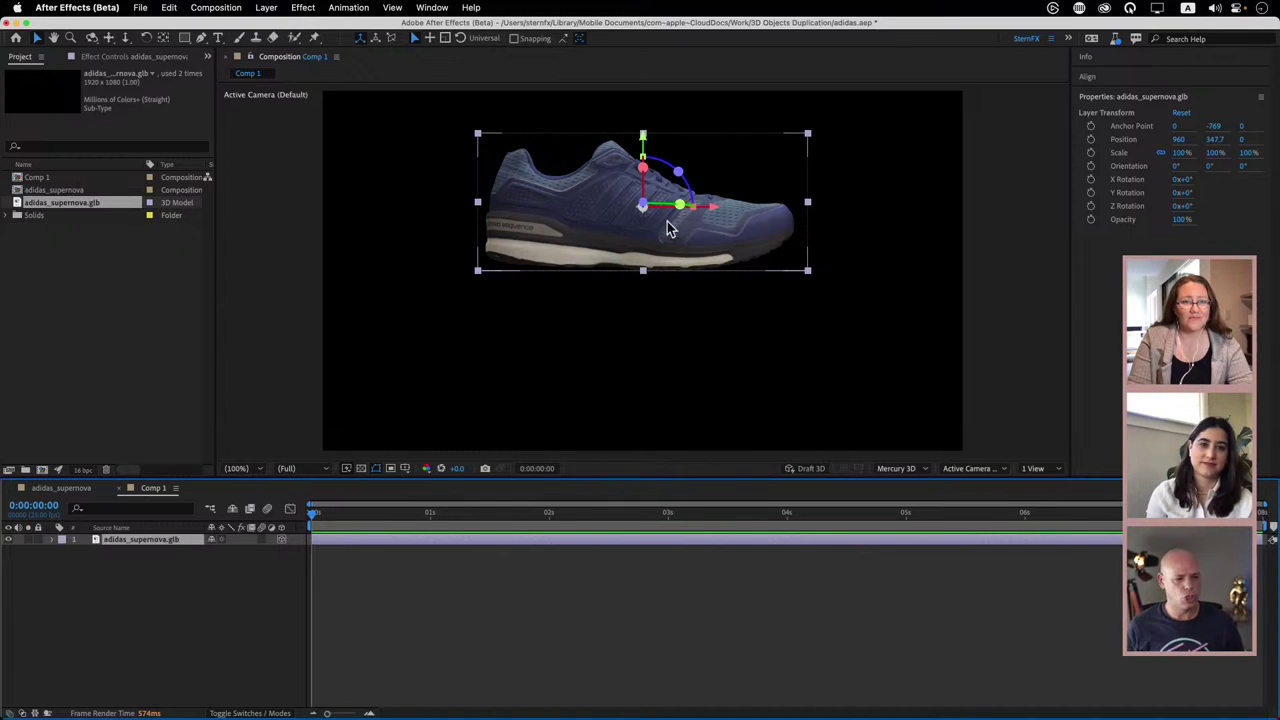
# - Try rotating the shoe model freely around its axes, and reset its orientation to 0°, 0°, 0°
pyautogui.moveTo(686, 208)
pyautogui.mouseDown()
pyautogui.moveTo(575, 210)
pyautogui.moveTo(690, 212)
pyautogui.moveTo(677, 221)
pyautogui.mouseUp()
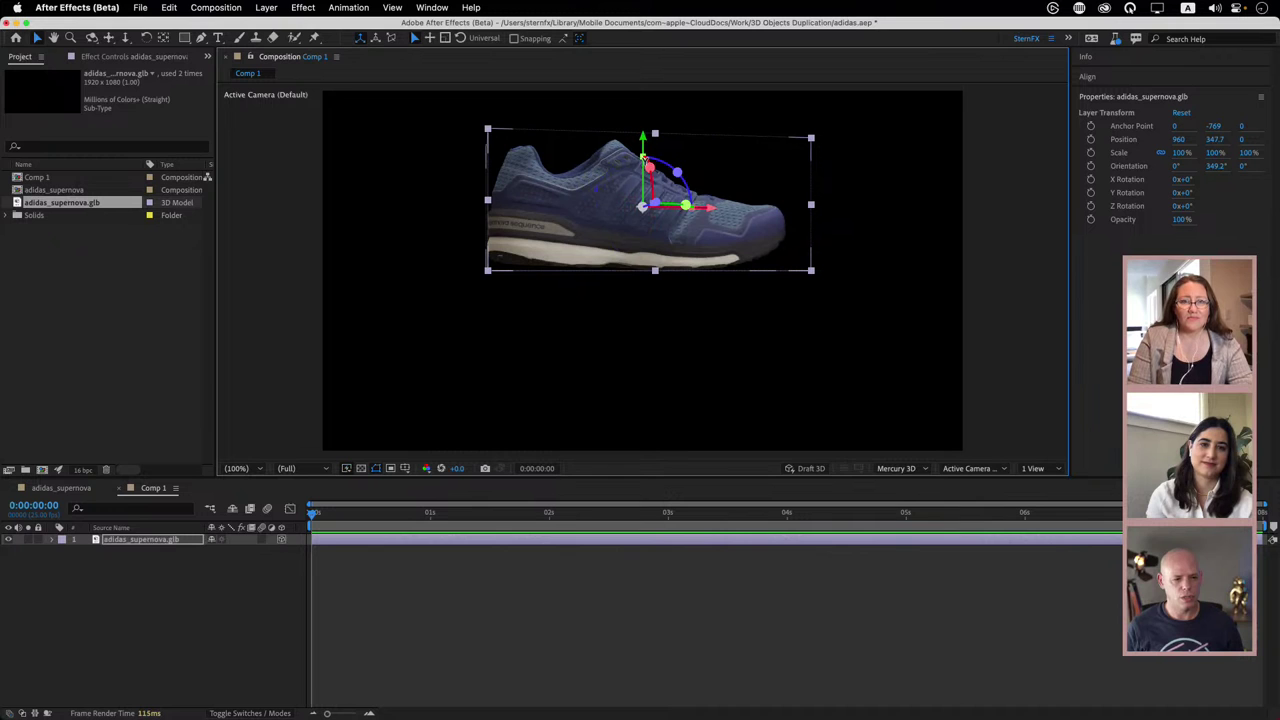
pyautogui.moveTo(643, 157); pyautogui.dragTo(893, 8)
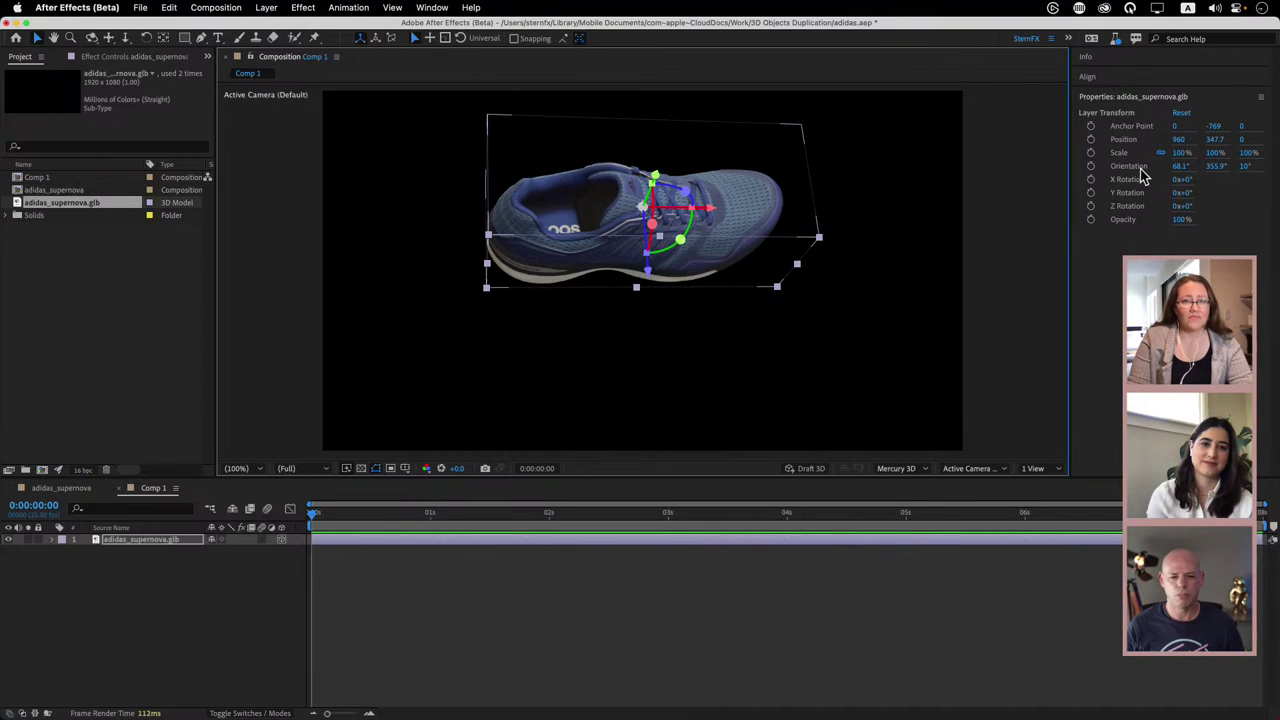
pyautogui.click(1181, 166)
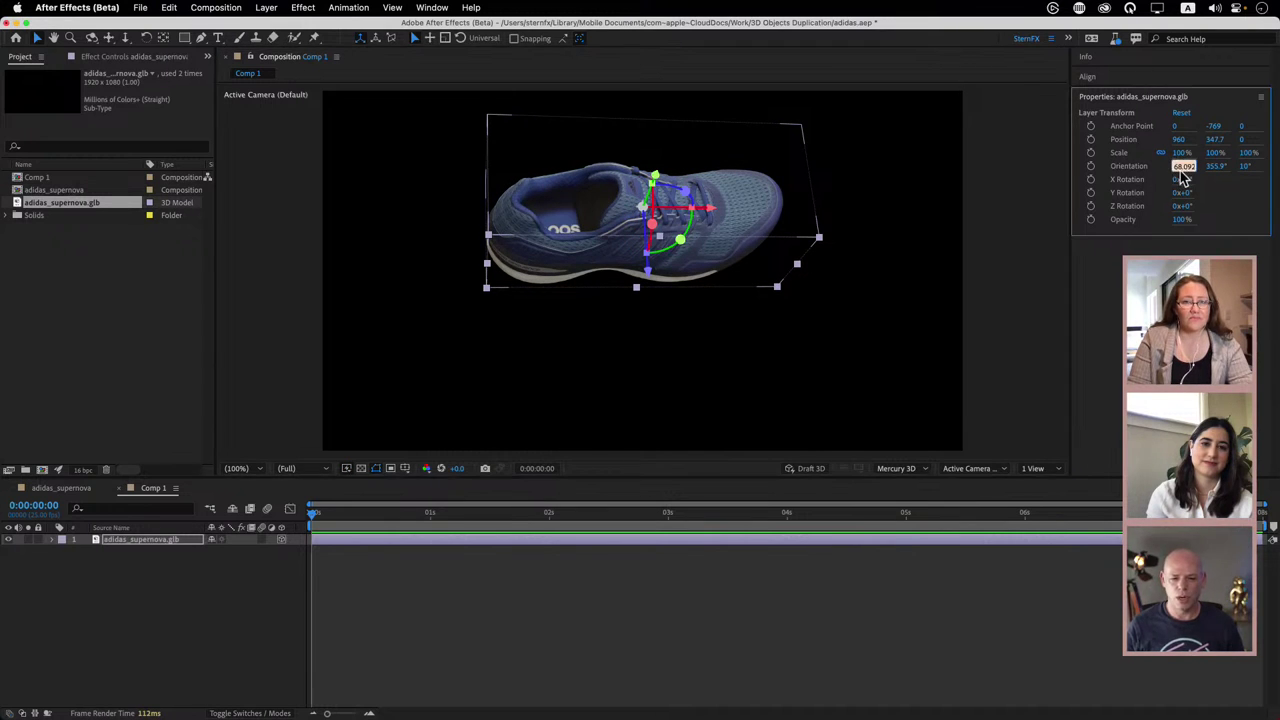
pyautogui.write('0')
pyautogui.press('Tab')
pyautogui.write('0')
pyautogui.press('Tab')
pyautogui.write('0')
pyautogui.press('Return')
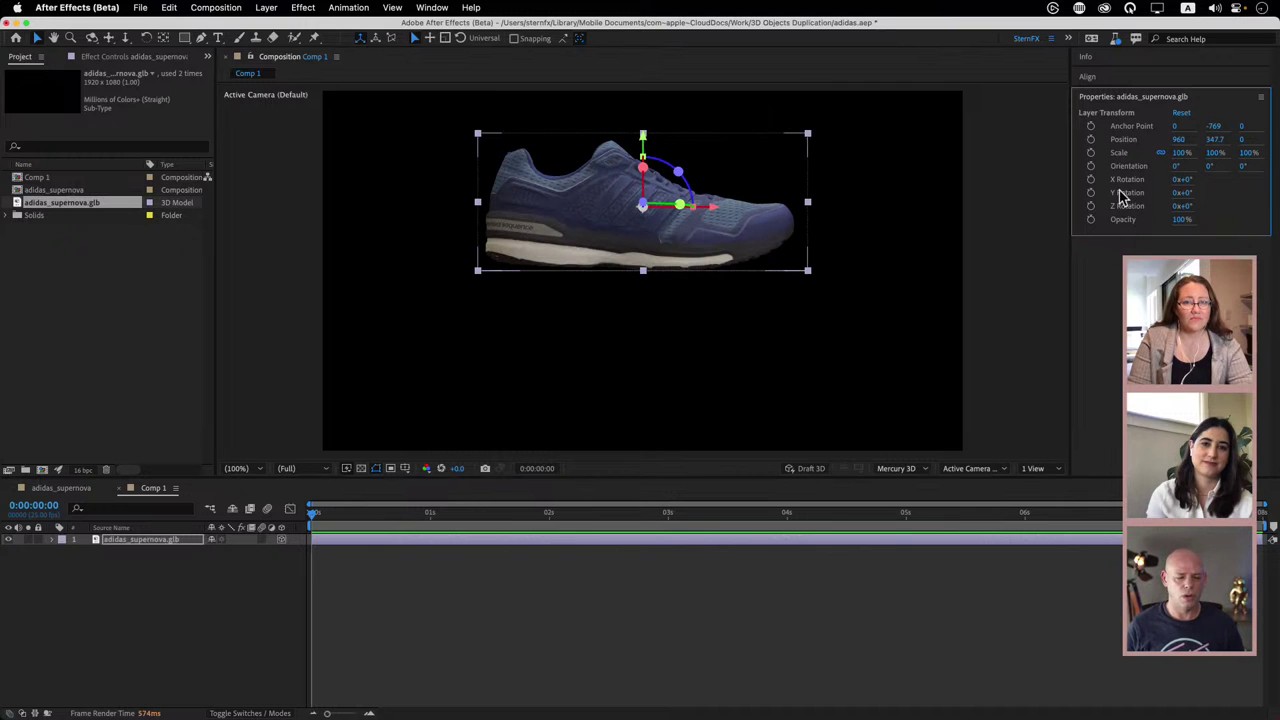
# - Rotate the shoe model to an orientation of about 22°, 56°, 342° and shift its X position to 880
pyautogui.moveTo(688, 207); pyautogui.dragTo(588, 180)
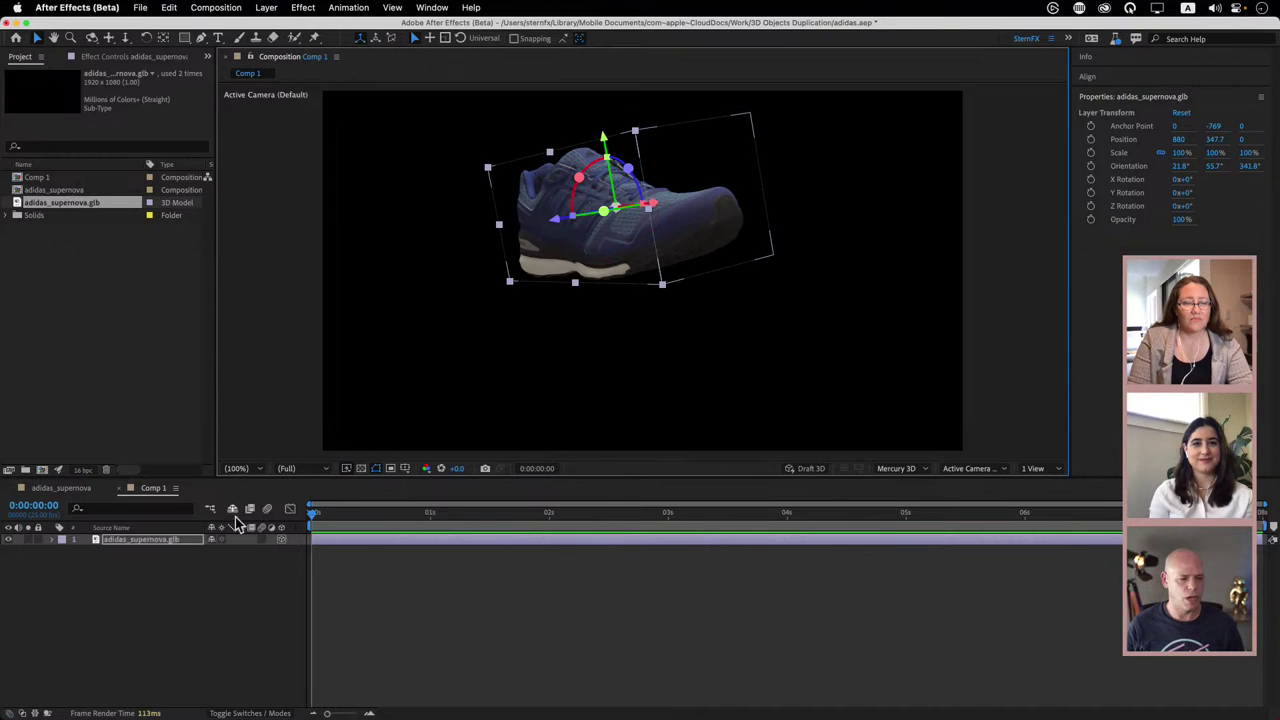
# - Create a full-composition dark gray solid named Render View above the shoe model
pyautogui.click(119, 594)
pyautogui.press('super+y')
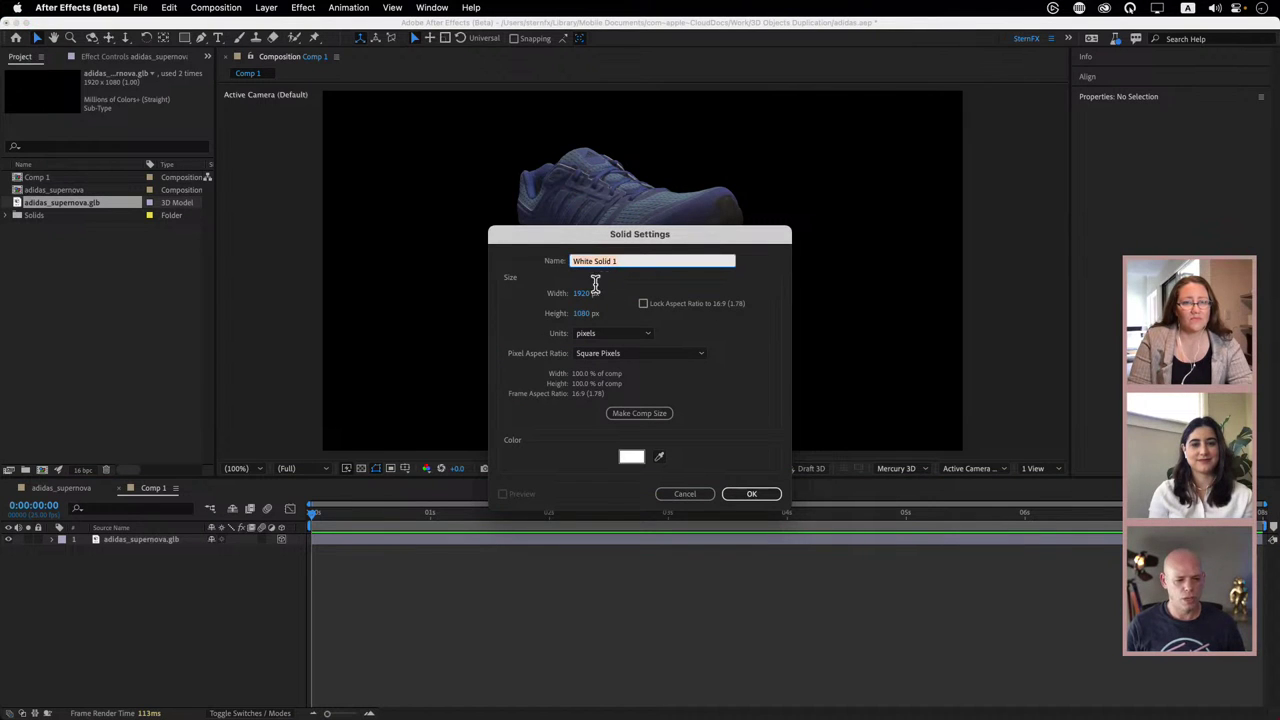
pyautogui.write('Rend')
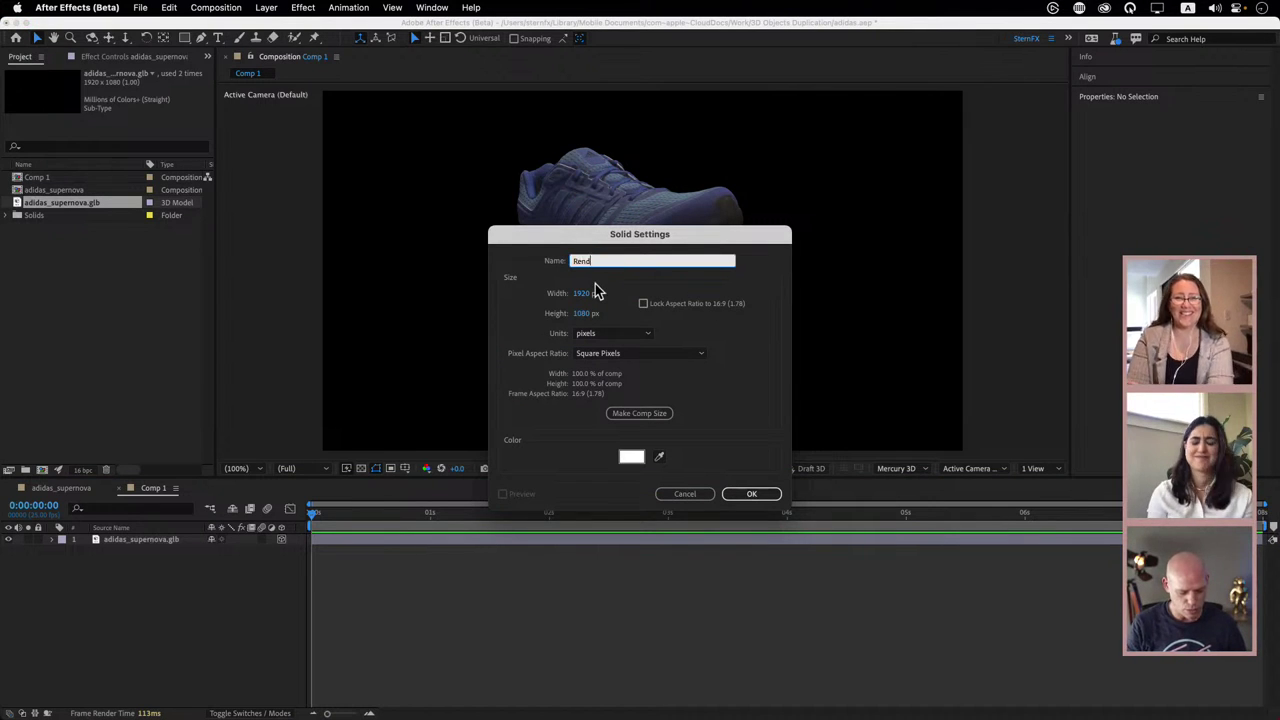
pyautogui.write('er View')
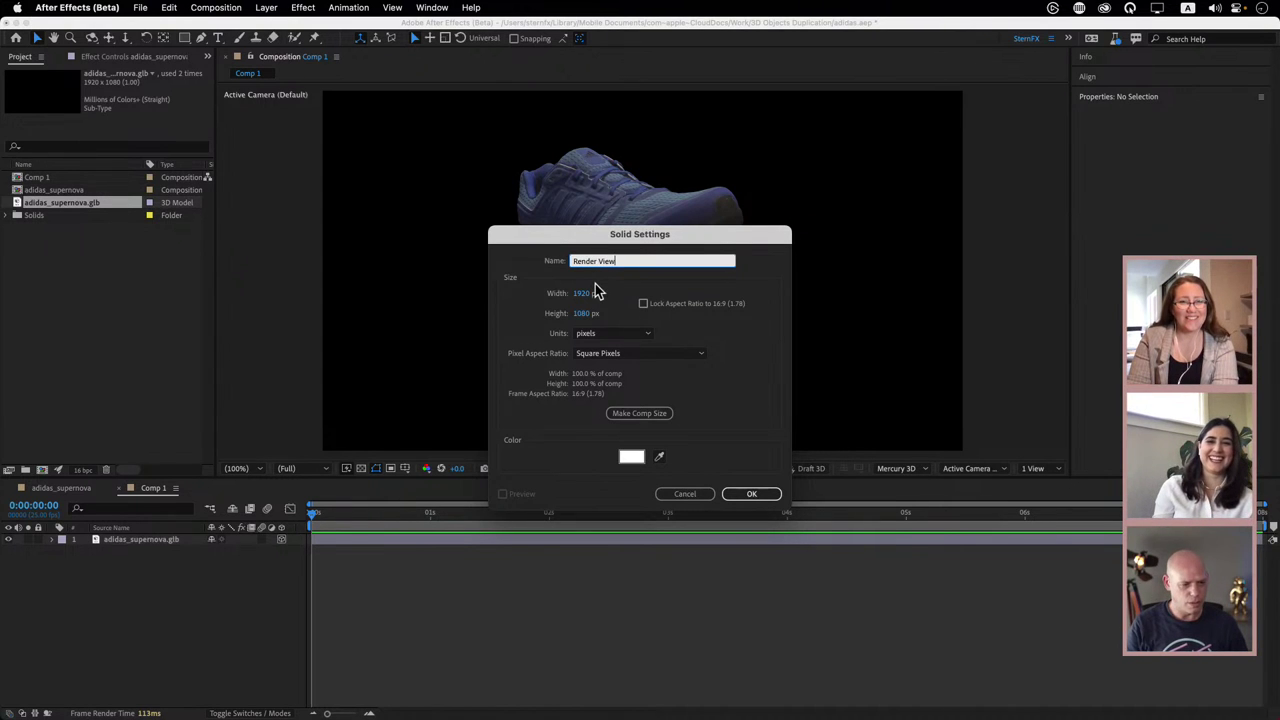
pyautogui.click(630, 458)
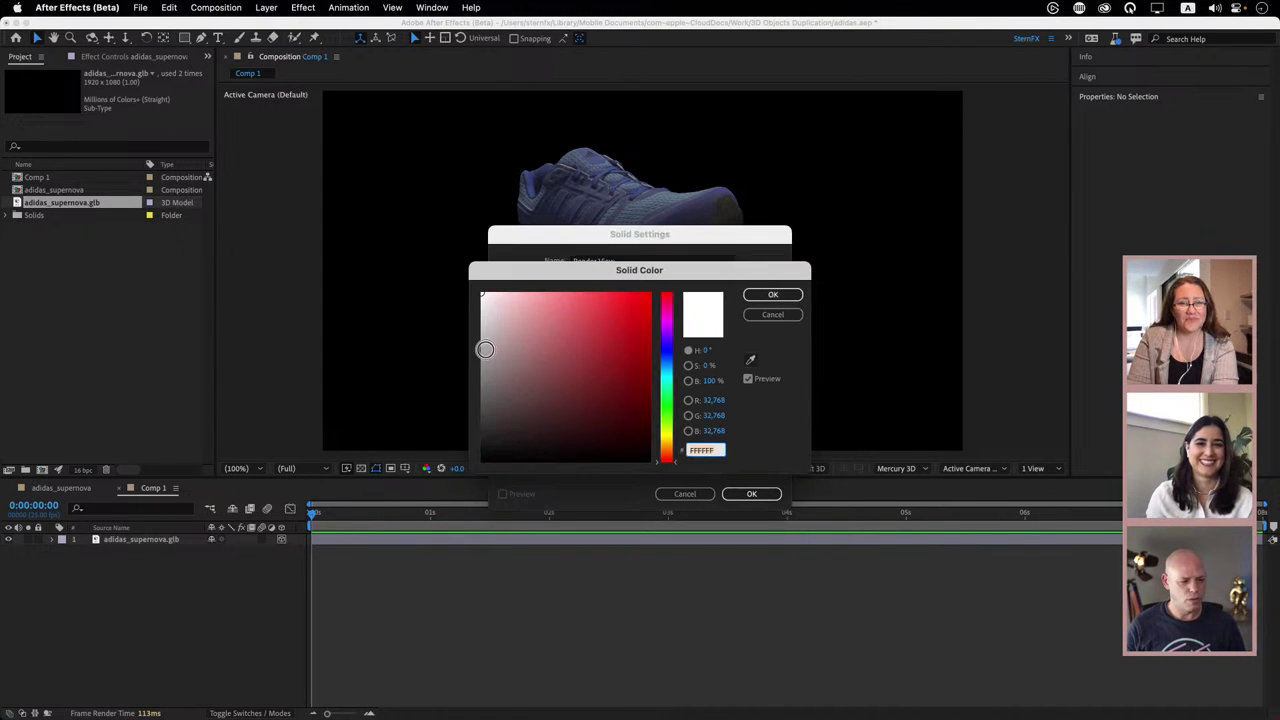
pyautogui.moveTo(483, 349); pyautogui.dragTo(455, 390)
pyautogui.click(753, 297)
pyautogui.click(750, 493)
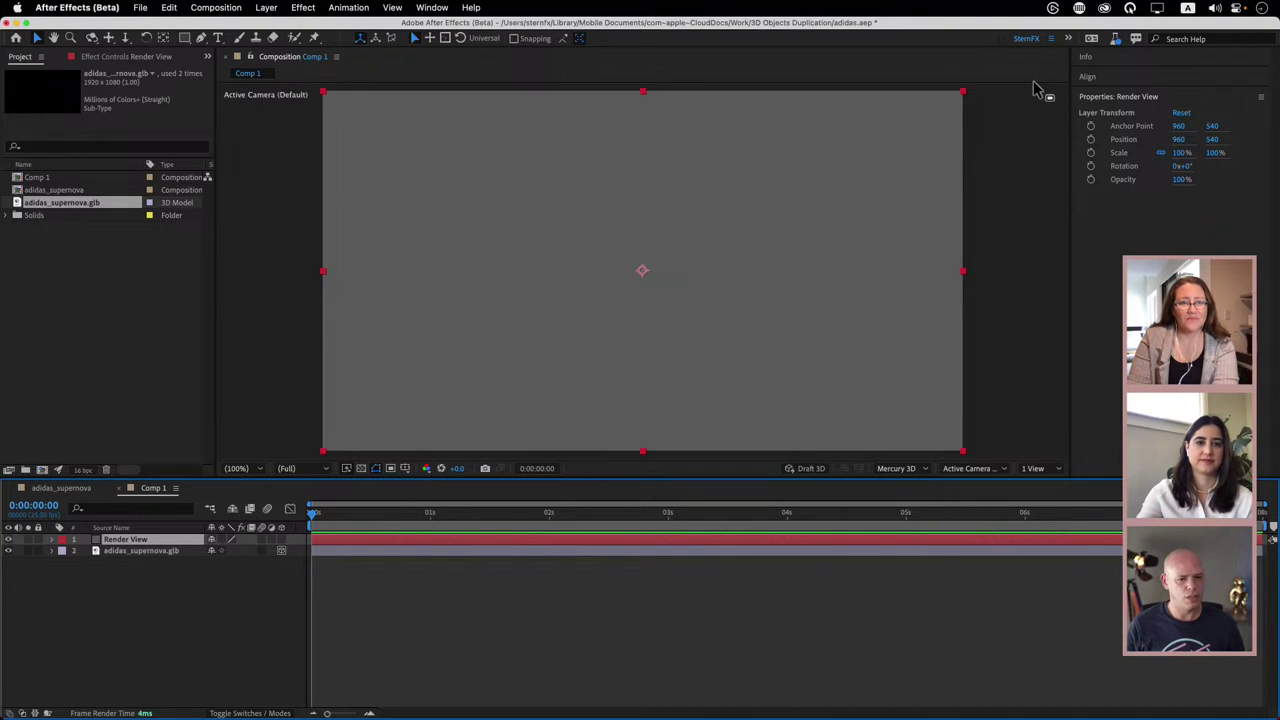
# - Reset the StemFX workspace to its saved layout and widen the area showing the layer properties
pyautogui.click(1037, 50)
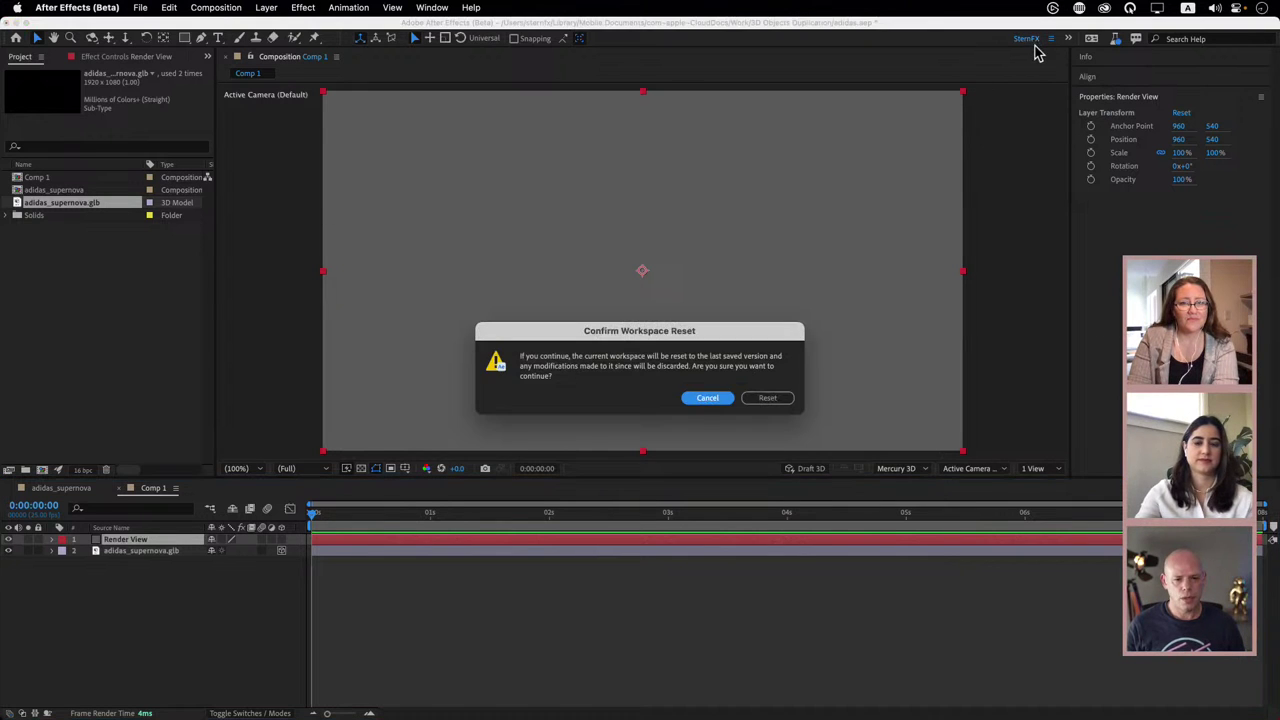
pyautogui.click(764, 398)
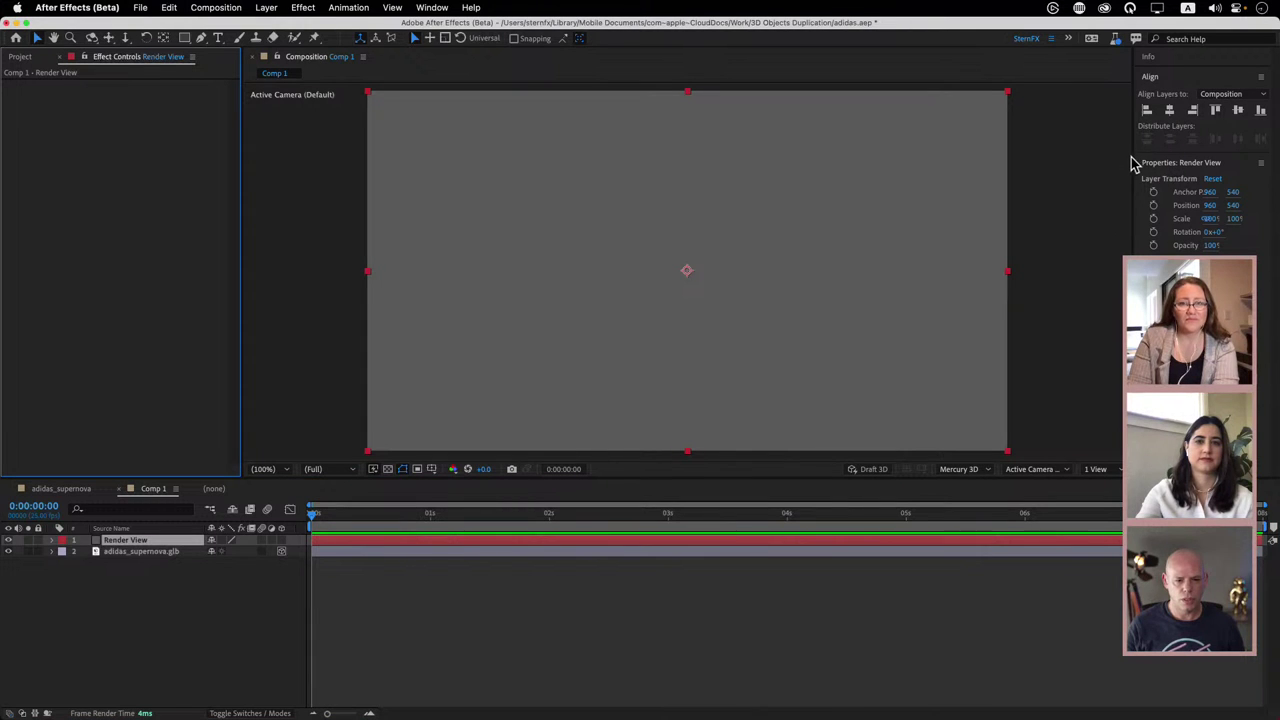
pyautogui.moveTo(1131, 163); pyautogui.dragTo(1073, 165)
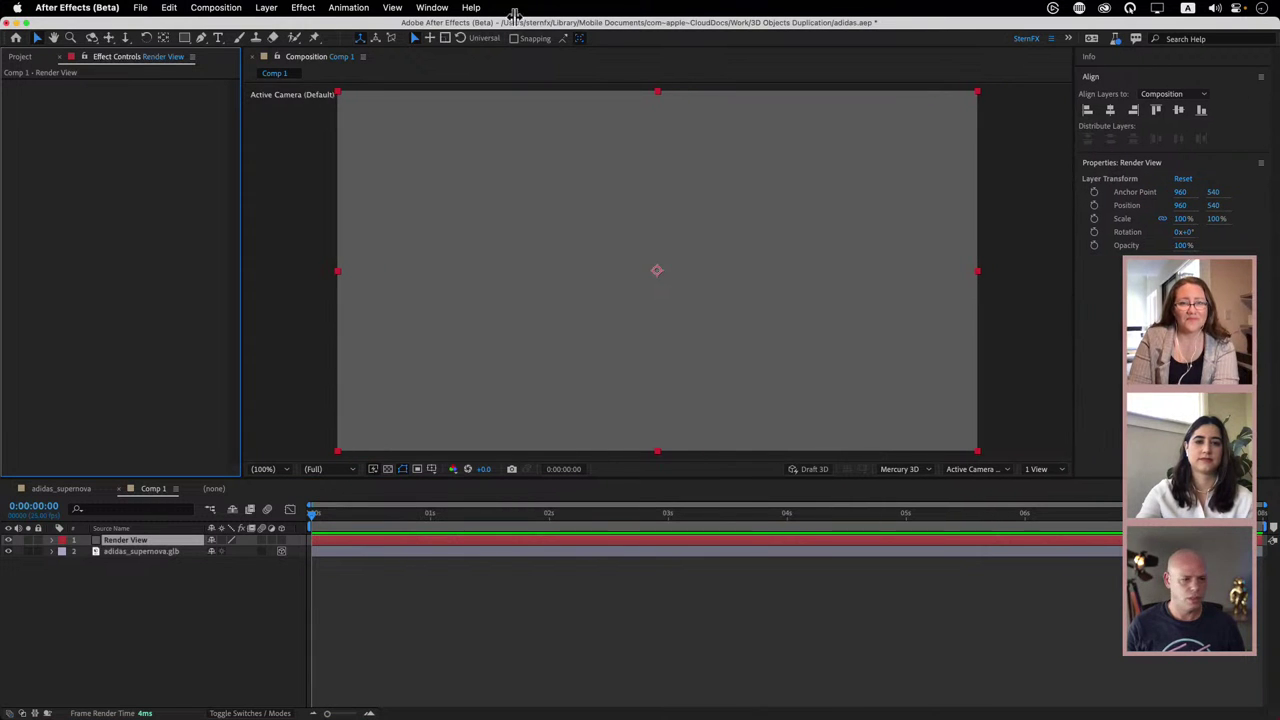
# - Show the effects browser, search for "calc" and apply the Calculations effect to the Render View solid
pyautogui.click(432, 8)
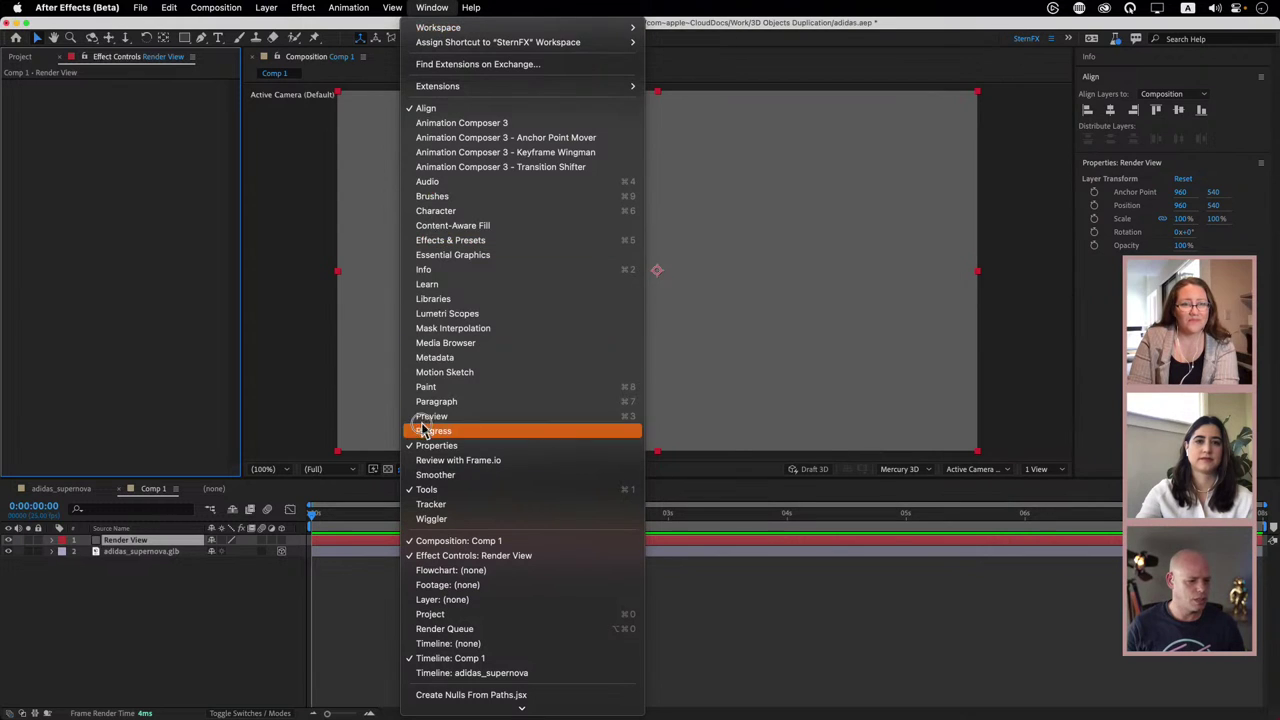
pyautogui.click(460, 242)
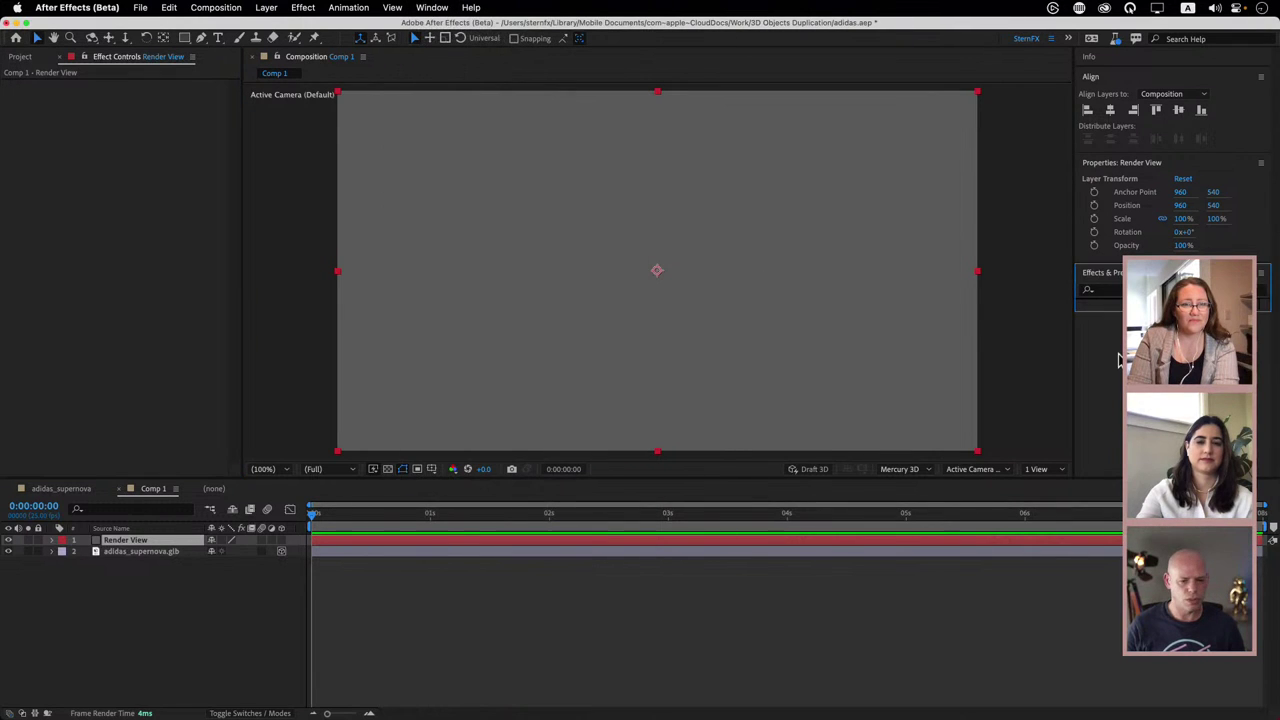
pyautogui.click(1110, 290)
pyautogui.write('calc')
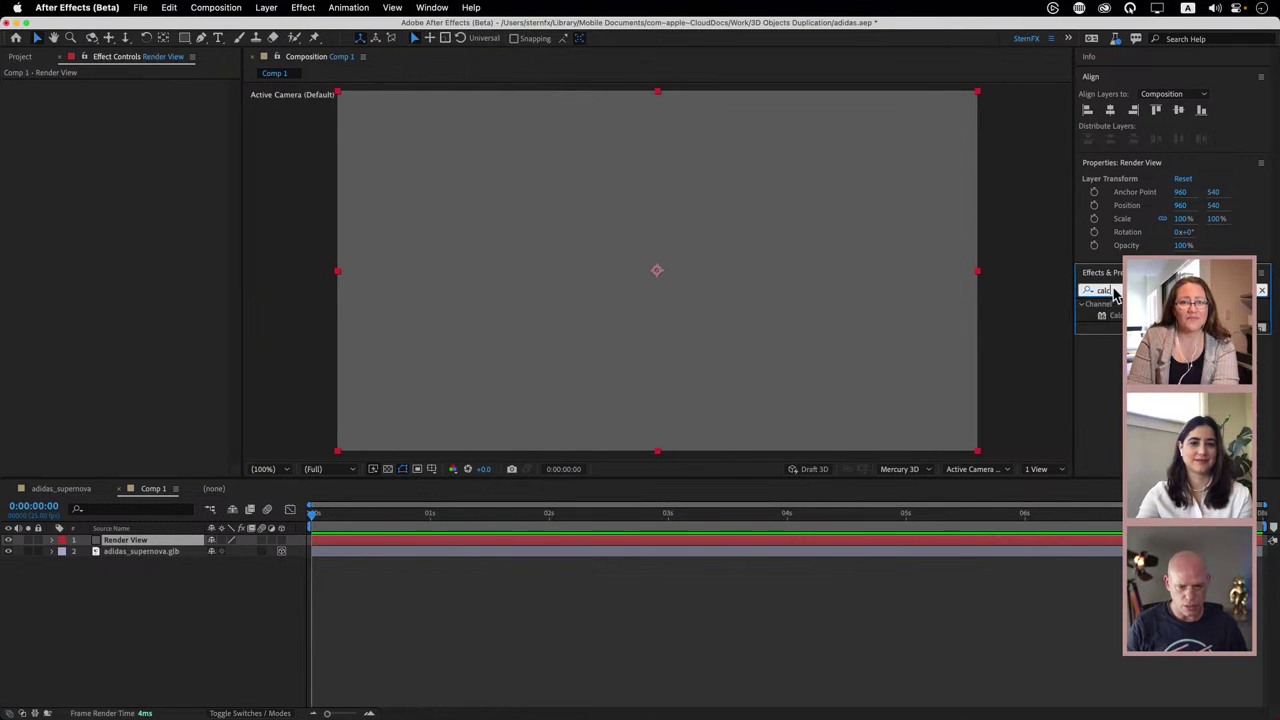
pyautogui.moveTo(1108, 315); pyautogui.dragTo(586, 410)
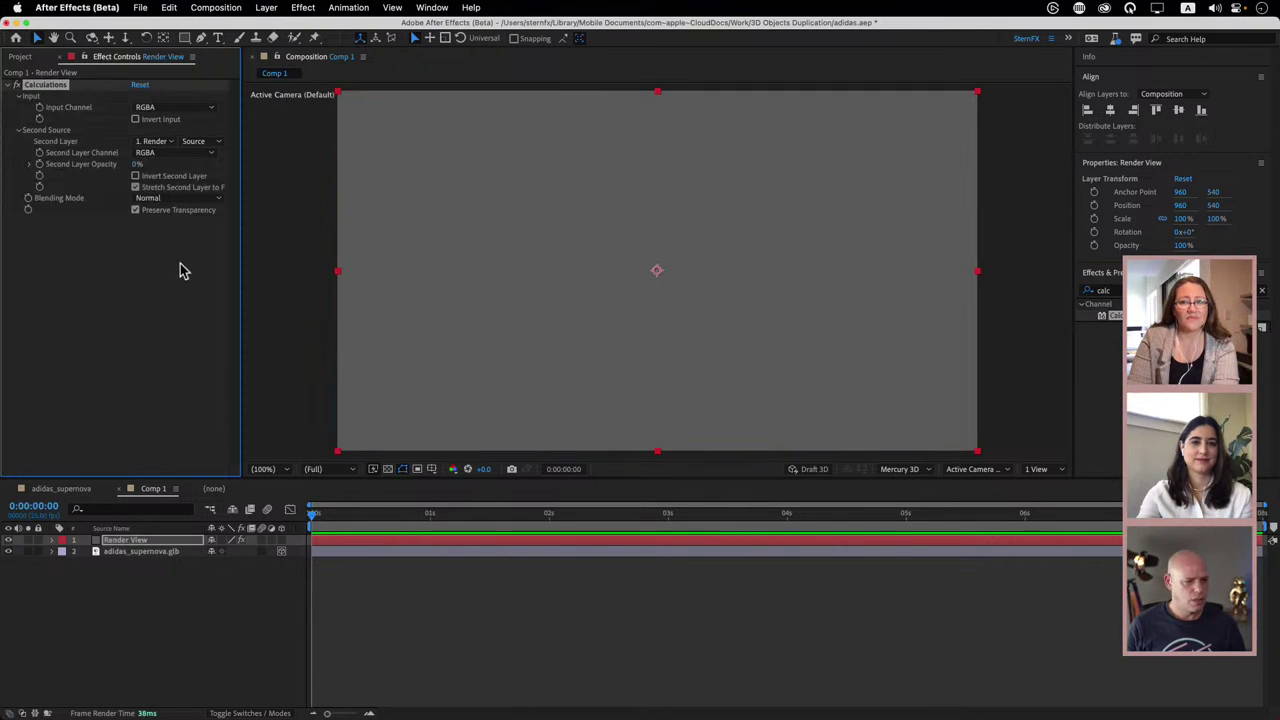
# - Set the Calculations second layer to adidas_supernova.glb at 100% opacity, and hide the original model layer
pyautogui.click(155, 142)
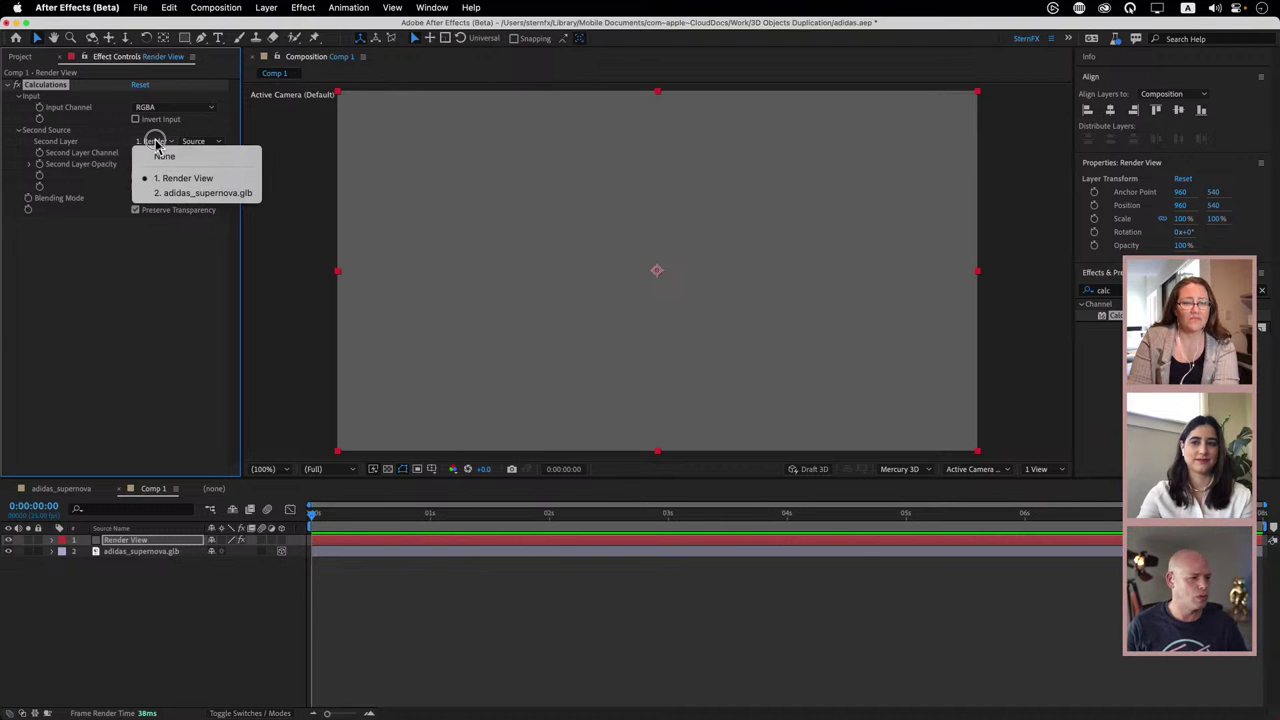
pyautogui.click(160, 195)
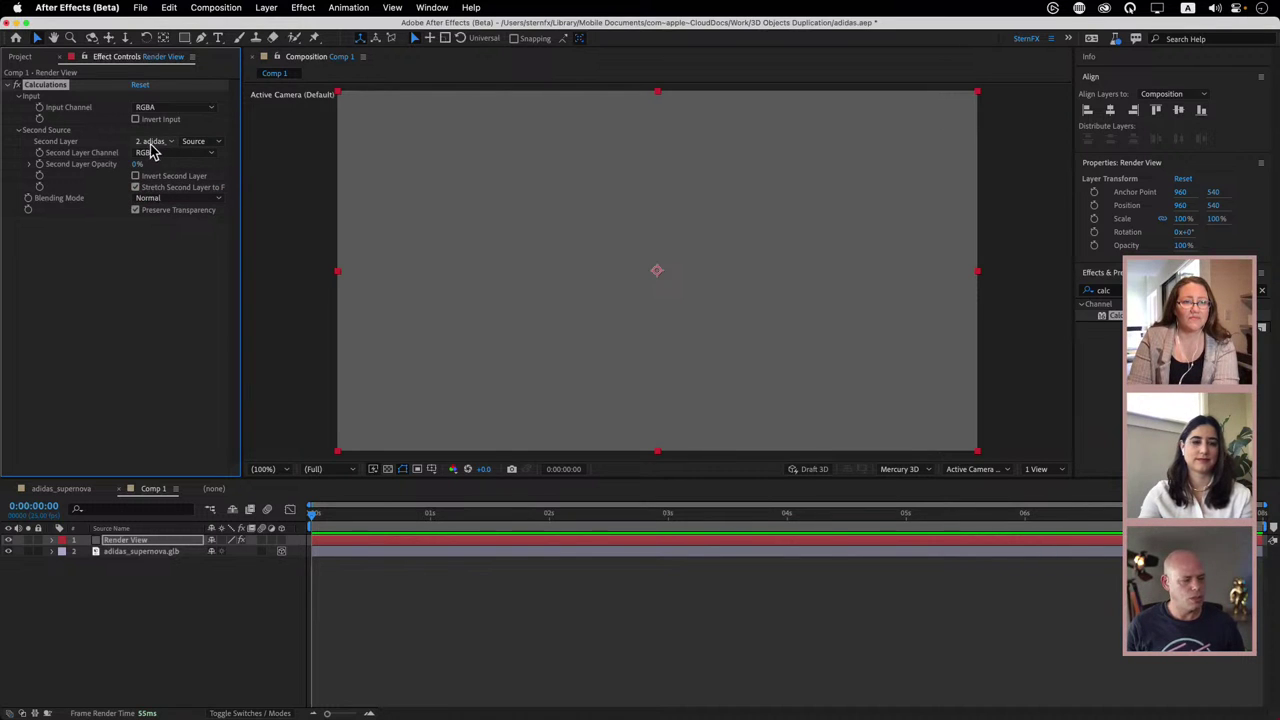
pyautogui.click(132, 170)
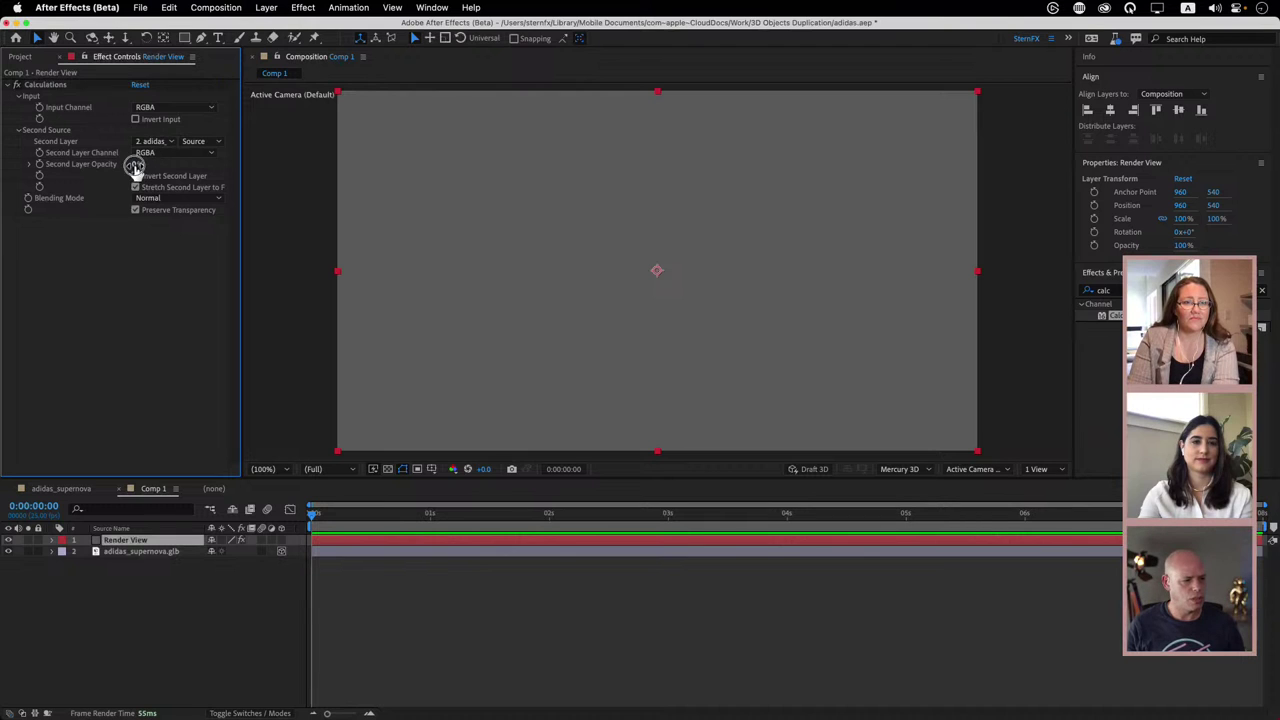
pyautogui.click(251, 163)
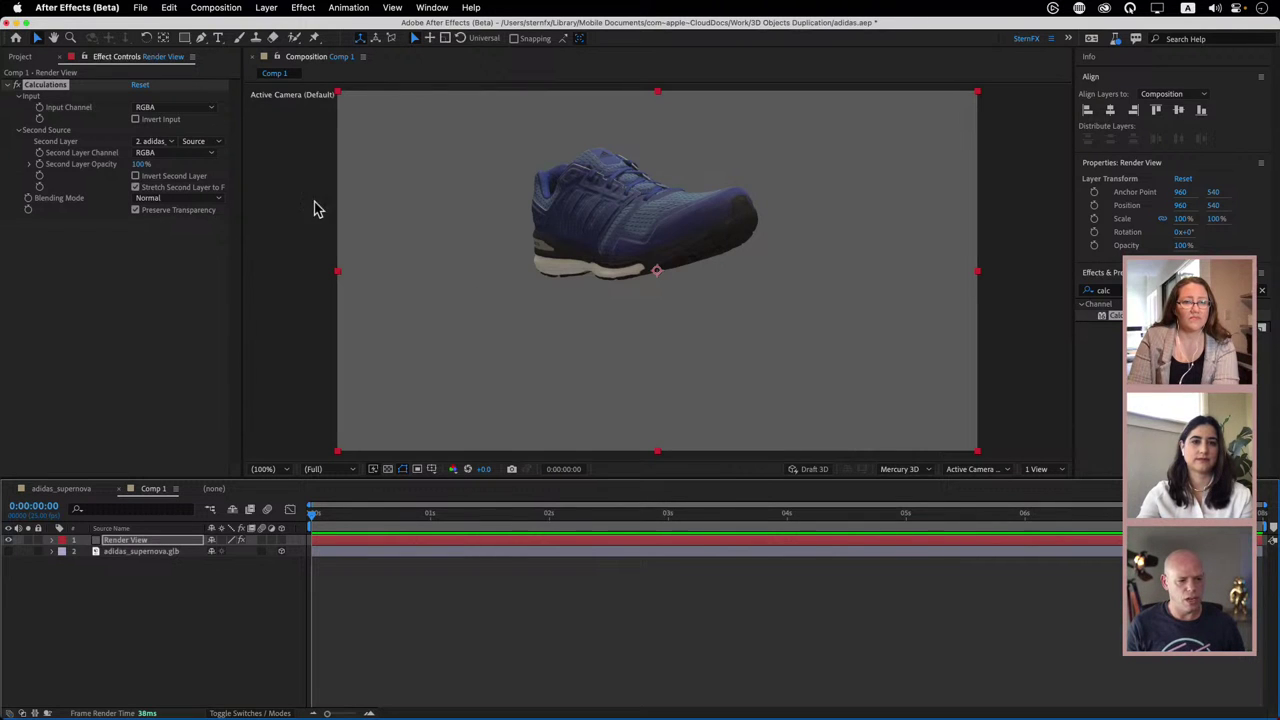
# - Duplicate the Calculations effect, set the copy's blending mode to Stencil Alpha, and check the result against the transparency grid
pyautogui.press('super+d')
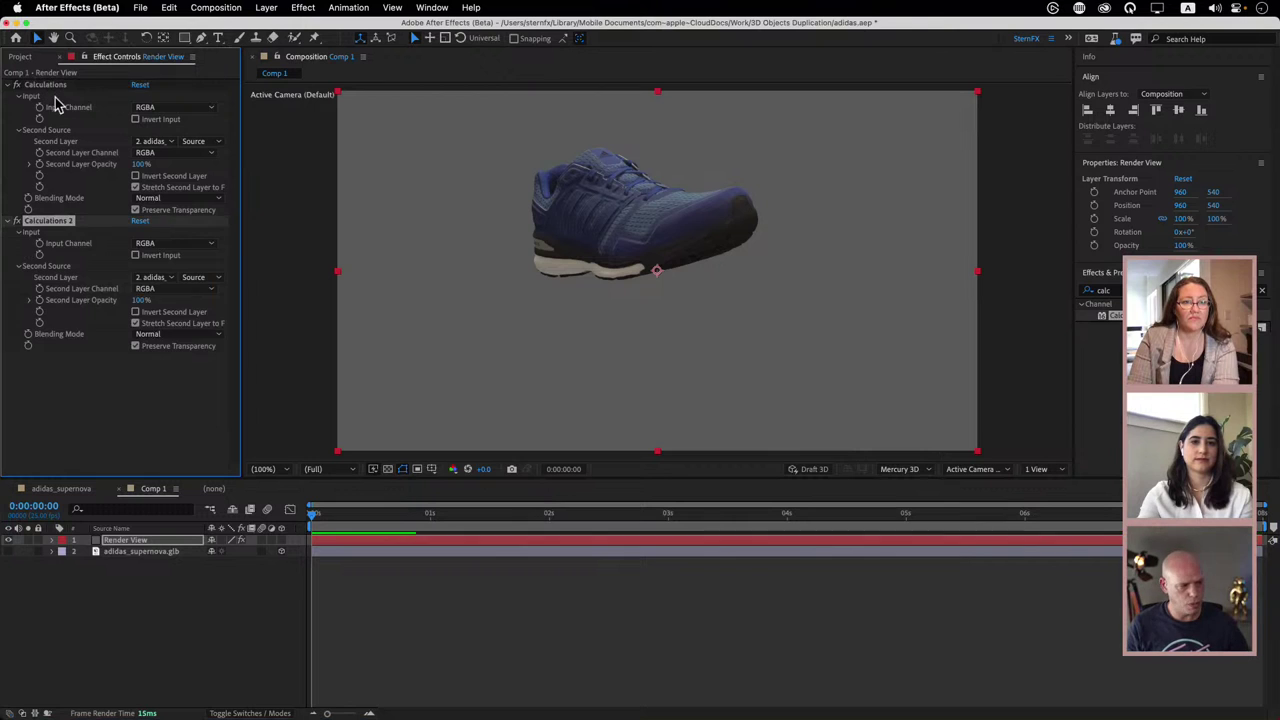
pyautogui.click(158, 334)
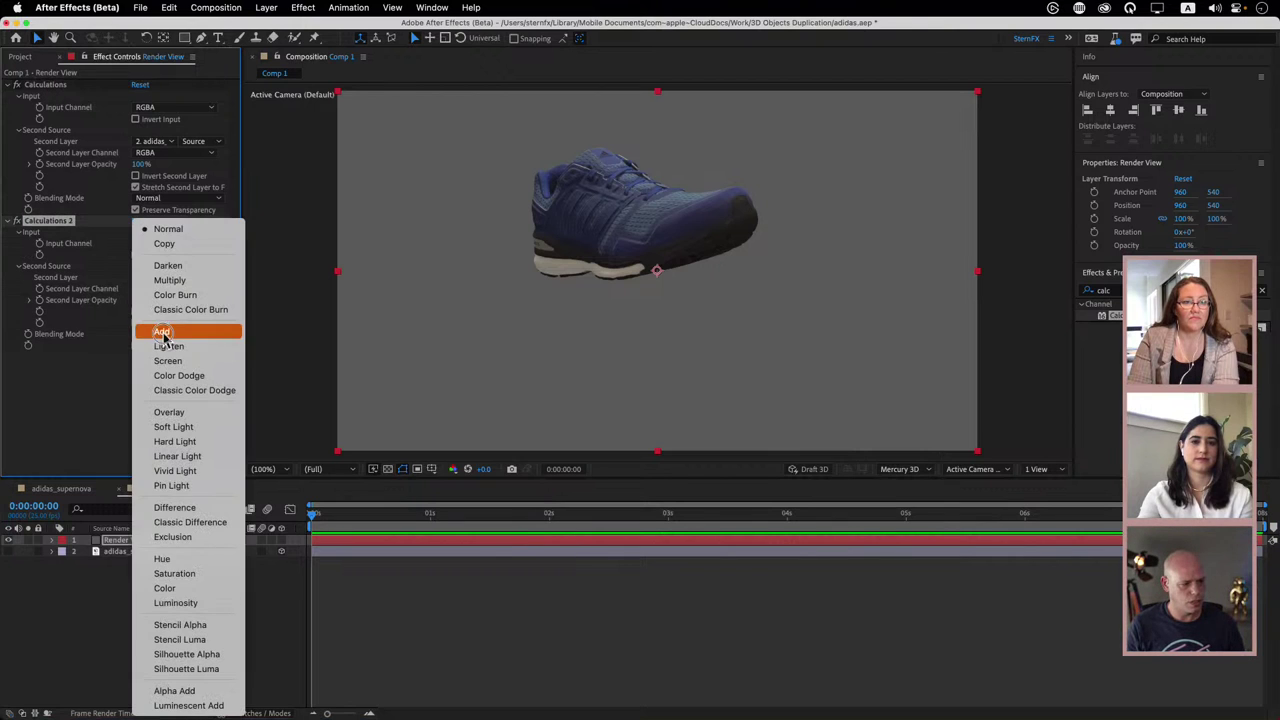
pyautogui.click(198, 625)
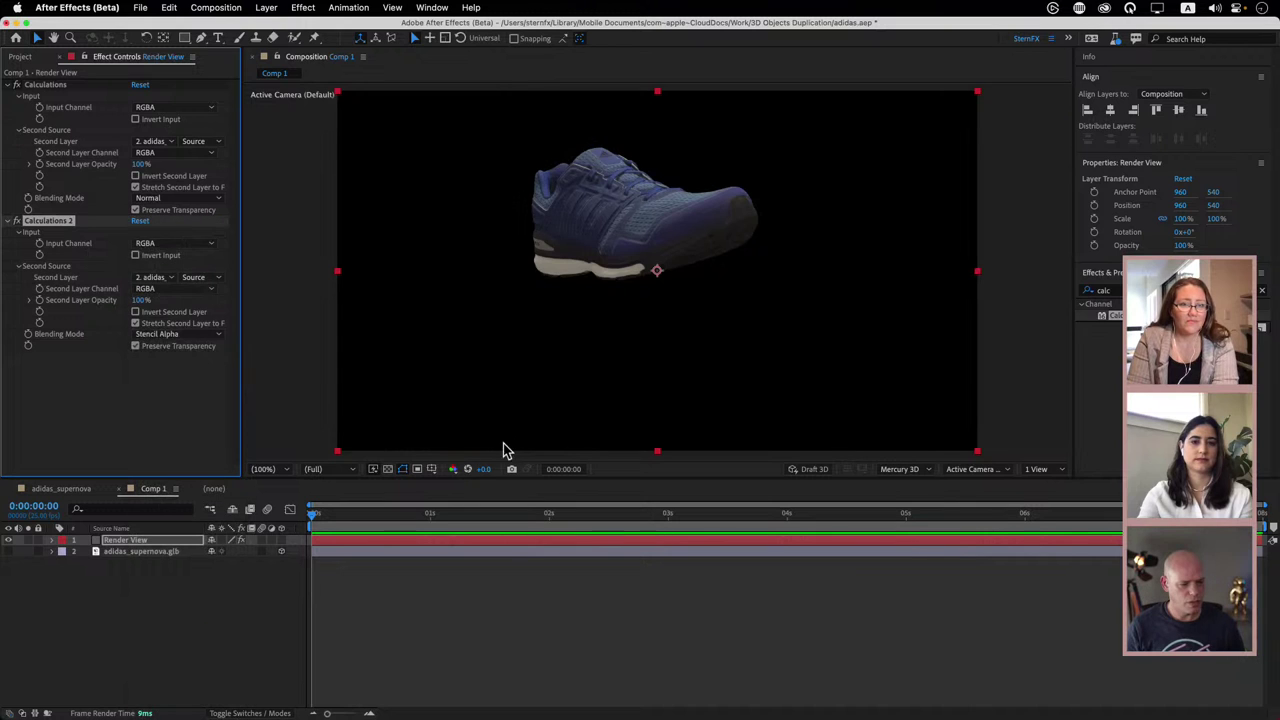
pyautogui.click(388, 470)
pyautogui.click(388, 470)
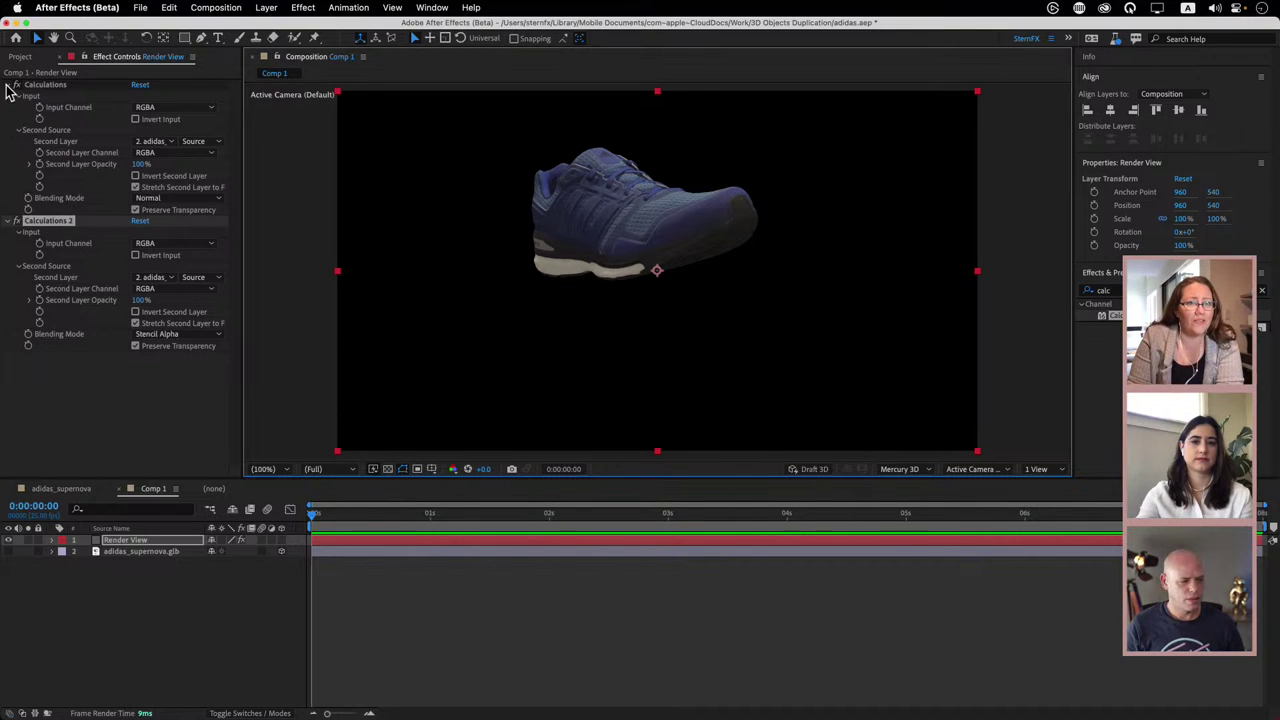
# - Set the first Calculations effect's input channel to Alpha with the input inverted, and delete the duplicate Calculations effect
pyautogui.click(180, 107)
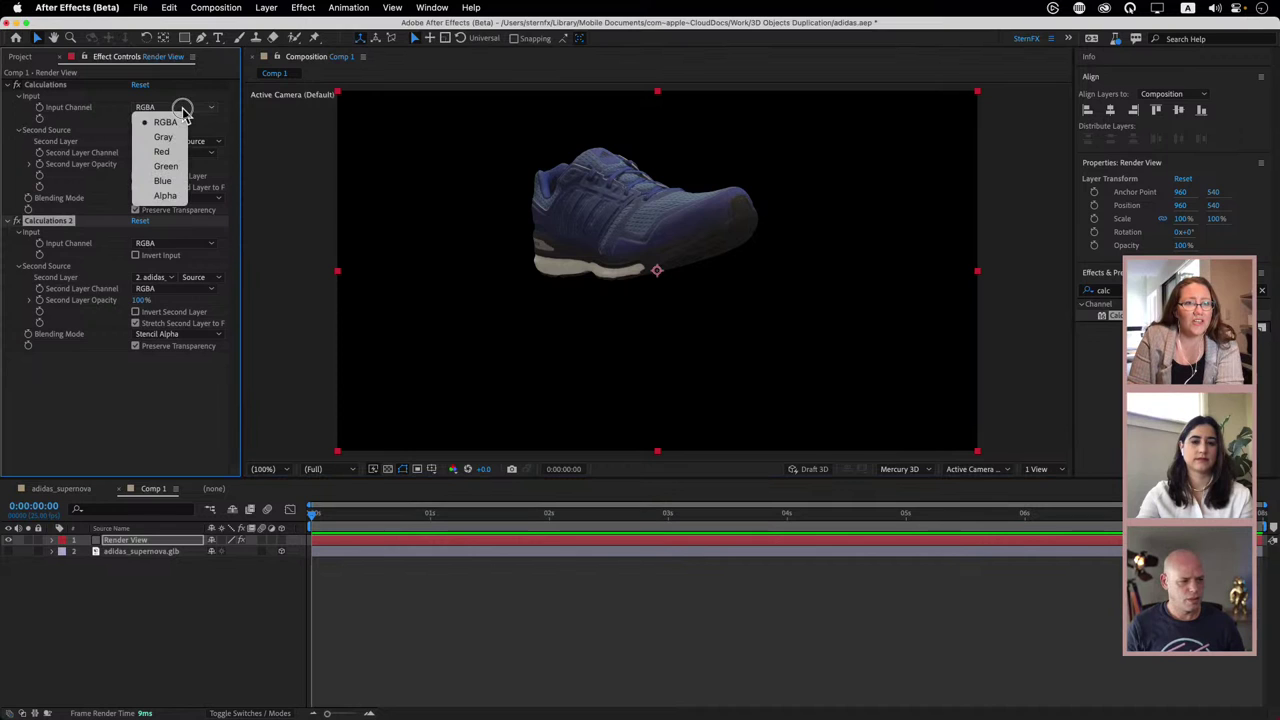
pyautogui.click(165, 195)
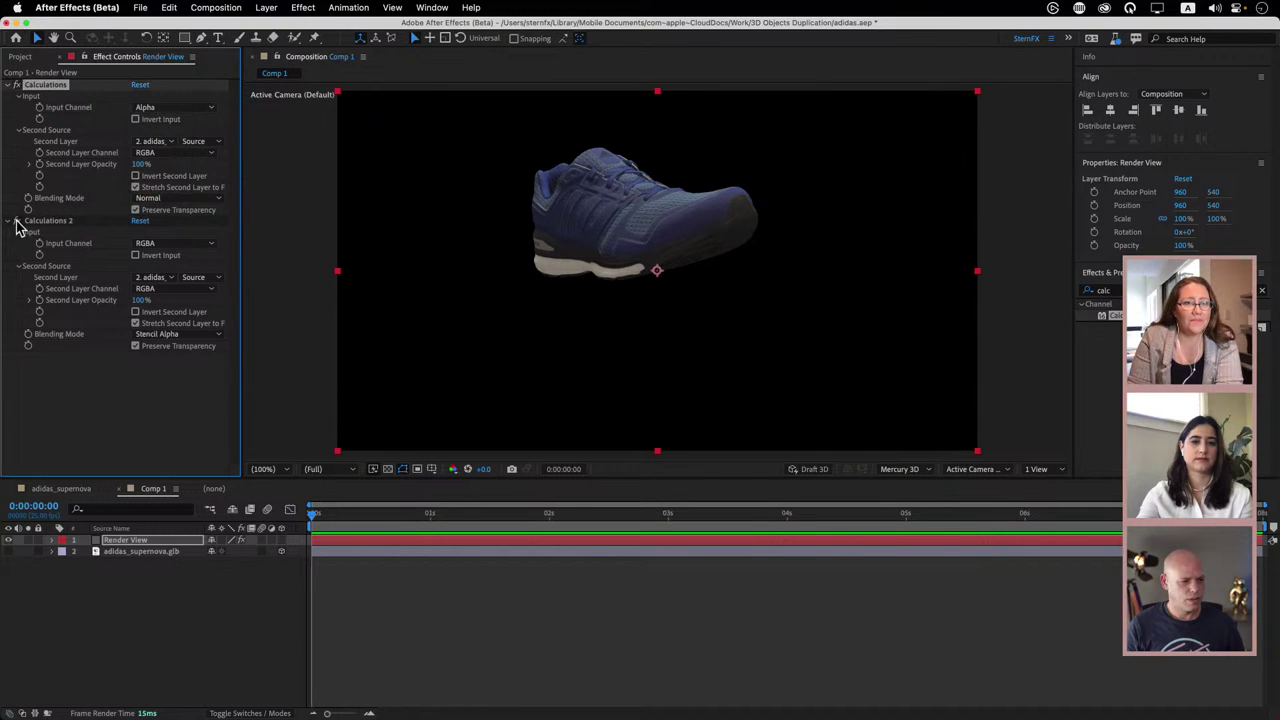
pyautogui.click(157, 122)
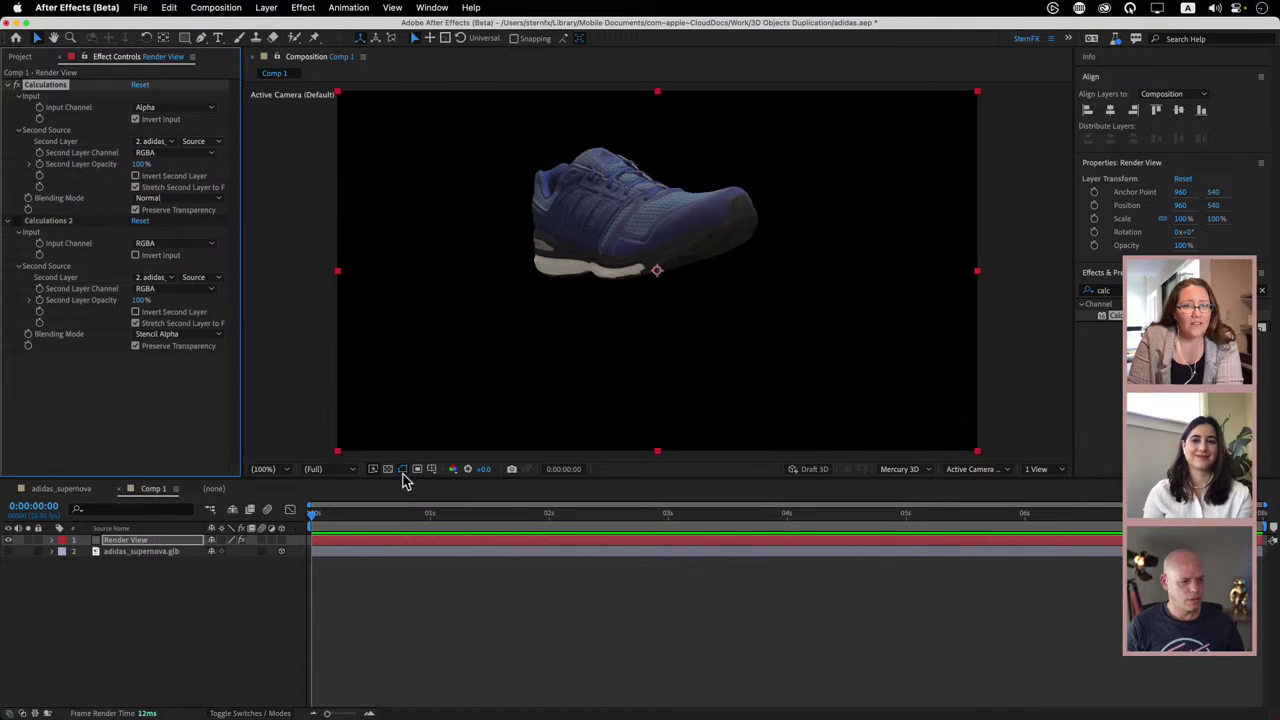
pyautogui.click(52, 222)
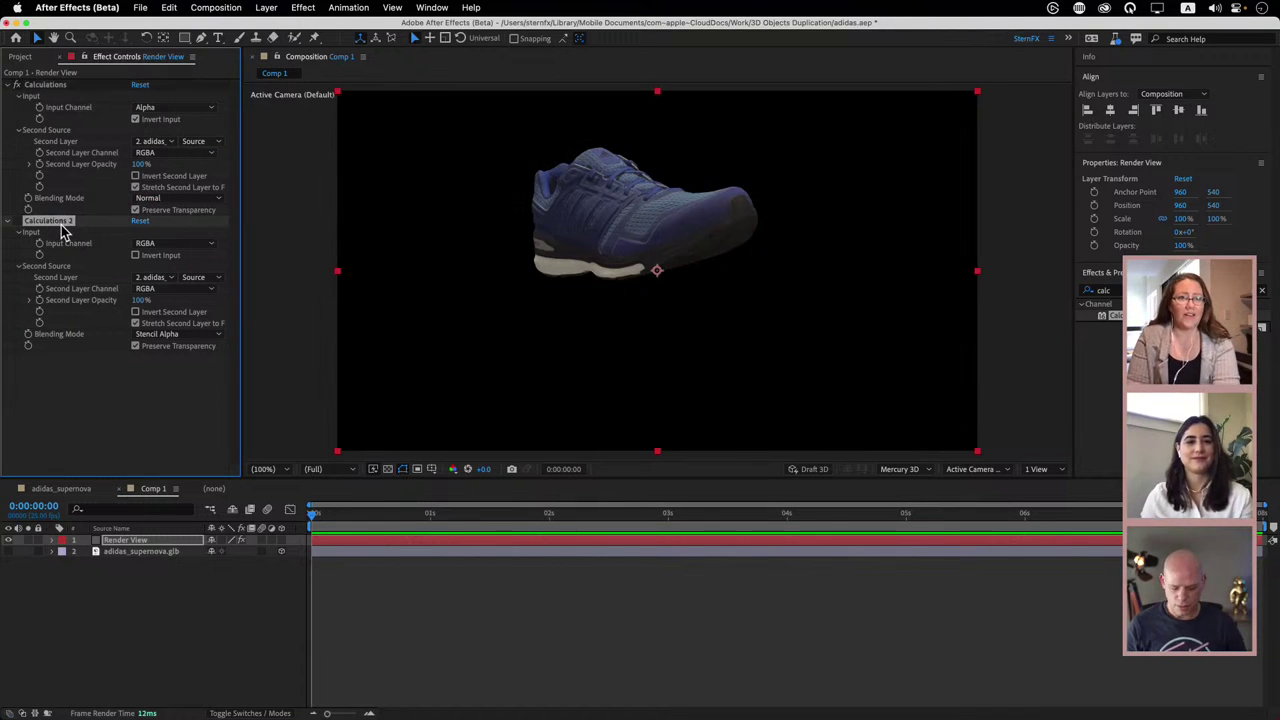
pyautogui.press('Delete')
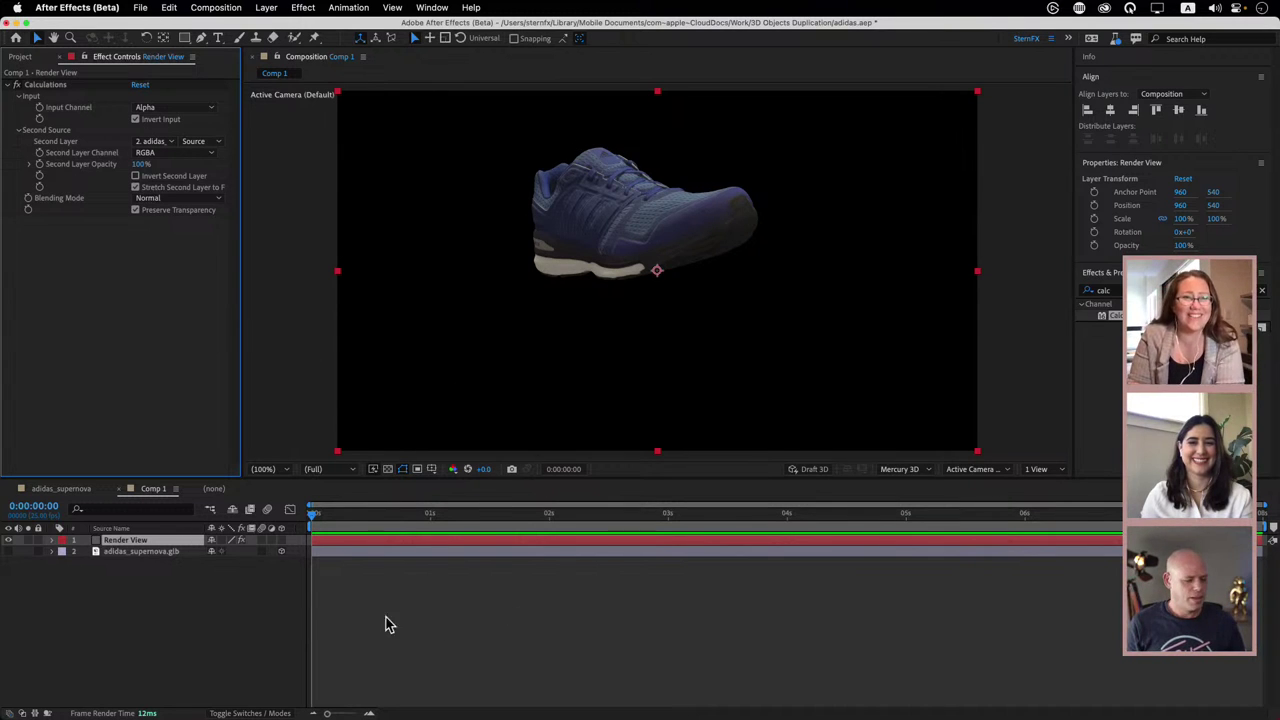
pyautogui.click(194, 490)
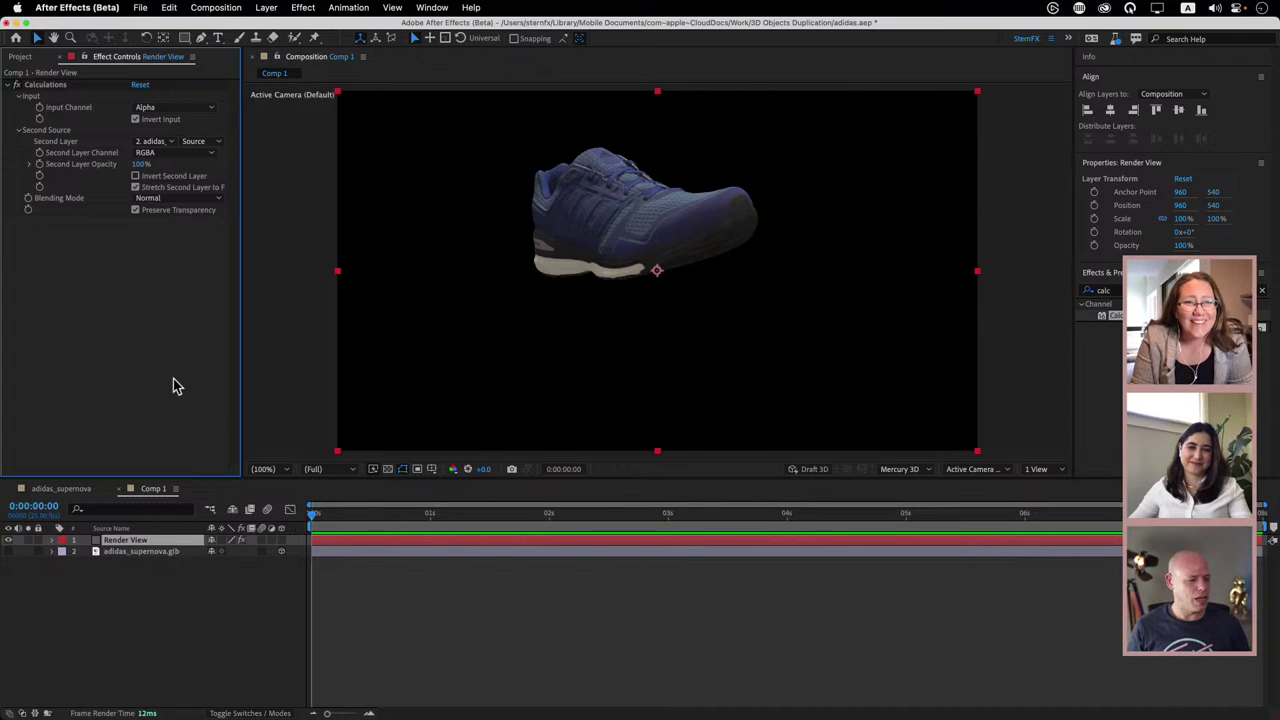
pyautogui.click(266, 8)
pyautogui.click(264, 9)
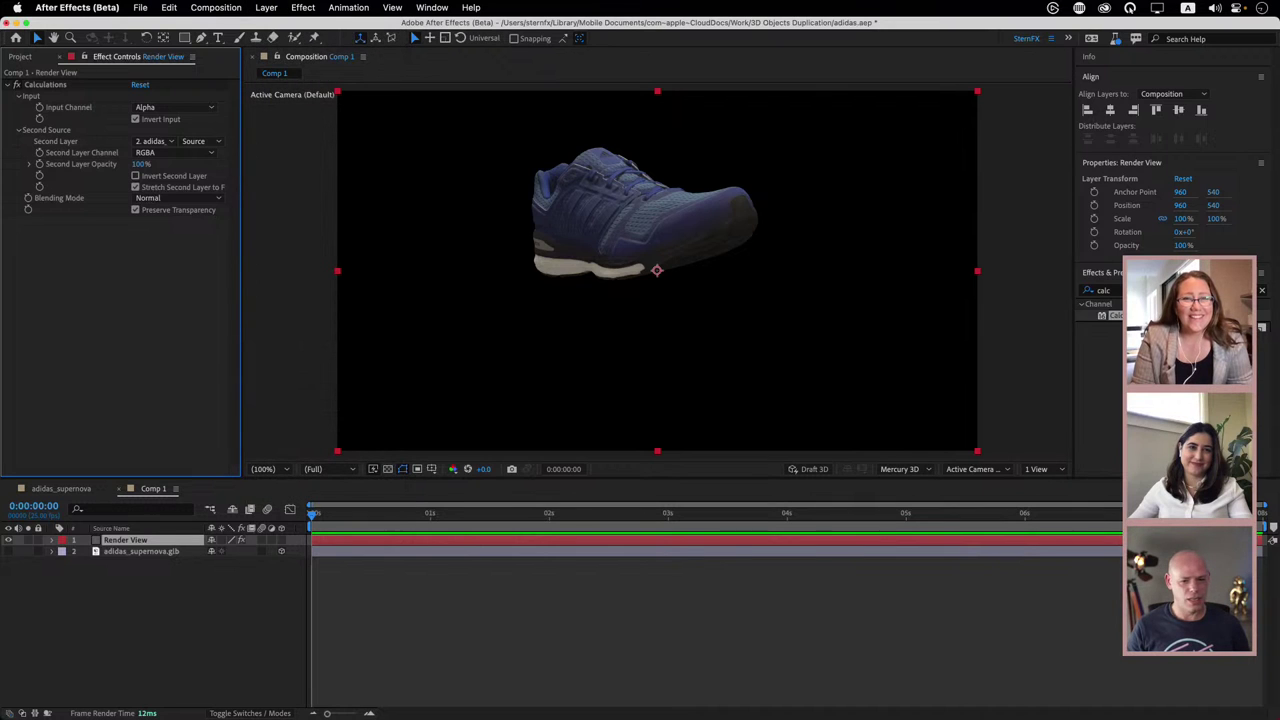
# - Search the effects for "hls" and apply Color Balance (HLS) to the Render View solid below Calculations
pyautogui.click(1102, 290)
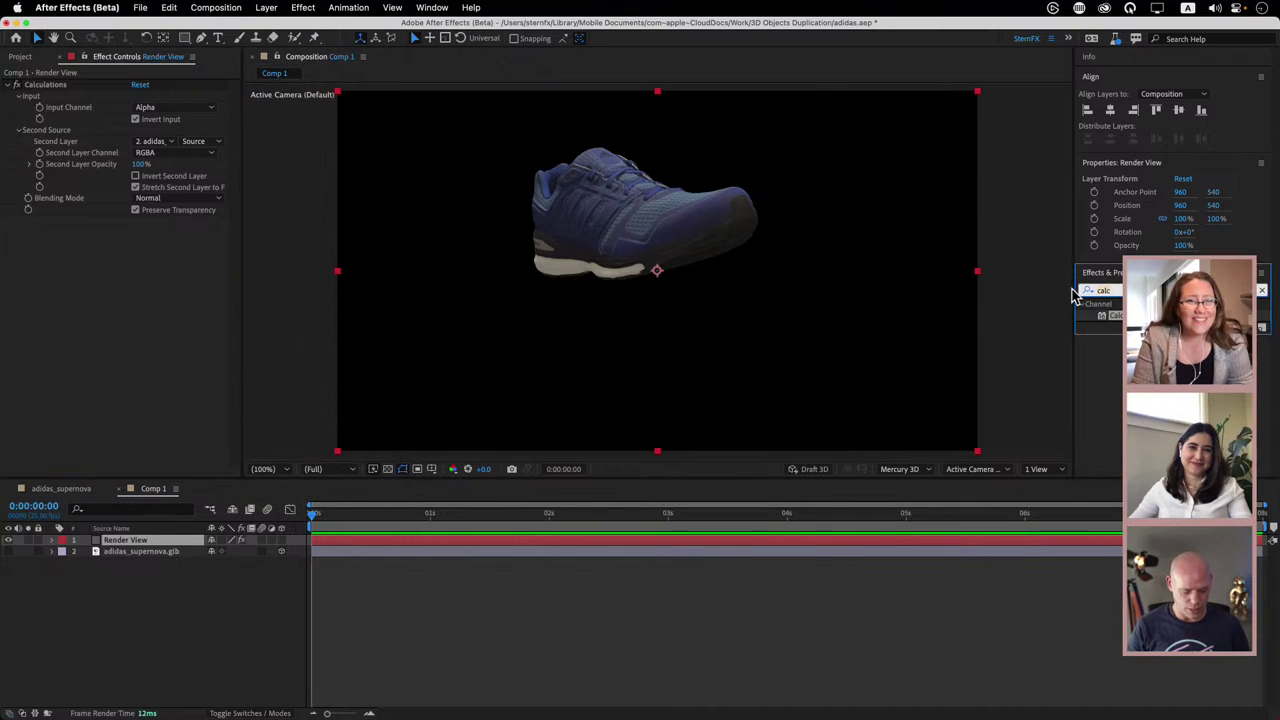
pyautogui.press('BackSpace')
pyautogui.press('BackSpace')
pyautogui.press('BackSpace')
pyautogui.press('BackSpace')
pyautogui.write('hls')
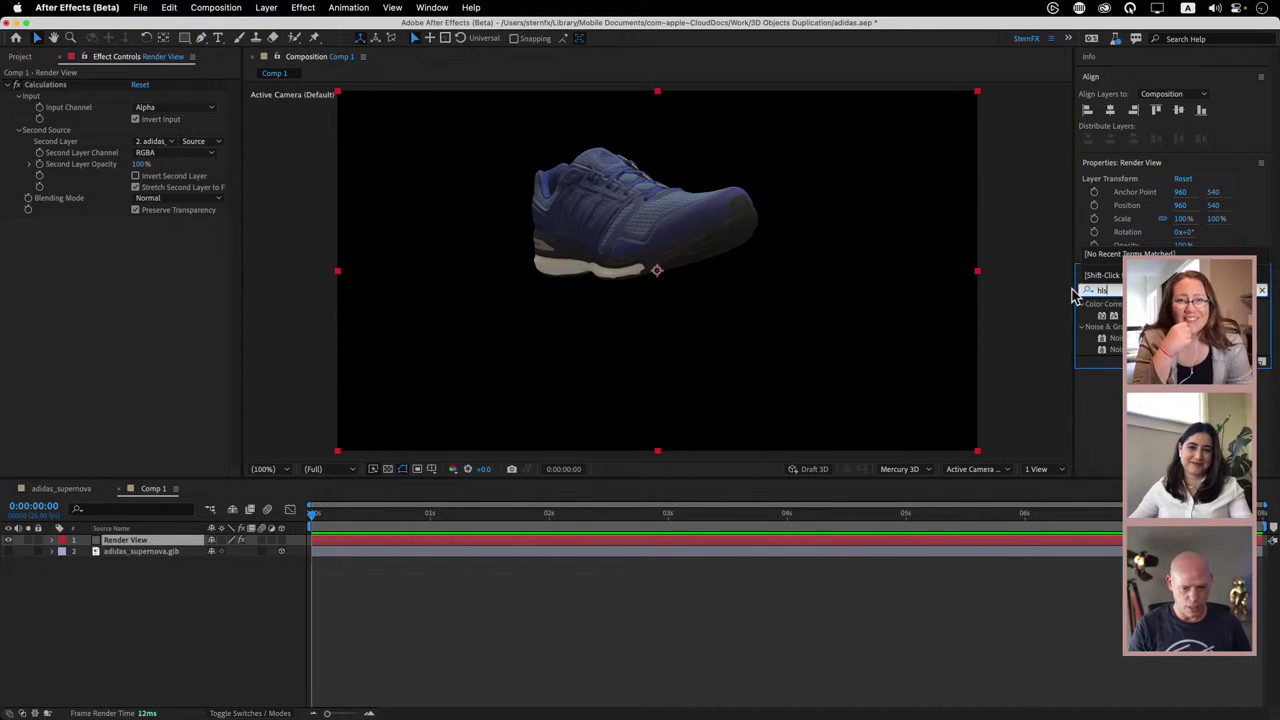
pyautogui.moveTo(1110, 315); pyautogui.dragTo(131, 309)
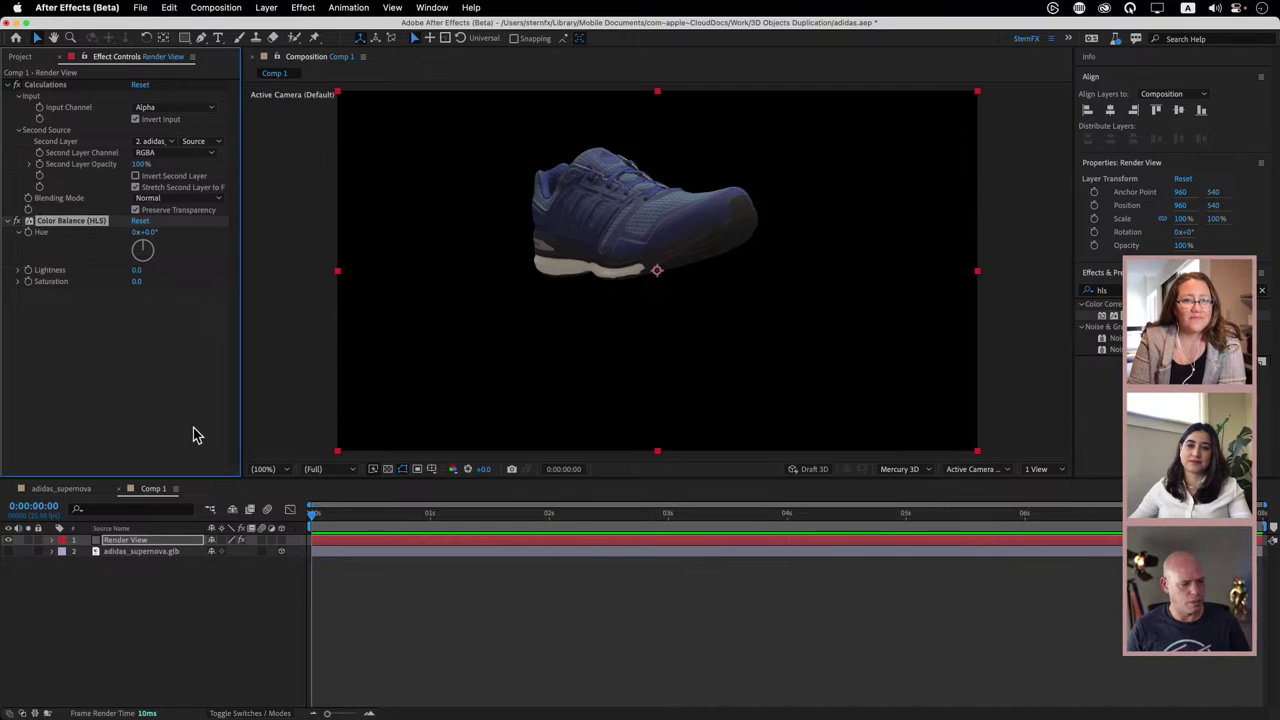
# - Add the expression index+50 to the Render View layer's Rotation, and change it to index+30
pyautogui.click(100, 543)
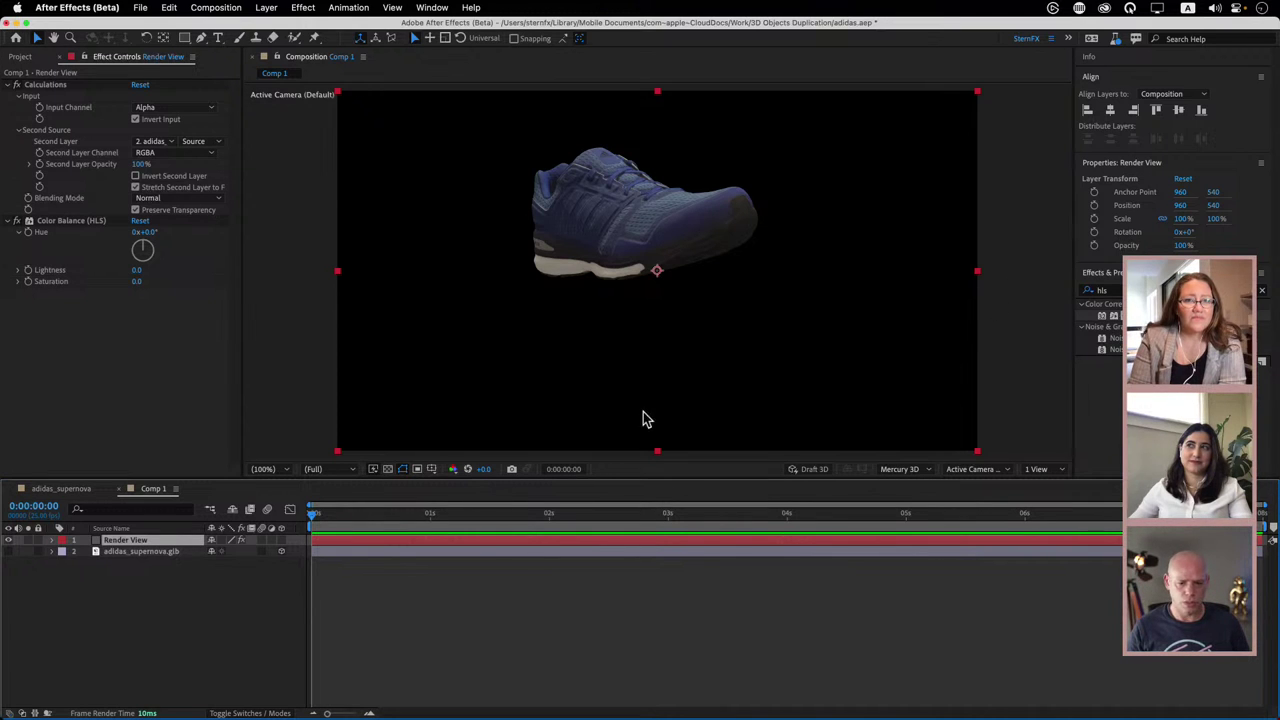
pyautogui.press('r')
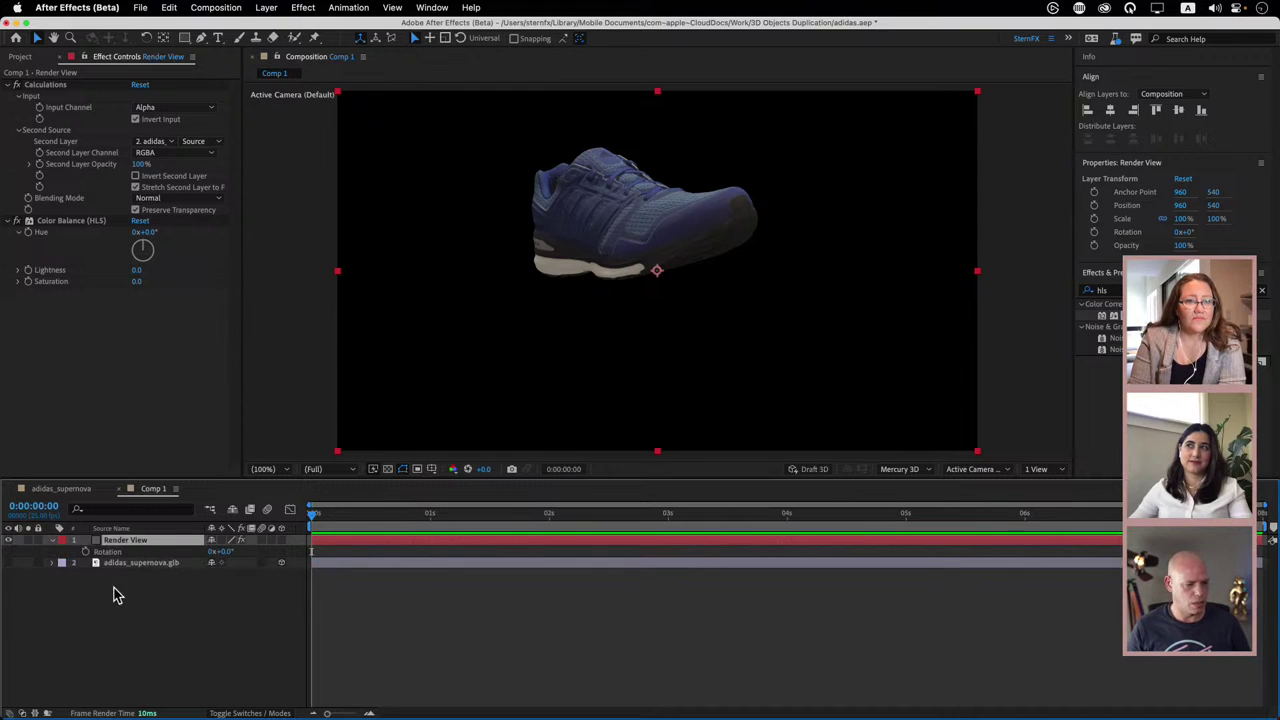
pyautogui.keyDown('alt'); pyautogui.click(85, 552); pyautogui.keyUp('alt')
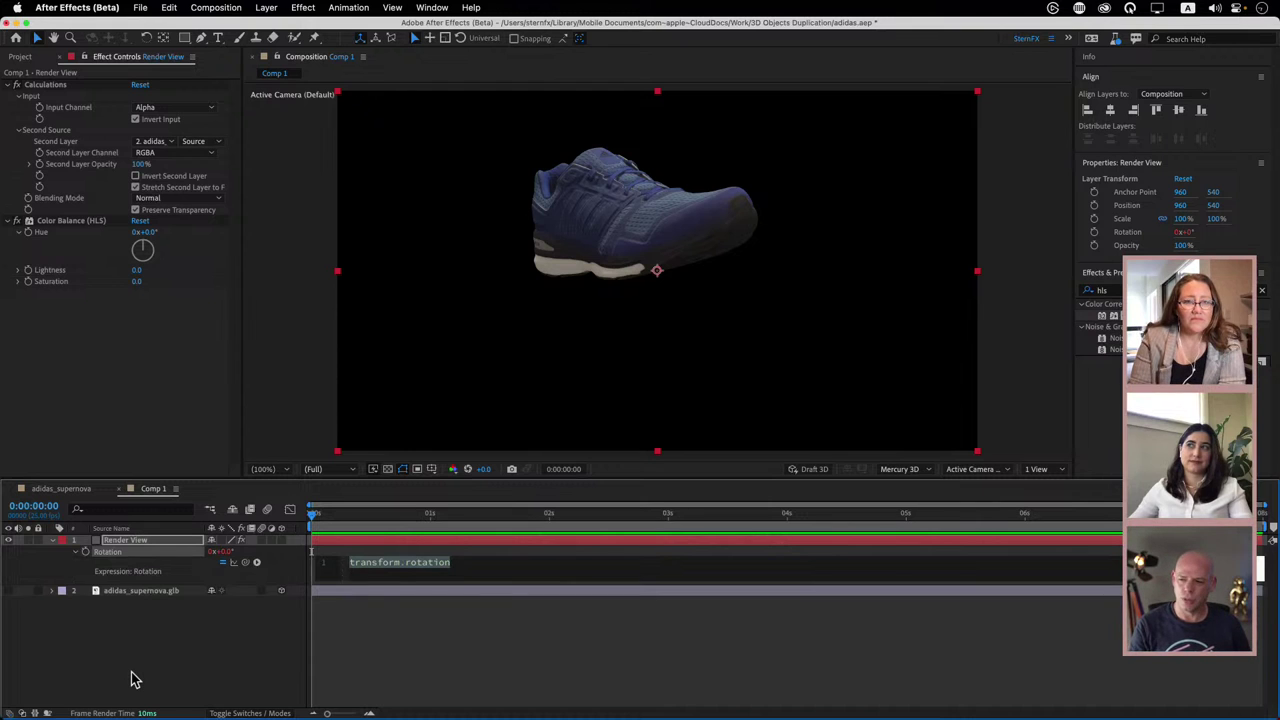
pyautogui.write('in')
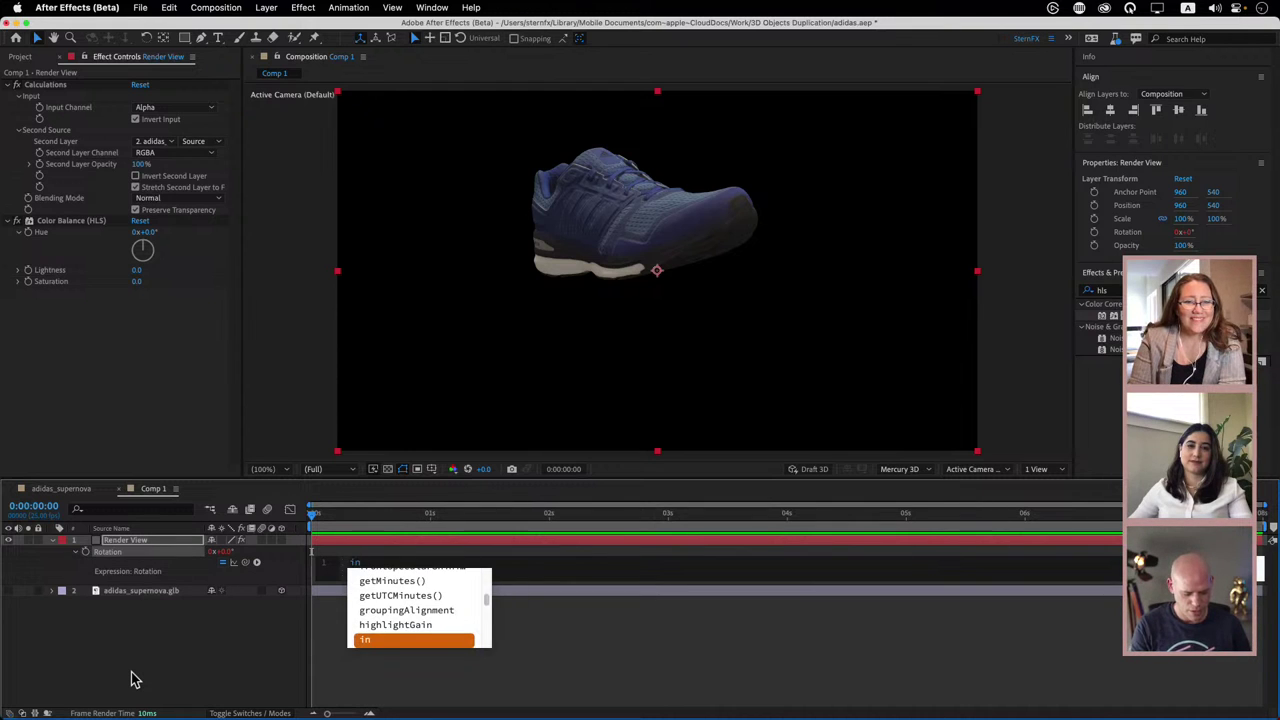
pyautogui.write('dex')
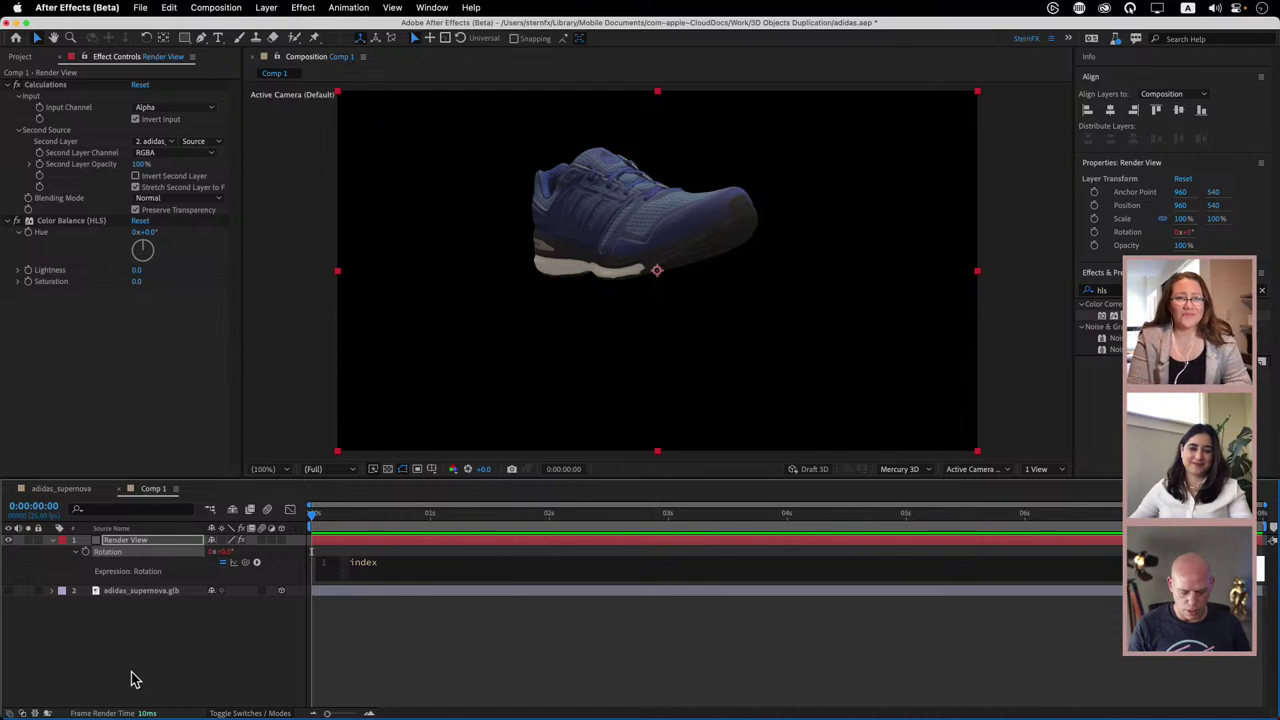
pyautogui.write('*50')
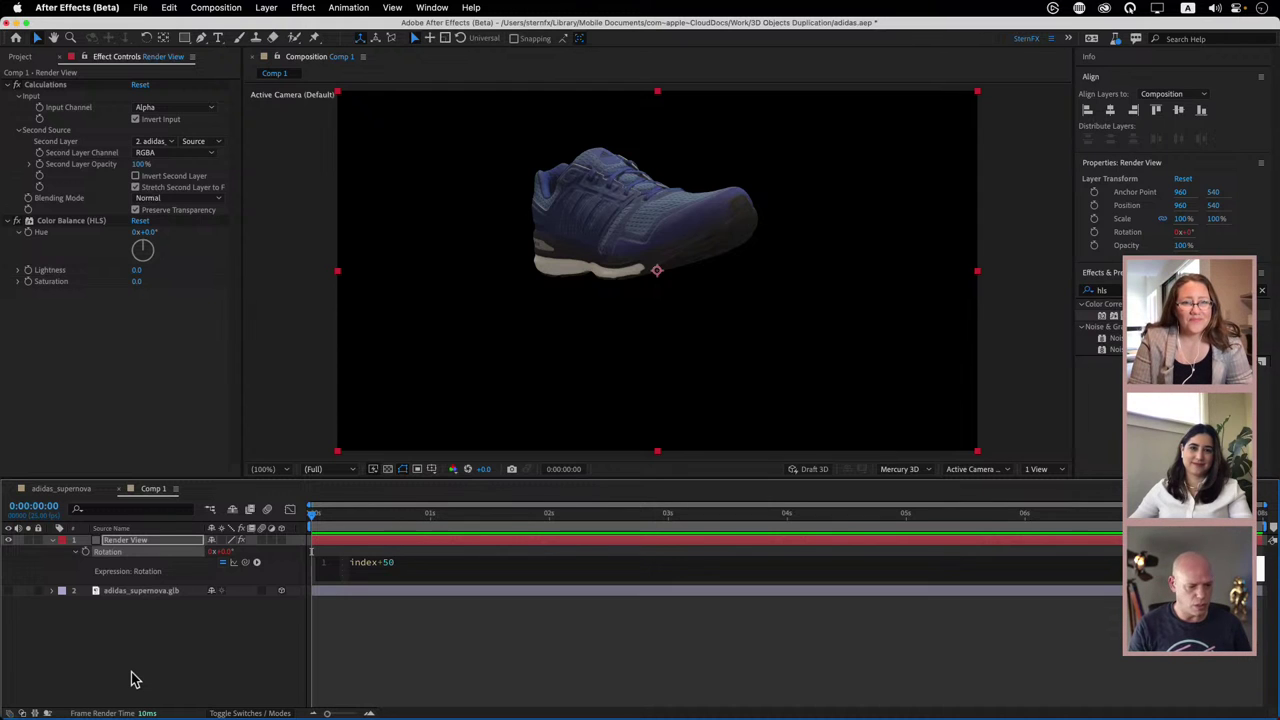
pyautogui.click(222, 613)
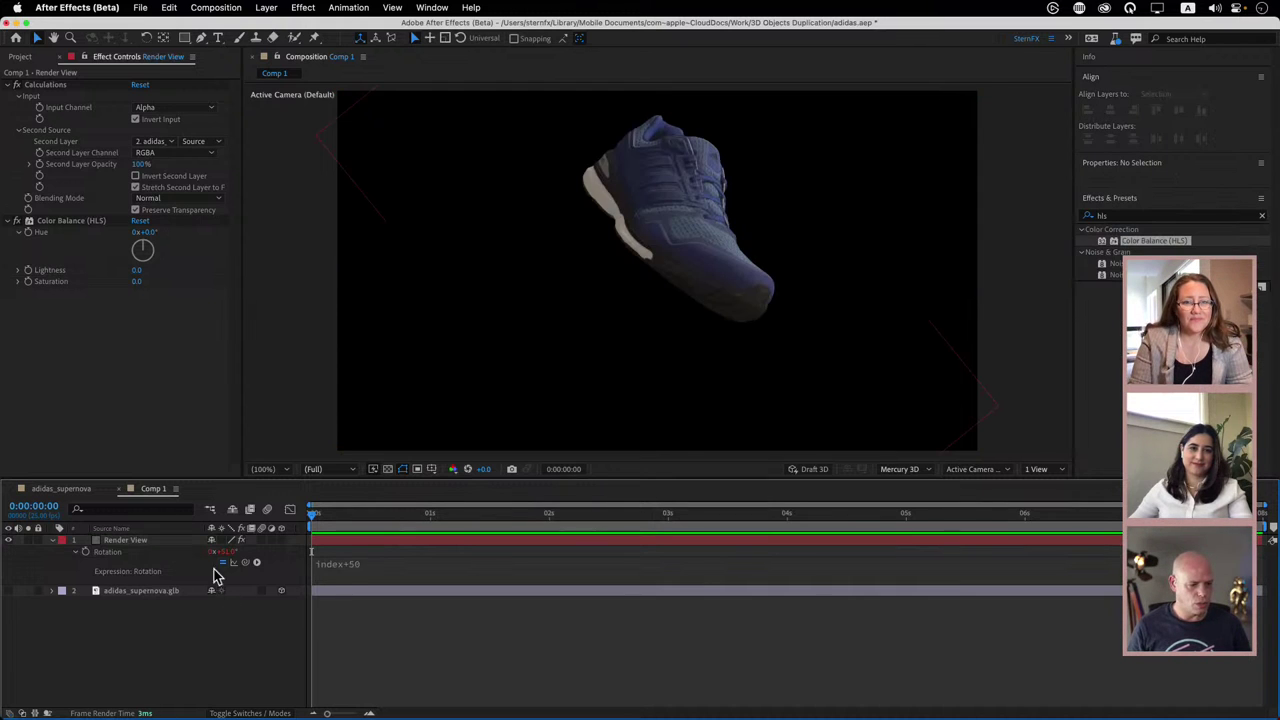
pyautogui.click(340, 570)
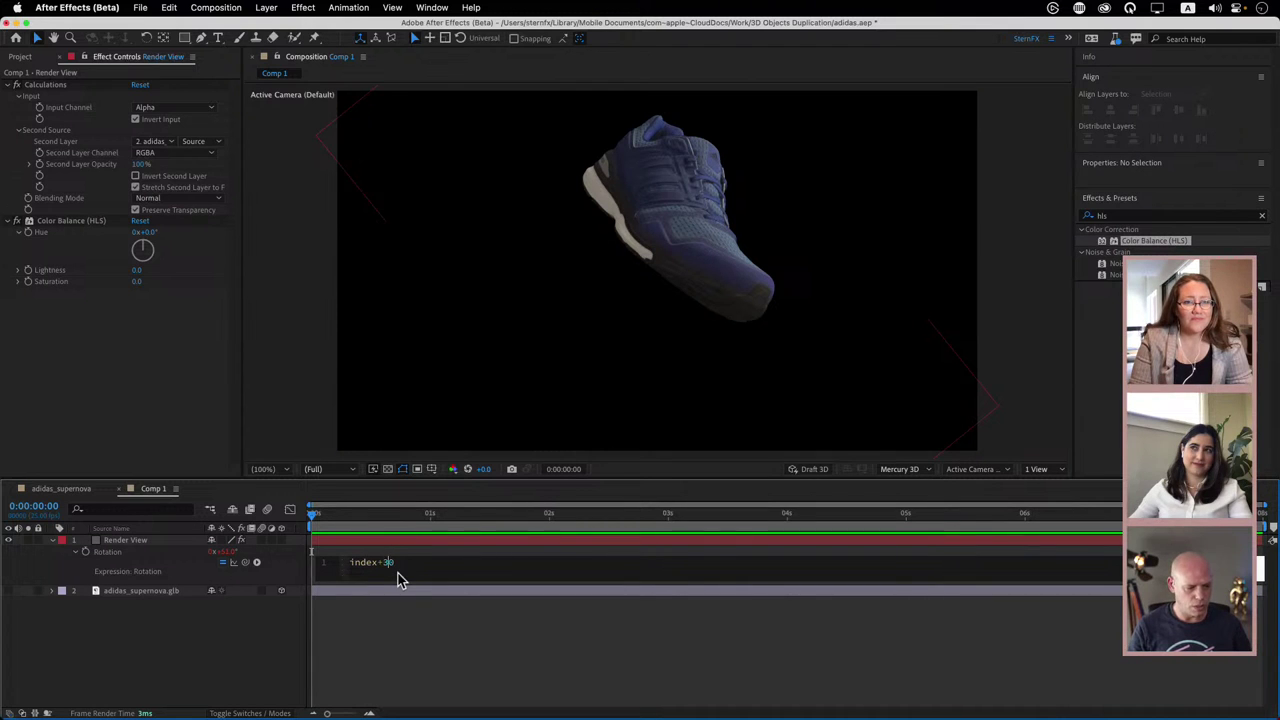
pyautogui.click(252, 642)
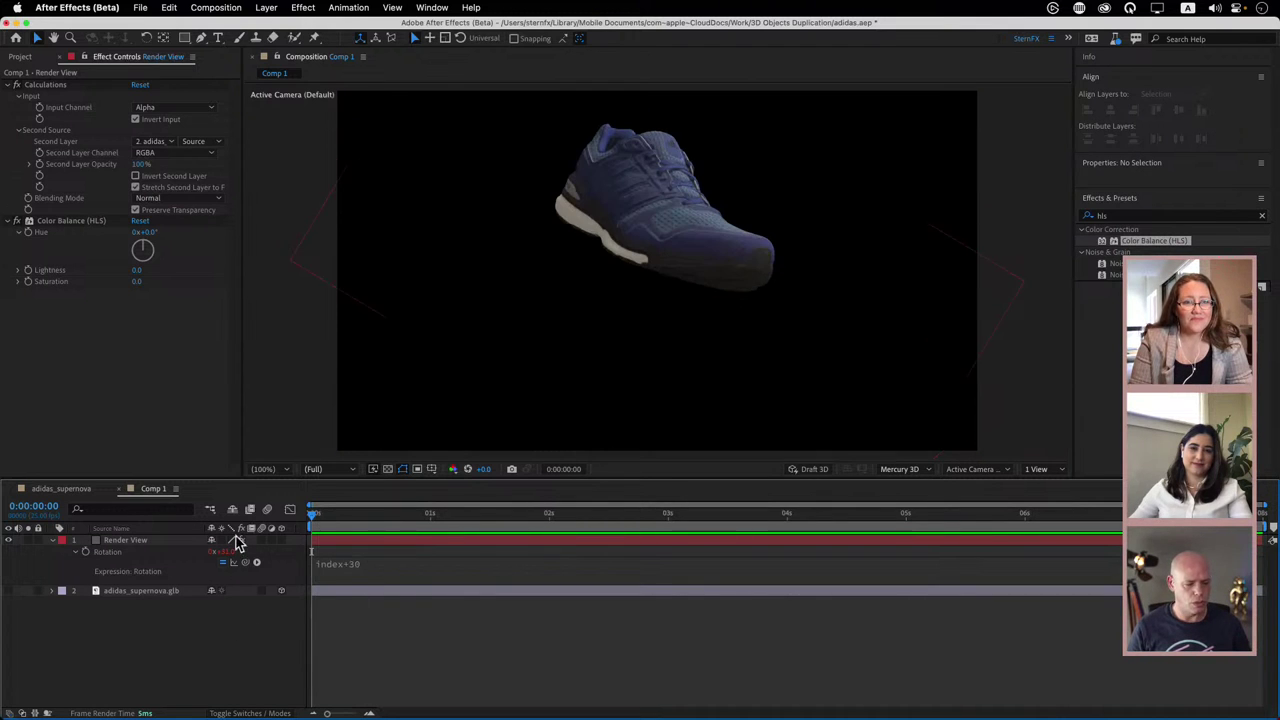
# - Duplicate the Render View layer six times to test the rotation expression, and delete the copies
pyautogui.click(137, 541)
pyautogui.press('super+d')
pyautogui.press('super+d')
pyautogui.press('super+d')
pyautogui.press('super+d')
pyautogui.press('super+d')
pyautogui.press('super+d')
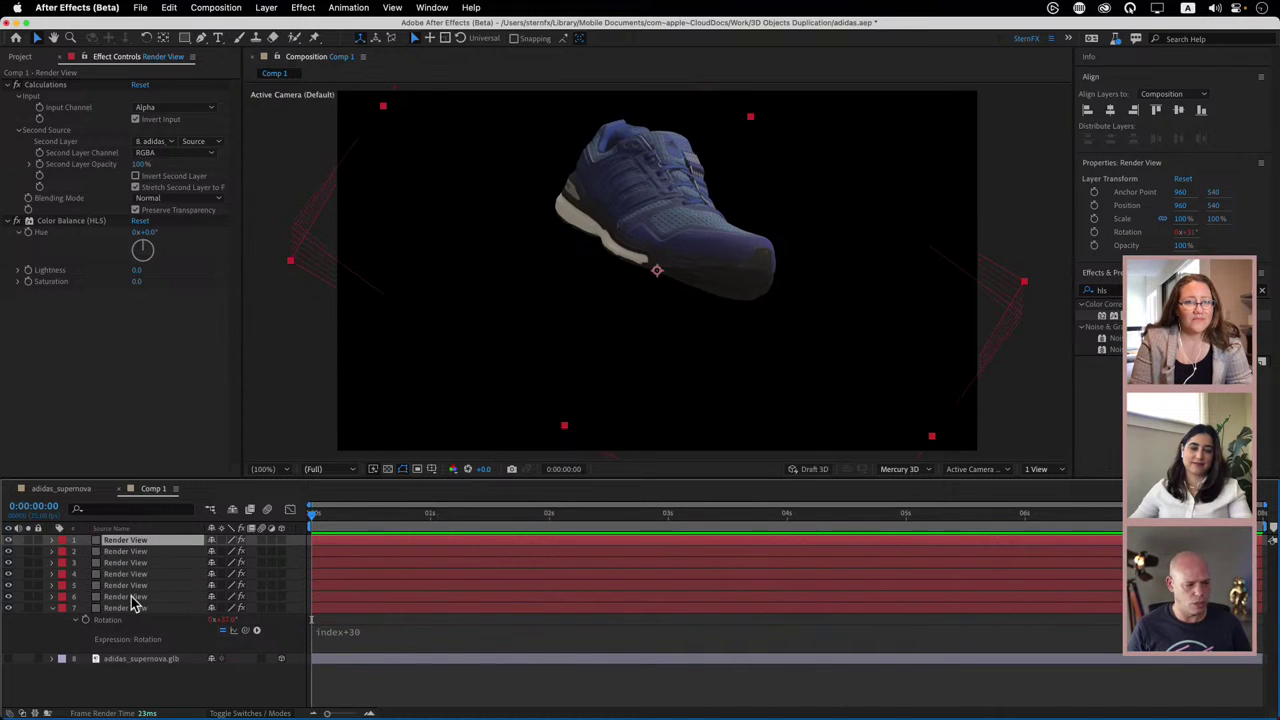
pyautogui.keyDown('shift'); pyautogui.click(131, 597); pyautogui.keyUp('shift')
pyautogui.press('Delete')
# - Correct the Render View layer's Rotation expression to index*30
pyautogui.click(358, 566)
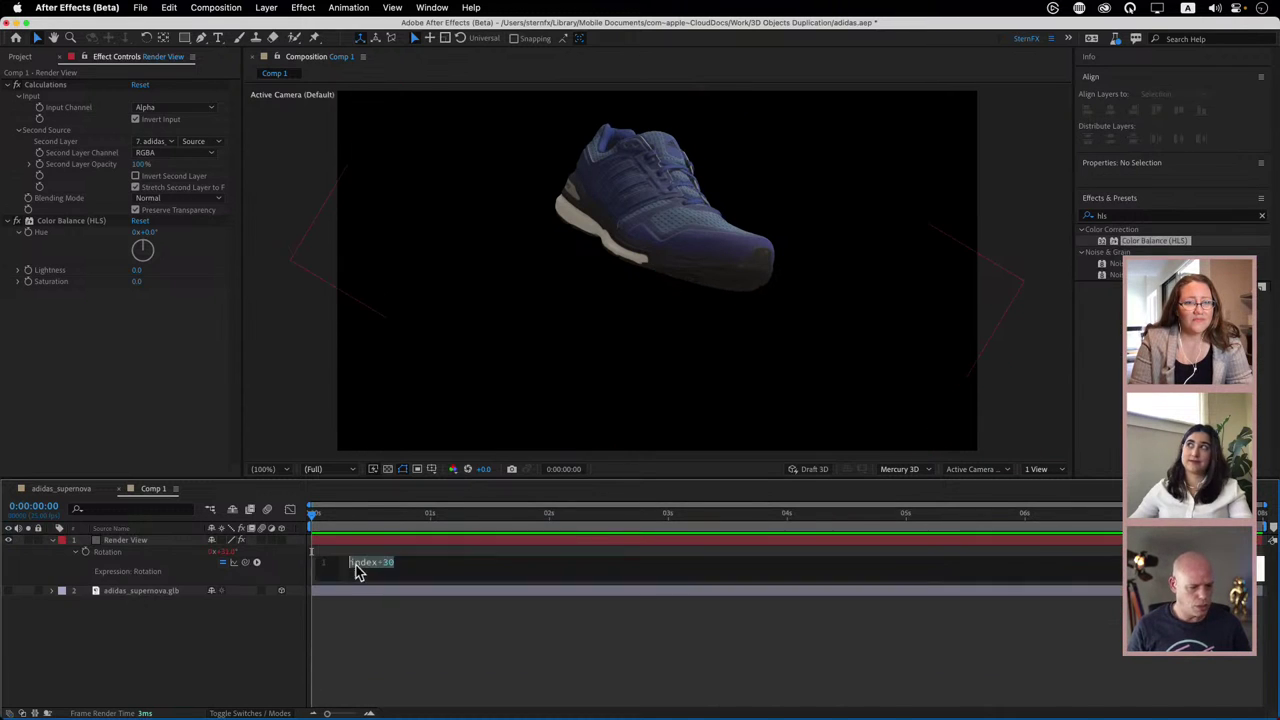
pyautogui.moveTo(385, 563); pyautogui.dragTo(380, 563)
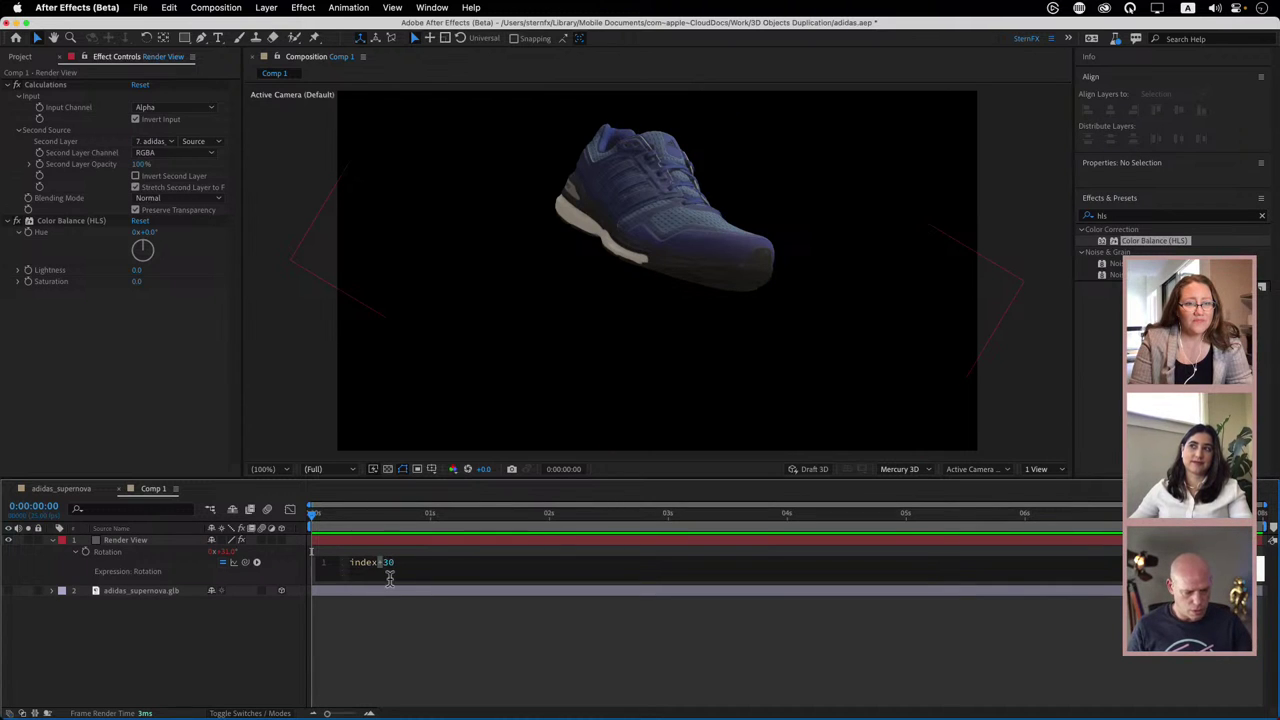
pyautogui.click(218, 628)
# - Duplicate the Render View layer eight times to test the radial arrangement, and delete the copies
pyautogui.click(137, 541)
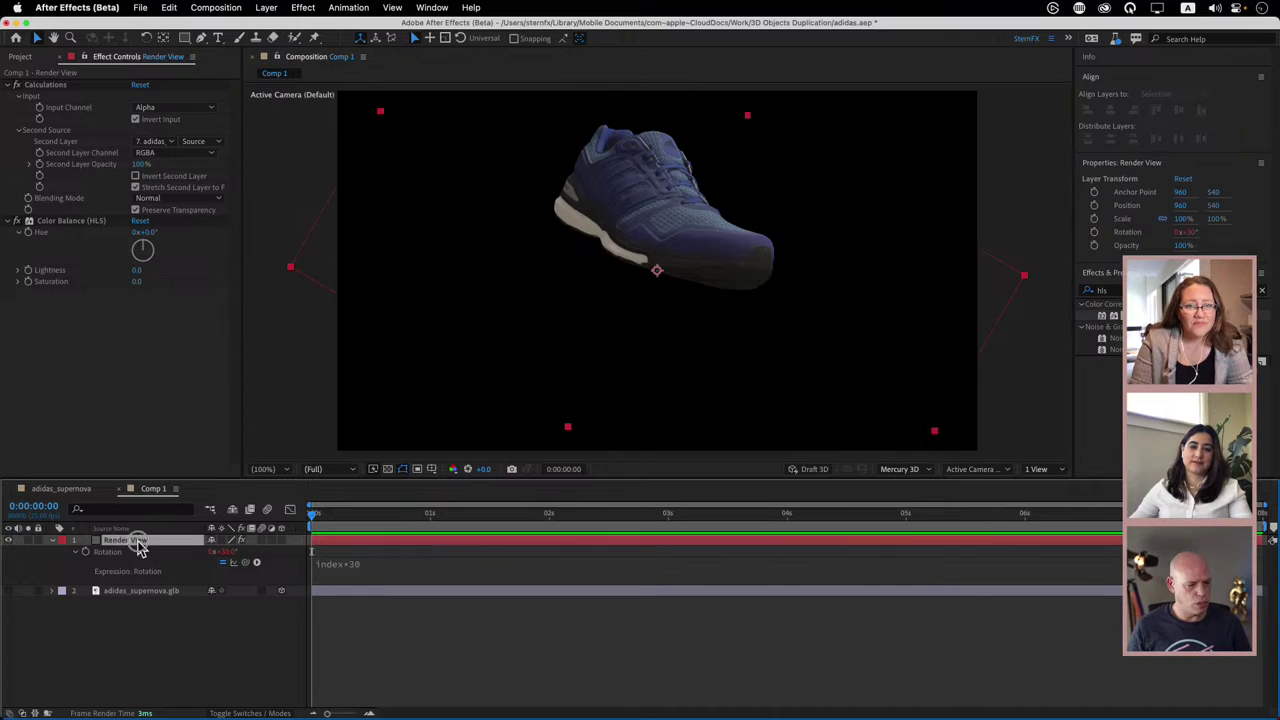
pyautogui.hotkey('ctrl', 'd')
pyautogui.hotkey('ctrl', 'd')
pyautogui.hotkey('ctrl', 'd')
pyautogui.hotkey('ctrl', 'd')
pyautogui.hotkey('ctrl', 'd')
pyautogui.hotkey('ctrl', 'd')
pyautogui.hotkey('ctrl', 'd')
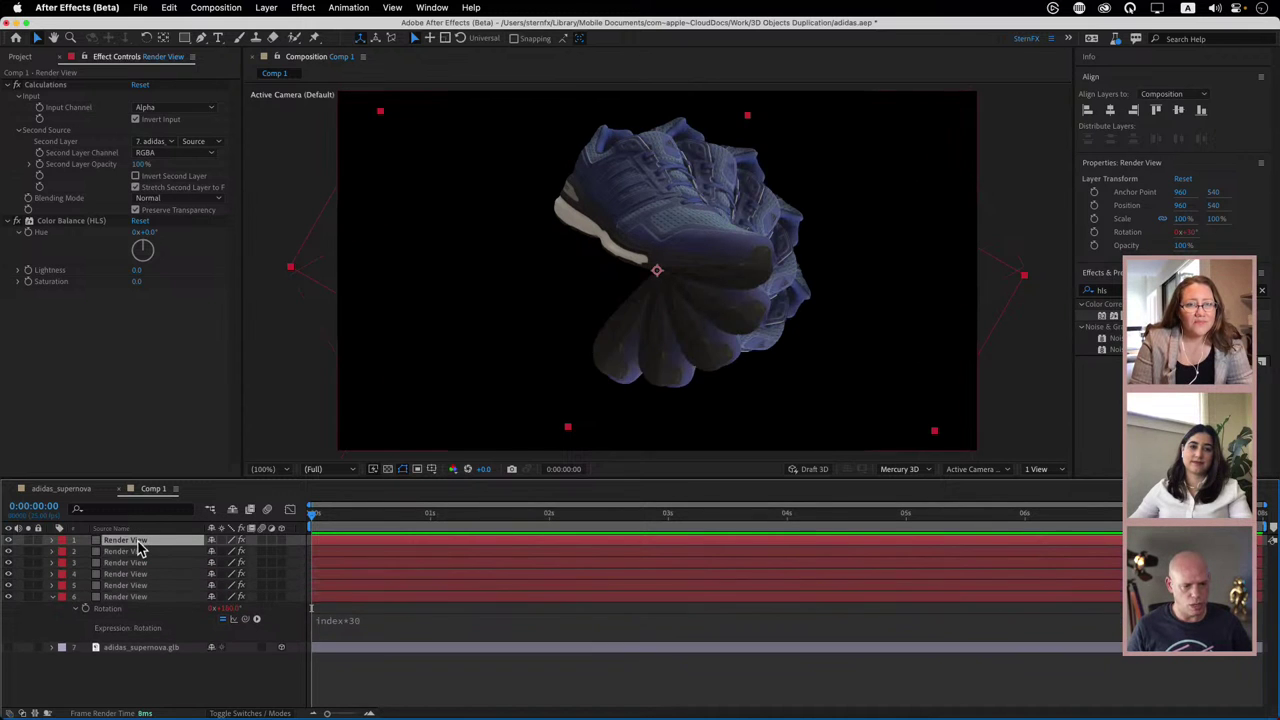
pyautogui.hotkey('ctrl', 'd')
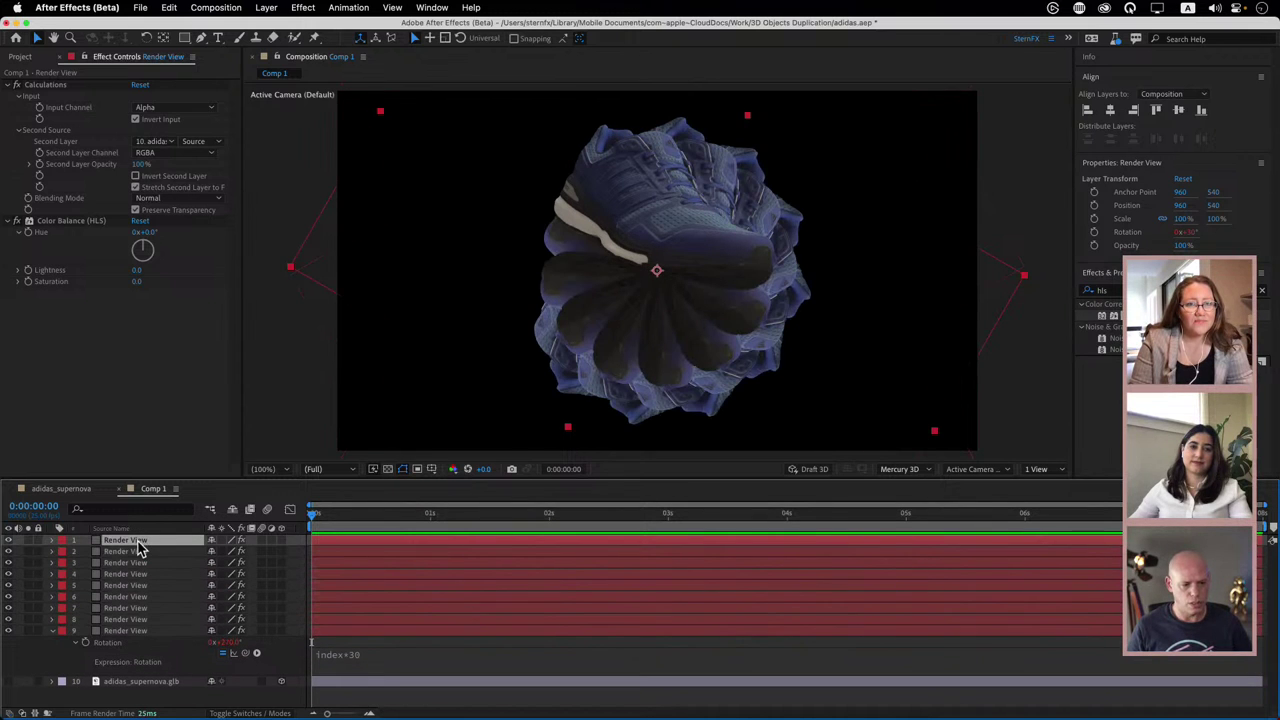
pyautogui.keyDown('shift'); pyautogui.click(126, 618); pyautogui.keyUp('shift')
pyautogui.press('Delete')
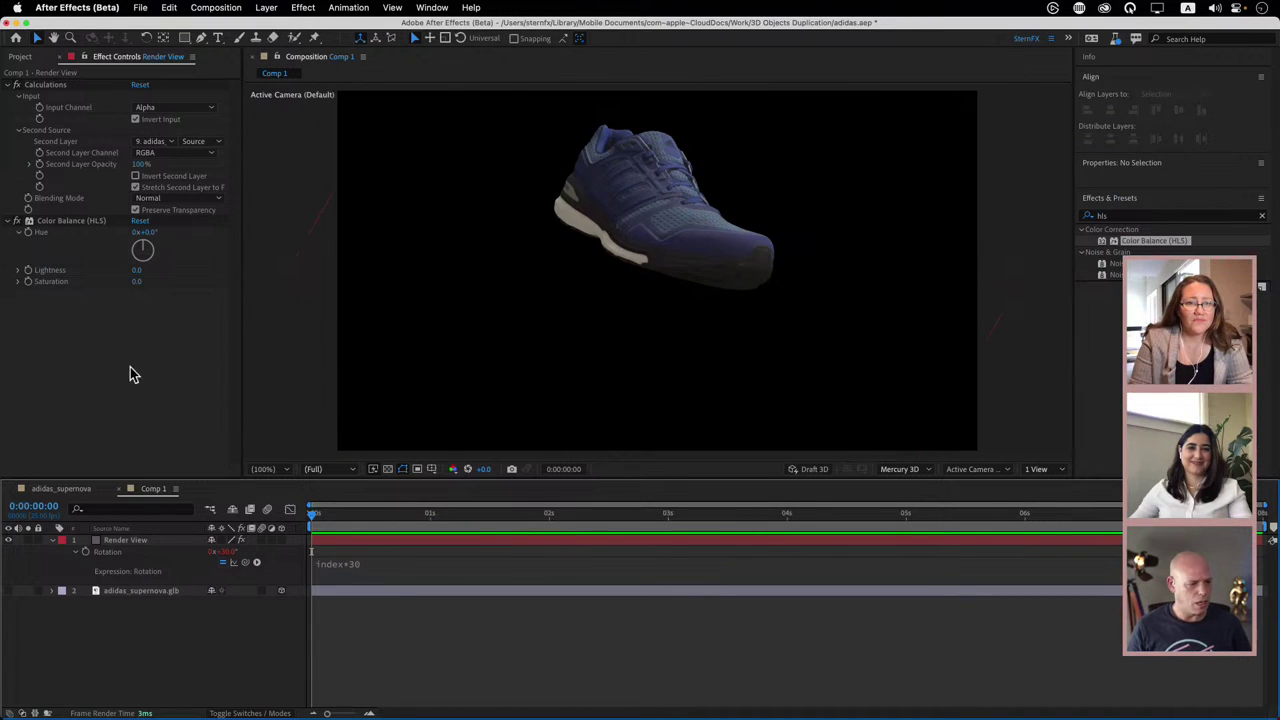
# - Reveal the Color Balance (HLS) Hue property of Render View in the timeline and give it the expression index*30
pyautogui.click(57, 222)
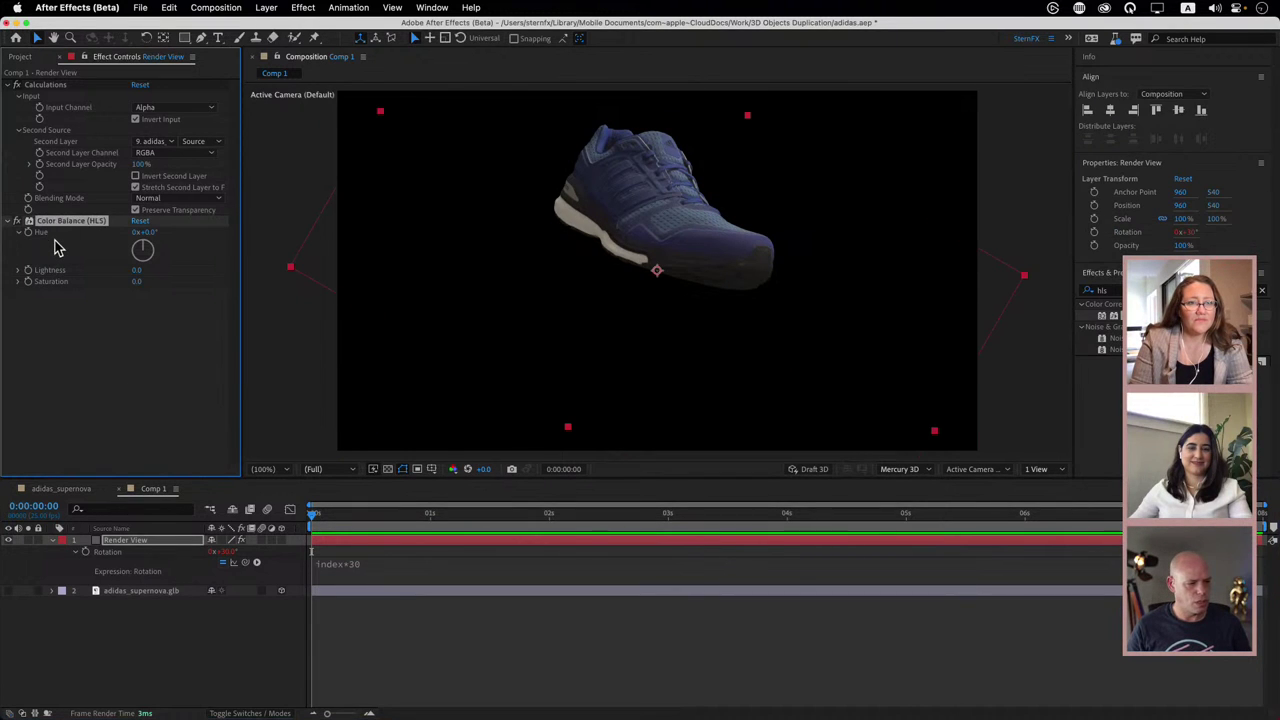
pyautogui.click(38, 234)
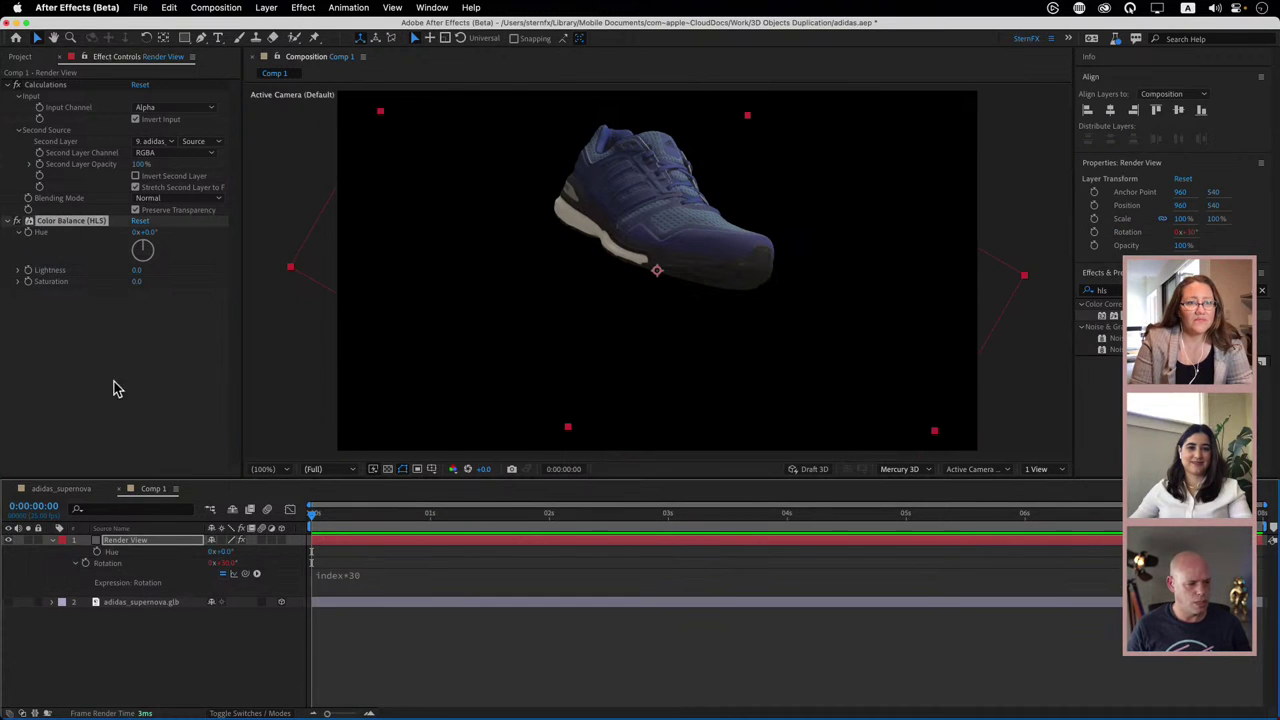
pyautogui.keyDown('alt'); pyautogui.click(88, 553); pyautogui.keyUp('alt')
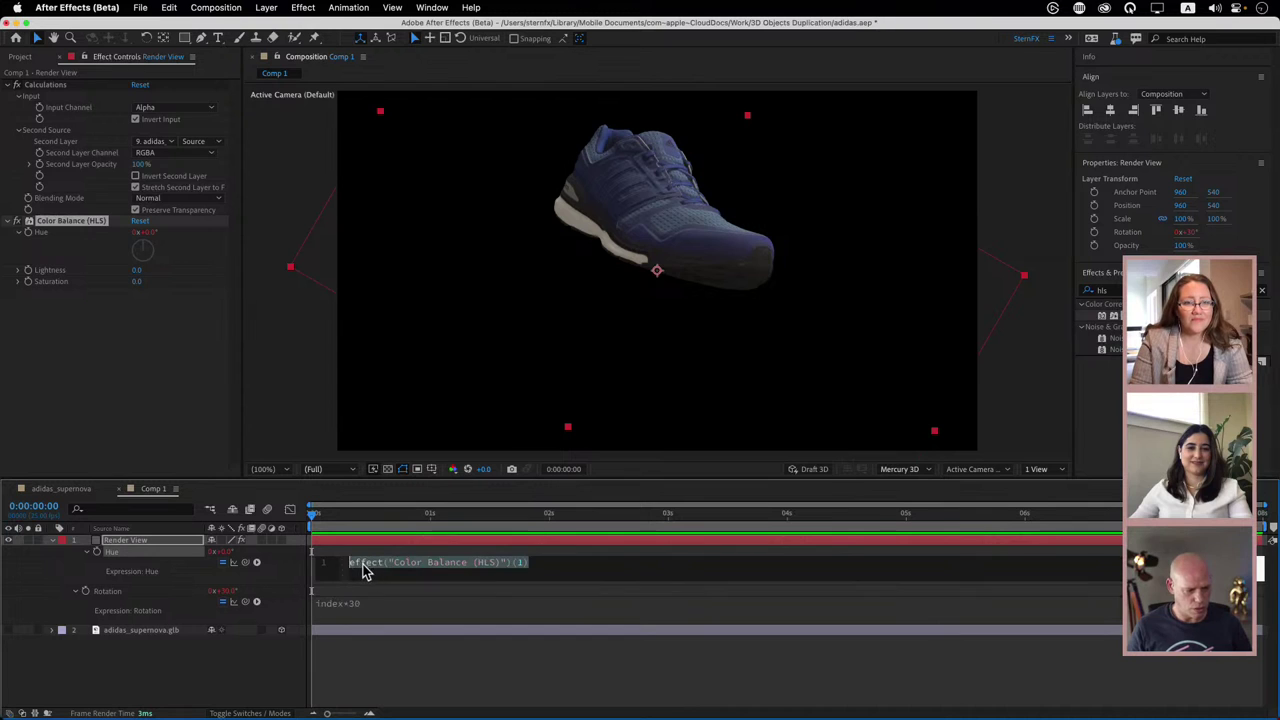
pyautogui.write('index*30')
pyautogui.click(300, 620)
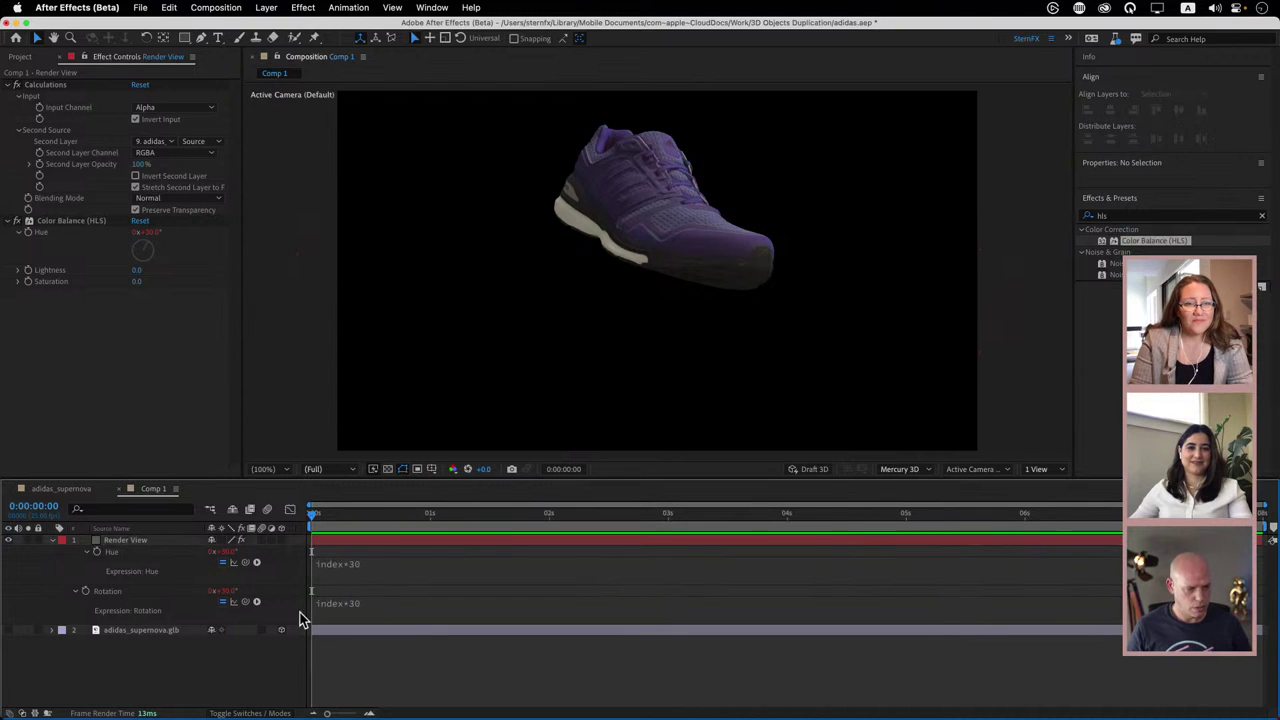
# - Duplicate the Render View layer seven times and collapse the original layer's expression properties
pyautogui.click(130, 541)
pyautogui.press('super+d')
pyautogui.press('super+d')
pyautogui.press('super+d')
pyautogui.press('super+d')
pyautogui.press('super+d')
pyautogui.press('super+d')
pyautogui.press('super+d')
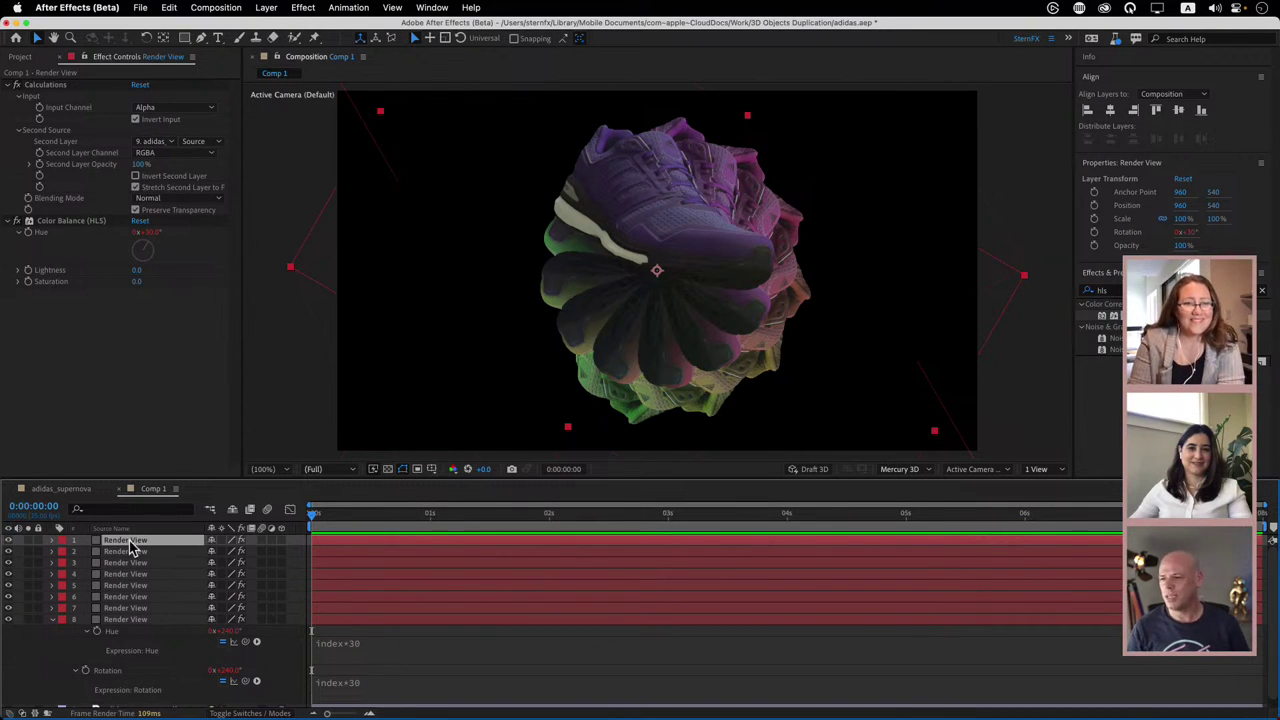
pyautogui.click(52, 620)
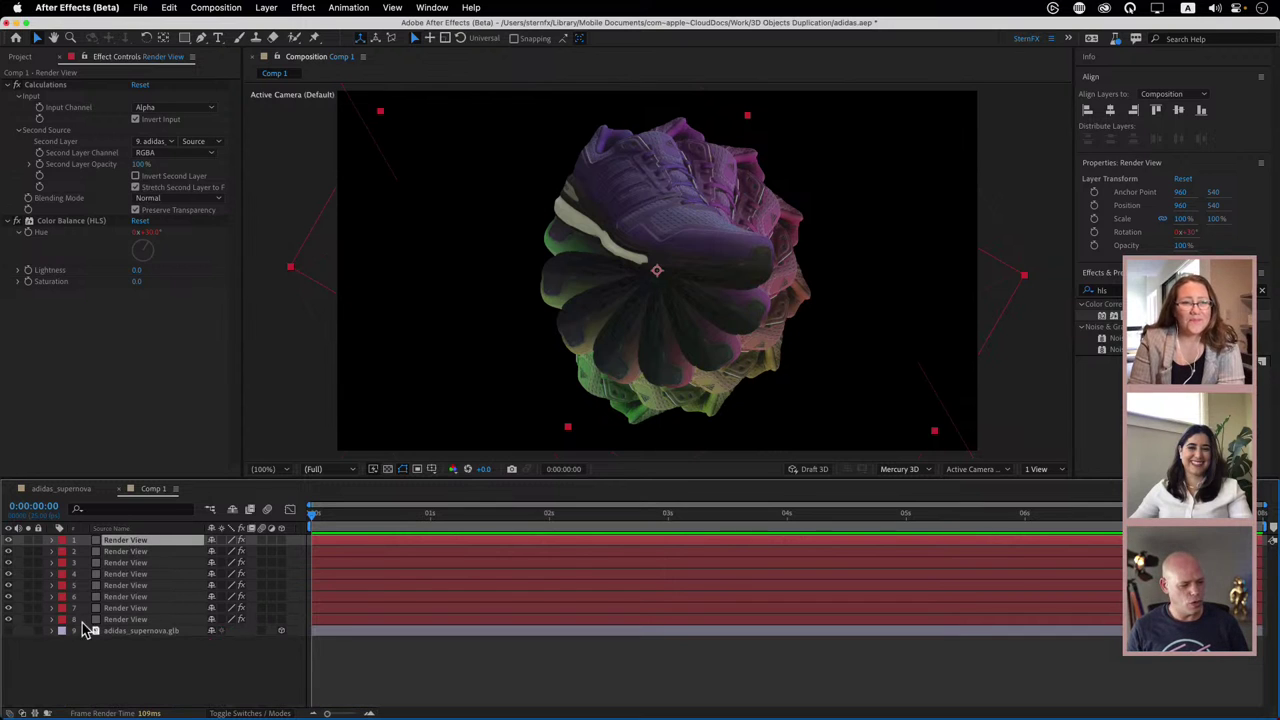
# - Add a two-node camera with the 35mm preset and orbit it to view the ring of shoes from a raised side angle
pyautogui.press('super+alt+shift+c')
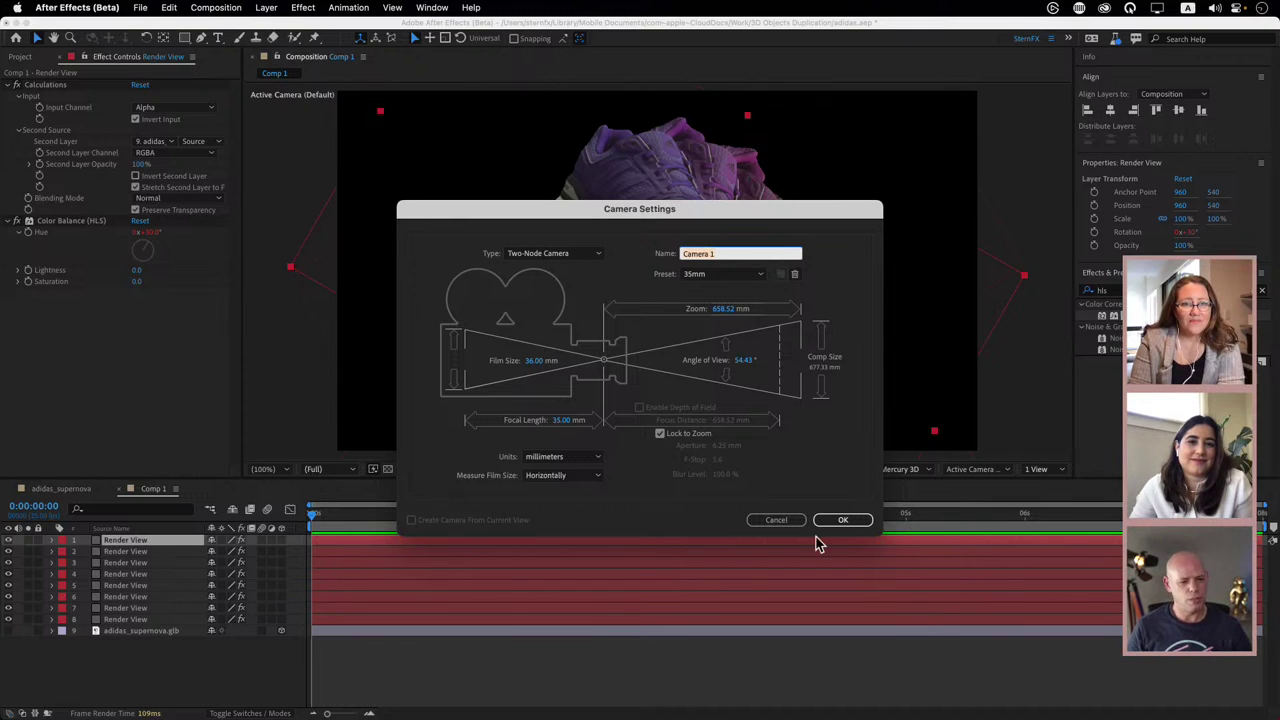
pyautogui.click(843, 522)
pyautogui.press('c')
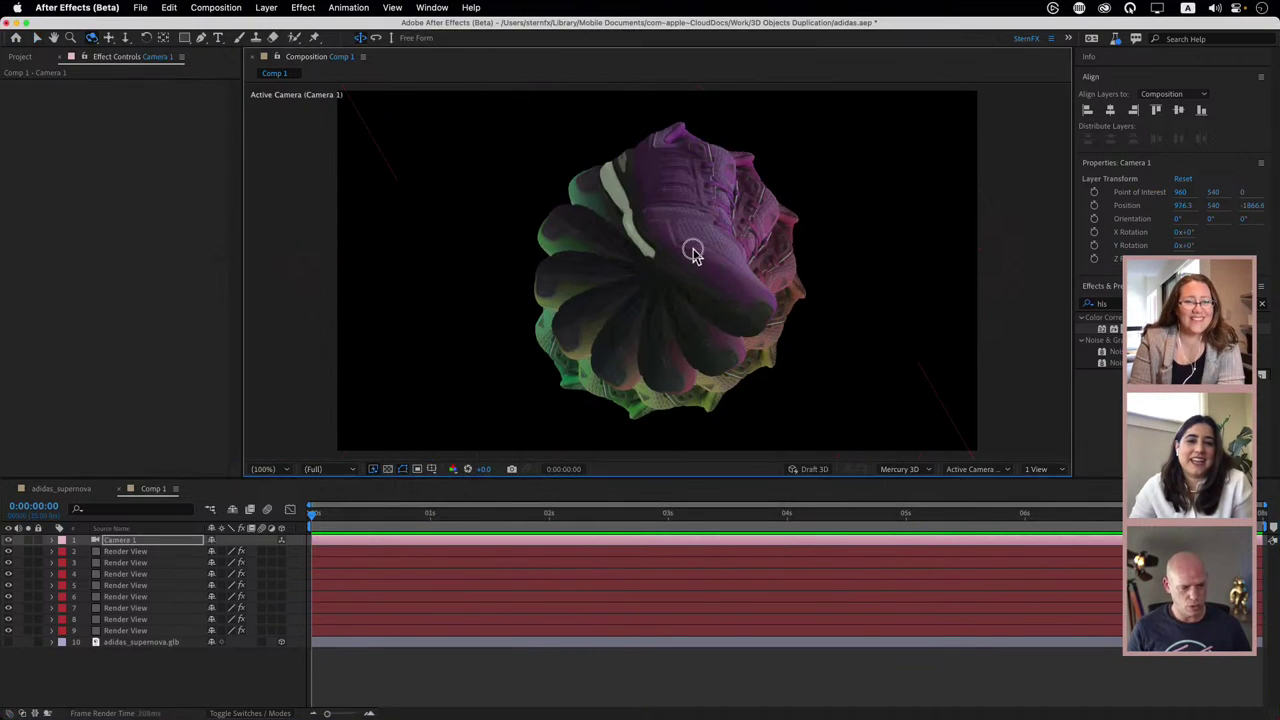
pyautogui.moveTo(689, 249); pyautogui.dragTo(496, 255)
pyautogui.moveTo(700, 276)
pyautogui.mouseDown()
pyautogui.moveTo(720, 246)
pyautogui.moveTo(717, 257)
pyautogui.mouseUp()
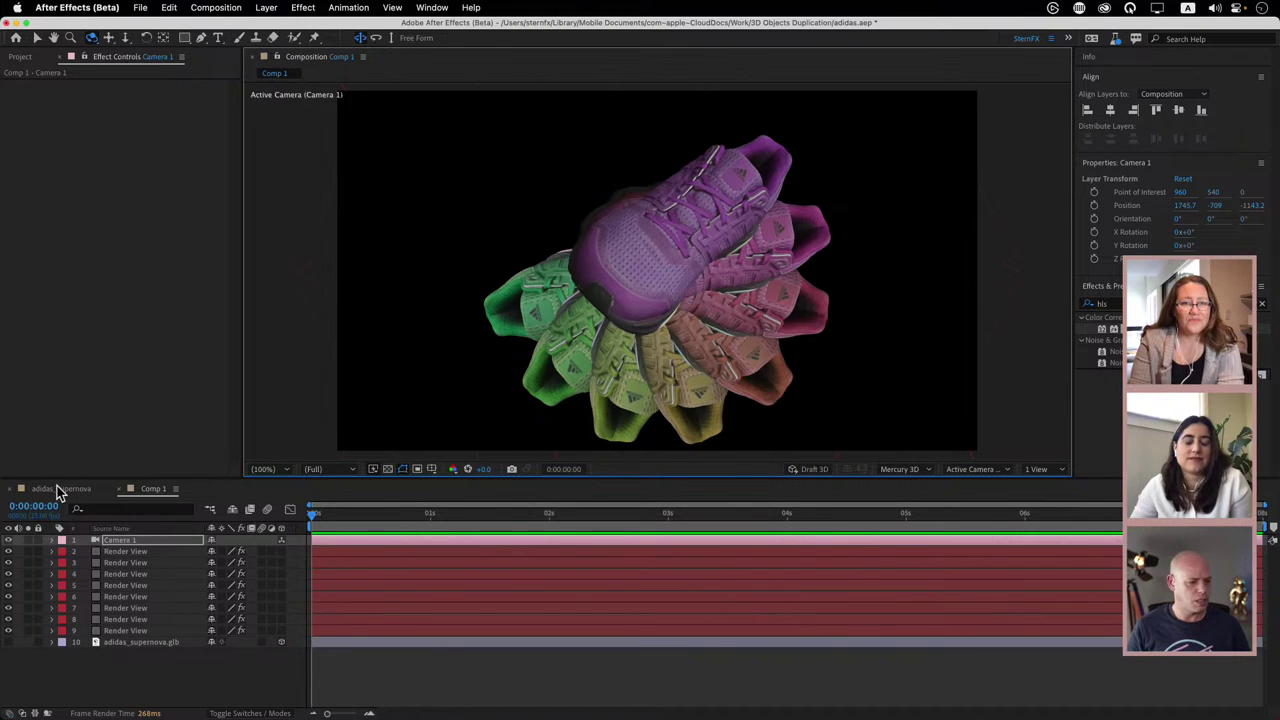
# - Open the adidas_supernova composition and examine the effects and expressions on Render Layer 4
pyautogui.click(58, 489)
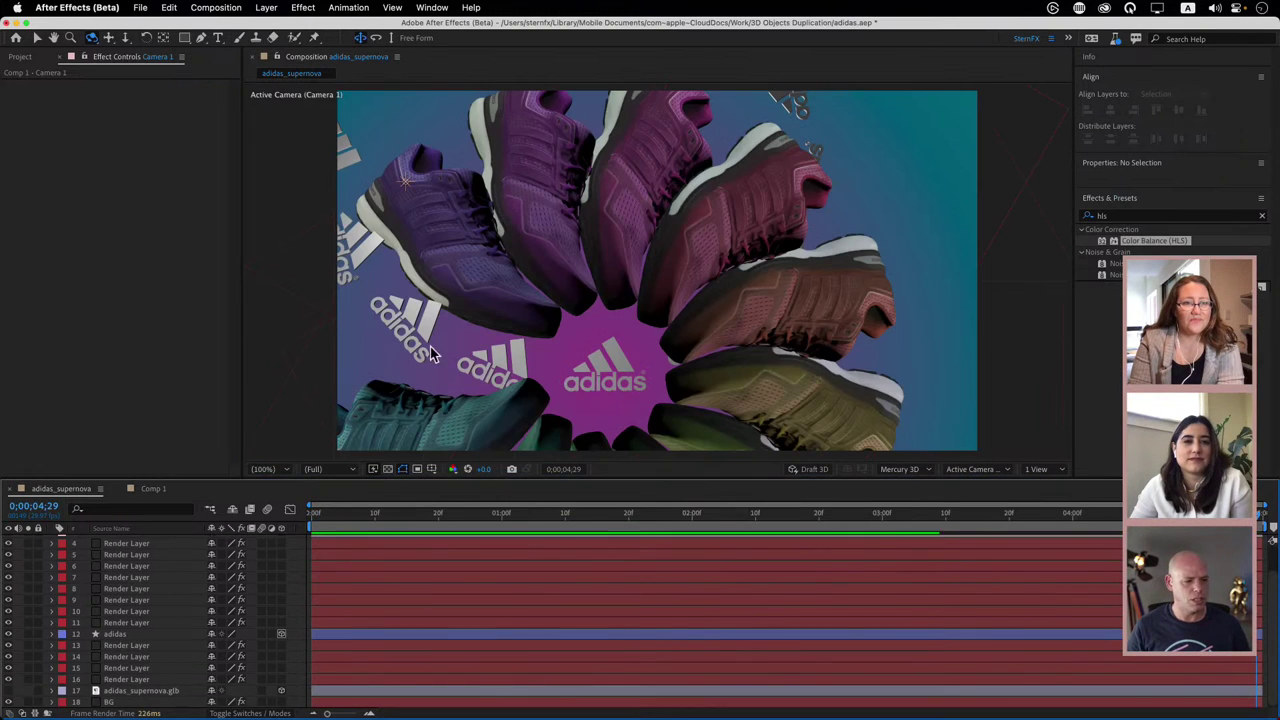
pyautogui.click(129, 545)
pyautogui.press('e')
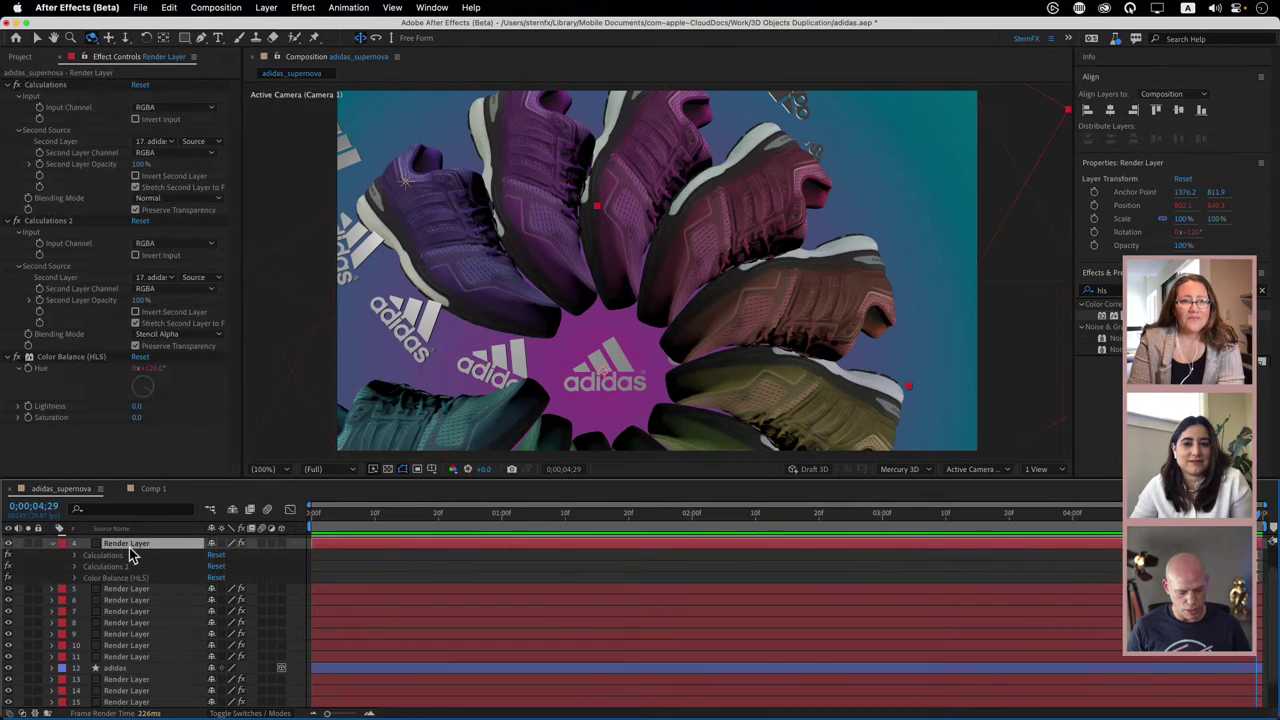
pyautogui.press('e')
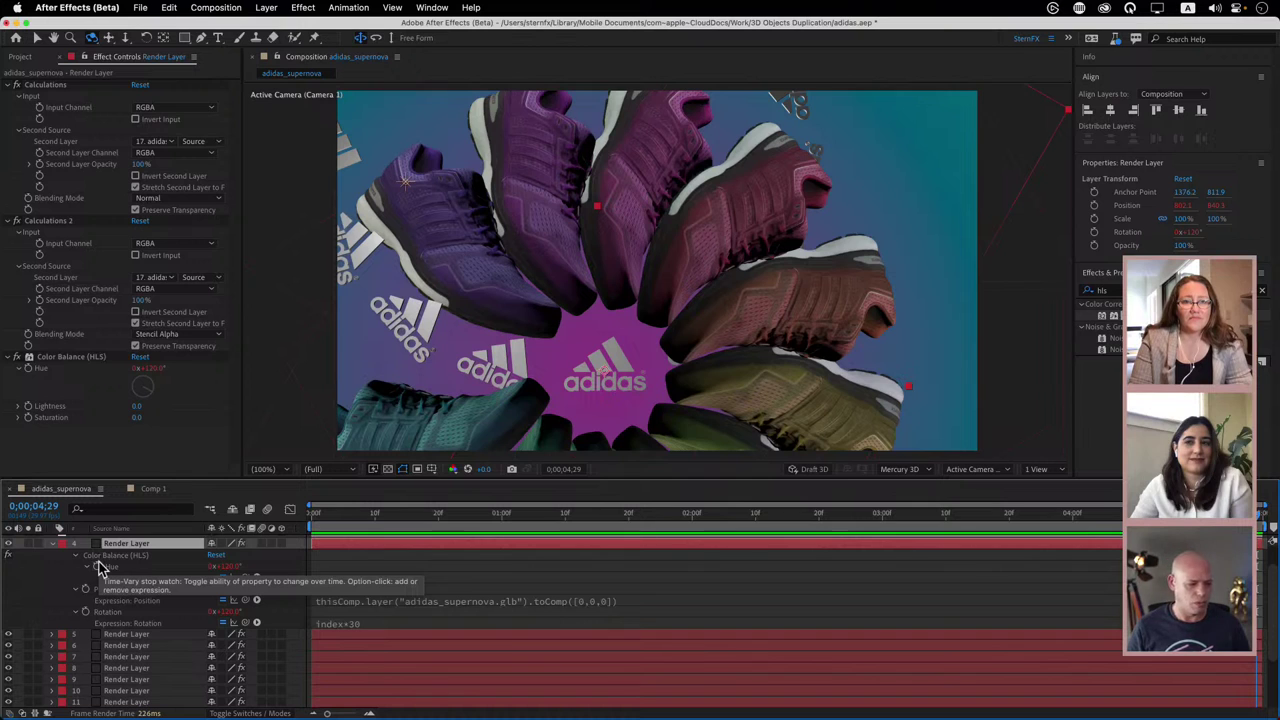
pyautogui.click(52, 544)
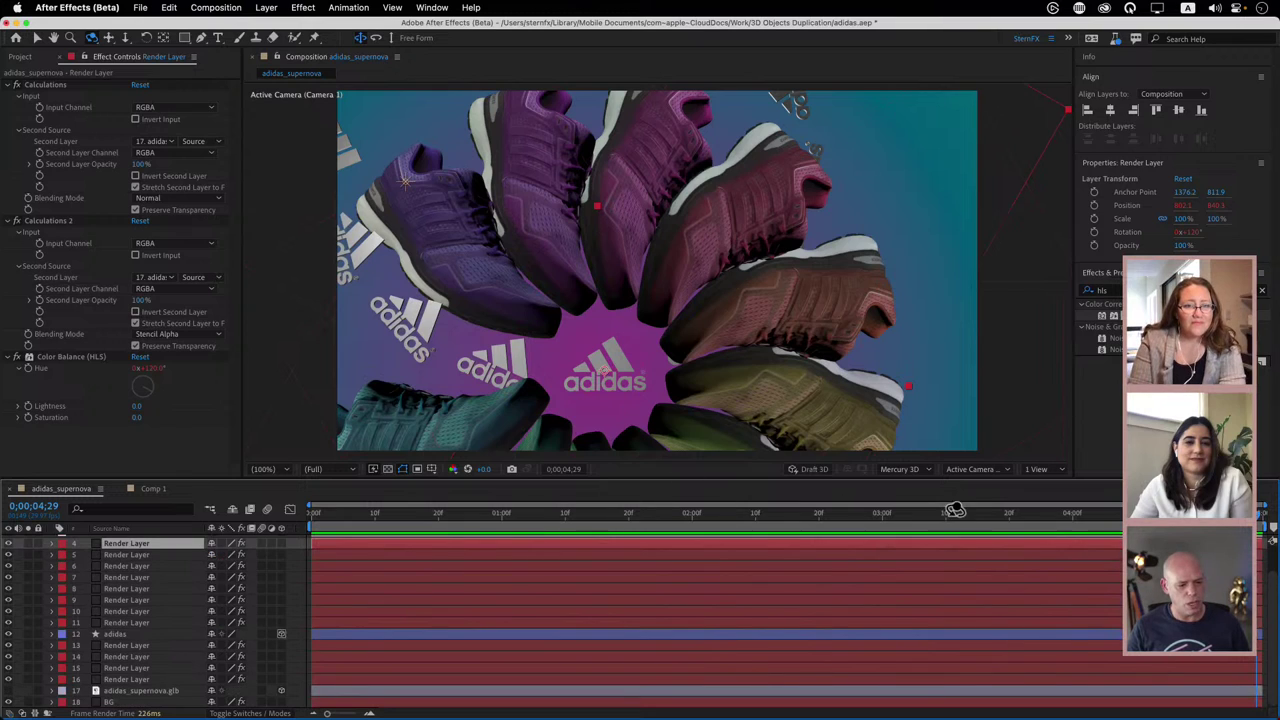
# - Orbit the camera around the ring of shoes in the adidas_supernova composition, and undo the camera moves
pyautogui.moveTo(1255, 517)
pyautogui.mouseDown()
pyautogui.moveTo(486, 517)
pyautogui.moveTo(1258, 517)
pyautogui.mouseUp()
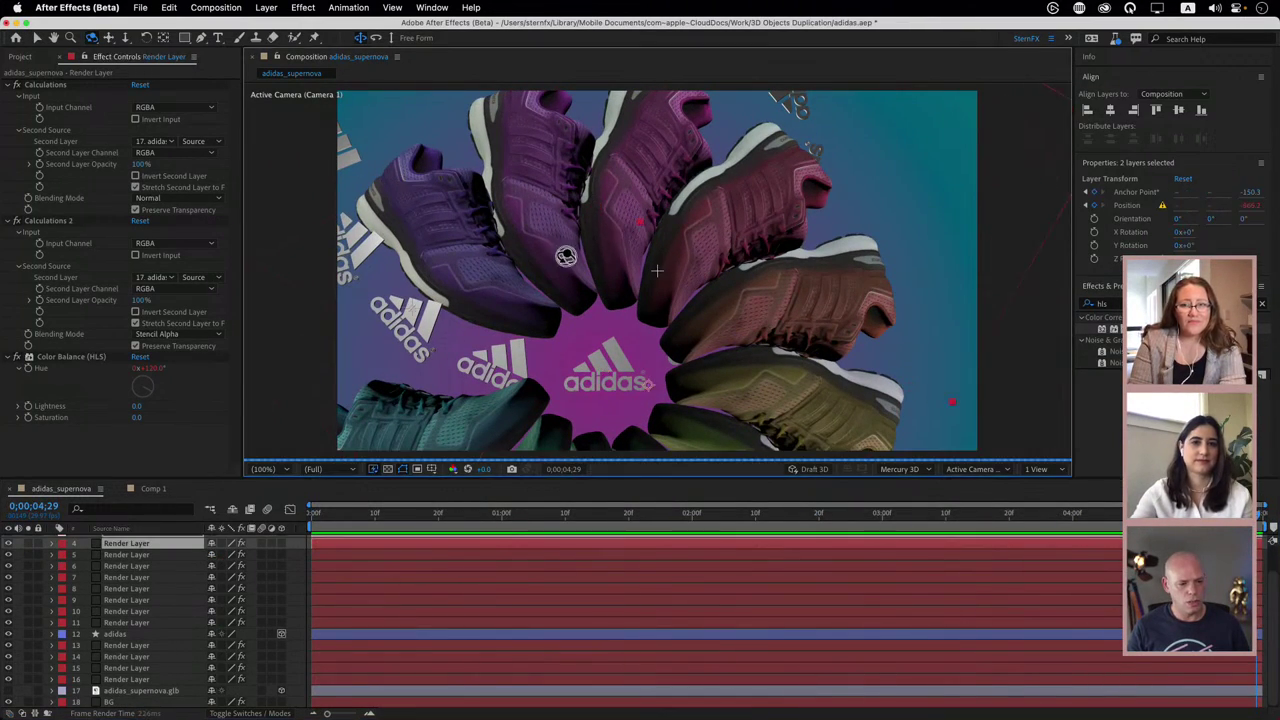
pyautogui.moveTo(614, 237); pyautogui.dragTo(657, 270)
pyautogui.moveTo(534, 252); pyautogui.dragTo(654, 238)
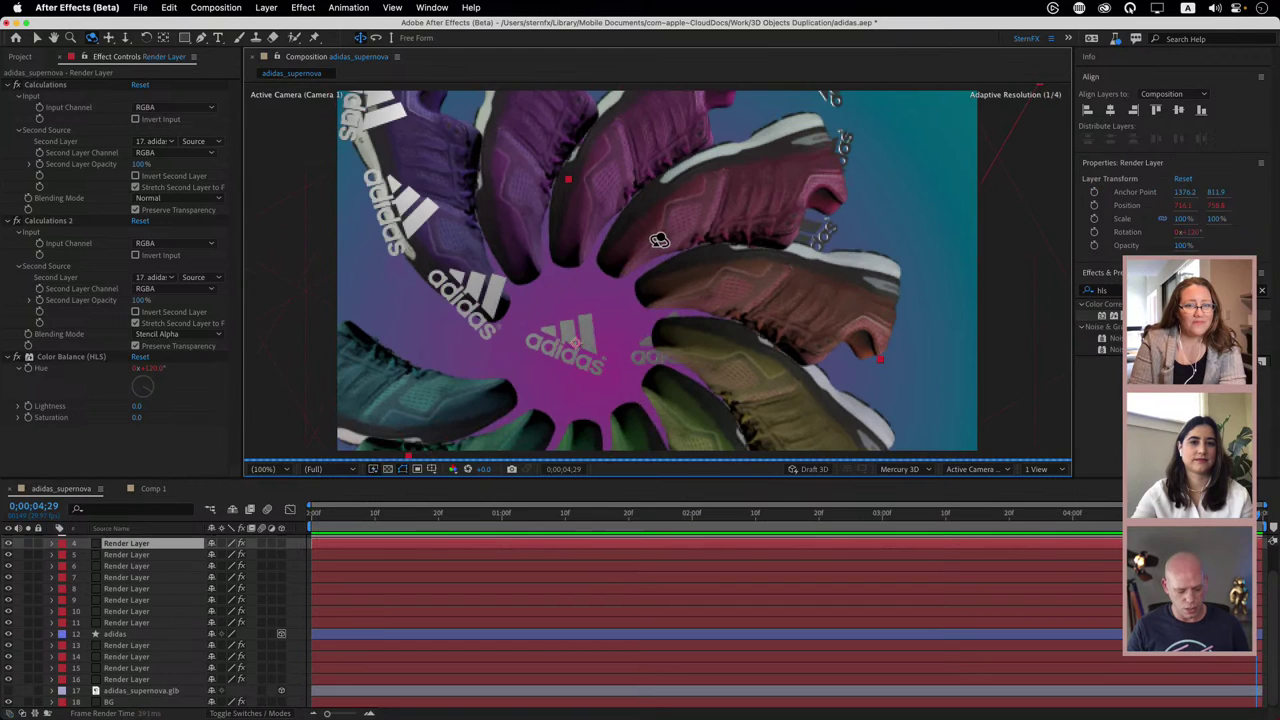
# - Examine the adidas shape layer's transform properties and the Repeater 1 settings in its contents
pyautogui.click(144, 636)
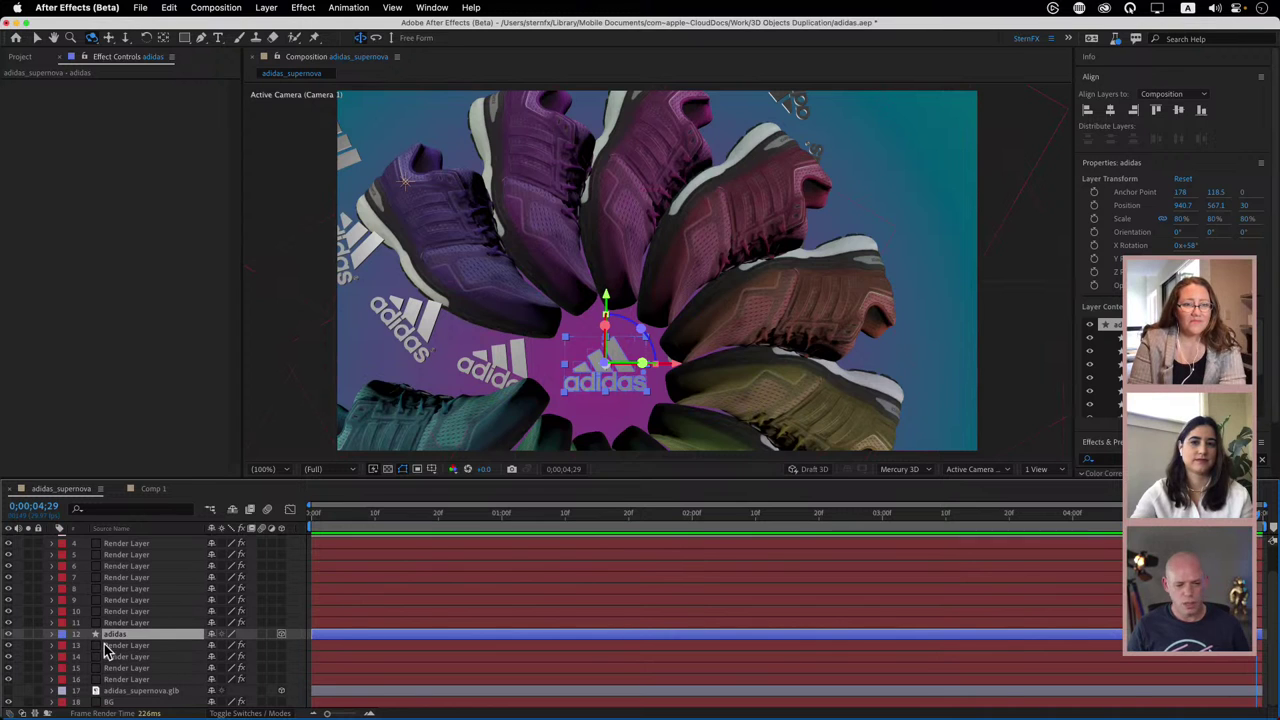
pyautogui.click(51, 634)
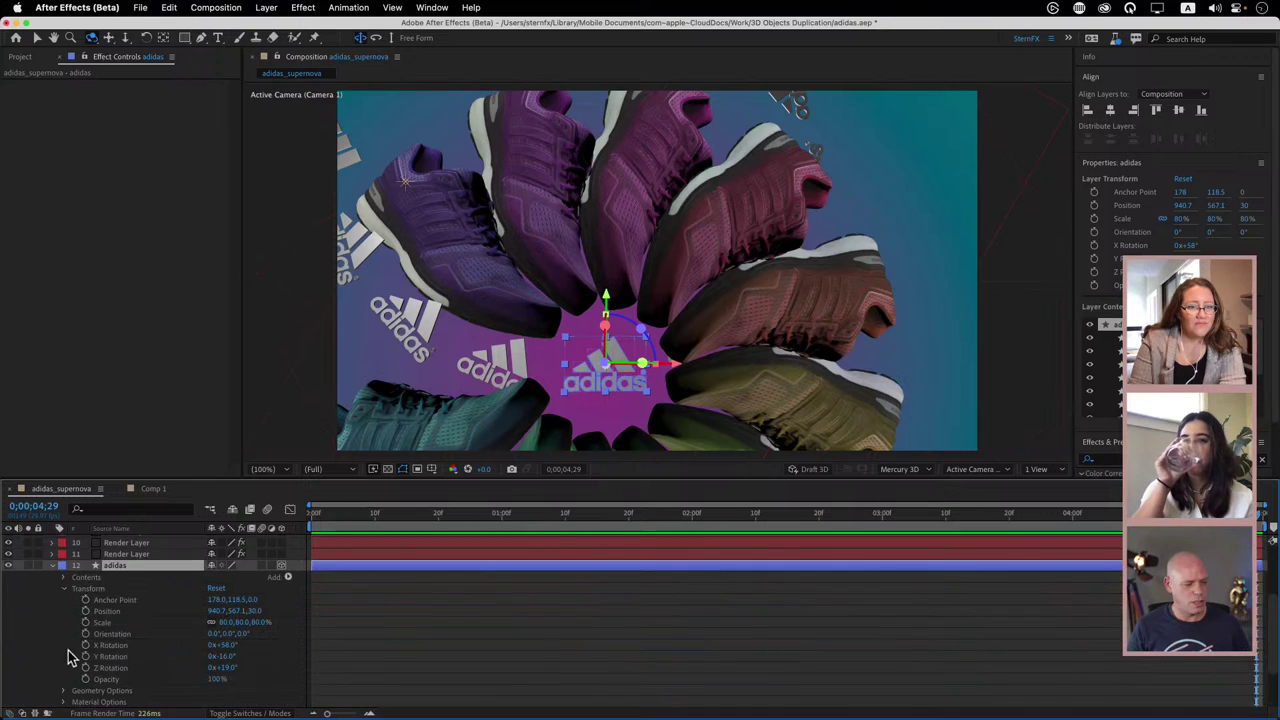
pyautogui.click(63, 589)
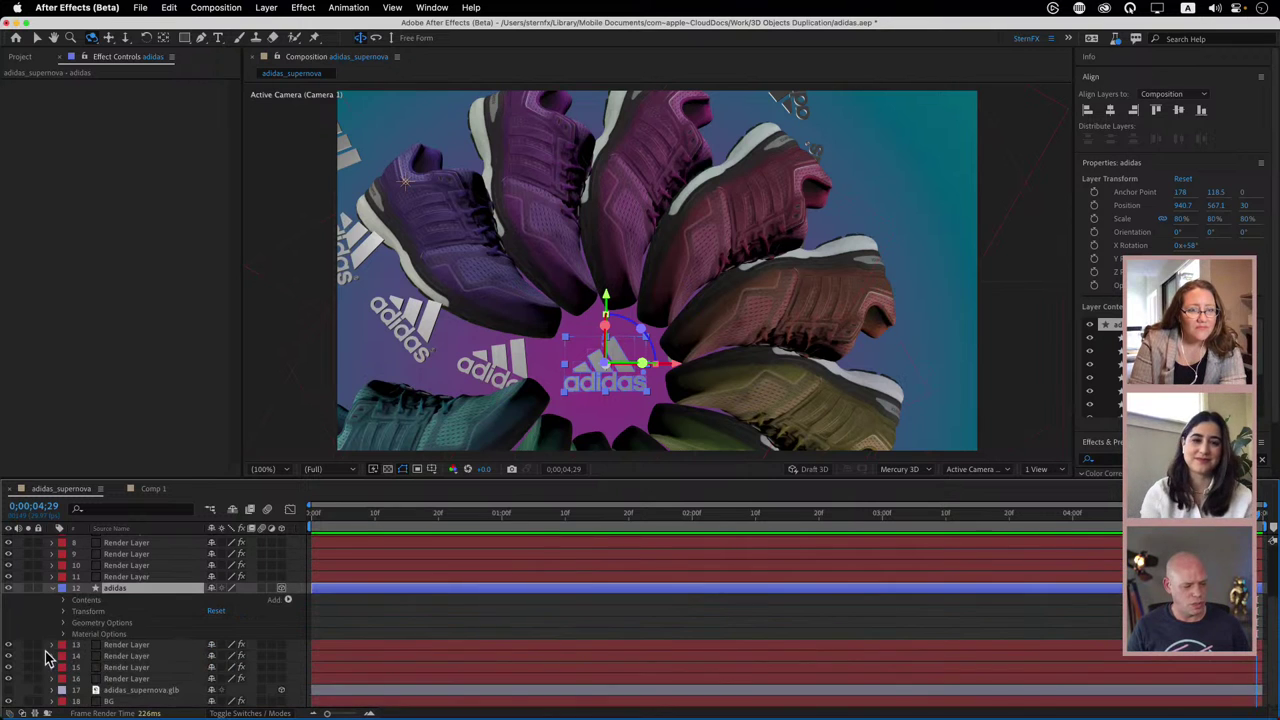
pyautogui.click(63, 600)
pyautogui.scroll(-3, 70, 625)
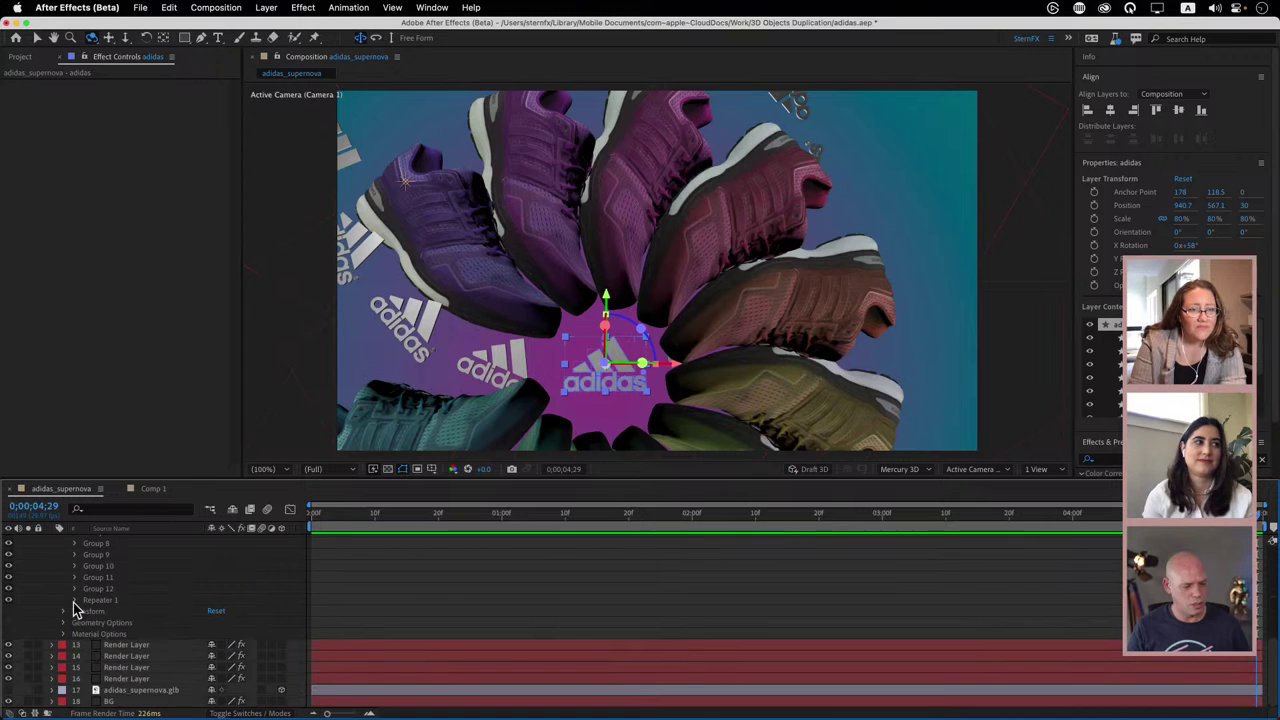
pyautogui.click(75, 589)
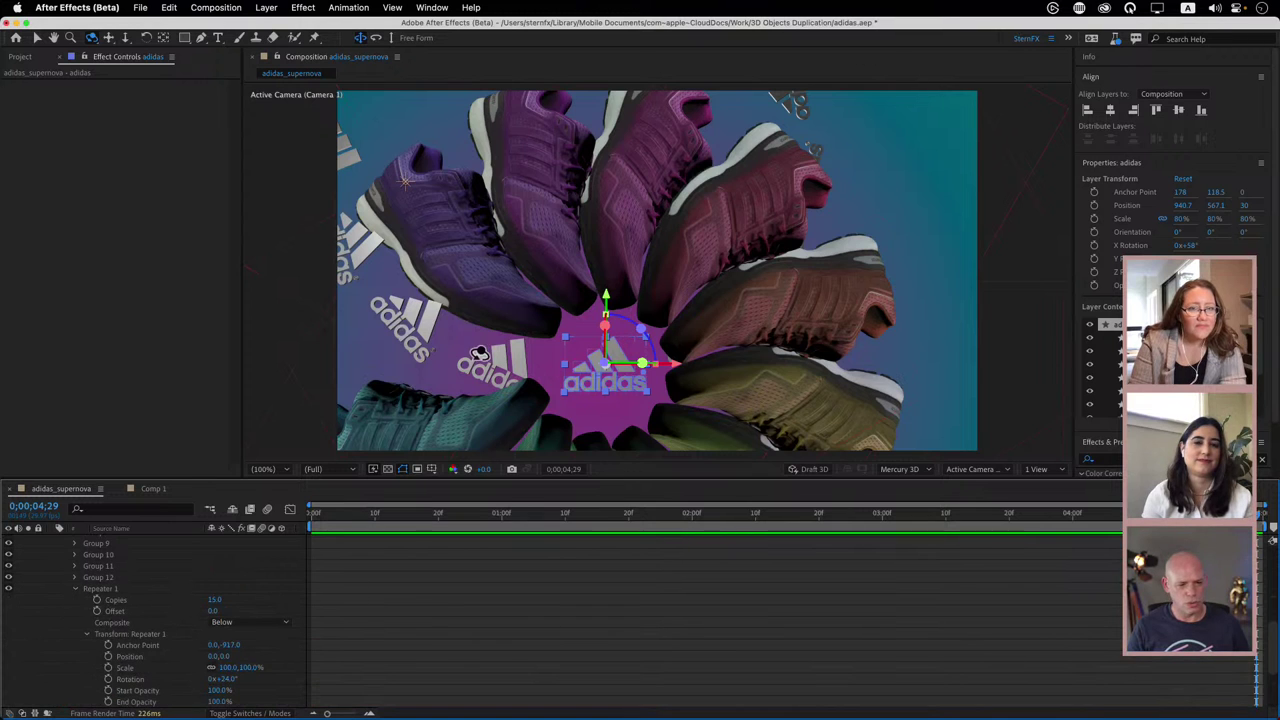
pyautogui.click(80, 590)
pyautogui.scroll(4, 97, 598)
pyautogui.scroll(4, 97, 598)
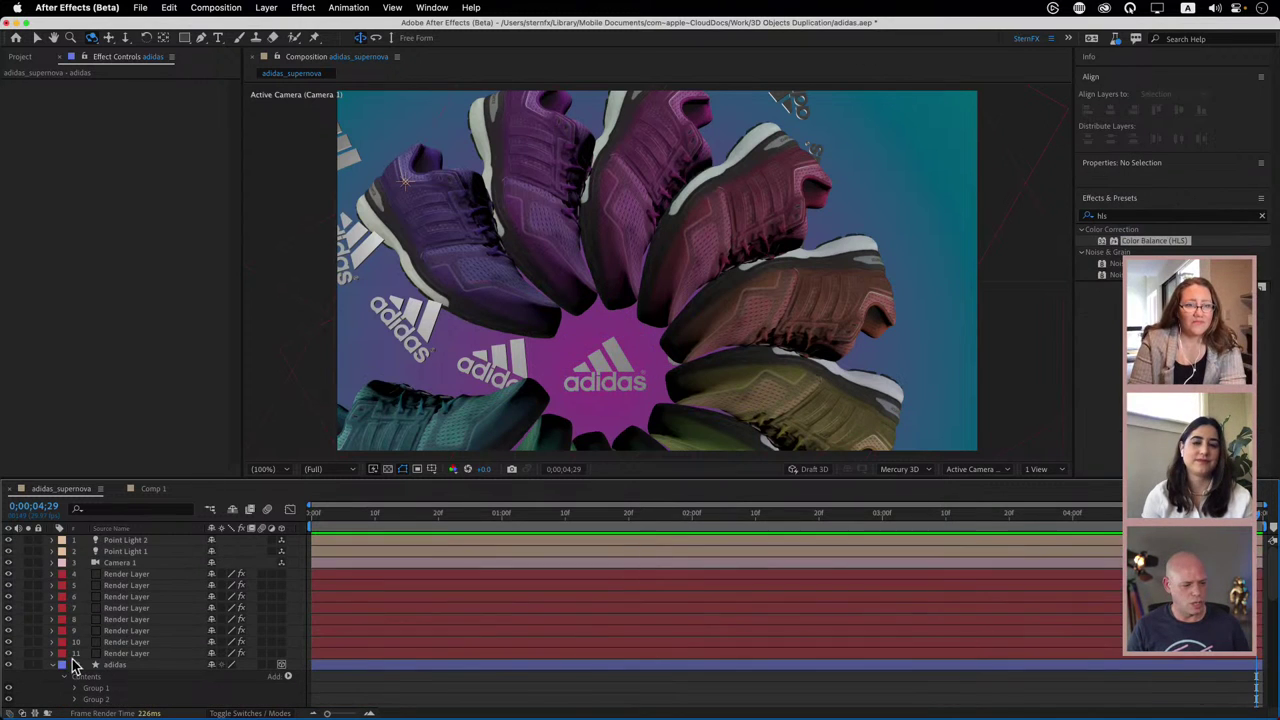
pyautogui.click(55, 665)
pyautogui.moveTo(112, 666)
pyautogui.mouseDown()
pyautogui.moveTo(118, 645)
pyautogui.moveTo(122, 673)
pyautogui.mouseUp()
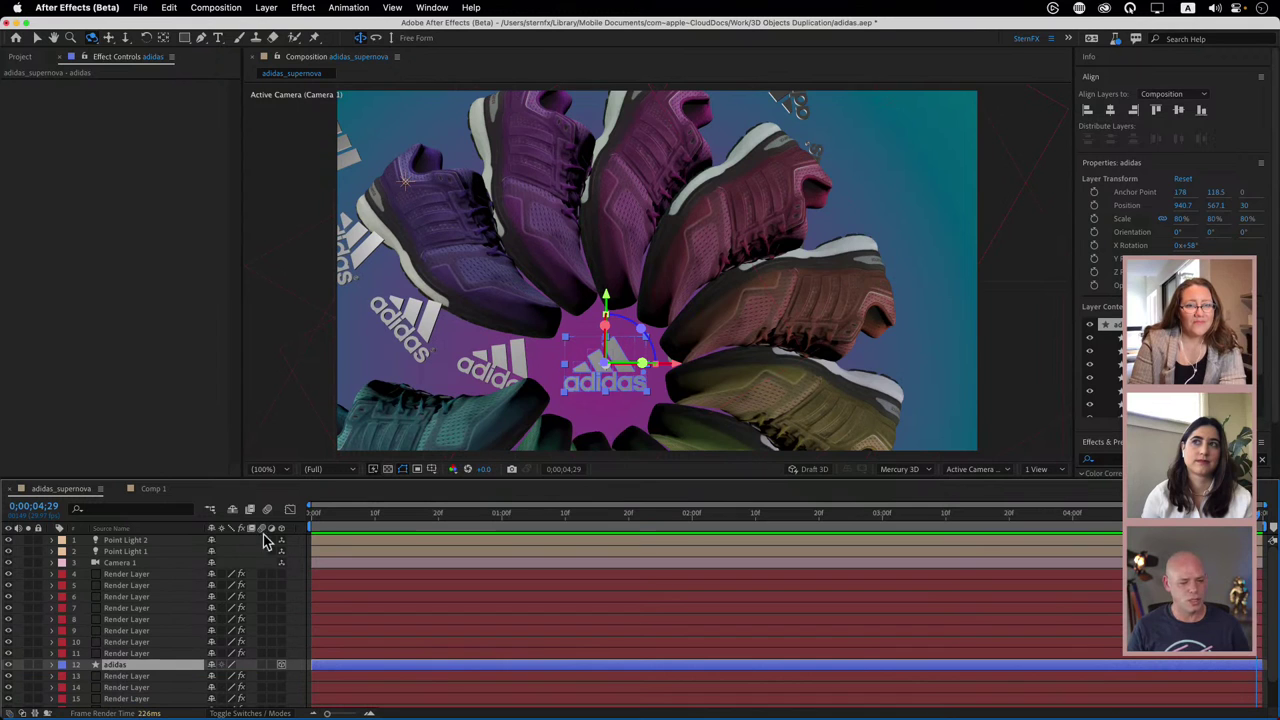
# - Check the quality setting in the composition's Mercury 3D render options without changing it
pyautogui.click(912, 470)
pyautogui.click(916, 532)
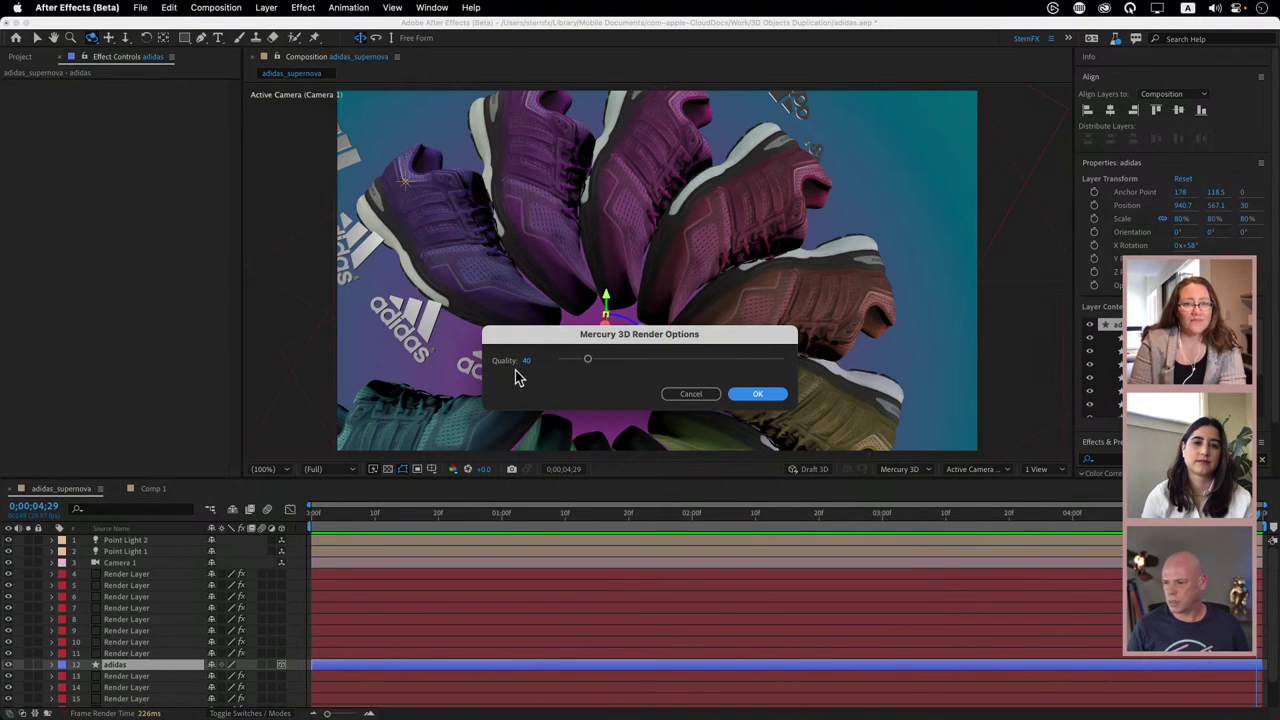
pyautogui.click(690, 395)
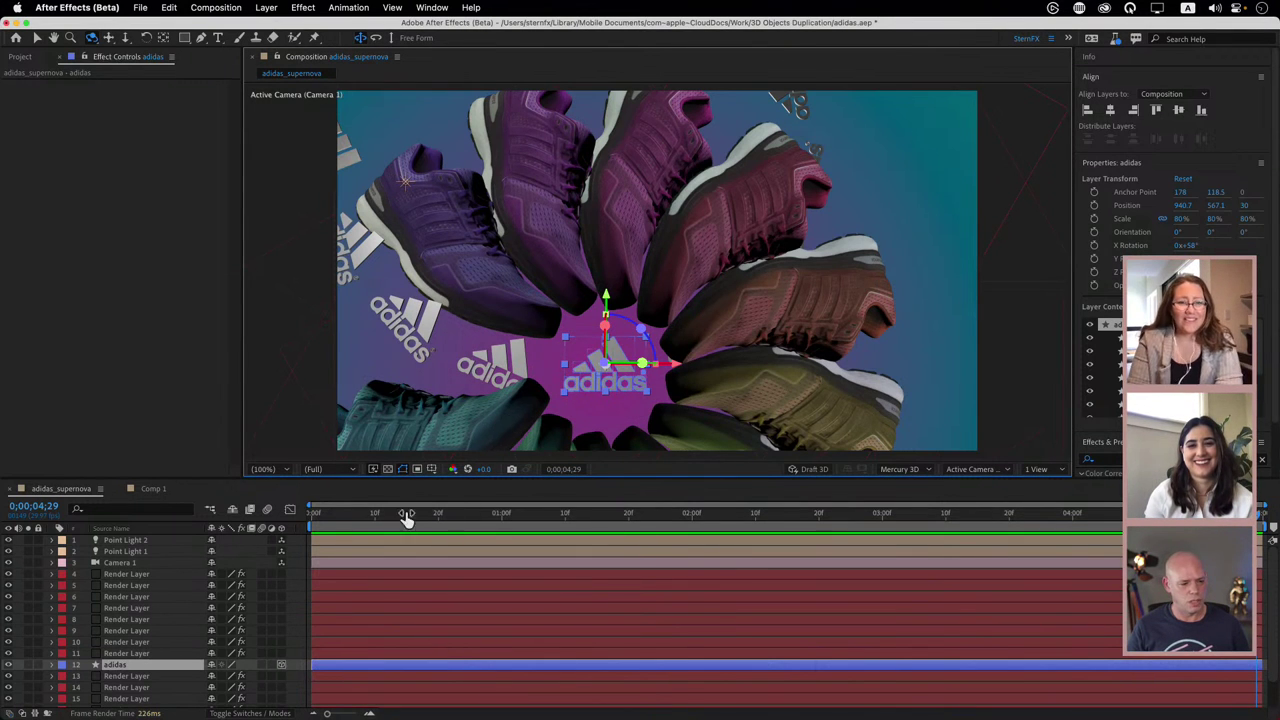
# - Scrub through the adidas_supernova animation and finish on its last frame
pyautogui.moveTo(470, 512); pyautogui.dragTo(1122, 512)
pyautogui.press('space')
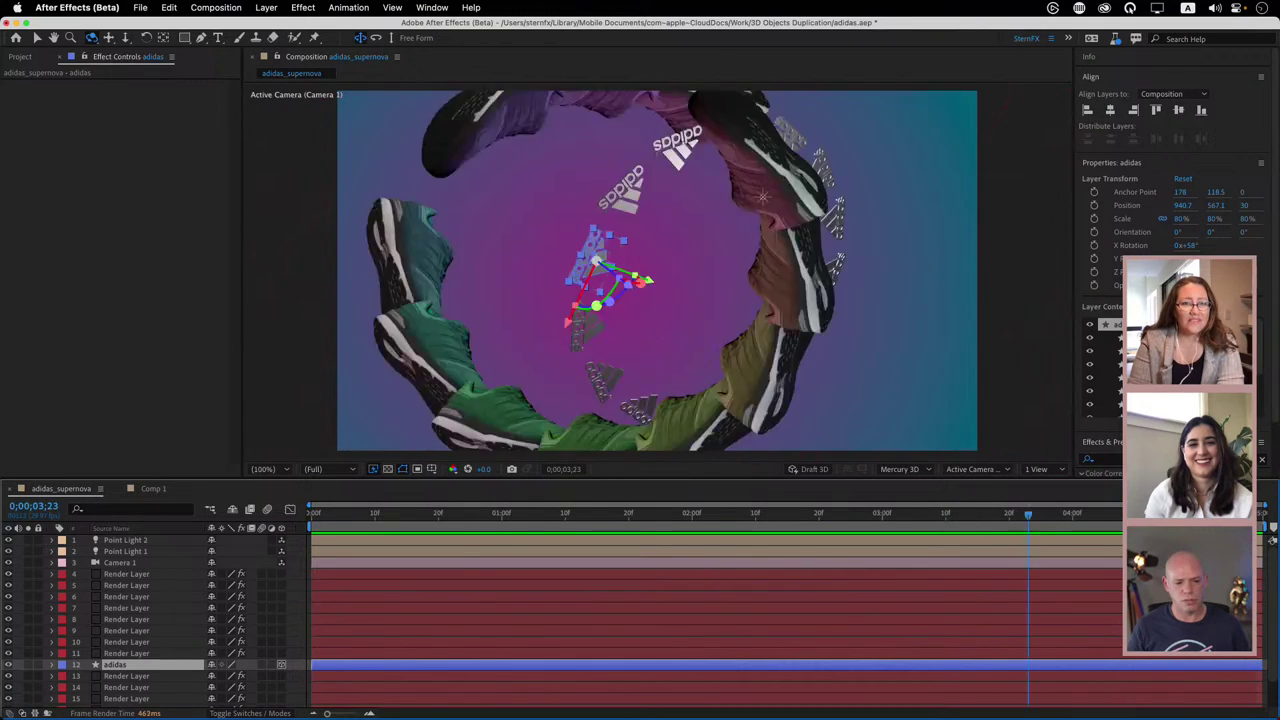
pyautogui.moveTo(638, 497); pyautogui.dragTo(1271, 539)
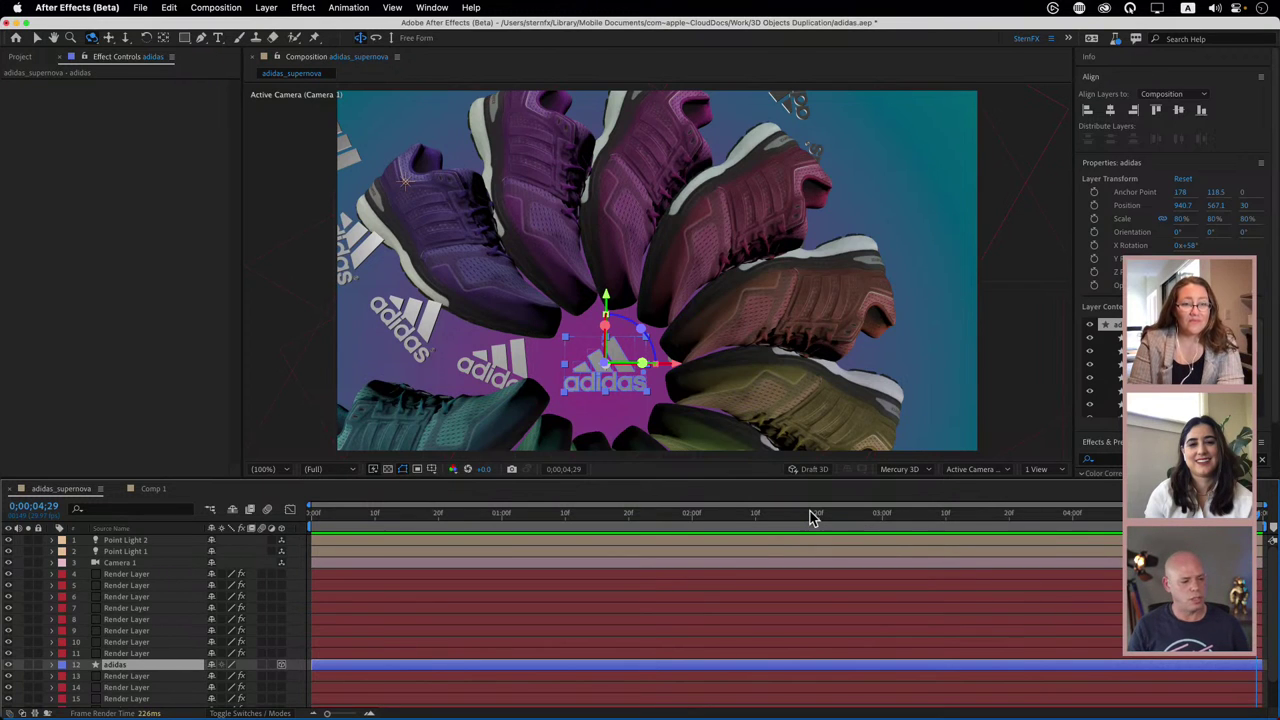
# - Compare the lighting by turning Point Light 2 and Point Light 1 off and back on, one after the other
pyautogui.click(104, 551)
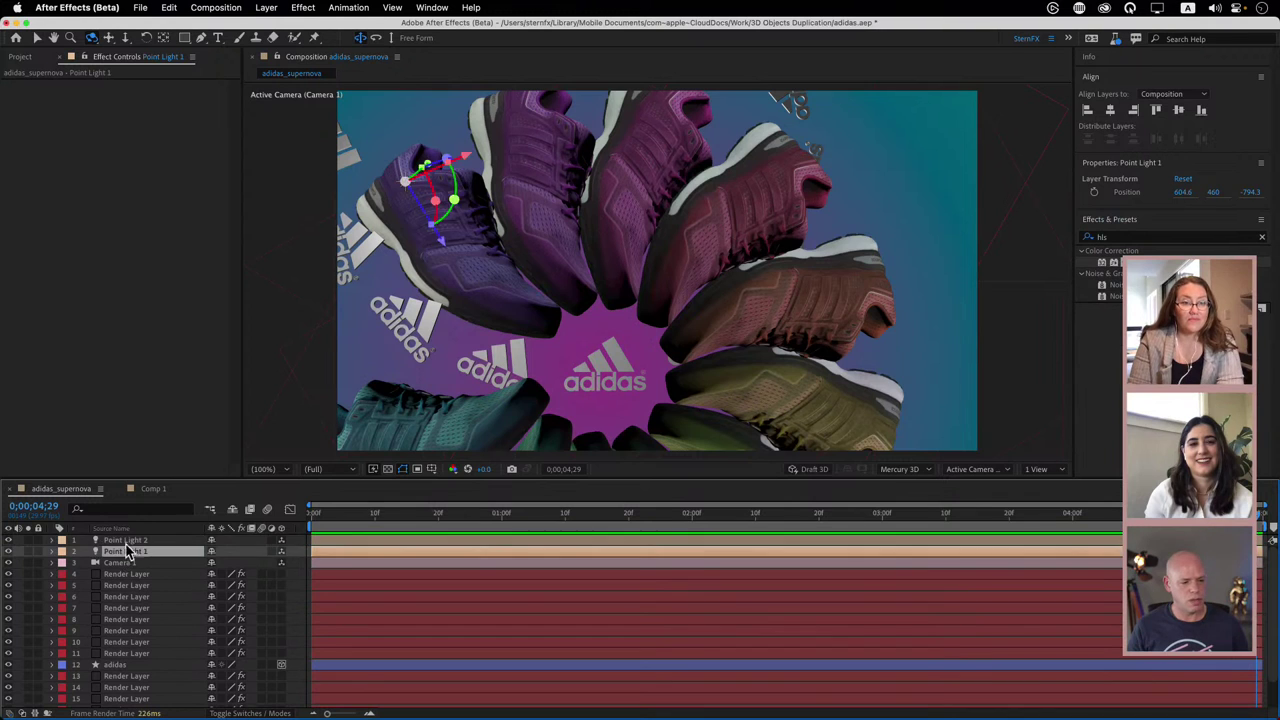
pyautogui.click(126, 541)
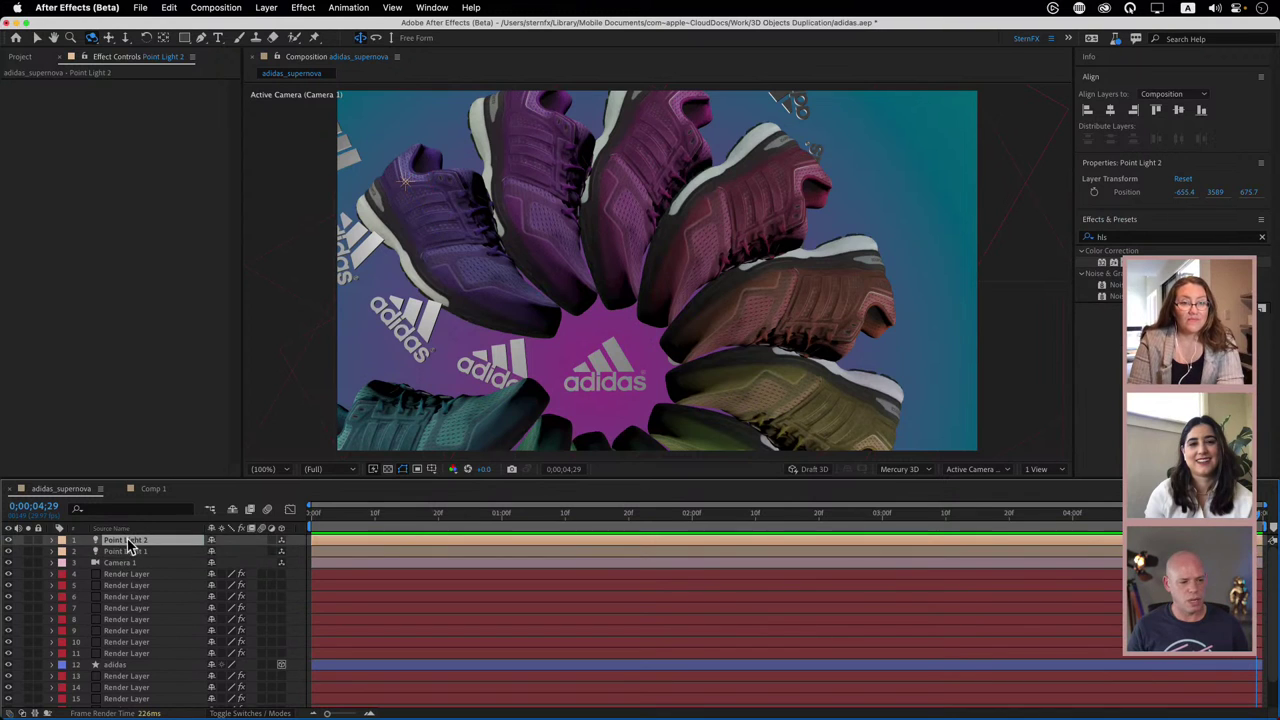
pyautogui.click(7, 541)
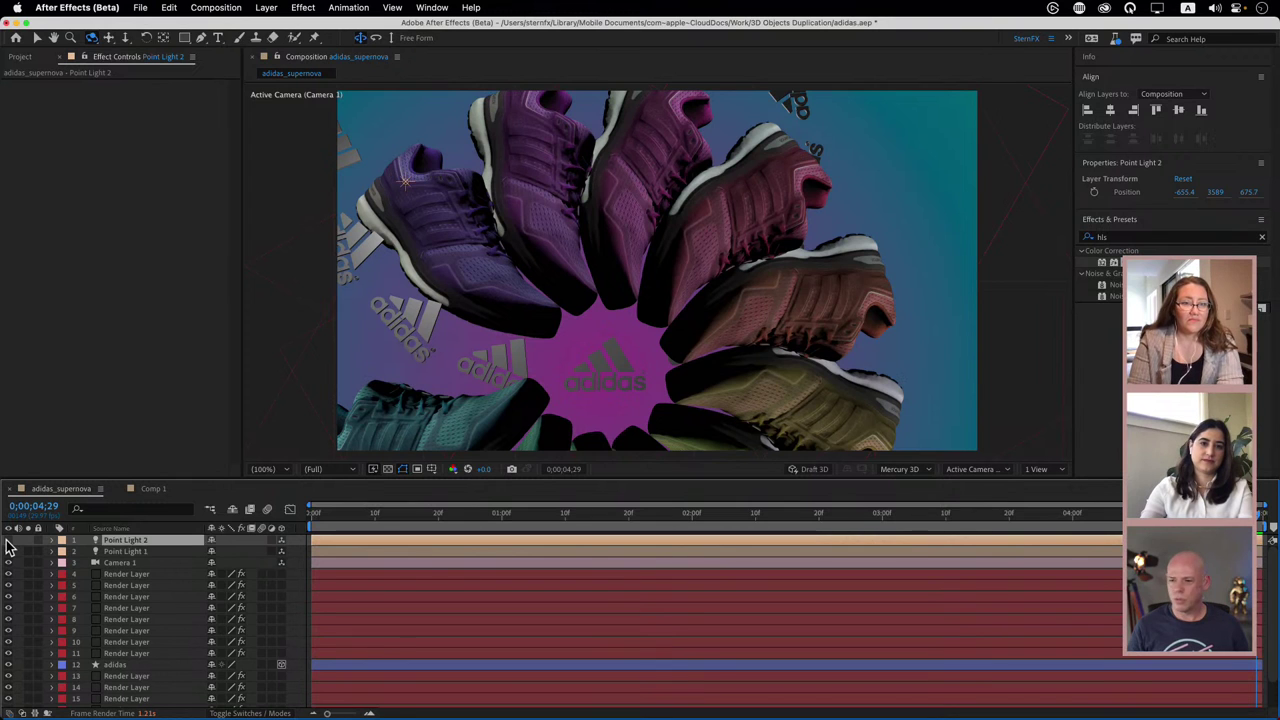
pyautogui.click(8, 541)
pyautogui.click(8, 551)
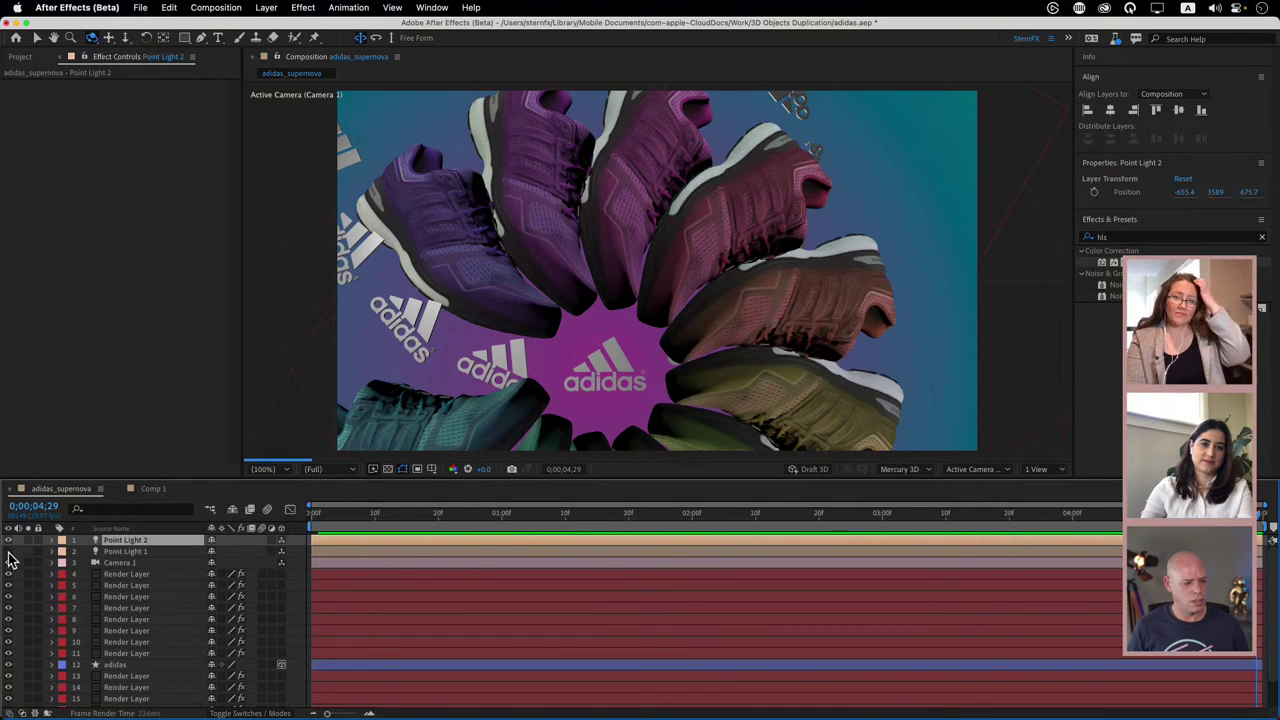
pyautogui.click(8, 551)
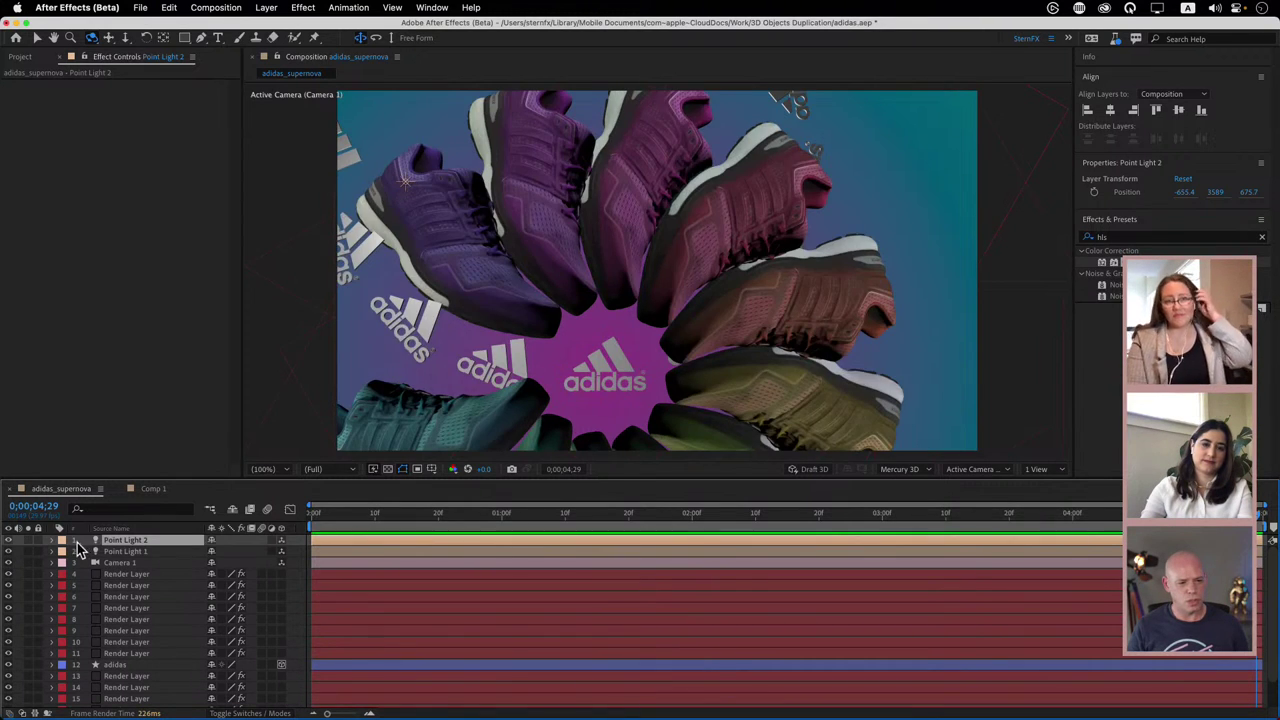
# - Scale the adidas_supernova.glb model layer to 91%
pyautogui.scroll(-1, 163, 591)
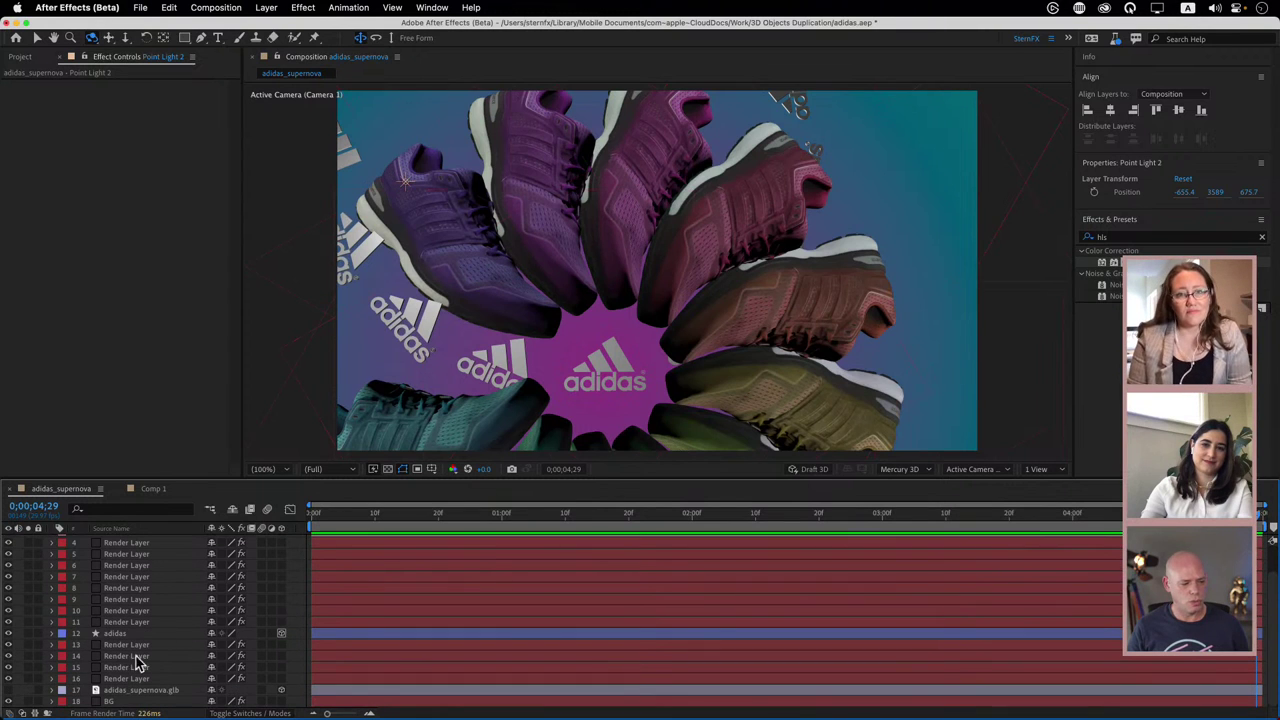
pyautogui.click(113, 691)
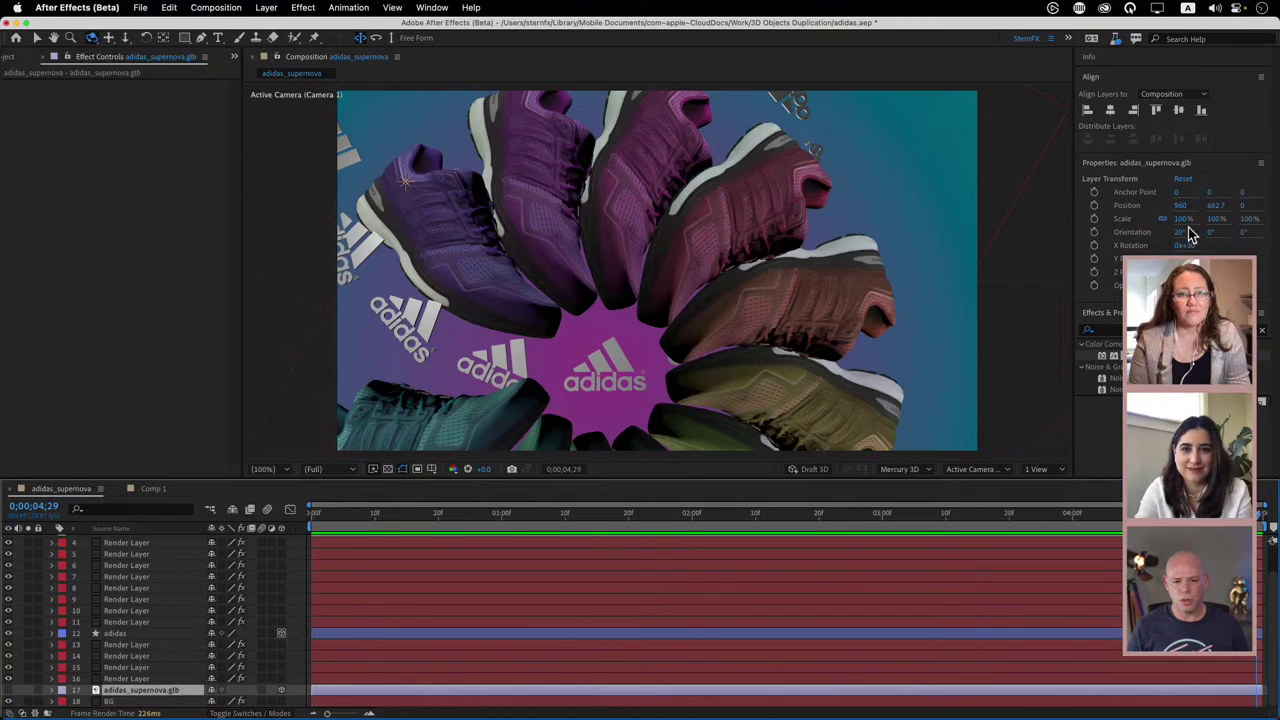
pyautogui.moveTo(1183, 218)
pyautogui.mouseDown()
pyautogui.moveTo(1207, 220)
pyautogui.moveTo(1181, 219)
pyautogui.mouseUp()
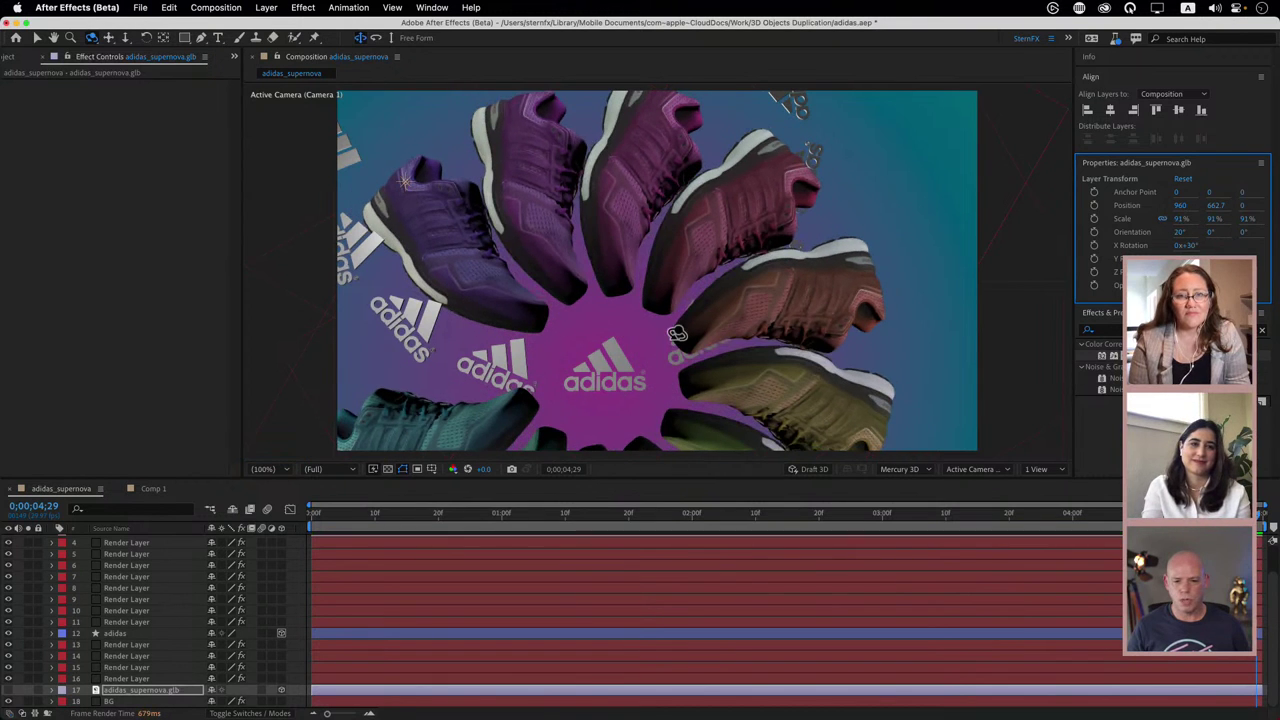
# - Hide the adidas shape layer and move it below adidas_supernova.glb, just above the BG layer
pyautogui.click(10, 635)
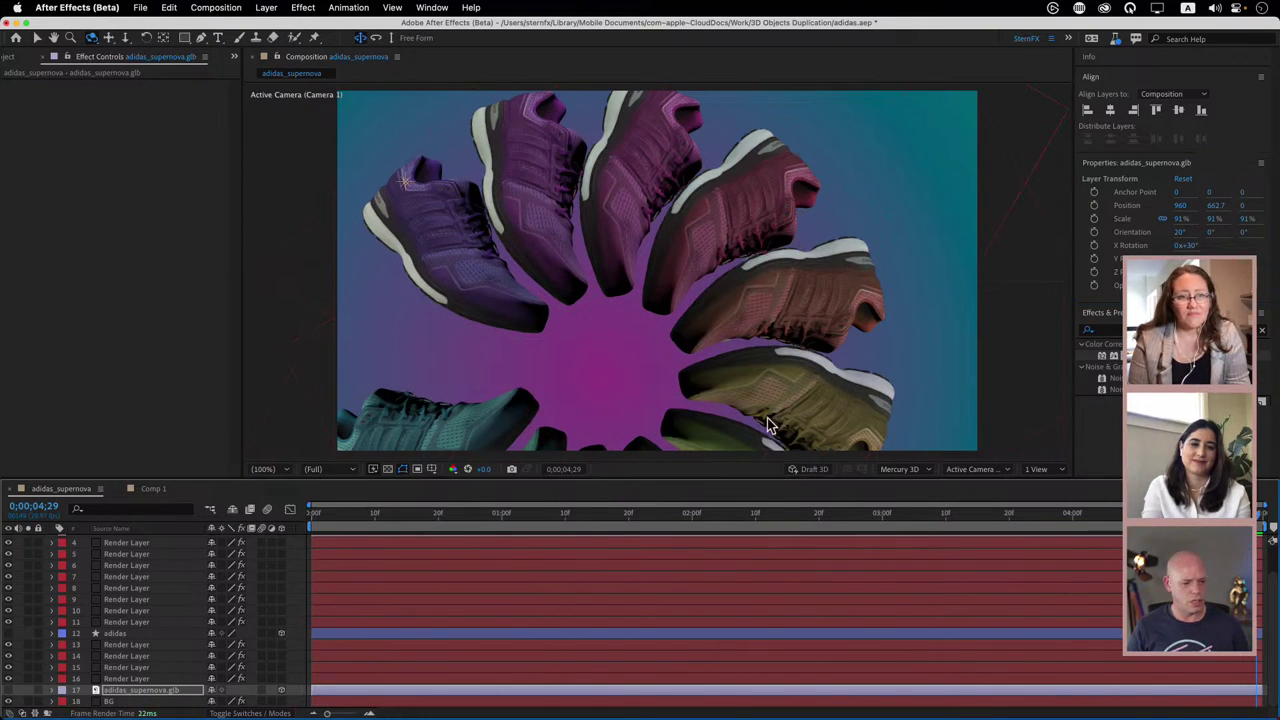
pyautogui.click(118, 635)
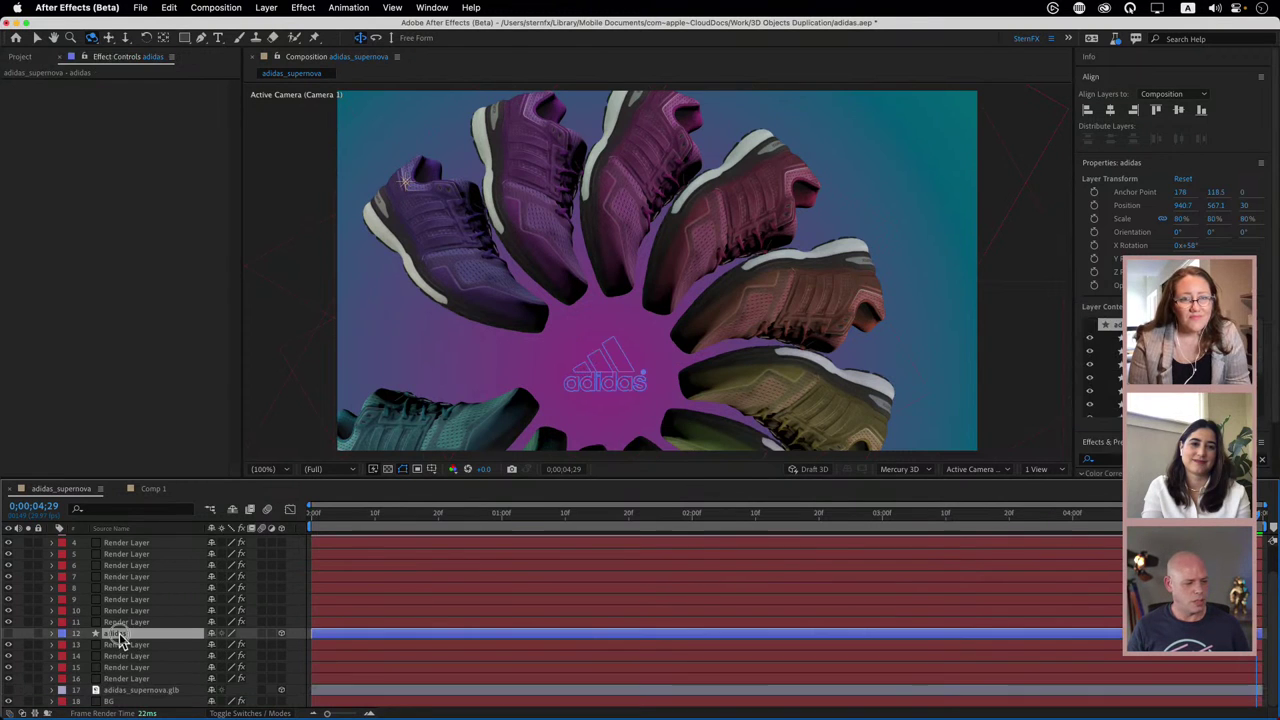
pyautogui.moveTo(118, 635); pyautogui.dragTo(118, 692)
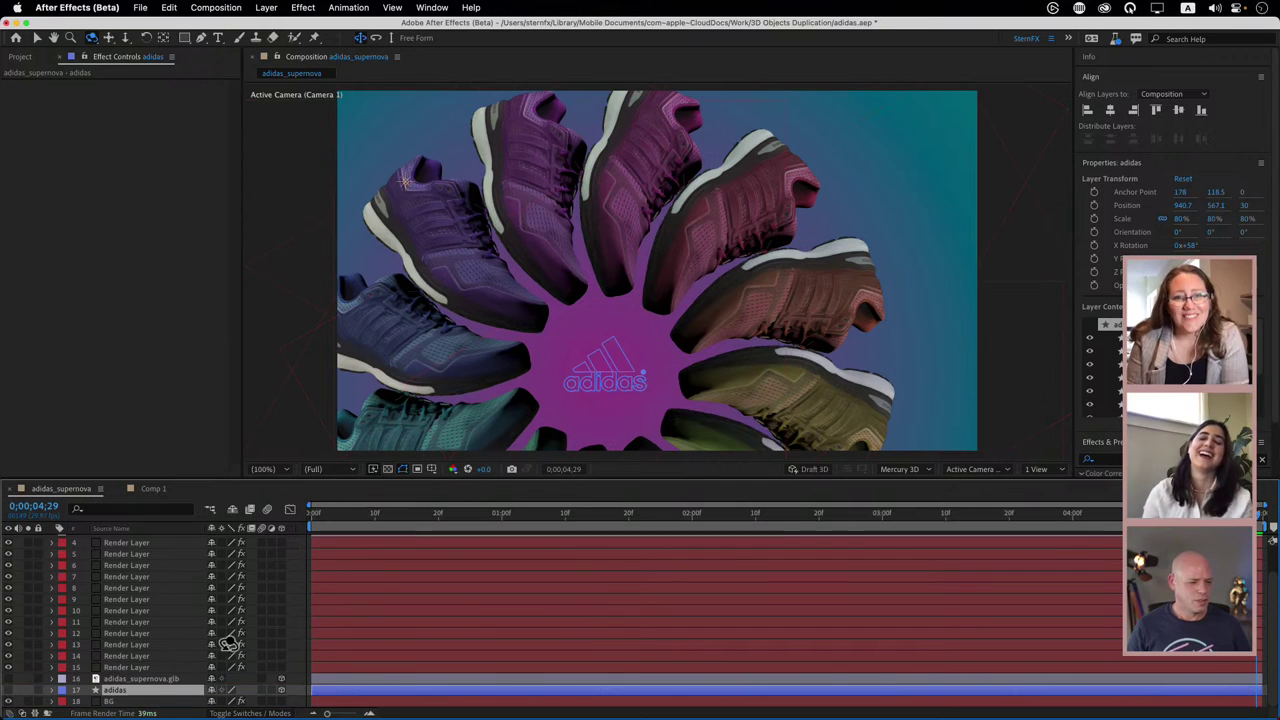
# - Set the adidas_supernova.glb layer's X Rotation to 29° and view the result at the last frame
pyautogui.click(127, 678)
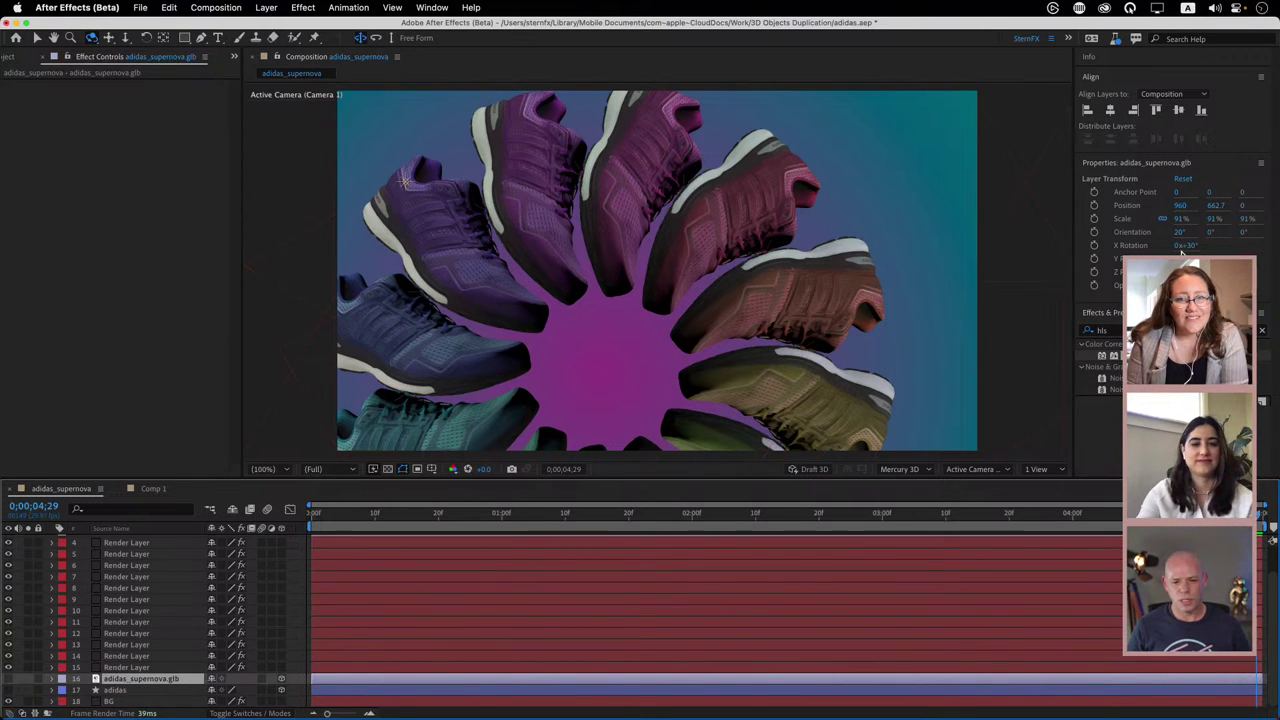
pyautogui.moveTo(1189, 245)
pyautogui.mouseDown()
pyautogui.moveTo(1273, 240)
pyautogui.moveTo(1192, 244)
pyautogui.mouseUp()
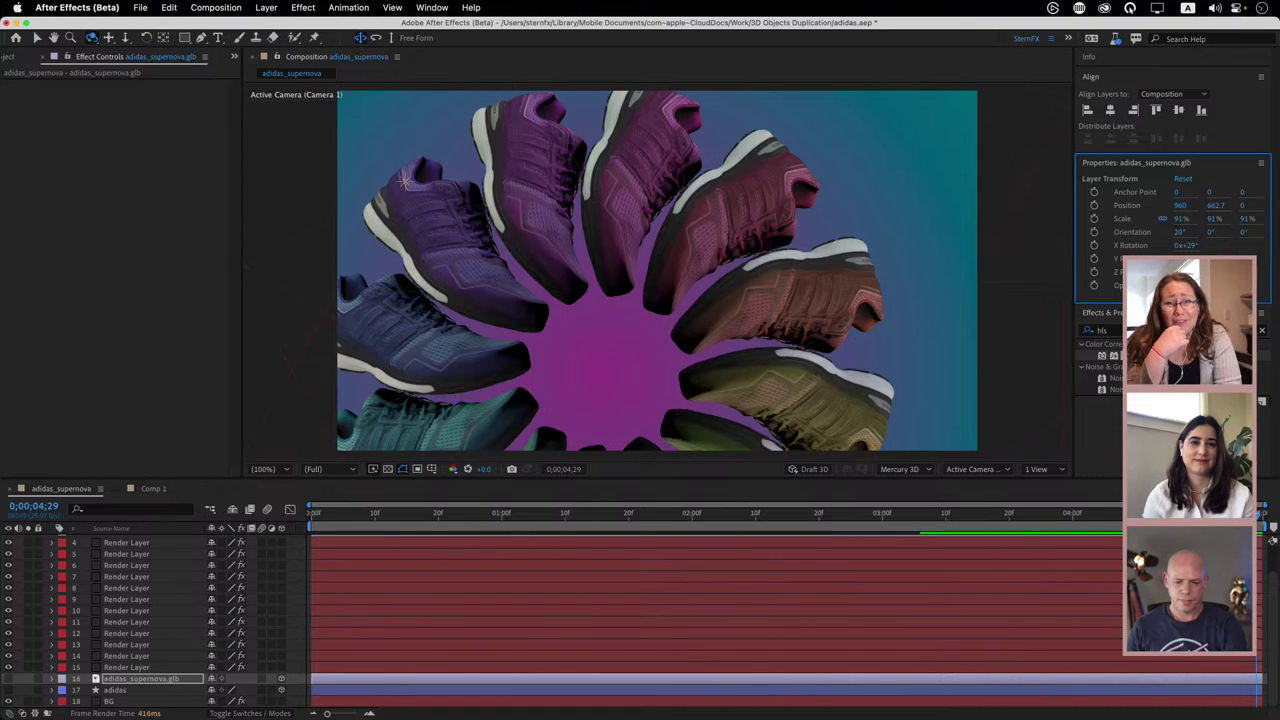
pyautogui.moveTo(1255, 517)
pyautogui.mouseDown()
pyautogui.moveTo(1031, 517)
pyautogui.moveTo(1266, 518)
pyautogui.mouseUp()
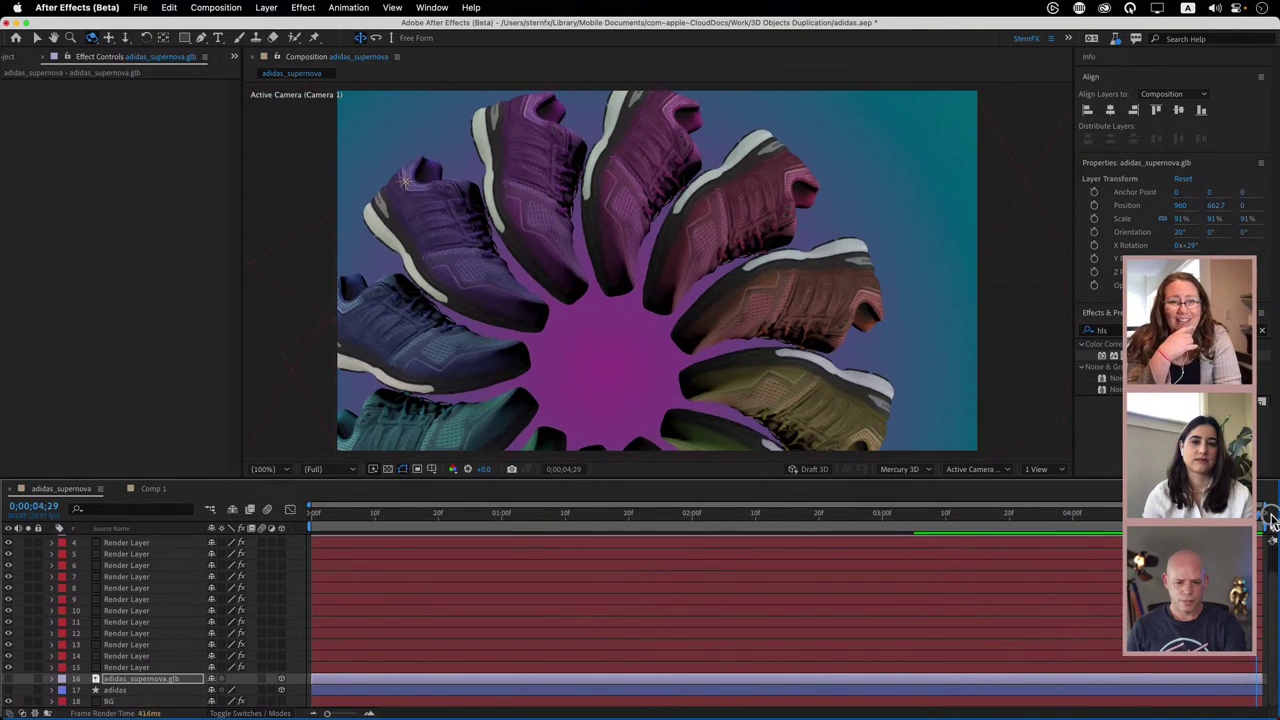
# - Inspect the BG layer's Gradient Ramp effect and preview the composition from its first frame in a maximized viewer
pyautogui.click(310, 518)
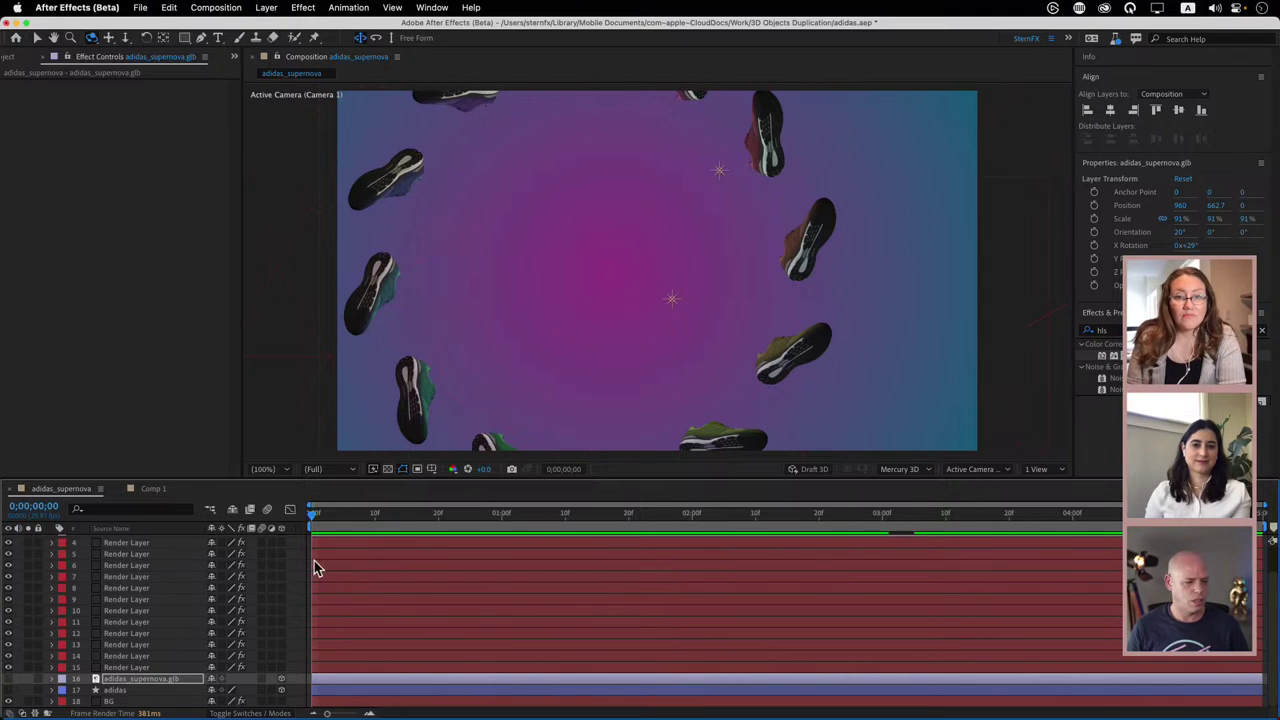
pyautogui.click(133, 702)
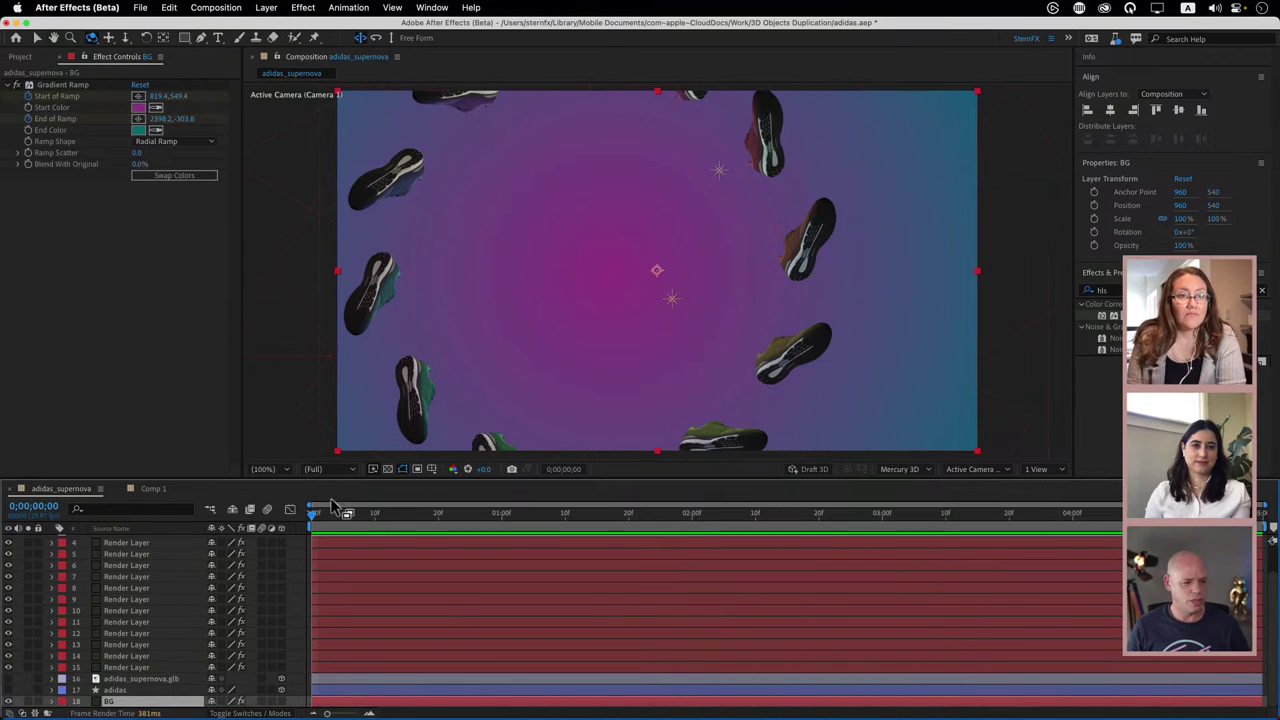
pyautogui.press('space')
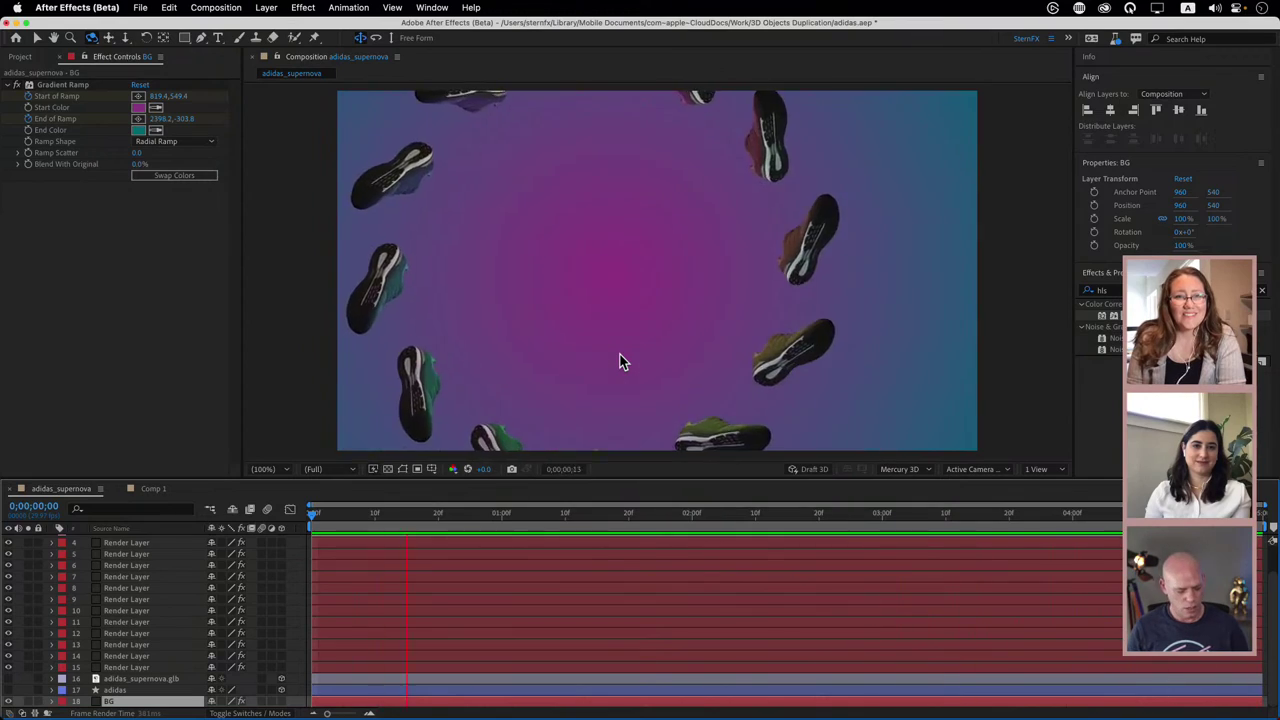
pyautogui.press('`')
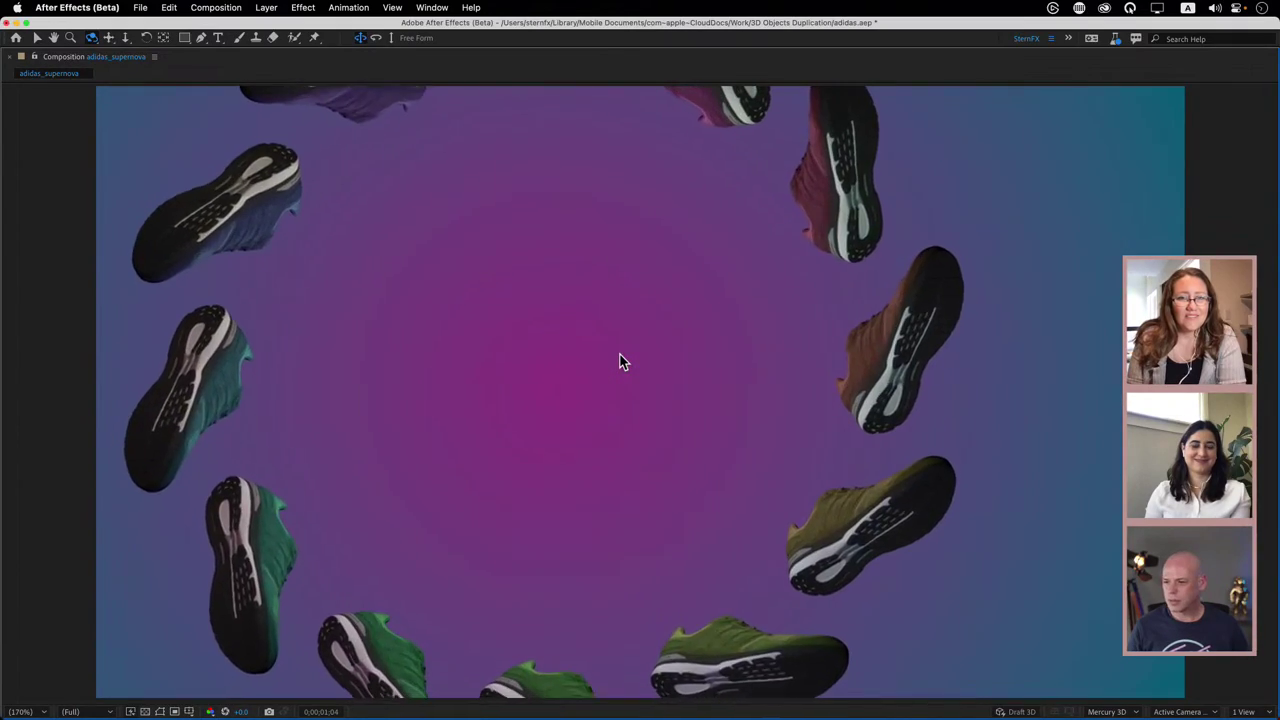
pyautogui.press('space')
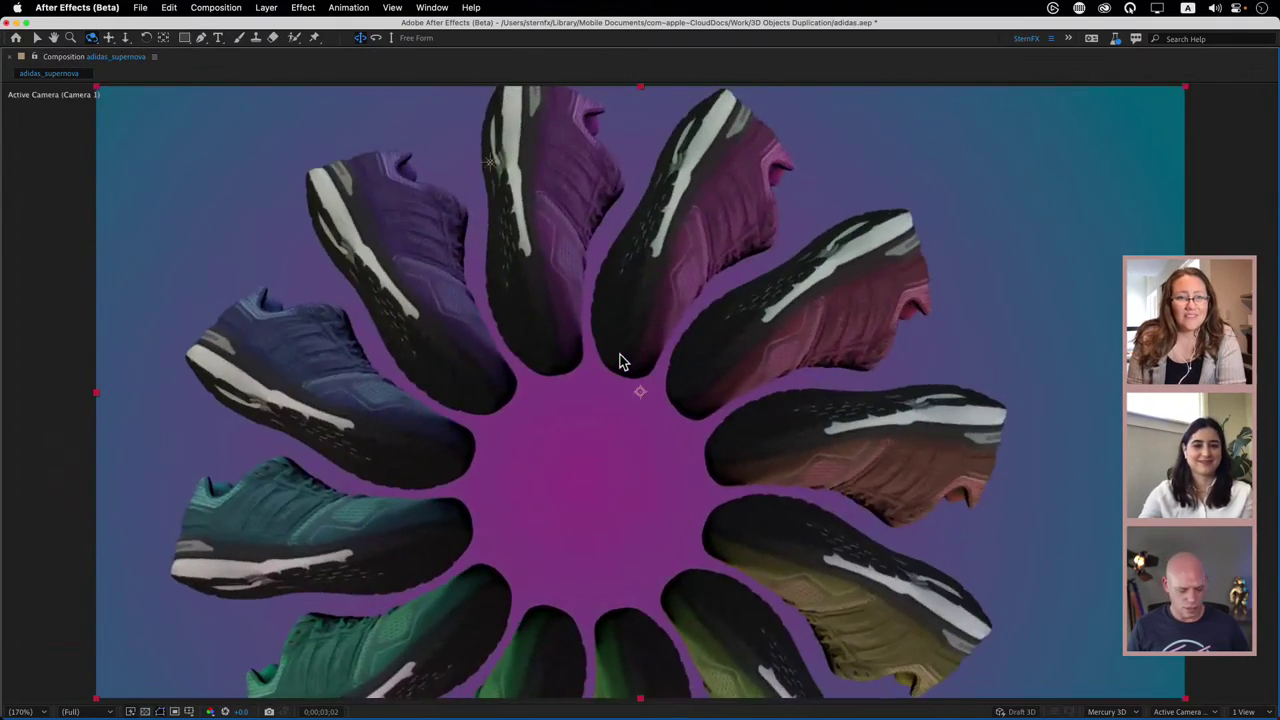
pyautogui.press('`')
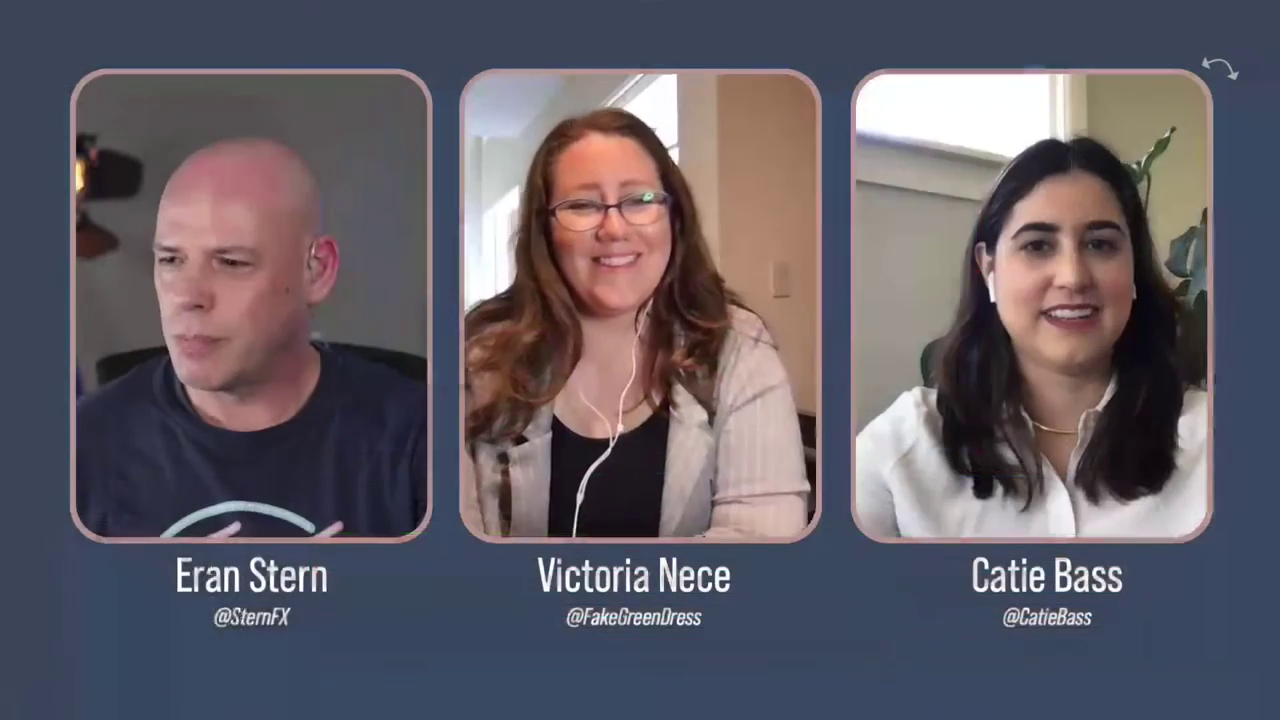